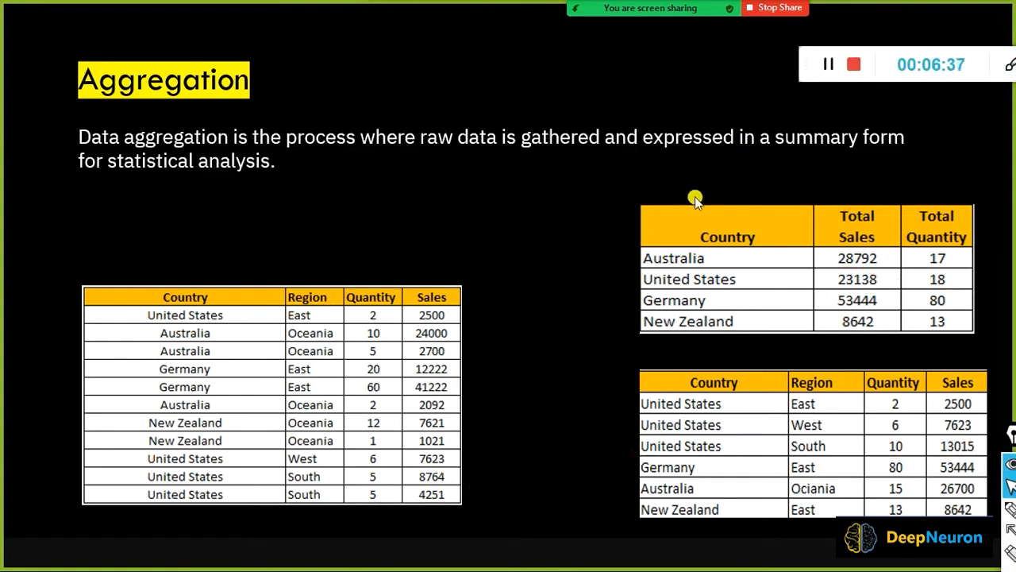
{"action": "key", "text": "Right"}
{"action": "key", "text": "Right"}
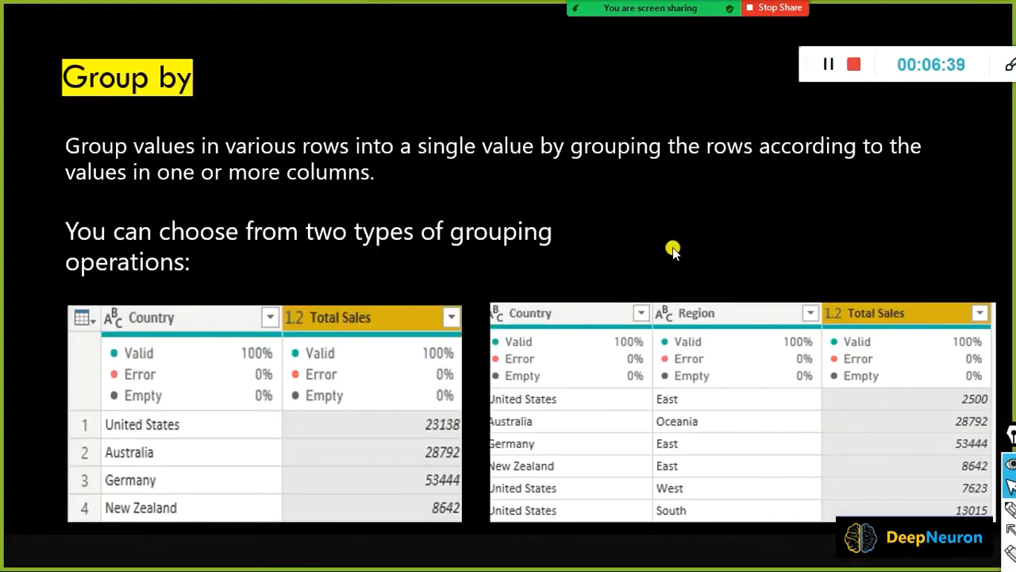
Step from the Group by slide back to Aggregation, then switch to the Power Query Editor window.
{"action": "key", "text": "Left"}
{"action": "key", "text": "Left"}
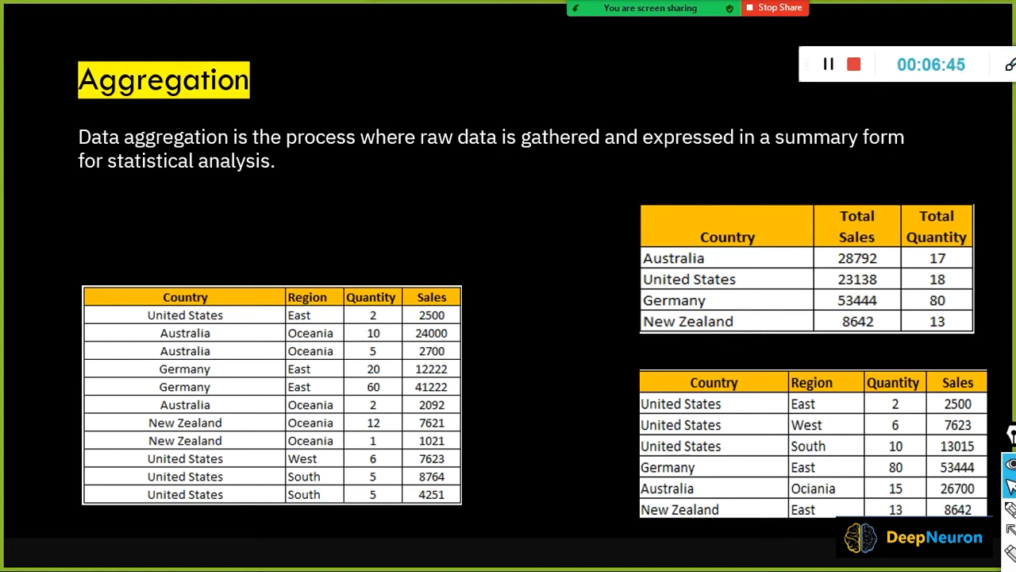
{"action": "key", "text": "alt+Tab"}
{"action": "key", "text": "Tab"}
{"action": "key", "text": "Tab"}
{"action": "key", "text": "Tab"}
{"action": "key", "text": "Tab"}
{"action": "key", "text": "Tab"}
{"action": "key", "text": "Tab"}
{"action": "key", "text": "Tab"}
{"action": "key", "text": "Tab"}
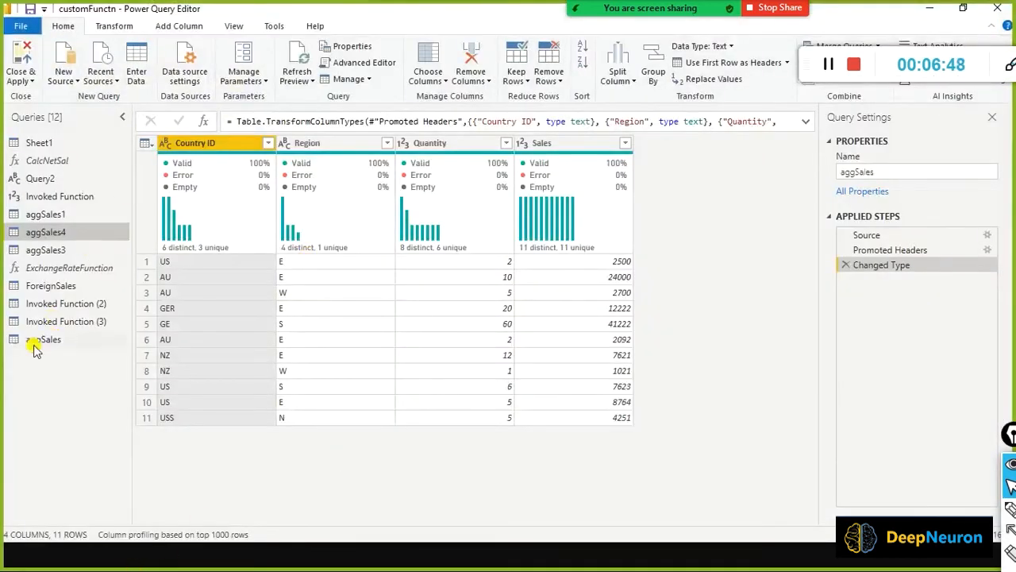
Open the aggSales query and box the inconsistent GER and GE codes in Country ID.
{"action": "left_click", "coordinate": [37, 339]}
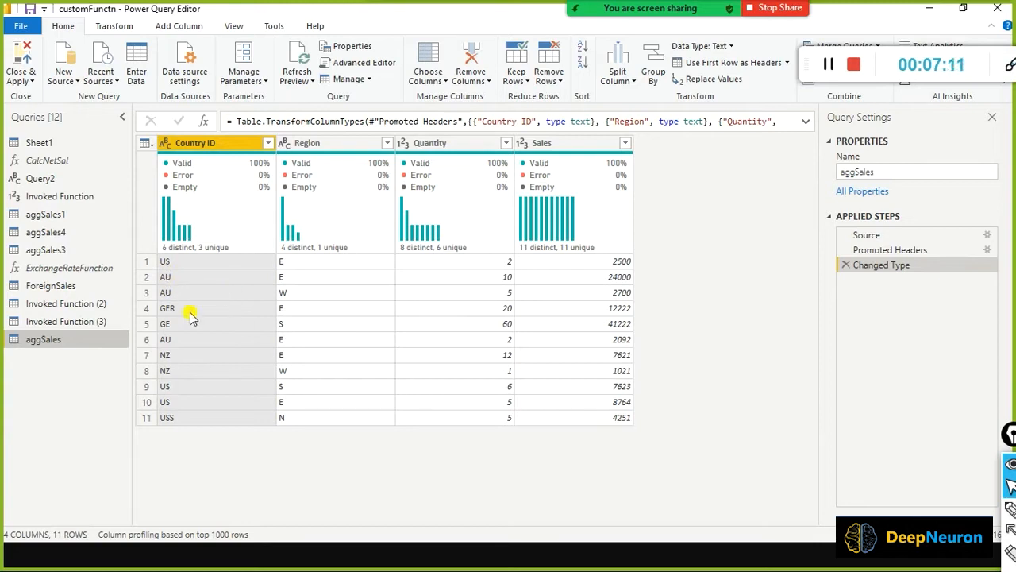
{"action": "key", "text": "ctrl+shift+r"}
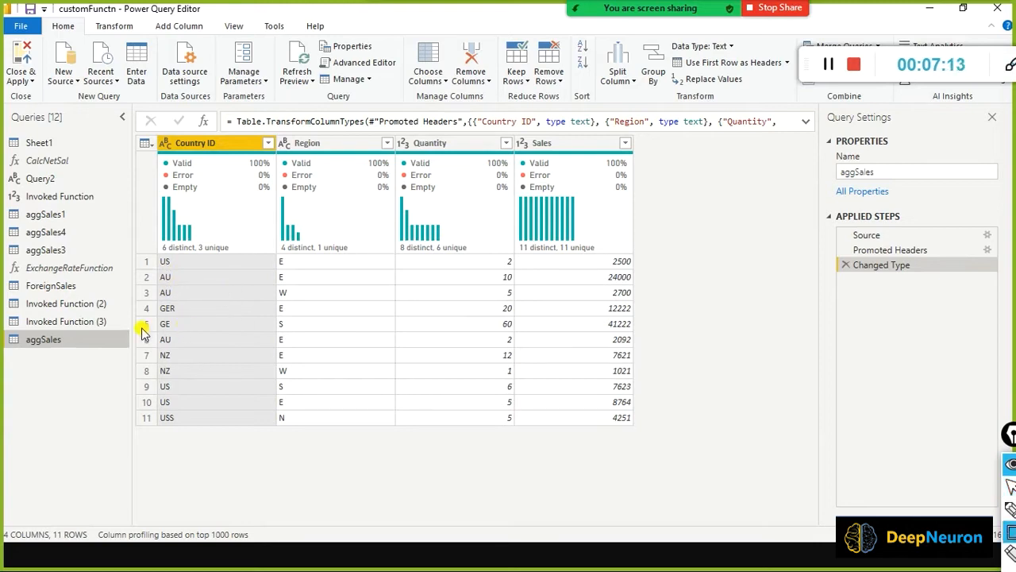
{"action": "mouse_move", "coordinate": [135, 301]}
{"action": "left_mouse_down"}
{"action": "mouse_move", "coordinate": [163, 343]}
{"action": "mouse_move", "coordinate": [211, 339]}
{"action": "left_mouse_up"}
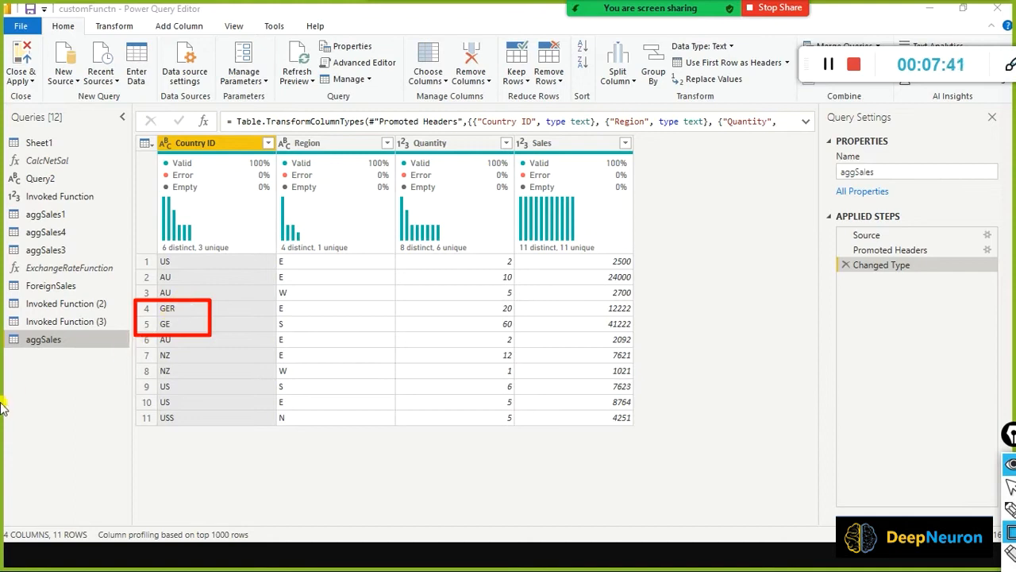
{"action": "mouse_move", "coordinate": [20, 407]}
{"action": "left_mouse_down"}
{"action": "mouse_move", "coordinate": [91, 319]}
{"action": "mouse_move", "coordinate": [82, 372]}
{"action": "mouse_move", "coordinate": [145, 322]}
{"action": "left_mouse_up"}
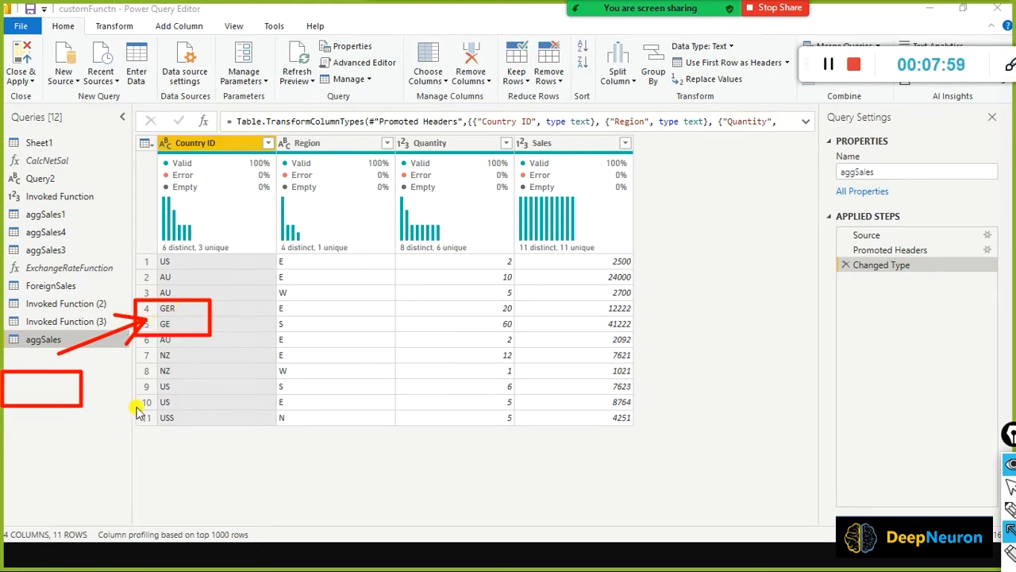
{"action": "left_click_drag", "start_coordinate": [53, 456], "coordinate": [143, 417]}
{"action": "left_click_drag", "start_coordinate": [126, 435], "coordinate": [151, 418]}
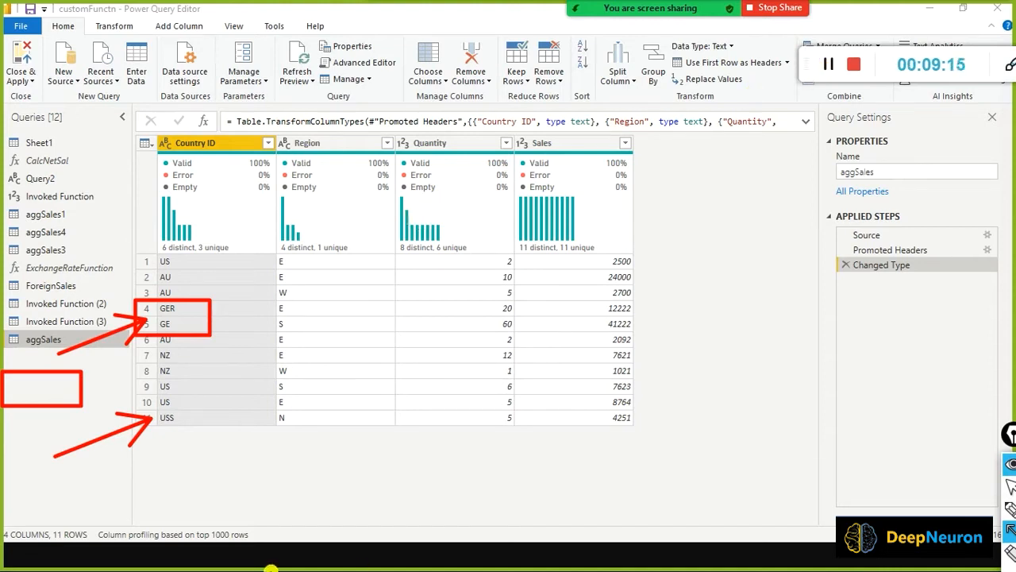
Show the Transform commands, mark the Group By feature for viewers, then clear the annotations.
{"action": "left_click", "coordinate": [117, 30]}
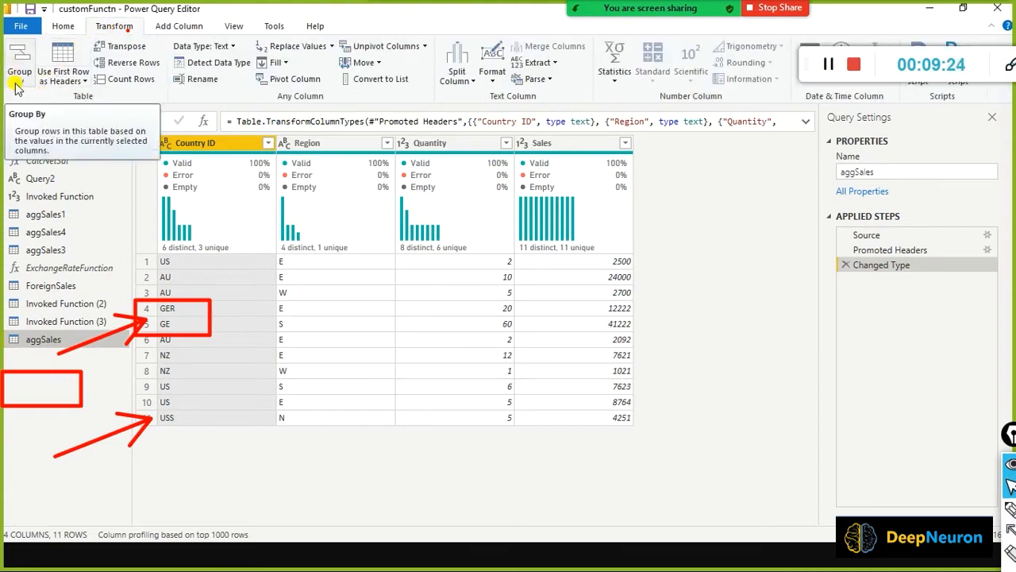
{"action": "left_click_drag", "start_coordinate": [2, 32], "coordinate": [38, 101]}
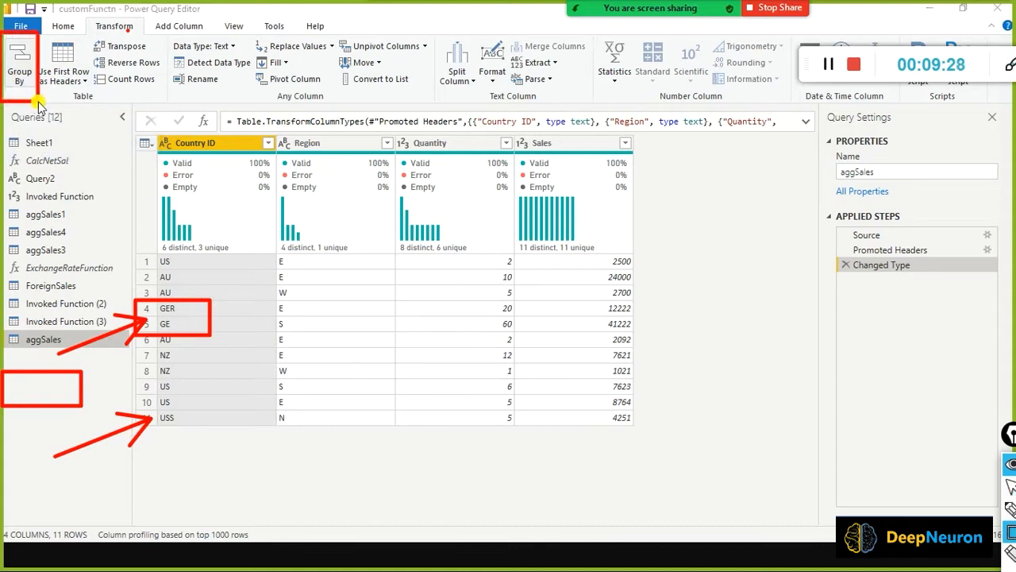
{"action": "key", "text": "ctrl+shift+7"}
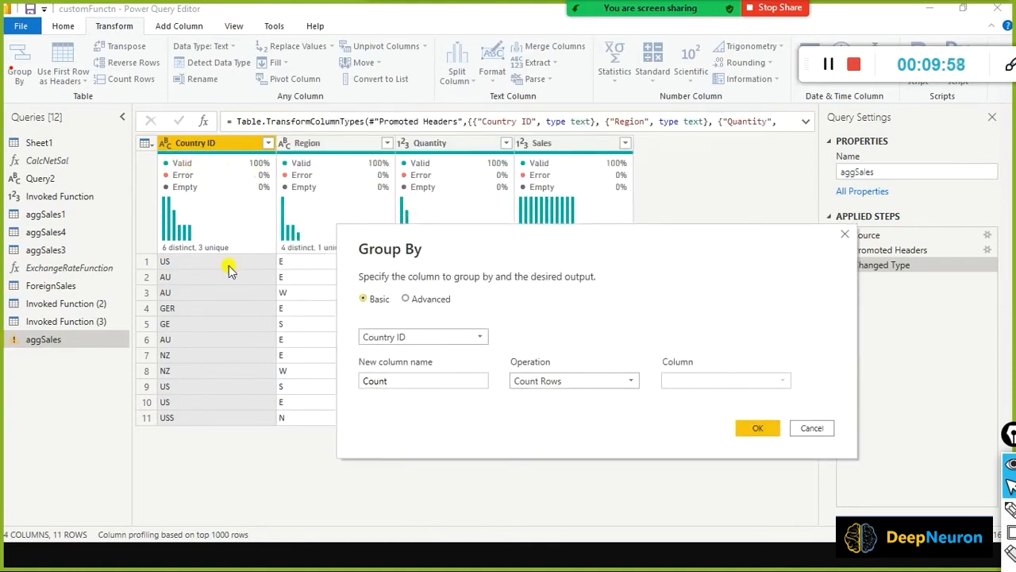
Group by Country ID into a new Total Sales column using Sum of Sales.
{"action": "left_click", "coordinate": [482, 337]}
{"action": "left_click", "coordinate": [389, 352]}
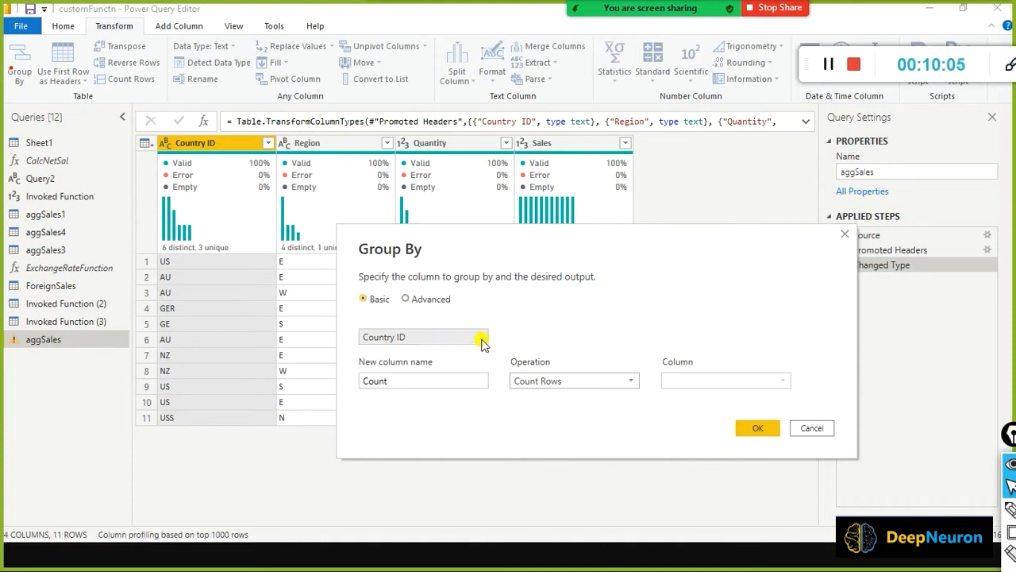
{"action": "left_click_drag", "start_coordinate": [437, 381], "coordinate": [280, 367]}
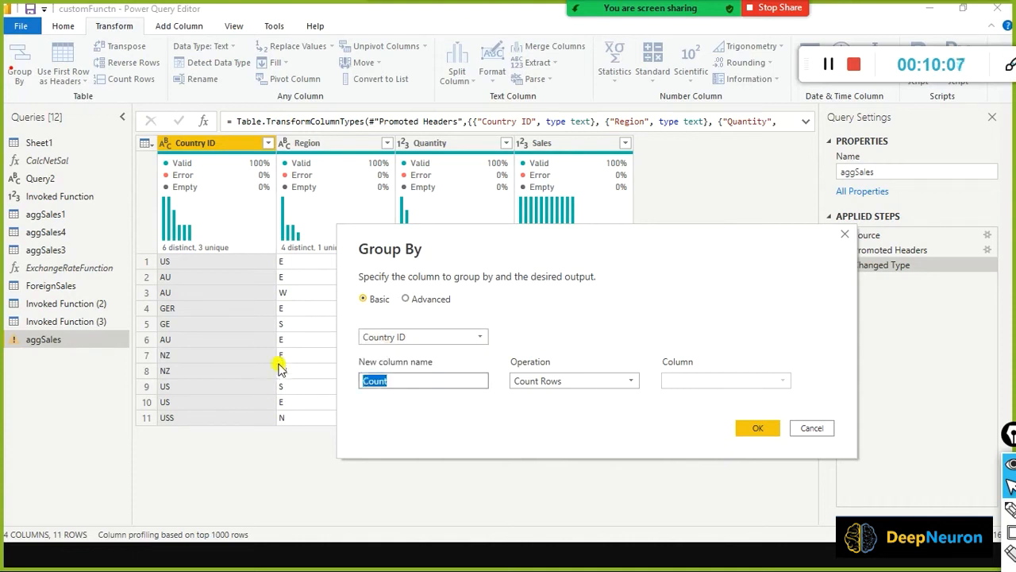
{"action": "type", "text": "Total Sales"}
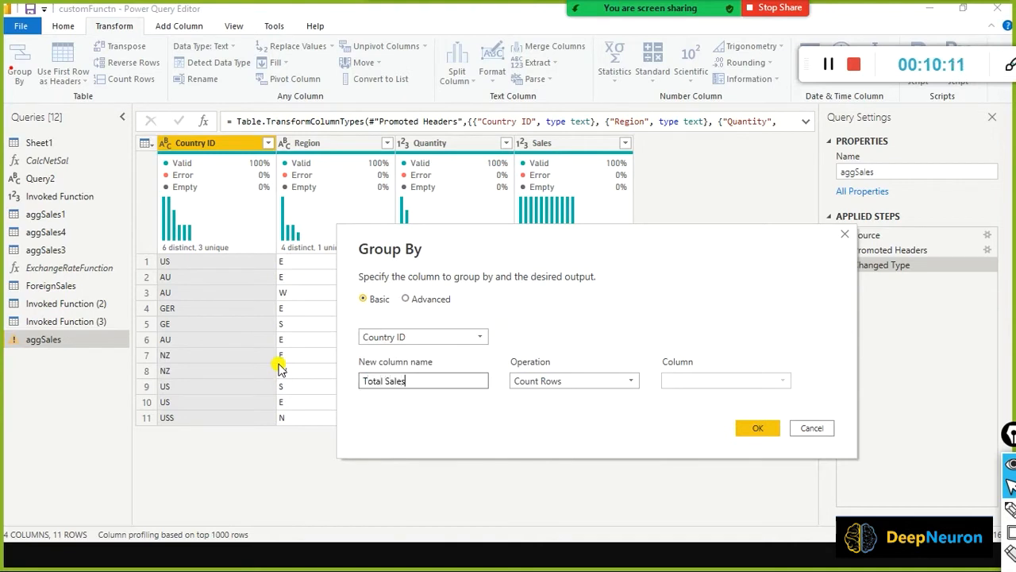
{"action": "left_click", "coordinate": [633, 387]}
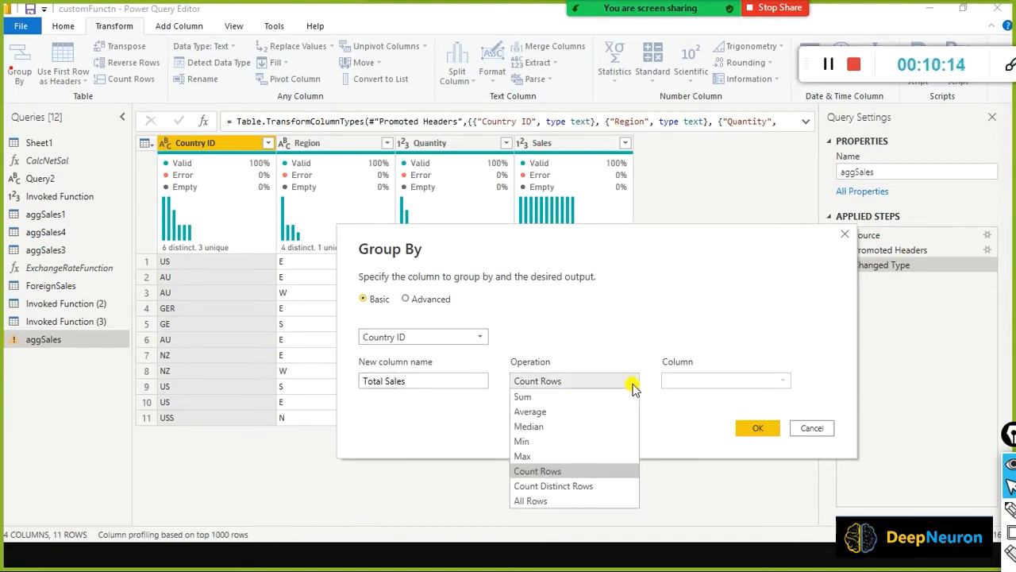
{"action": "left_click", "coordinate": [577, 399]}
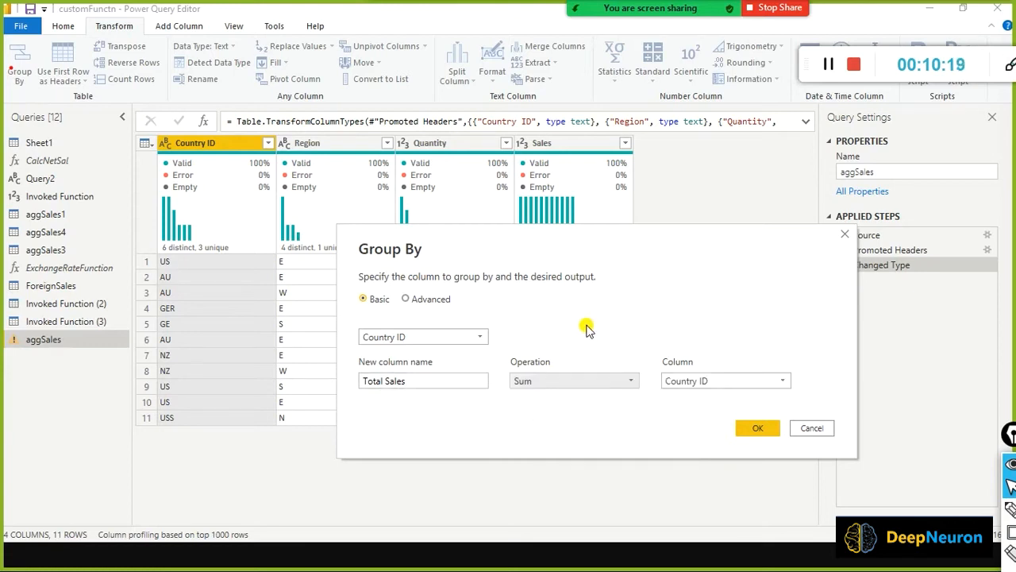
{"action": "key", "text": "ctrl+shift+a"}
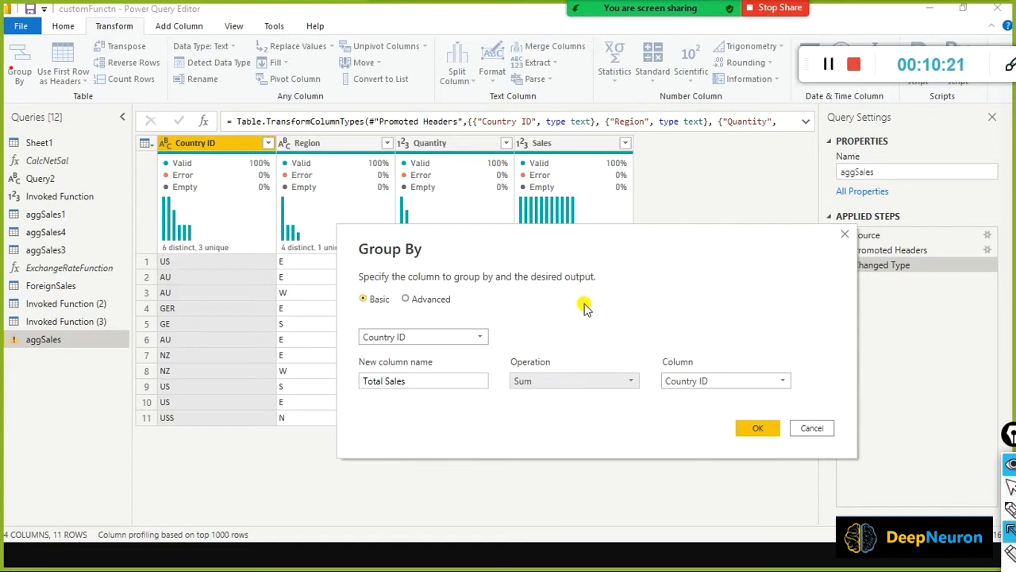
{"action": "left_click_drag", "start_coordinate": [584, 292], "coordinate": [583, 360]}
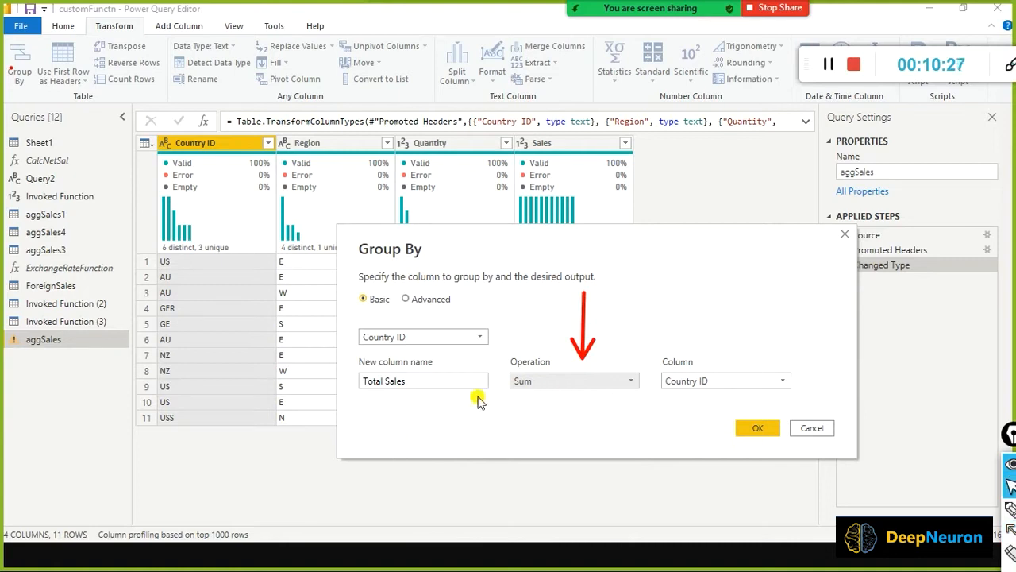
{"action": "left_click", "coordinate": [631, 383]}
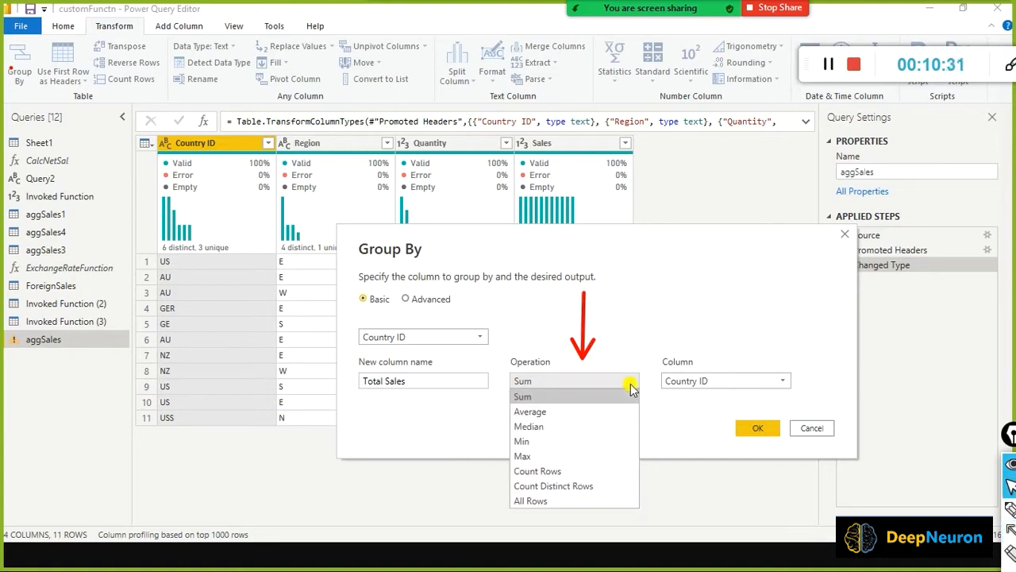
{"action": "left_click", "coordinate": [630, 385]}
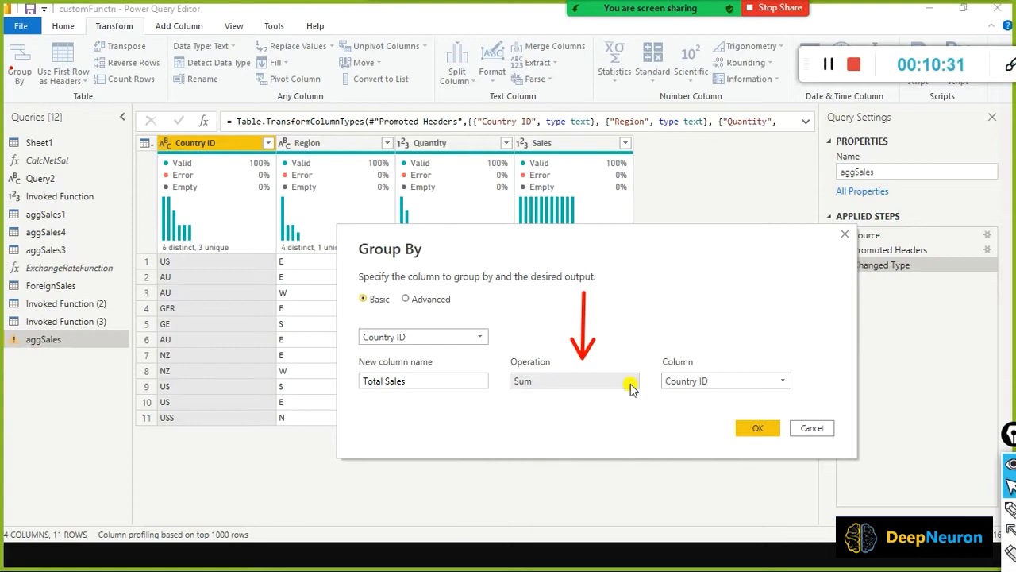
{"action": "left_click", "coordinate": [783, 386]}
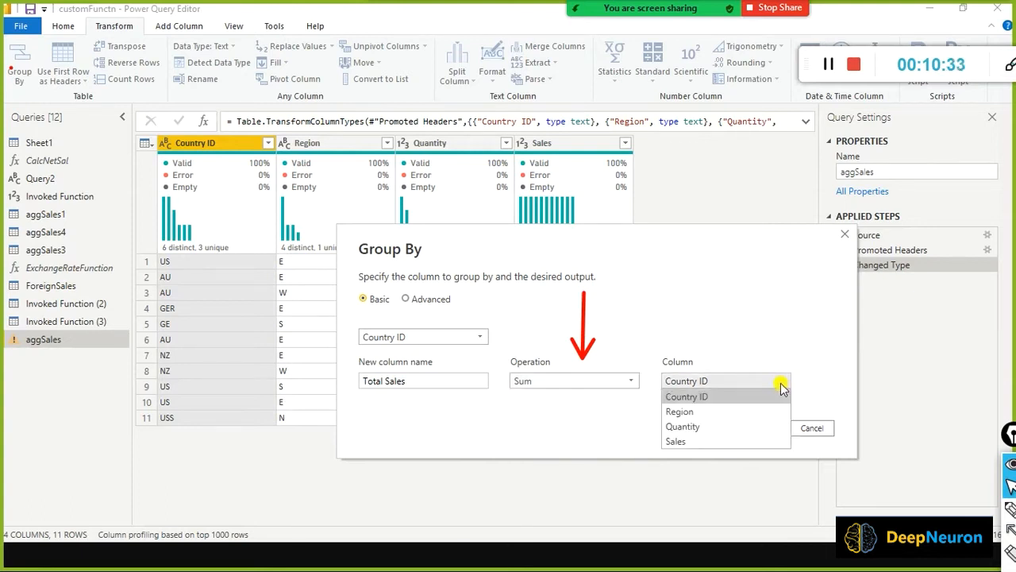
{"action": "left_click", "coordinate": [738, 441]}
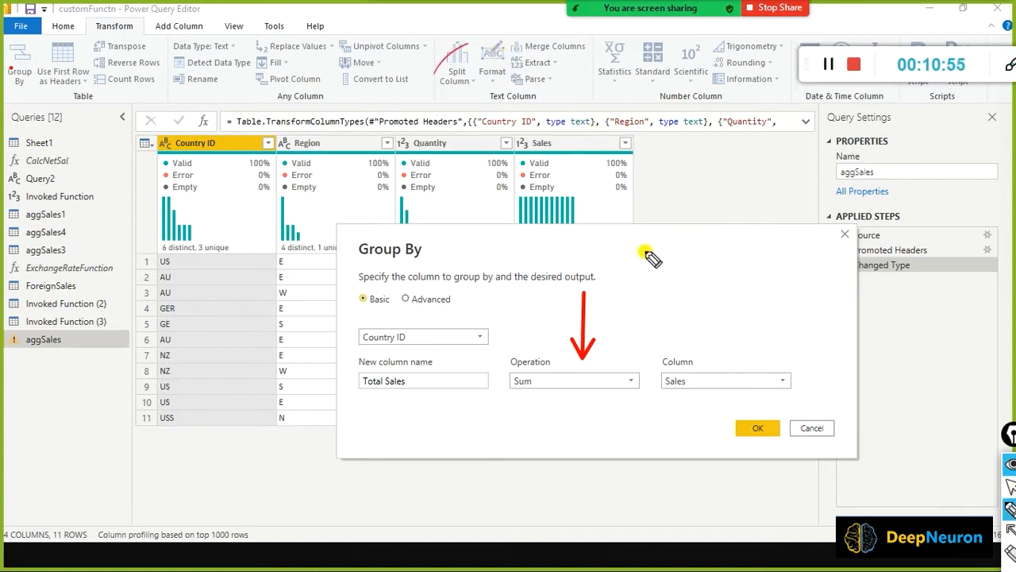
{"action": "mouse_move", "coordinate": [650, 246]}
{"action": "left_mouse_down"}
{"action": "mouse_move", "coordinate": [642, 261]}
{"action": "mouse_move", "coordinate": [665, 265]}
{"action": "mouse_move", "coordinate": [826, 242]}
{"action": "left_mouse_up"}
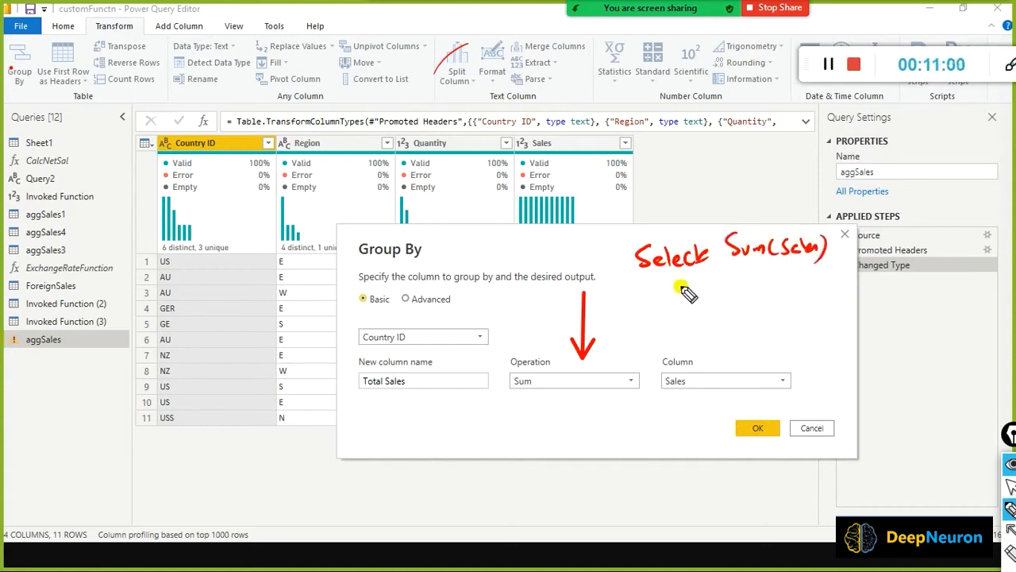
{"action": "mouse_move", "coordinate": [675, 284]}
{"action": "left_mouse_down"}
{"action": "mouse_move", "coordinate": [826, 270]}
{"action": "mouse_move", "coordinate": [827, 284]}
{"action": "left_mouse_up"}
{"action": "mouse_move", "coordinate": [671, 311]}
{"action": "left_mouse_down"}
{"action": "mouse_move", "coordinate": [661, 326]}
{"action": "mouse_move", "coordinate": [714, 312]}
{"action": "mouse_move", "coordinate": [719, 327]}
{"action": "mouse_move", "coordinate": [742, 316]}
{"action": "mouse_move", "coordinate": [737, 338]}
{"action": "left_mouse_up"}
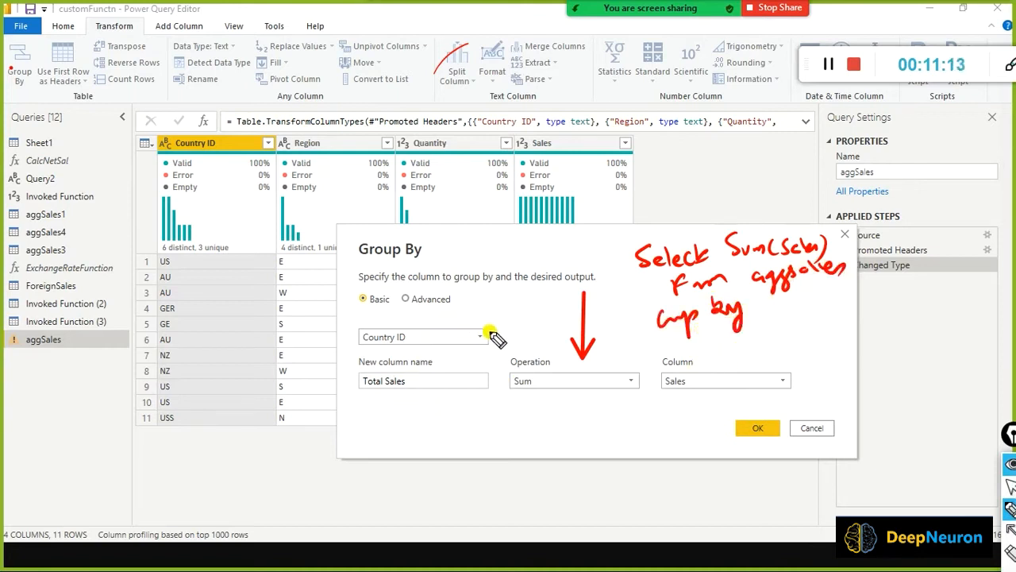
{"action": "left_click_drag", "start_coordinate": [493, 328], "coordinate": [653, 301]}
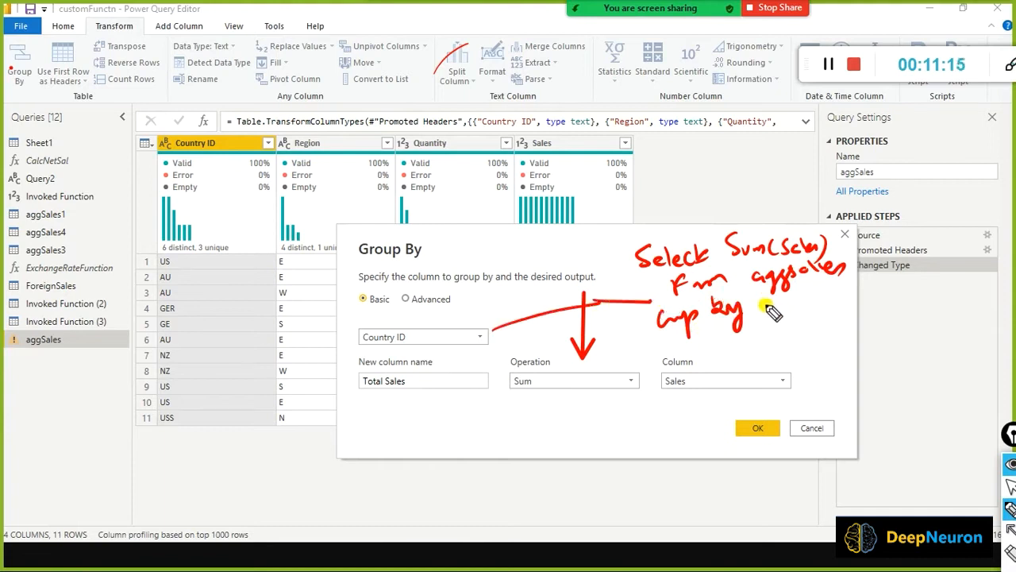
{"action": "mouse_move", "coordinate": [767, 301]}
{"action": "left_mouse_down"}
{"action": "mouse_move", "coordinate": [765, 316]}
{"action": "mouse_move", "coordinate": [834, 306]}
{"action": "mouse_move", "coordinate": [831, 294]}
{"action": "mouse_move", "coordinate": [842, 310]}
{"action": "mouse_move", "coordinate": [856, 279]}
{"action": "left_mouse_up"}
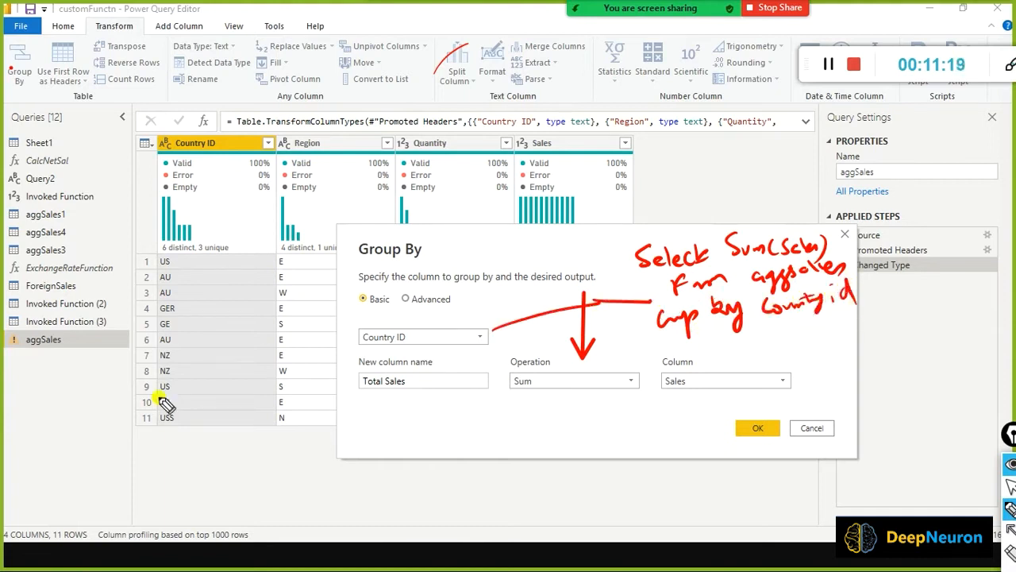
{"action": "key", "text": "ctrl+shift+7"}
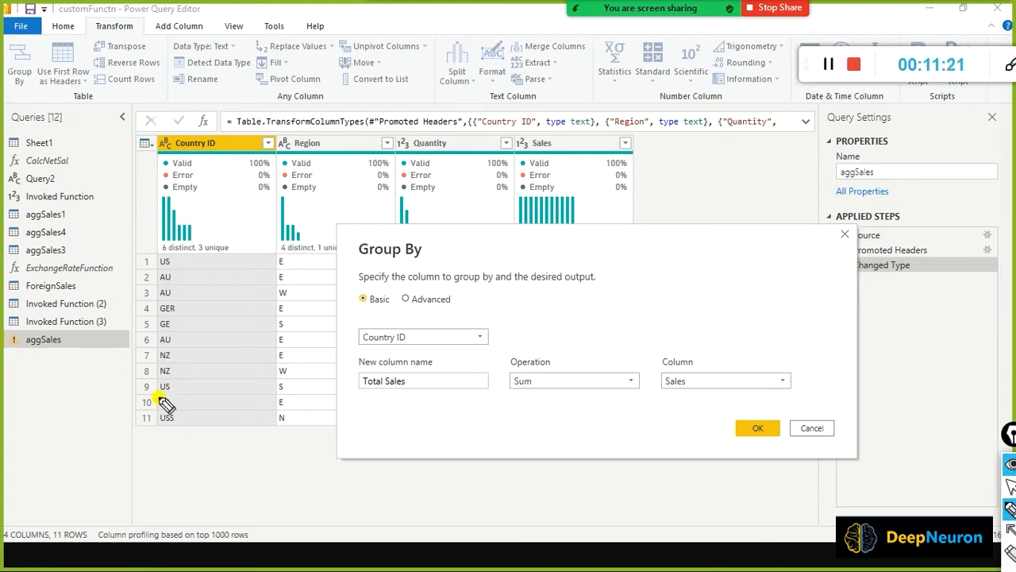
{"action": "left_click", "coordinate": [158, 398]}
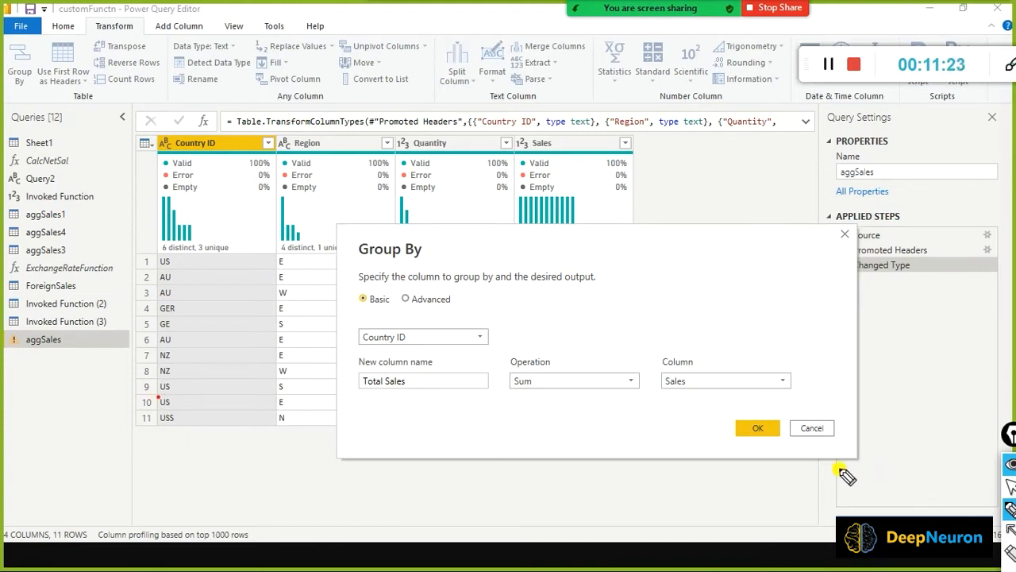
{"action": "key", "text": "ctrl+shift+1"}
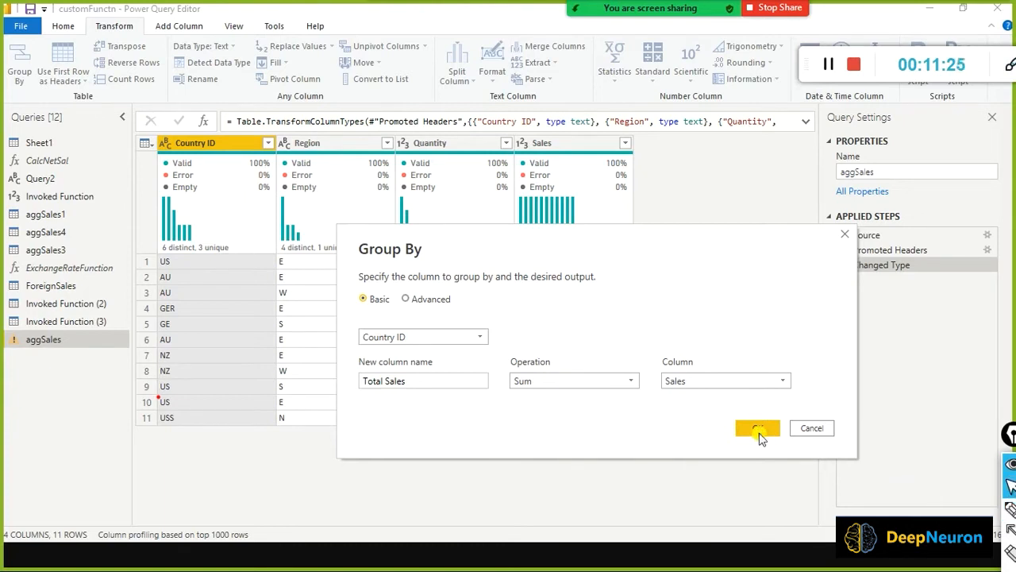
Apply the Total Sales grouping, review its settings, then delete the Grouped Rows step.
{"action": "left_click", "coordinate": [758, 431]}
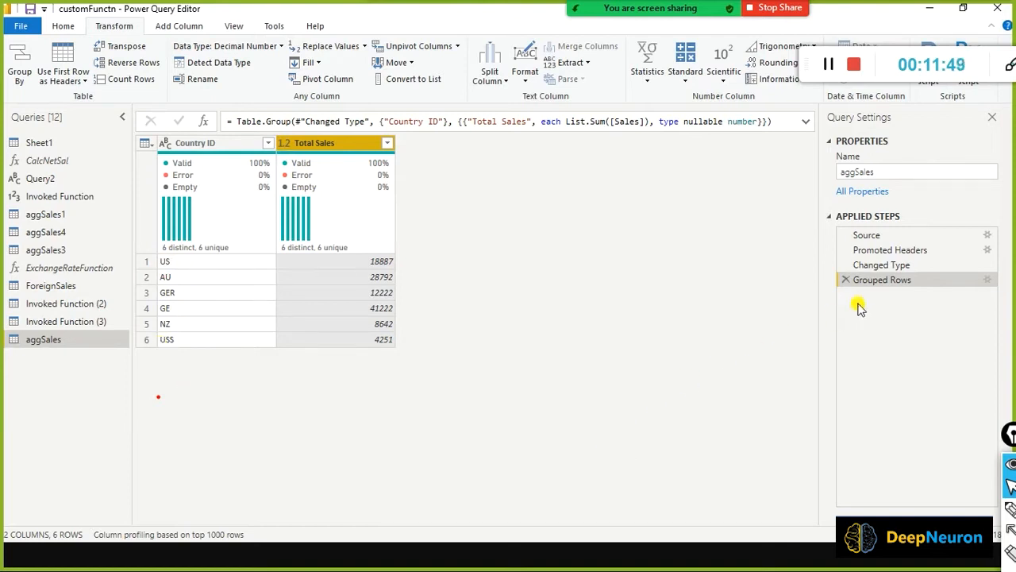
{"action": "left_click", "coordinate": [988, 280]}
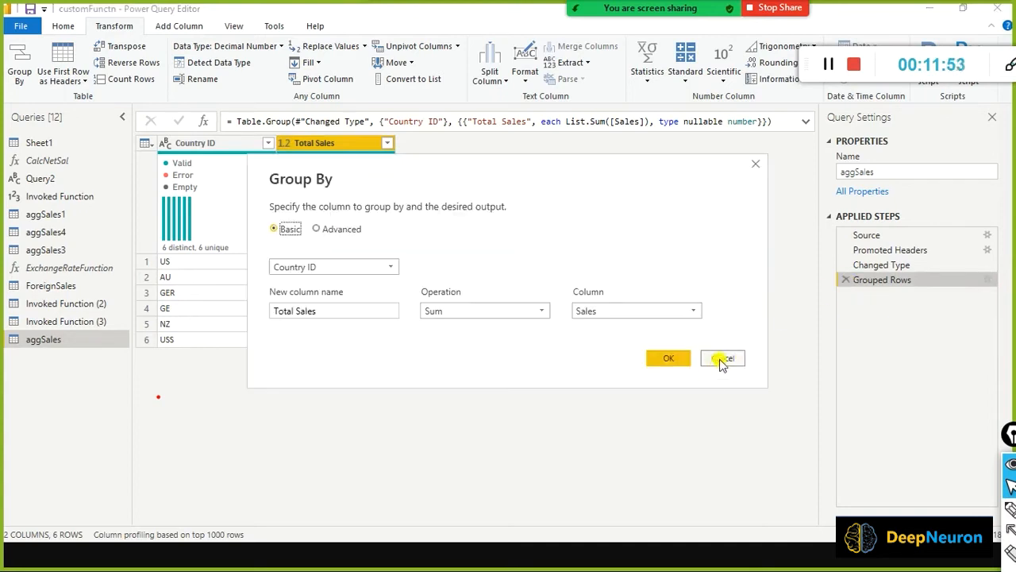
{"action": "left_click", "coordinate": [723, 360]}
{"action": "left_click", "coordinate": [846, 282]}
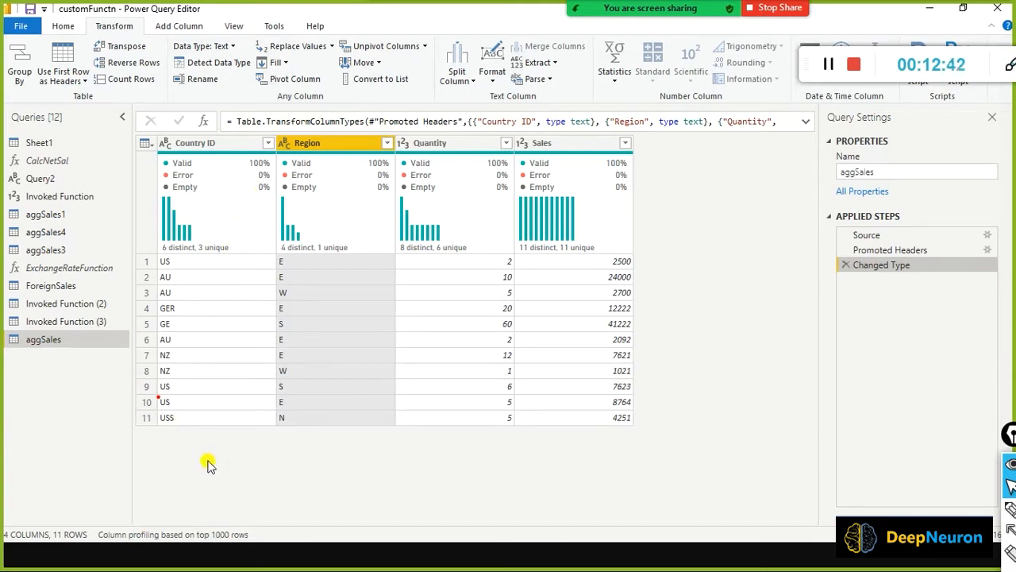
Replace the value GER with GE in the Country ID column.
{"action": "right_click", "coordinate": [219, 147]}
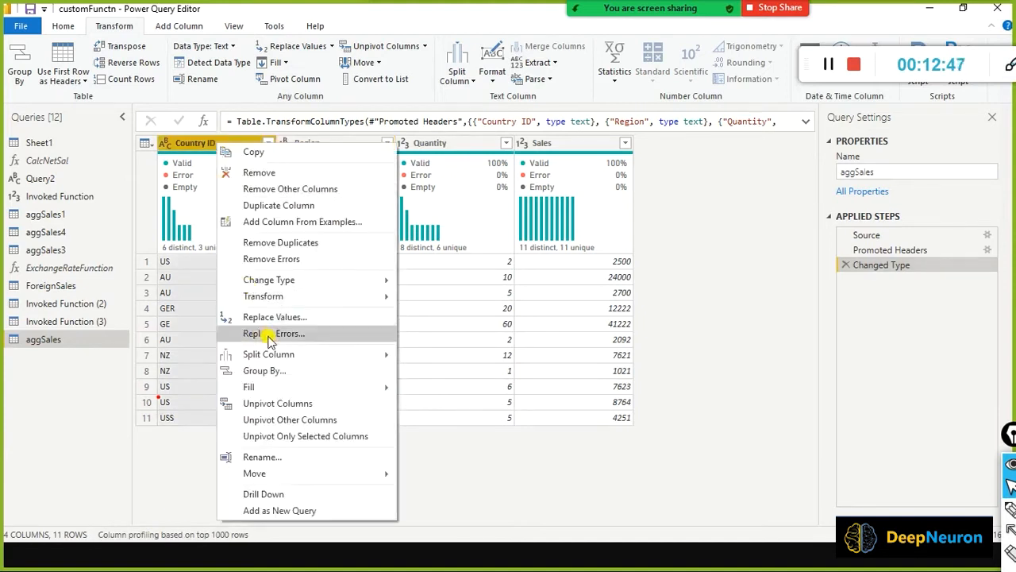
{"action": "left_click", "coordinate": [294, 318]}
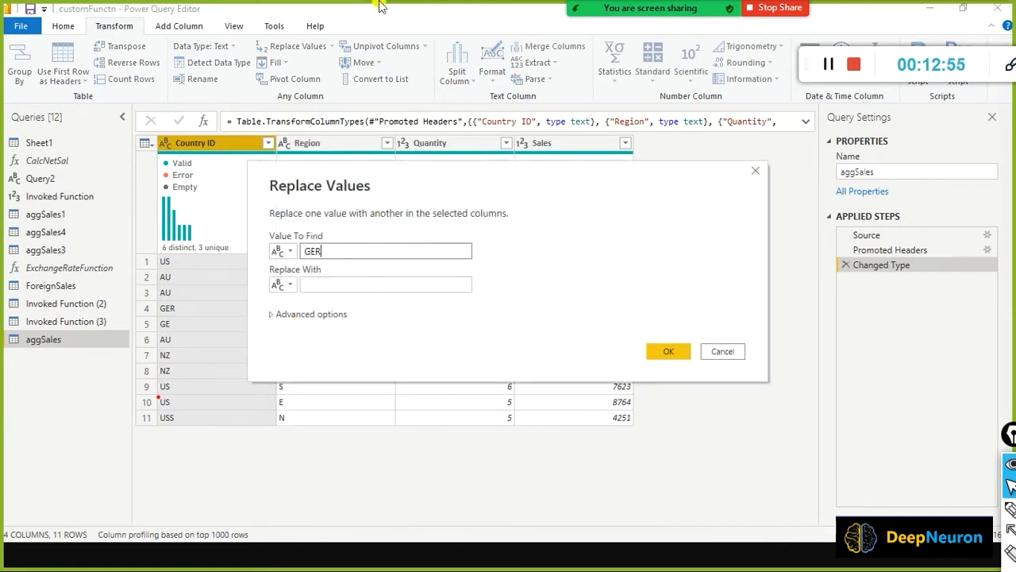
{"action": "left_click", "coordinate": [378, 282]}
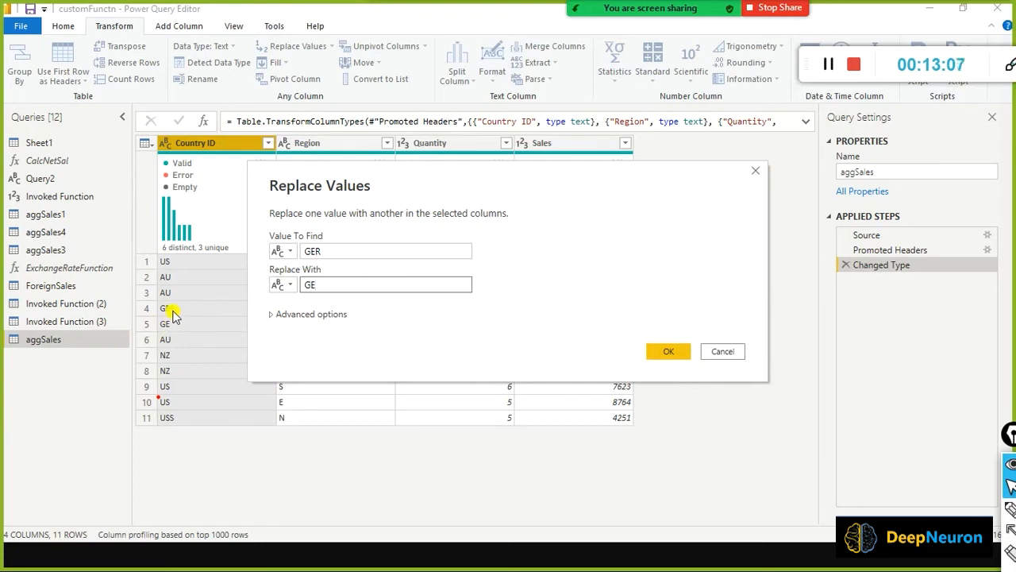
{"action": "left_click", "coordinate": [682, 352]}
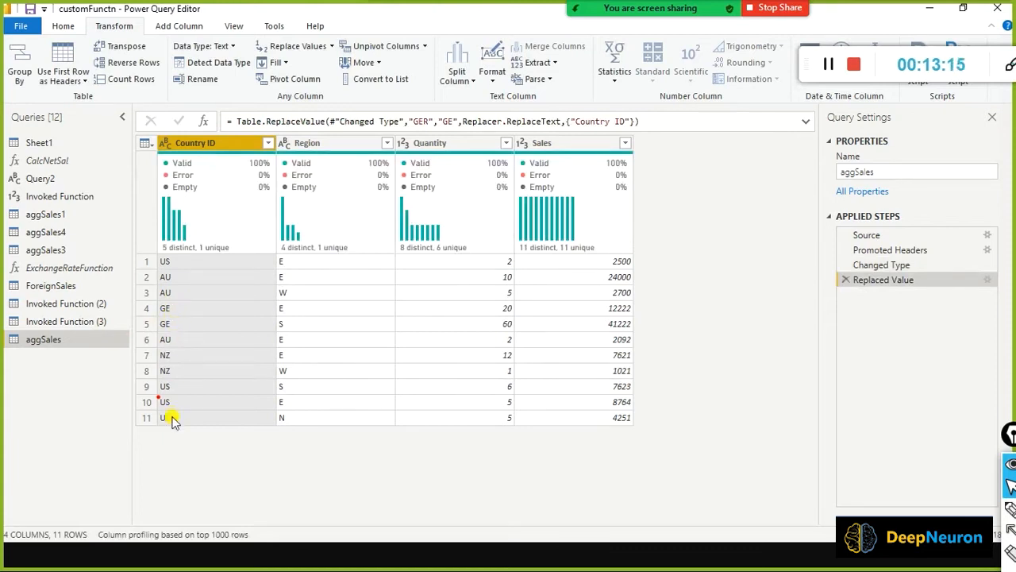
Replace the value USS with US in the Country ID column.
{"action": "right_click", "coordinate": [215, 145]}
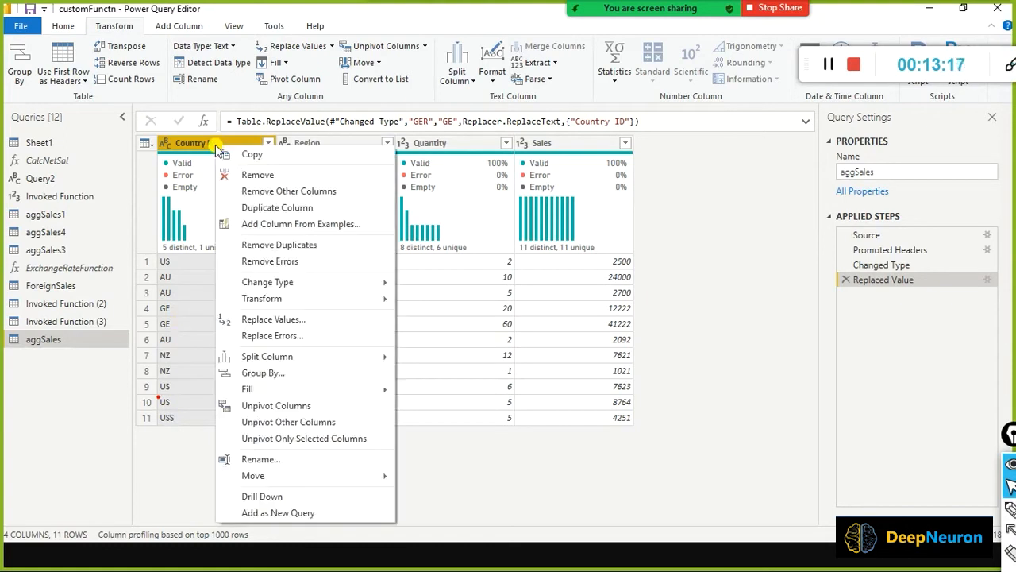
{"action": "left_click", "coordinate": [269, 322]}
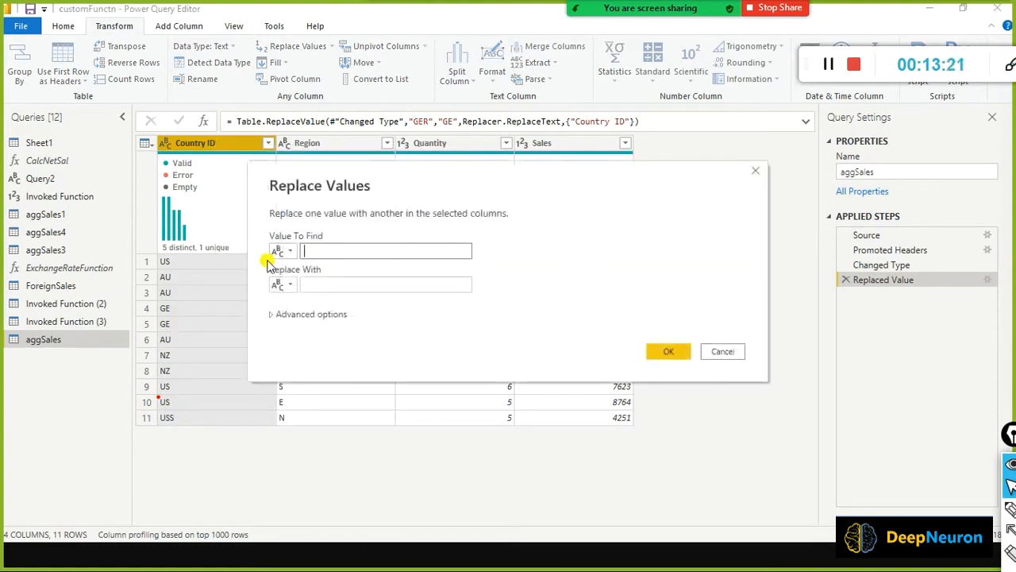
{"action": "type", "text": "USS"}
{"action": "key", "text": "Tab"}
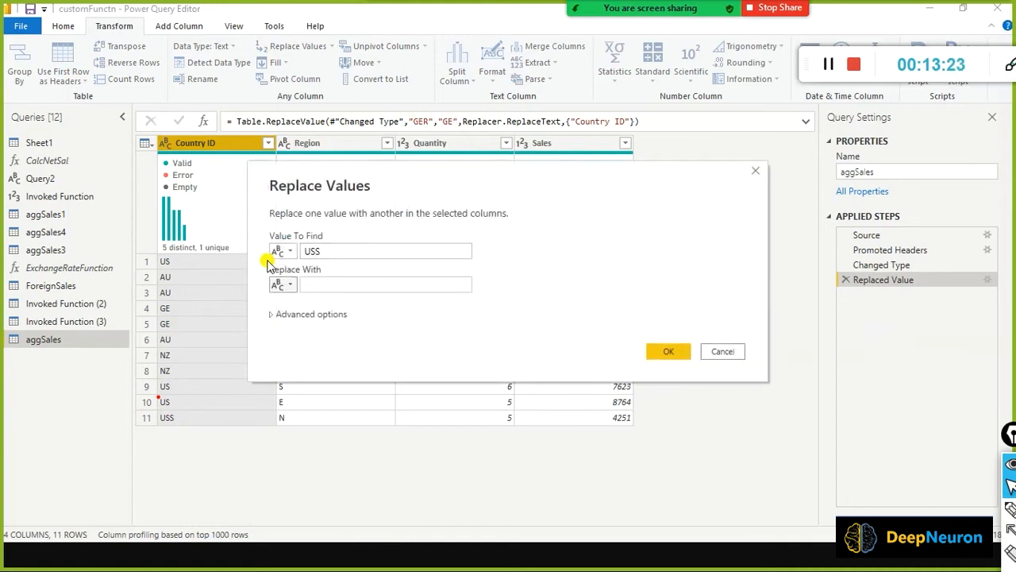
{"action": "left_click", "coordinate": [334, 286]}
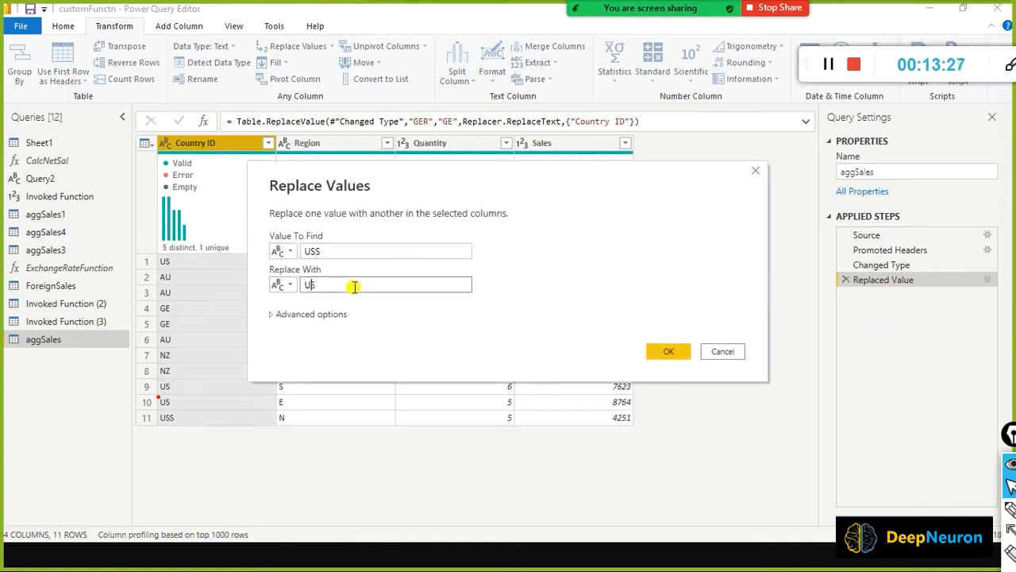
{"action": "left_click", "coordinate": [659, 357]}
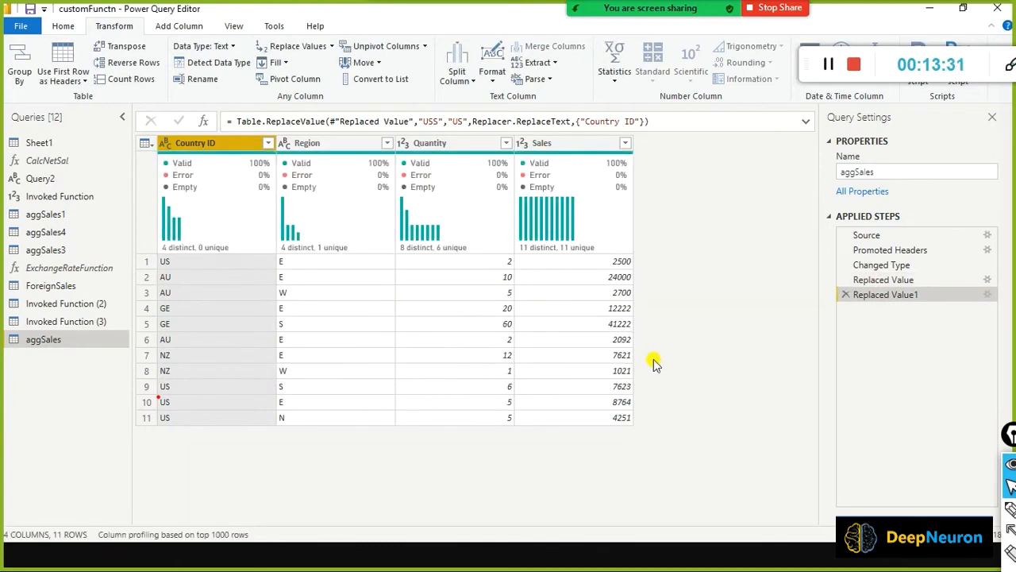
Highlight the Group By command and open Group By with Country ID as the grouping column.
{"action": "mouse_move", "coordinate": [333, 163]}
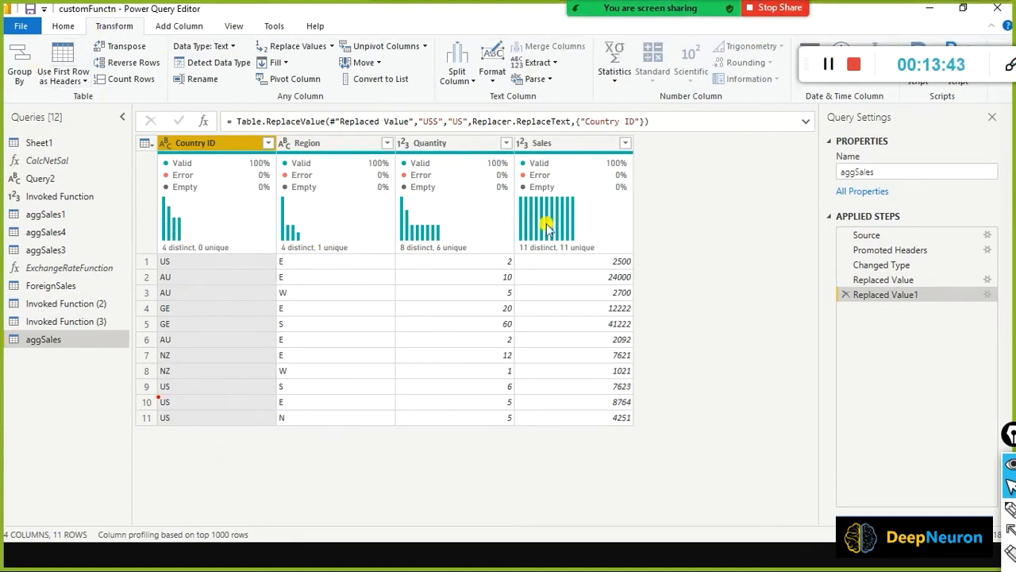
{"action": "mouse_move", "coordinate": [2, 36]}
{"action": "left_mouse_down"}
{"action": "mouse_move", "coordinate": [29, 96]}
{"action": "mouse_move", "coordinate": [42, 97]}
{"action": "left_mouse_up"}
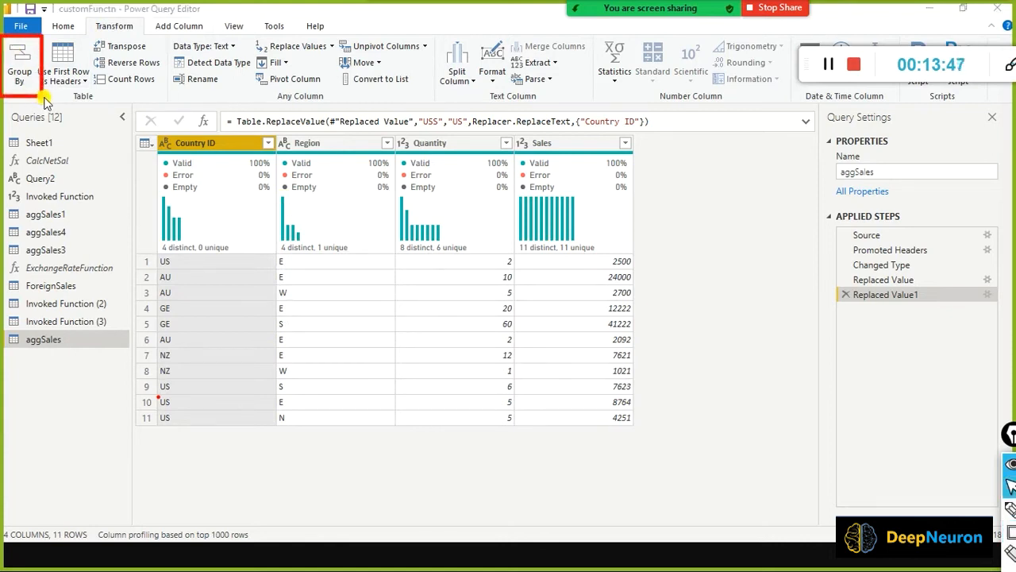
{"action": "left_click", "coordinate": [19, 77]}
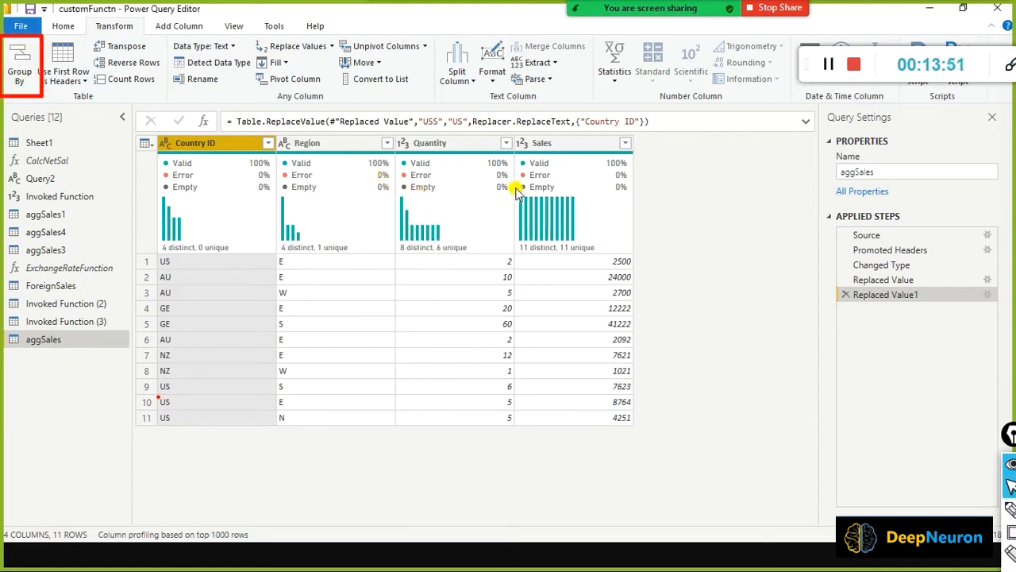
{"action": "left_click", "coordinate": [26, 56]}
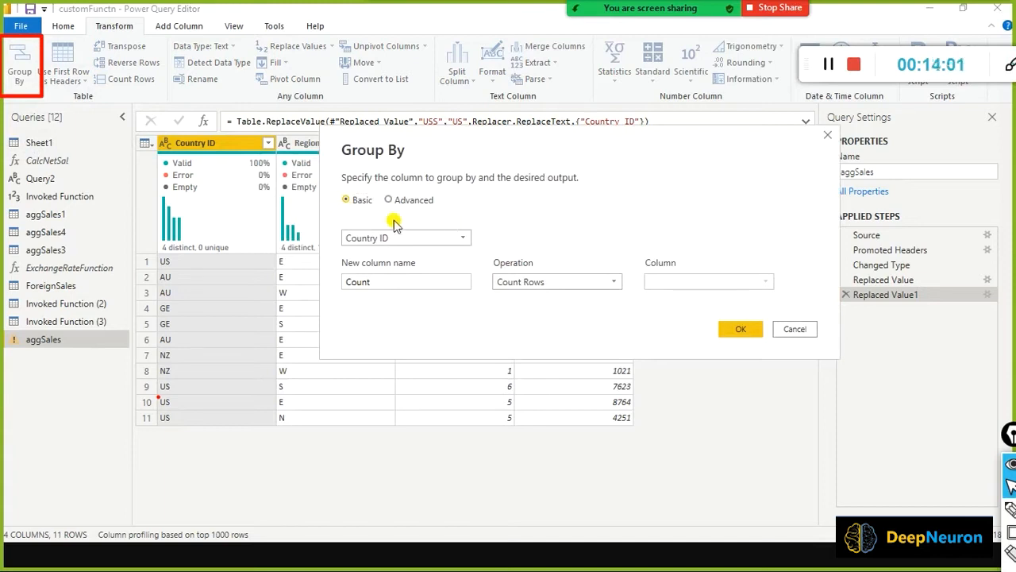
Group rows by Country ID with a Total Sales column summing Sales, and apply it.
{"action": "double_click", "coordinate": [373, 281]}
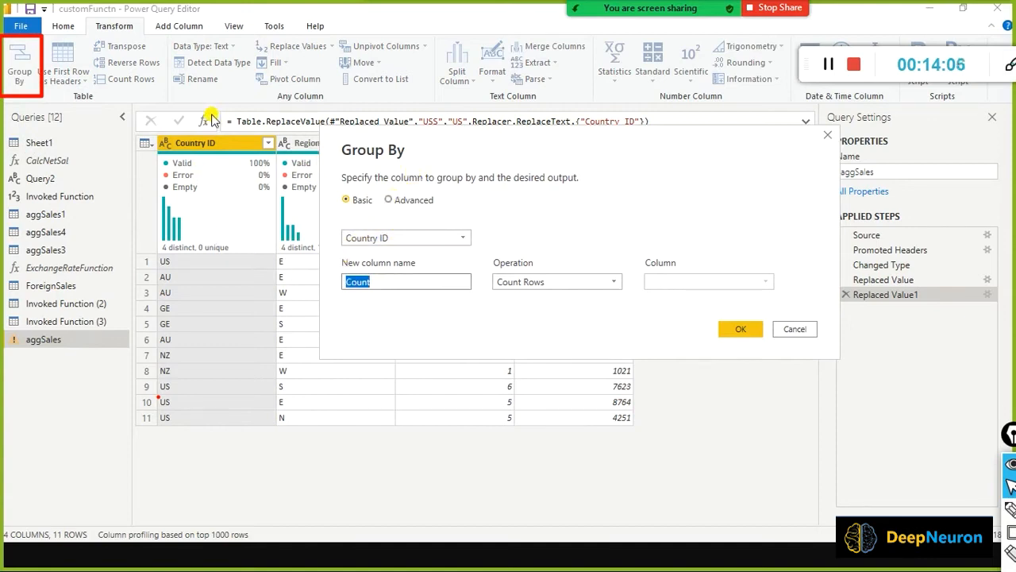
{"action": "mouse_move", "coordinate": [208, 41]}
{"action": "left_mouse_down"}
{"action": "mouse_move", "coordinate": [208, 140]}
{"action": "mouse_move", "coordinate": [202, 132]}
{"action": "left_mouse_up"}
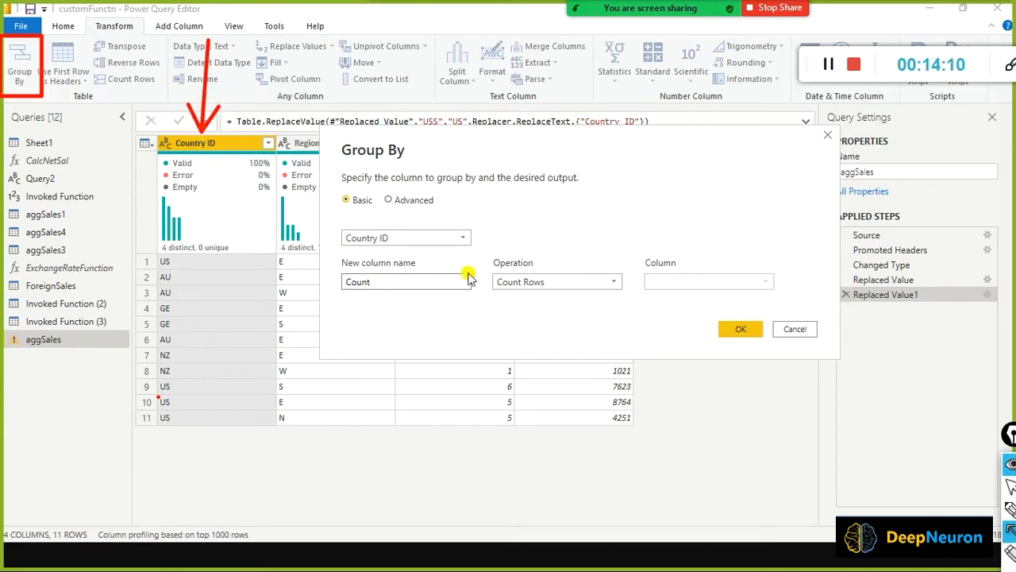
{"action": "double_click", "coordinate": [374, 281]}
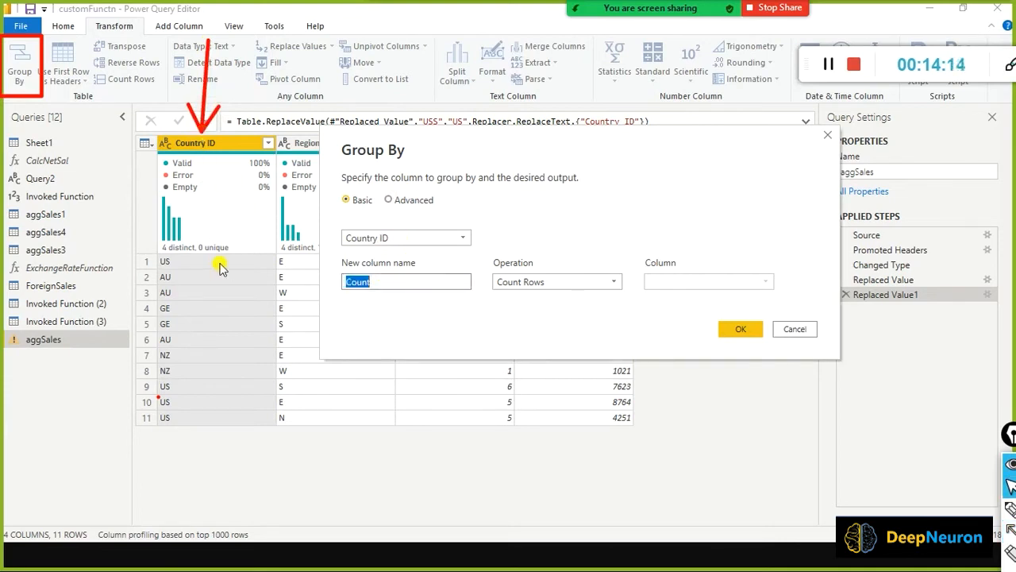
{"action": "type", "text": "Total Sales"}
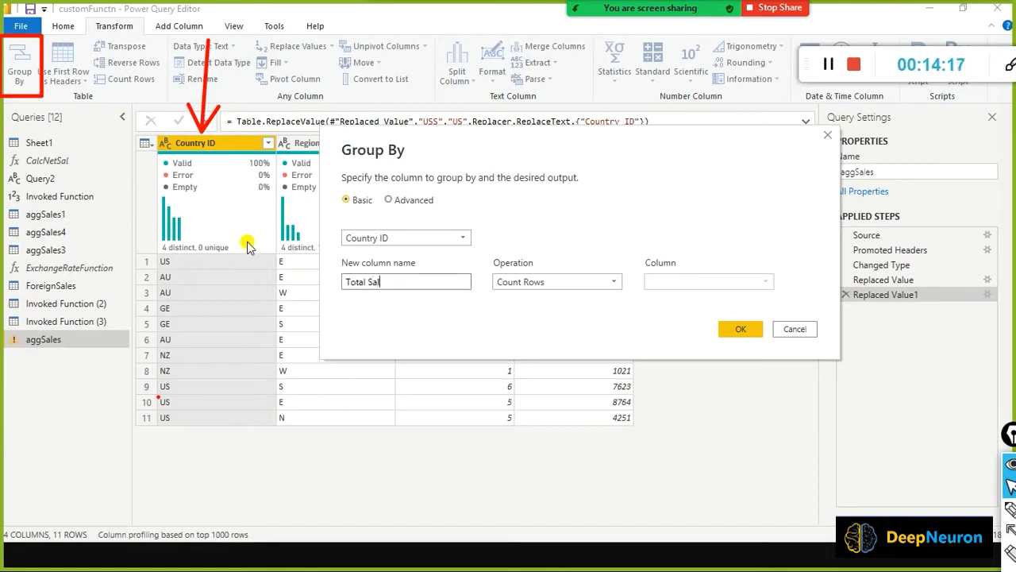
{"action": "left_click", "coordinate": [583, 286]}
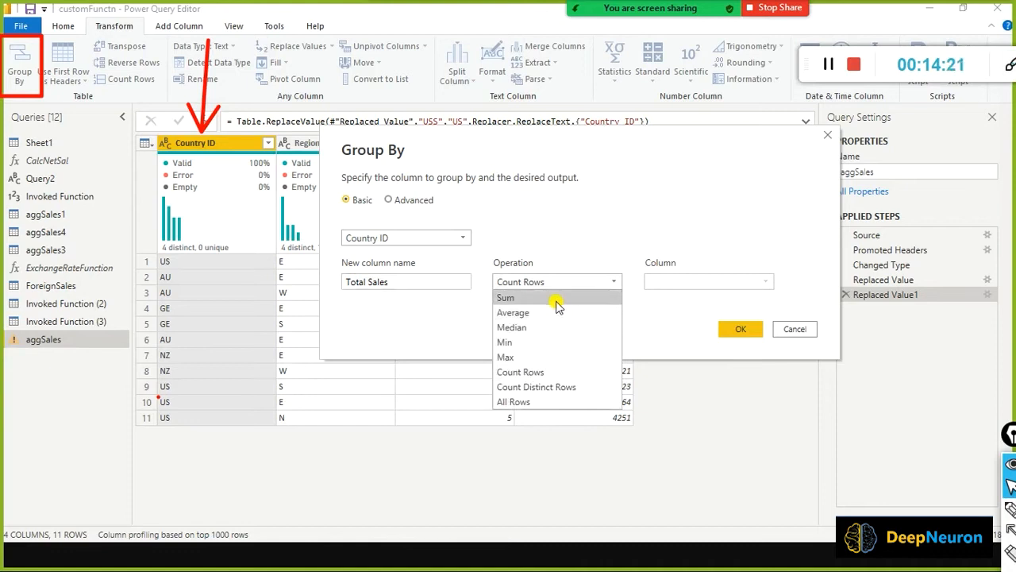
{"action": "left_click", "coordinate": [552, 298]}
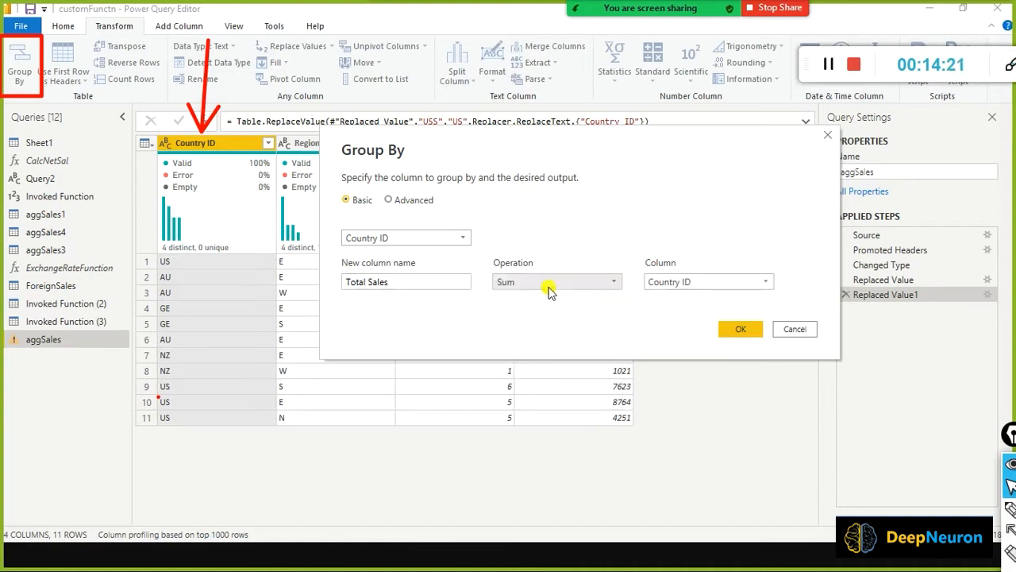
{"action": "left_click", "coordinate": [741, 288]}
{"action": "left_click", "coordinate": [702, 342]}
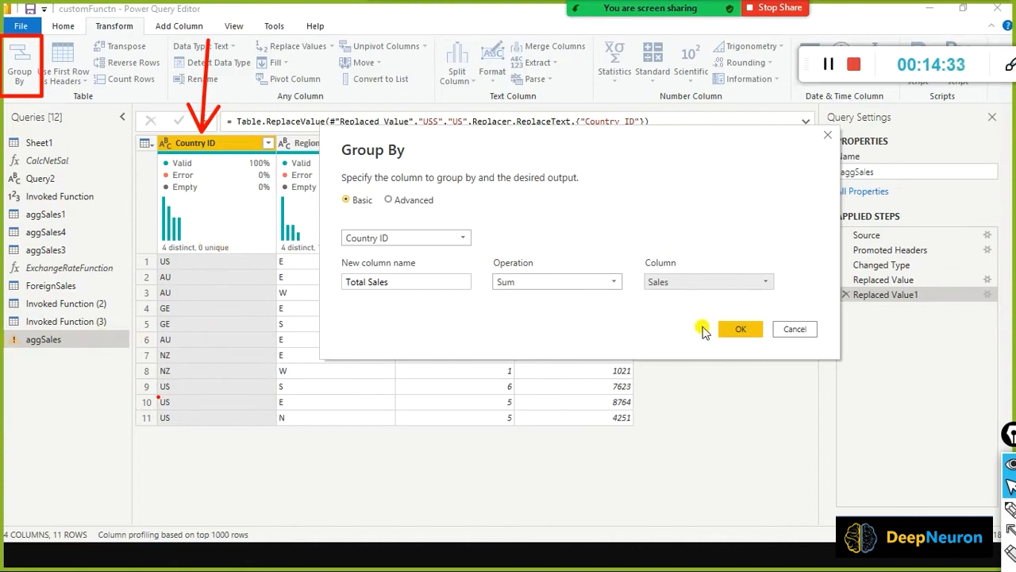
{"action": "left_click", "coordinate": [731, 331]}
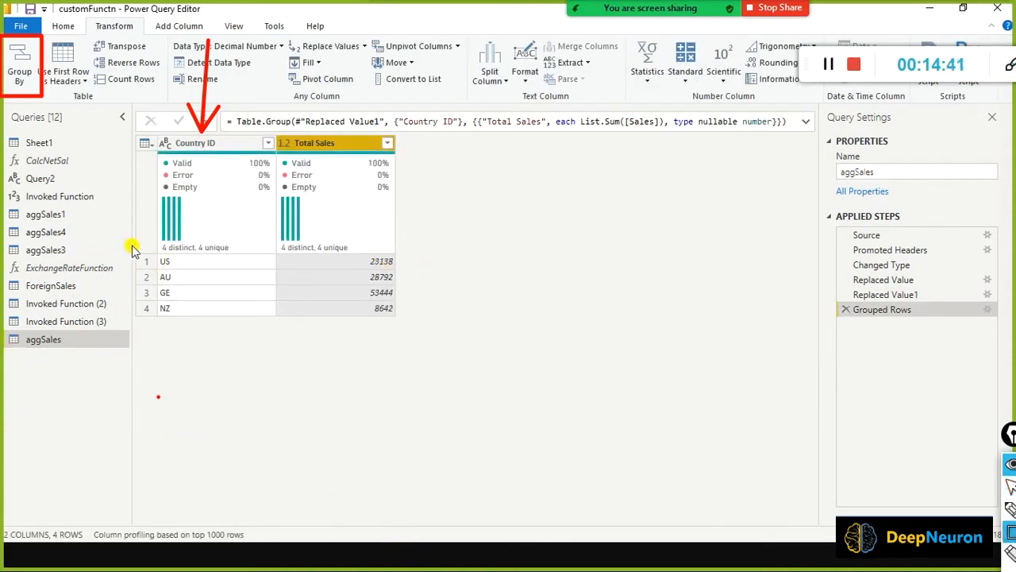
{"action": "left_click_drag", "start_coordinate": [132, 246], "coordinate": [203, 322]}
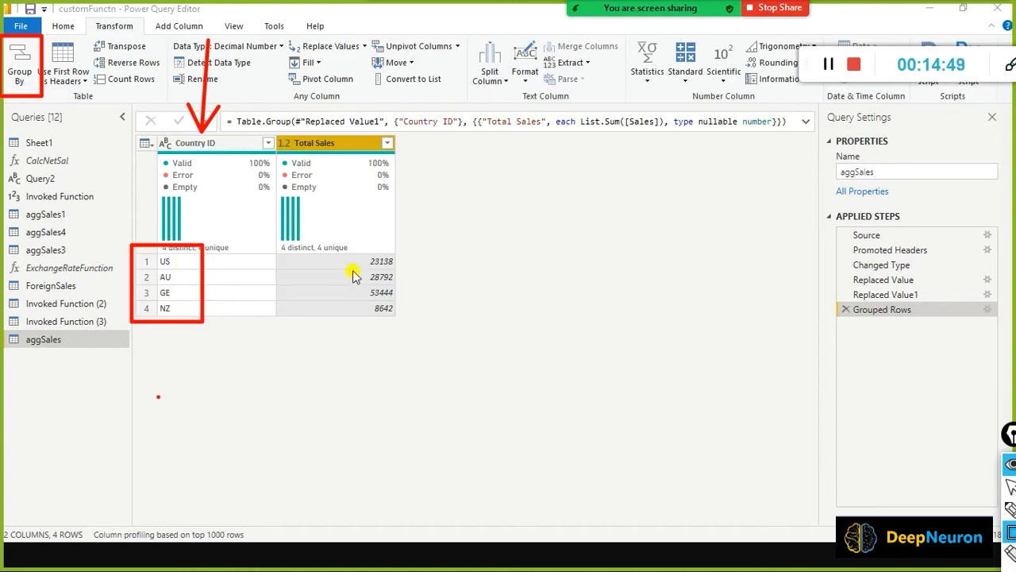
{"action": "left_click_drag", "start_coordinate": [403, 275], "coordinate": [406, 272]}
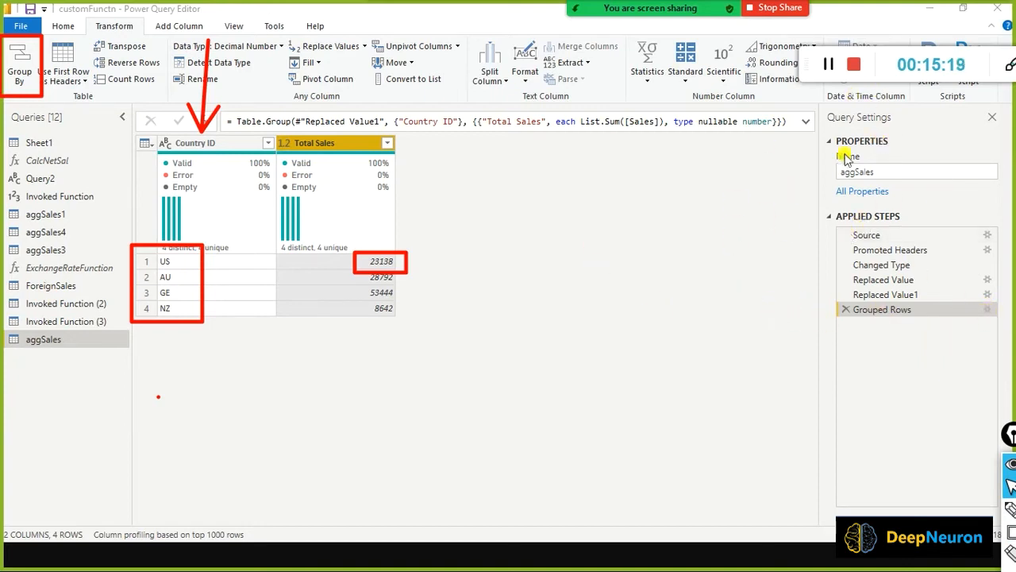
{"action": "left_click_drag", "start_coordinate": [880, 295], "coordinate": [928, 316]}
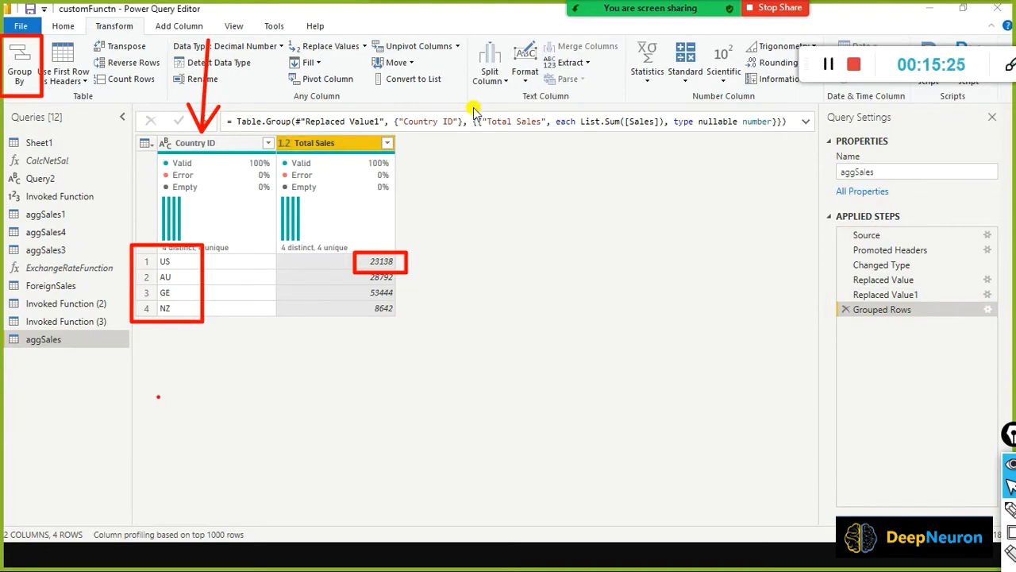
In advanced grouping, add a Total Quantity aggregation summing Quantity alongside Total Sales, and apply it.
{"action": "left_click_drag", "start_coordinate": [389, 158], "coordinate": [608, 159]}
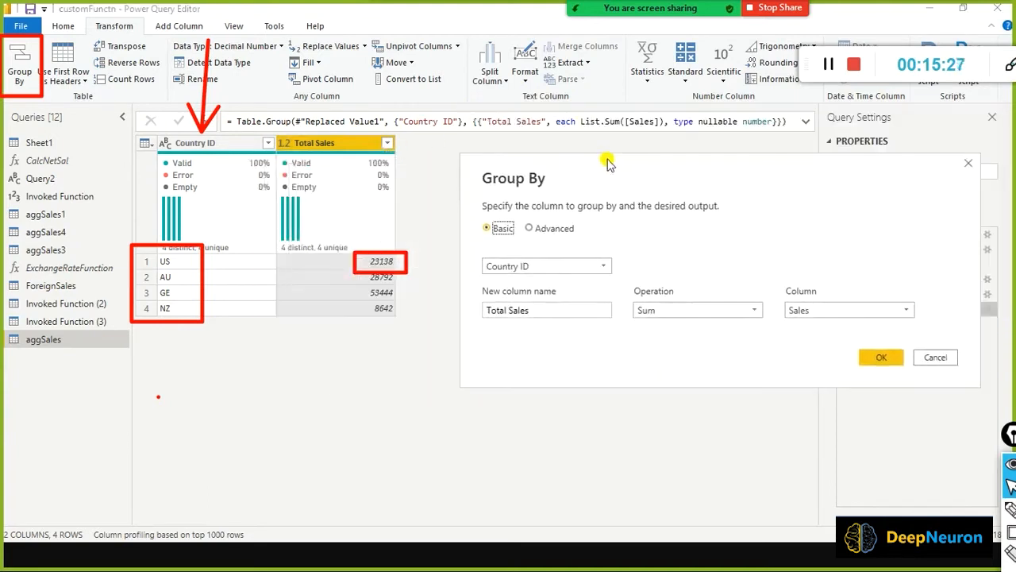
{"action": "left_click", "coordinate": [521, 224]}
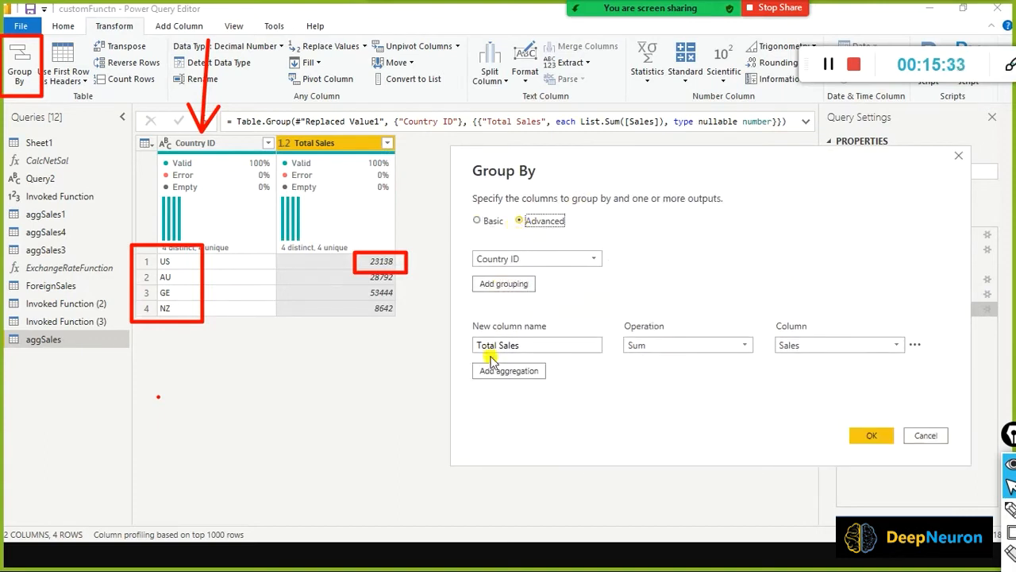
{"action": "left_click", "coordinate": [496, 383]}
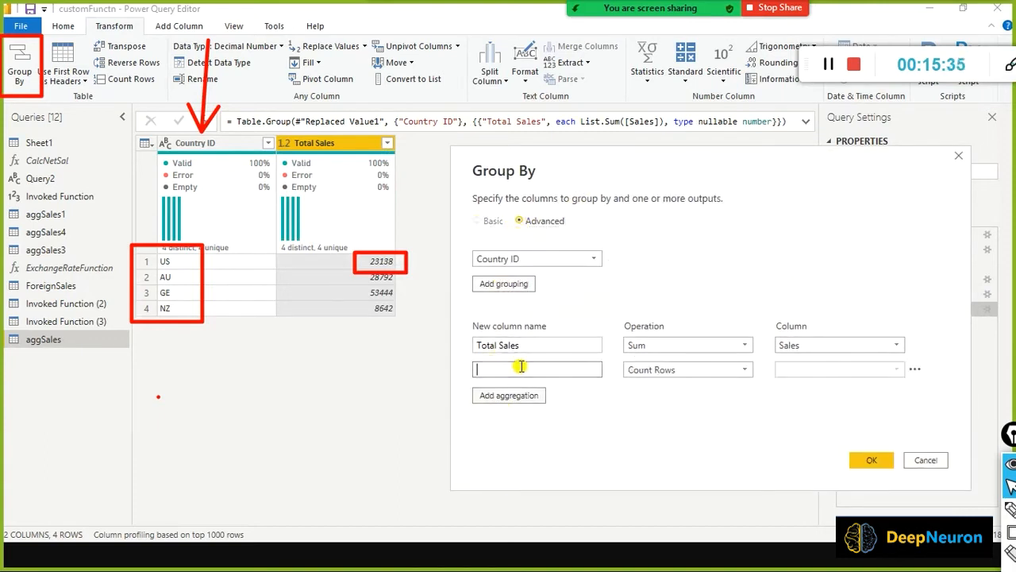
{"action": "type", "text": "Tot"}
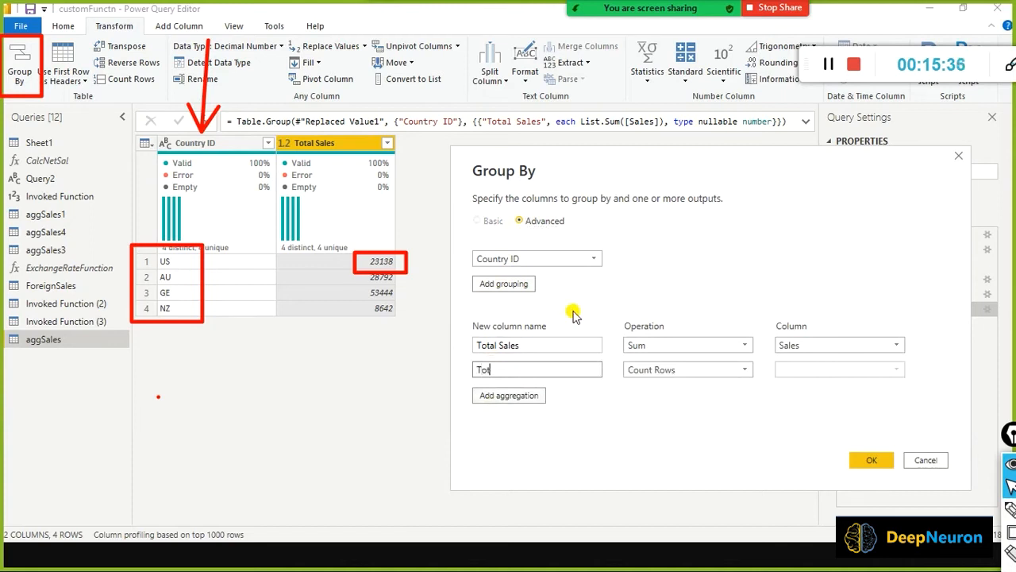
{"action": "type", "text": "al Quantity"}
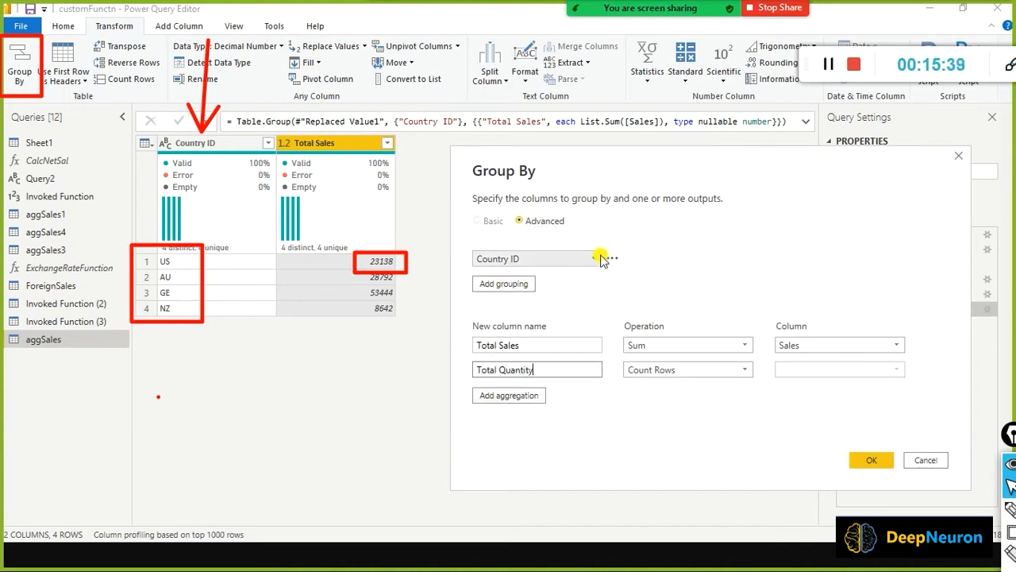
{"action": "key", "text": "Tab"}
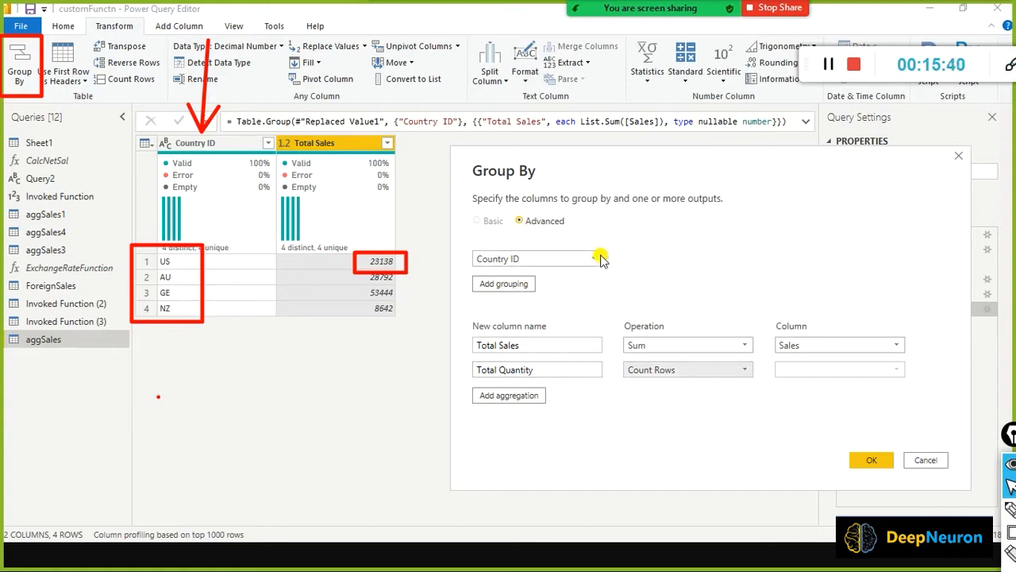
{"action": "left_click", "coordinate": [652, 370]}
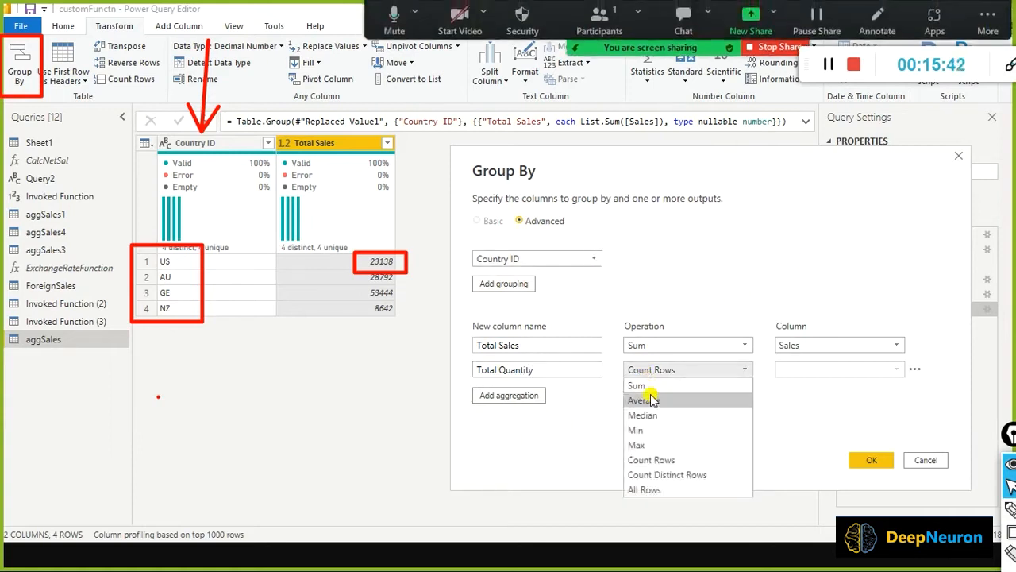
{"action": "left_click", "coordinate": [660, 386]}
{"action": "left_click", "coordinate": [660, 387]}
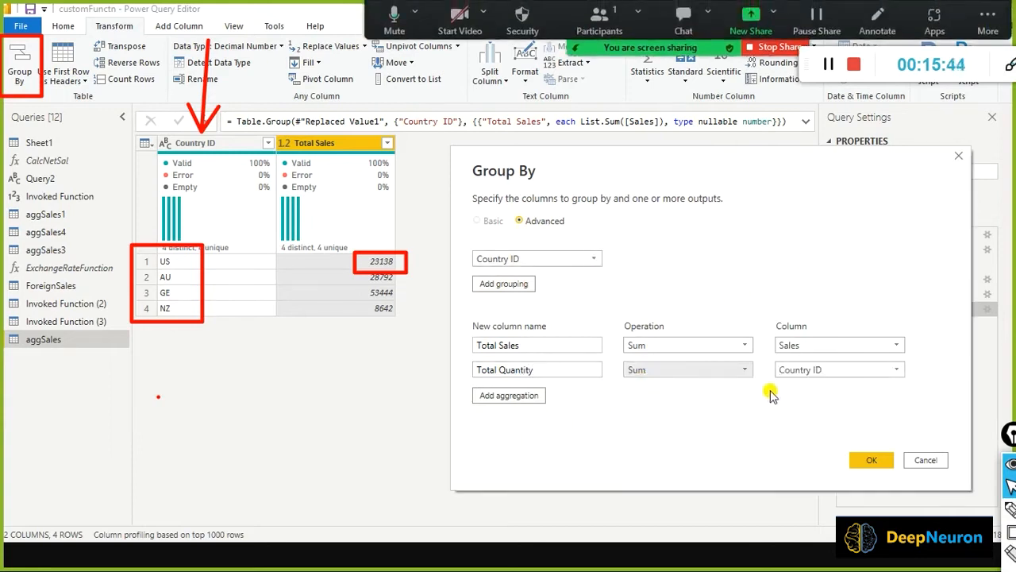
{"action": "left_click", "coordinate": [826, 370]}
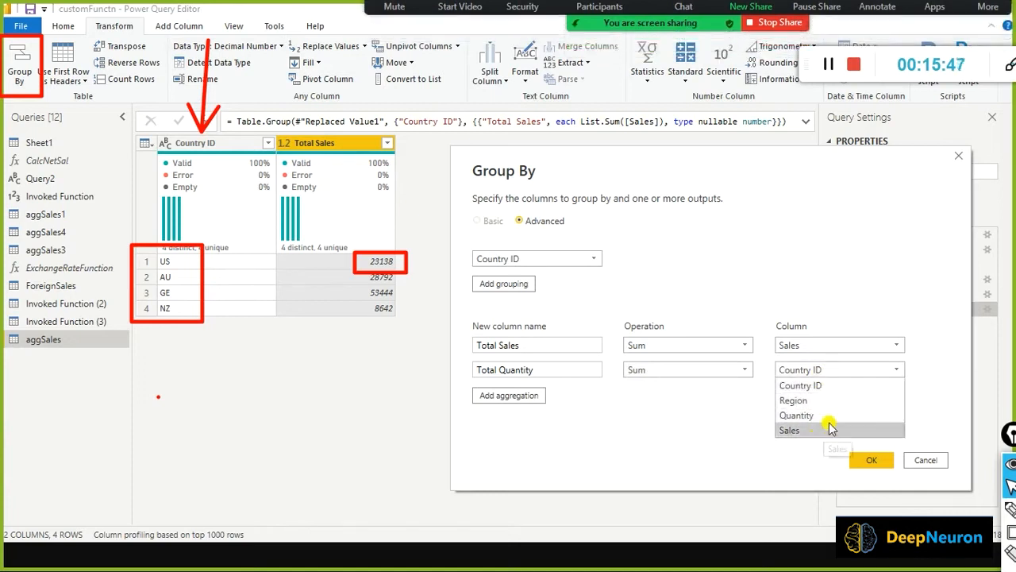
{"action": "left_click", "coordinate": [826, 415]}
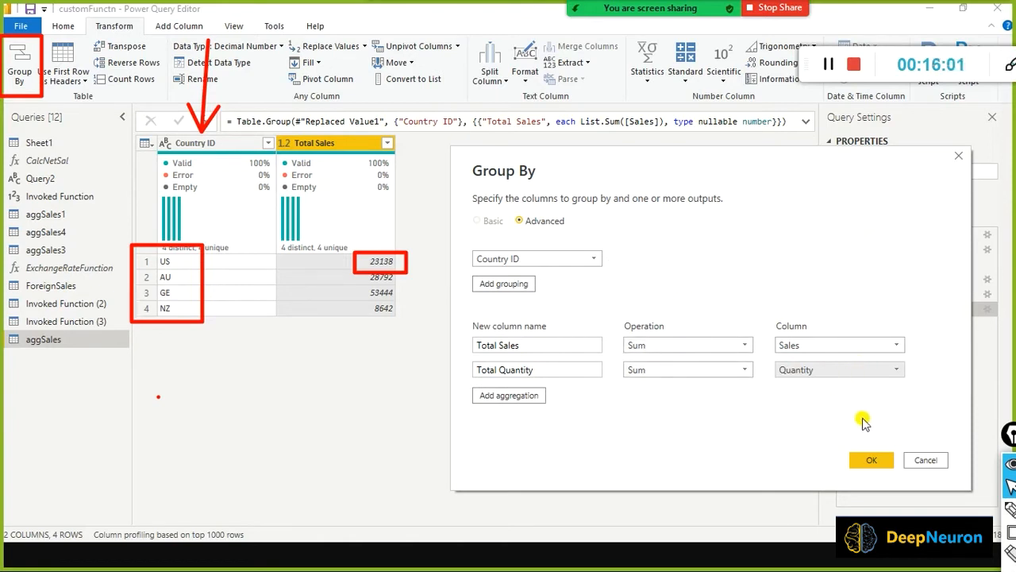
{"action": "left_click", "coordinate": [881, 468]}
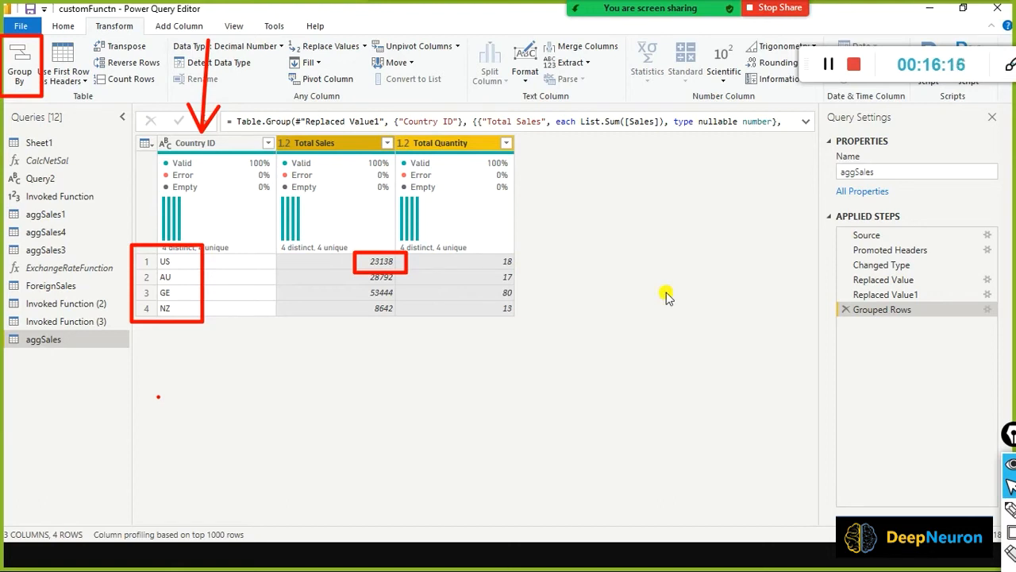
Add Region as a second Group By column alongside Country ID, giving 9 grouped rows.
{"action": "left_click", "coordinate": [987, 312]}
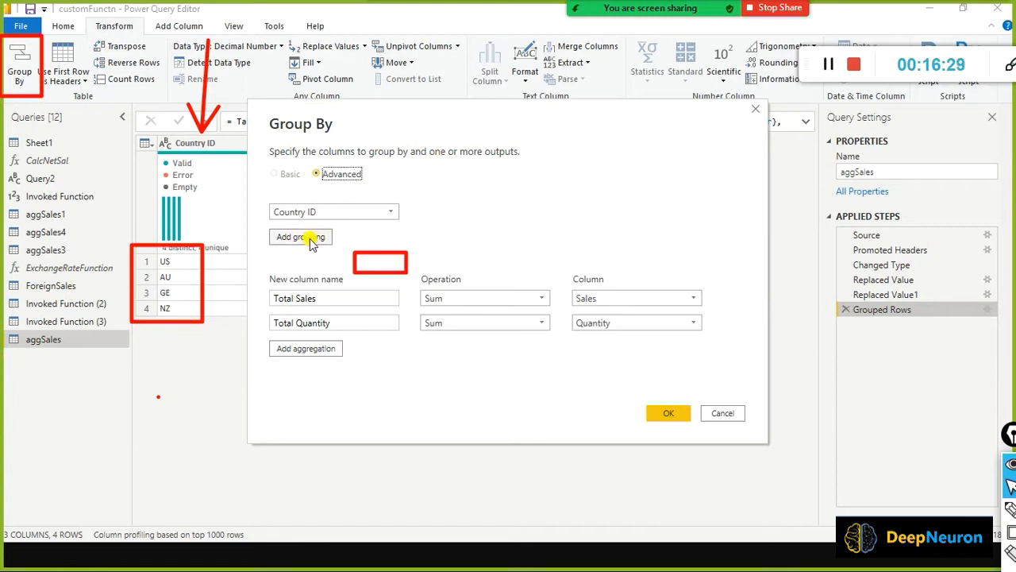
{"action": "left_click", "coordinate": [309, 242]}
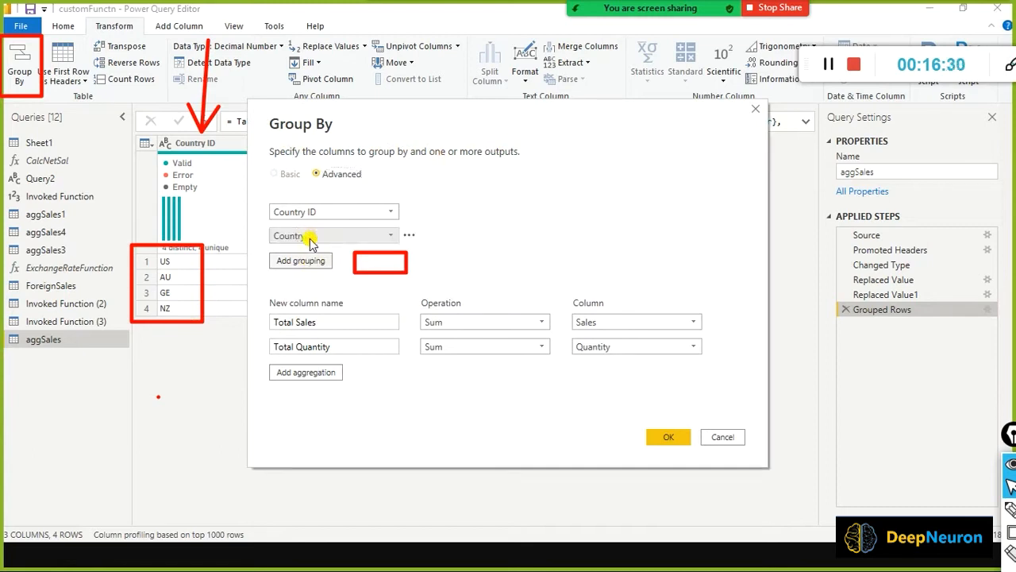
{"action": "left_click", "coordinate": [388, 241]}
{"action": "left_click", "coordinate": [345, 266]}
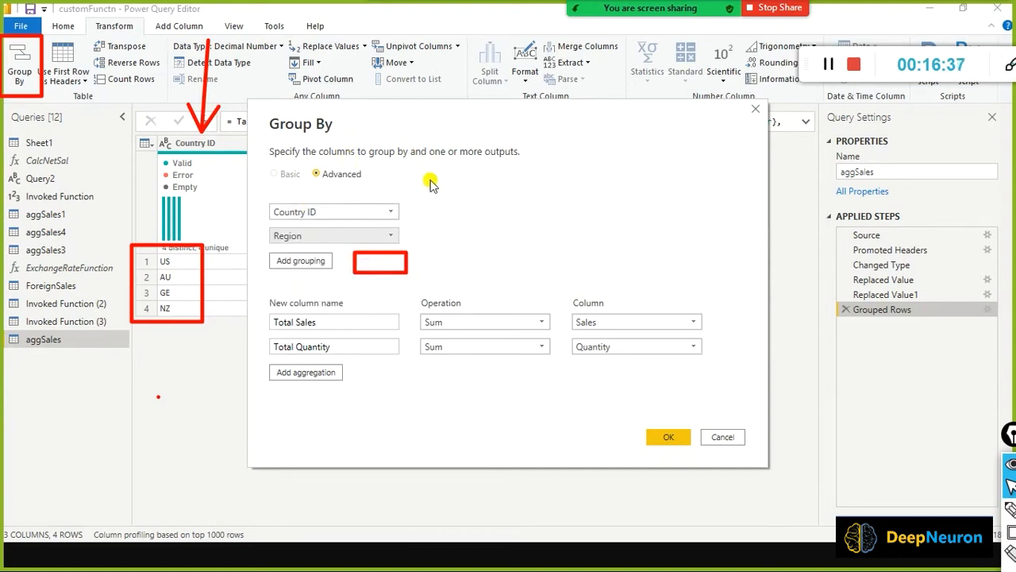
{"action": "left_click_drag", "start_coordinate": [508, 135], "coordinate": [690, 188]}
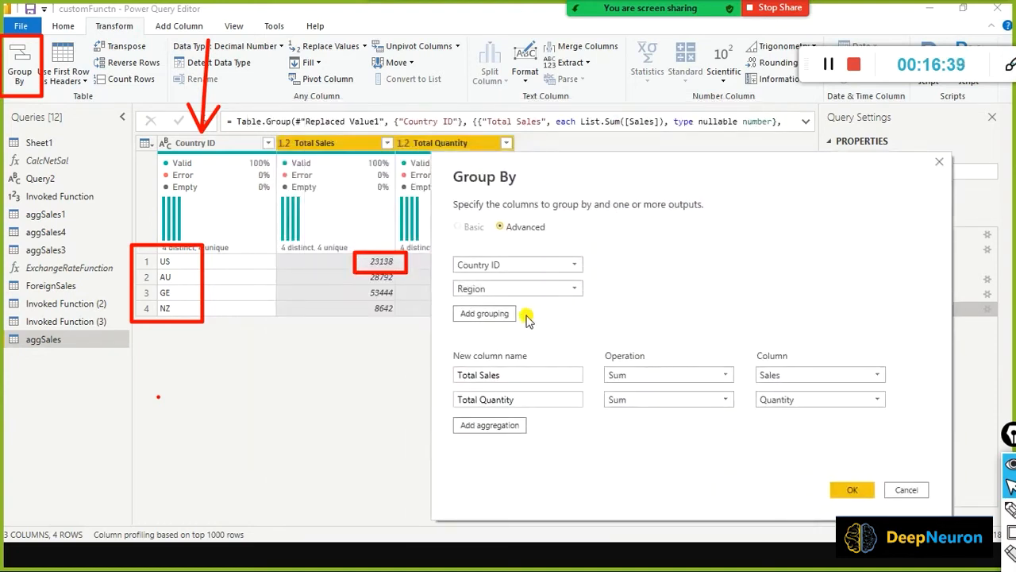
{"action": "mouse_move", "coordinate": [509, 304]}
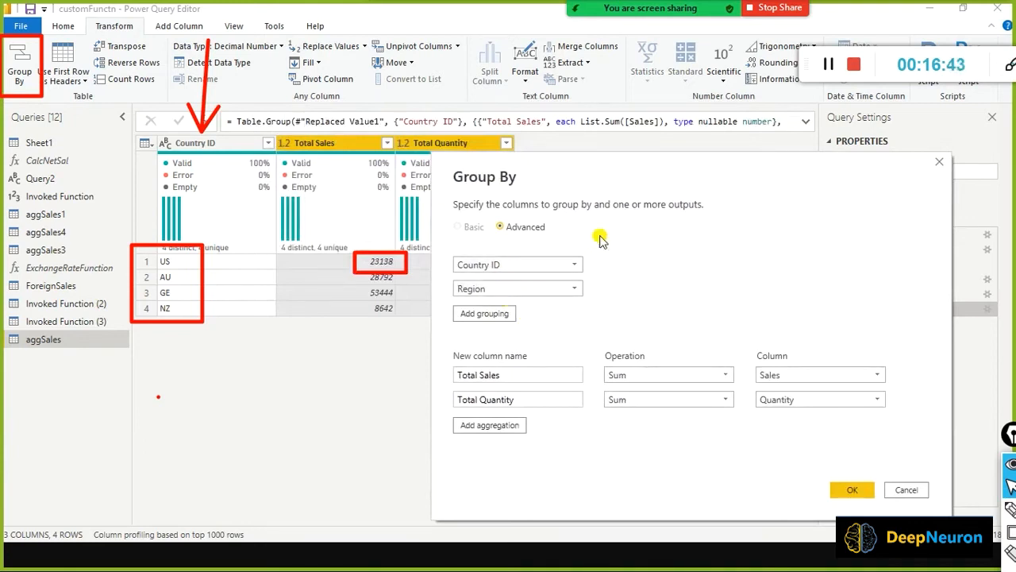
{"action": "left_click", "coordinate": [850, 490]}
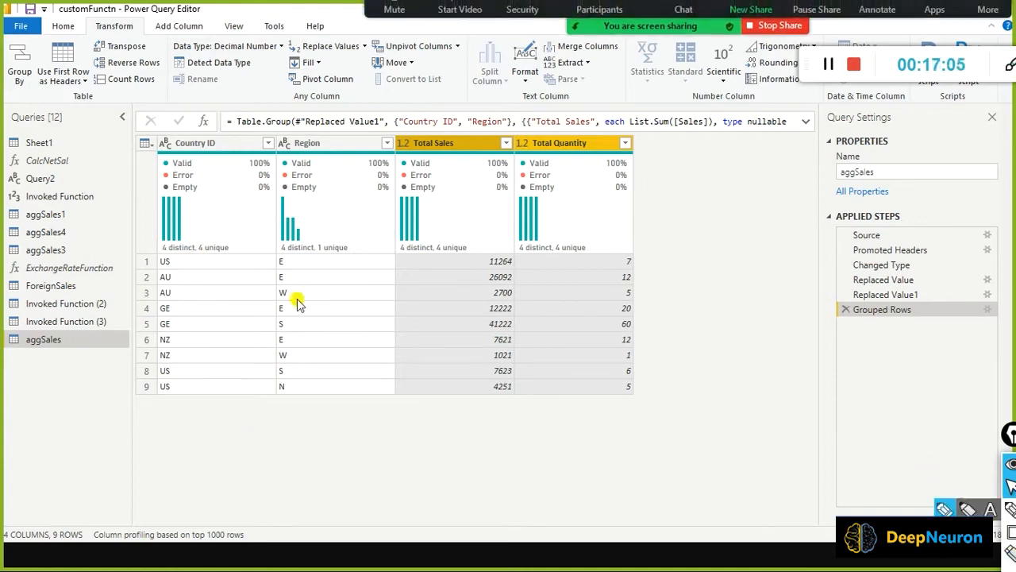
Switch between the aggSales.csv sheet in Excel and Power Query Editor to compare them.
{"action": "left_click", "coordinate": [828, 65]}
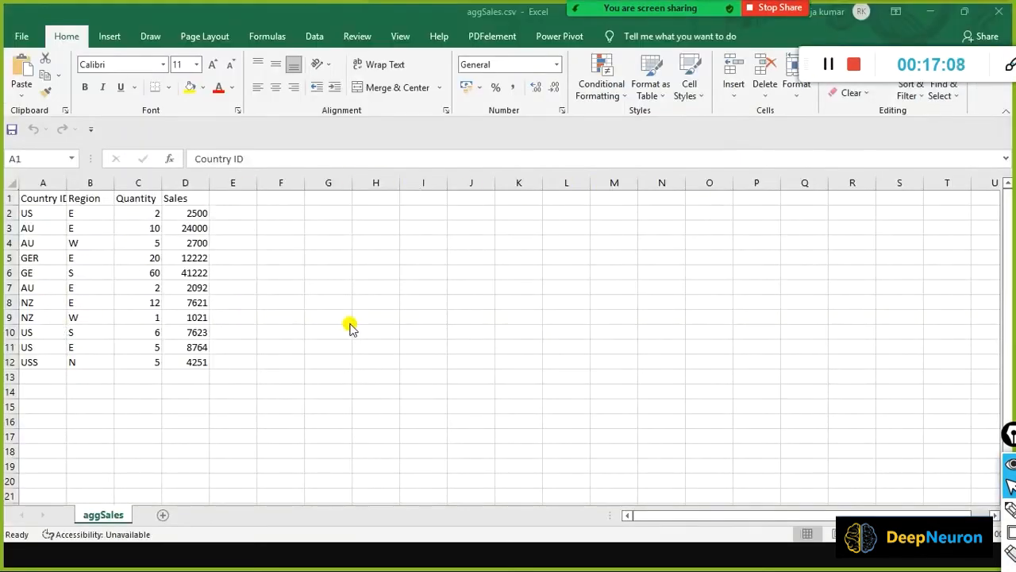
{"action": "key", "text": "alt+Tab"}
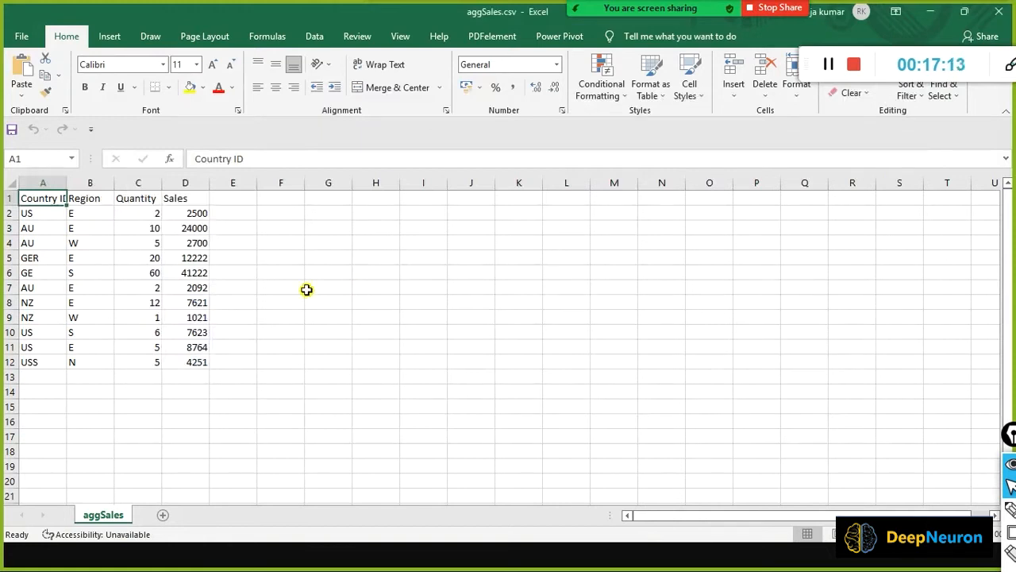
{"action": "key", "text": "alt+Tab"}
{"action": "key", "text": "alt+Tab"}
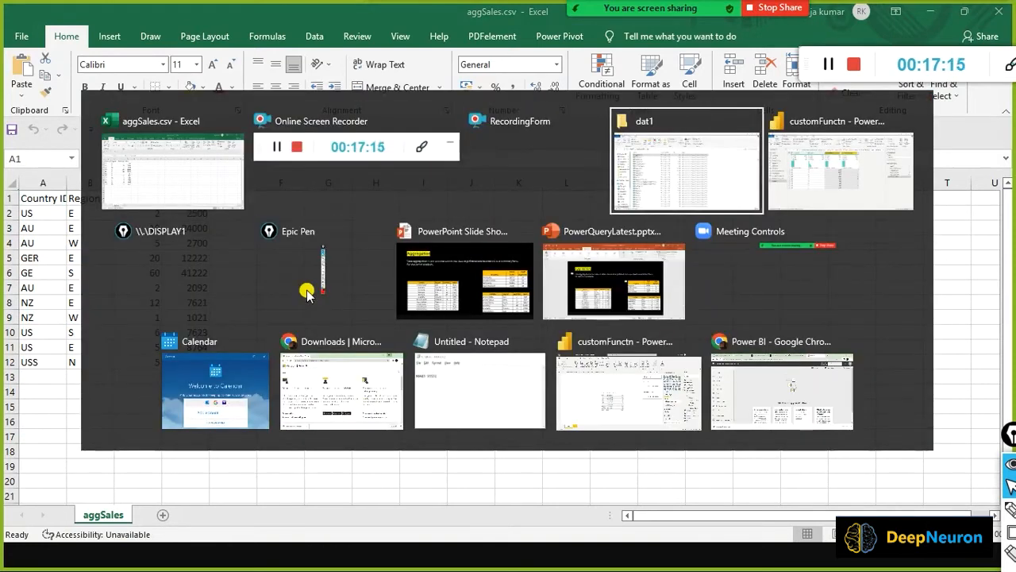
{"action": "key", "text": "alt+Tab"}
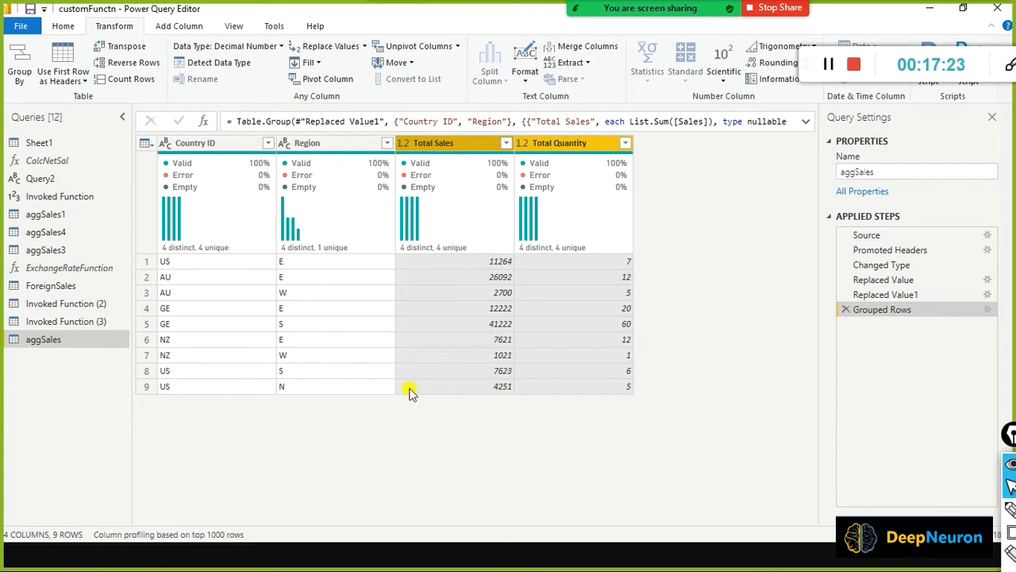
{"action": "key", "text": "alt+Tab"}
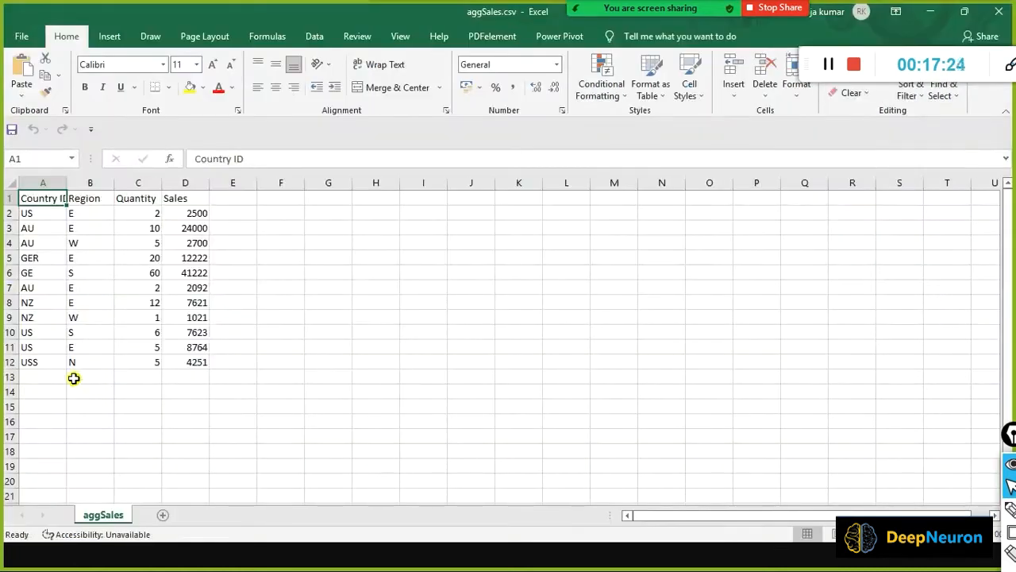
Filter the Excel sheet's Country ID column to show only US and USS rows.
{"action": "left_click", "coordinate": [84, 334]}
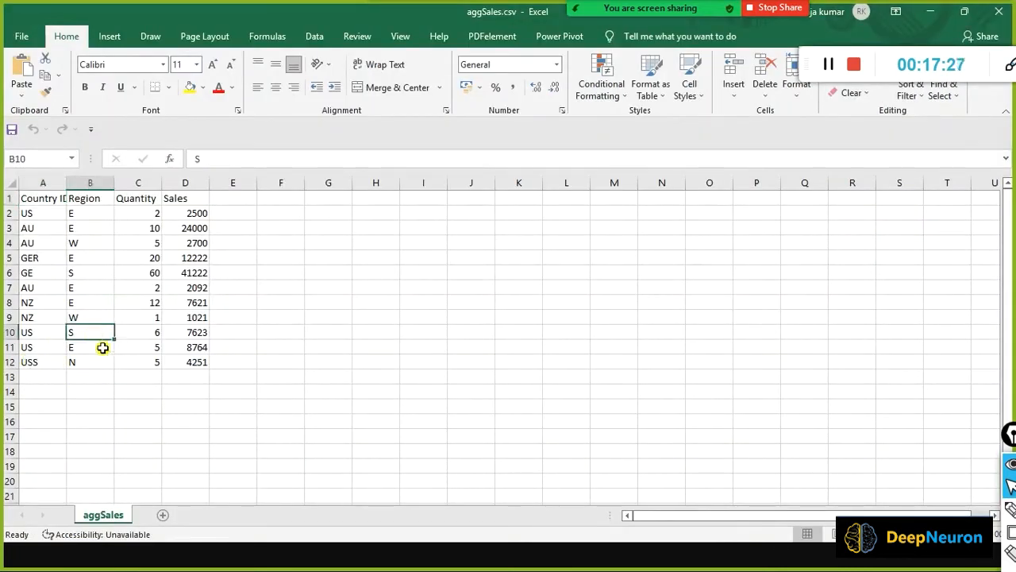
{"action": "left_click", "coordinate": [41, 183]}
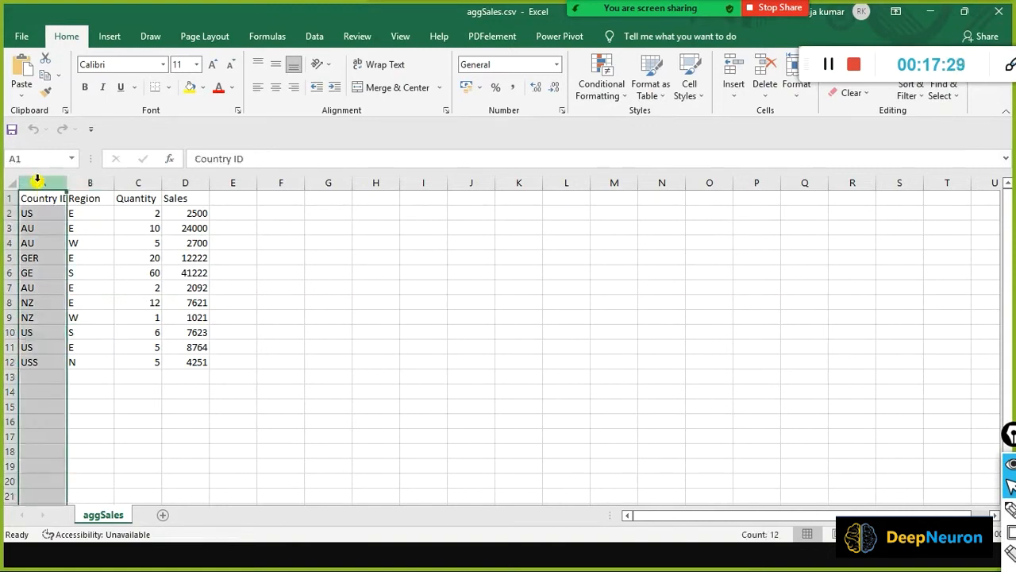
{"action": "left_click", "coordinate": [311, 37]}
{"action": "left_click", "coordinate": [476, 76]}
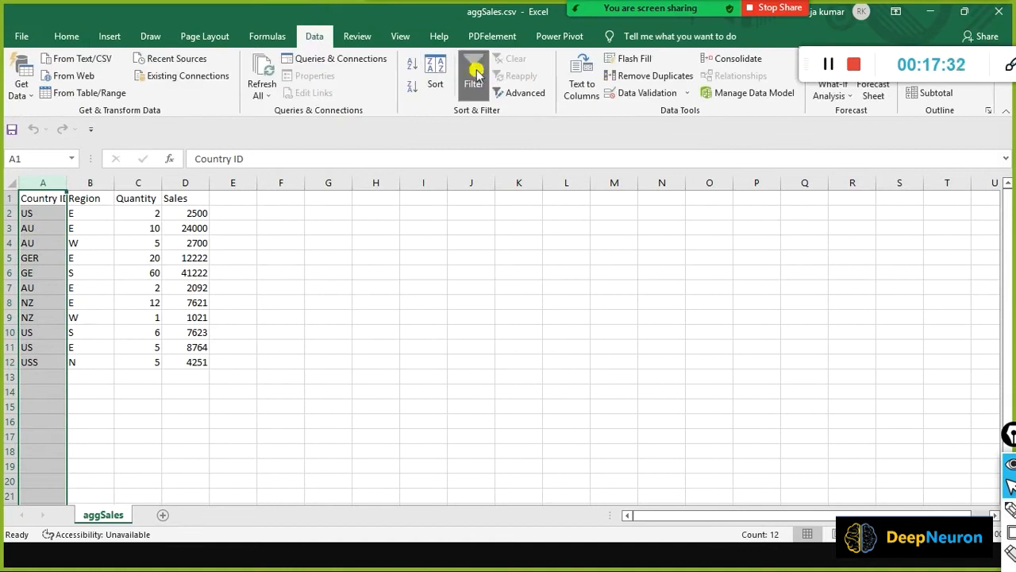
{"action": "left_click", "coordinate": [57, 198]}
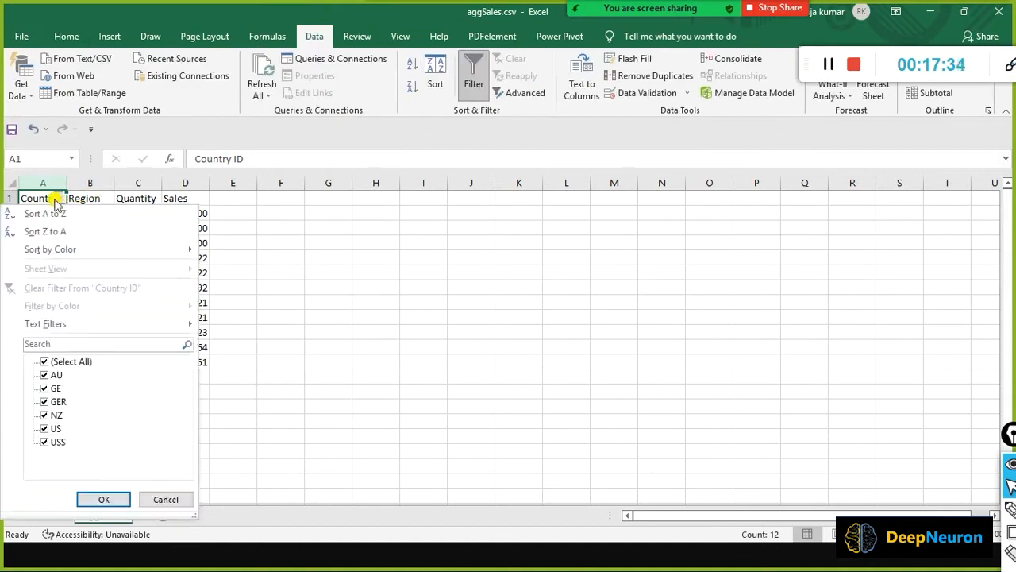
{"action": "left_click", "coordinate": [44, 361]}
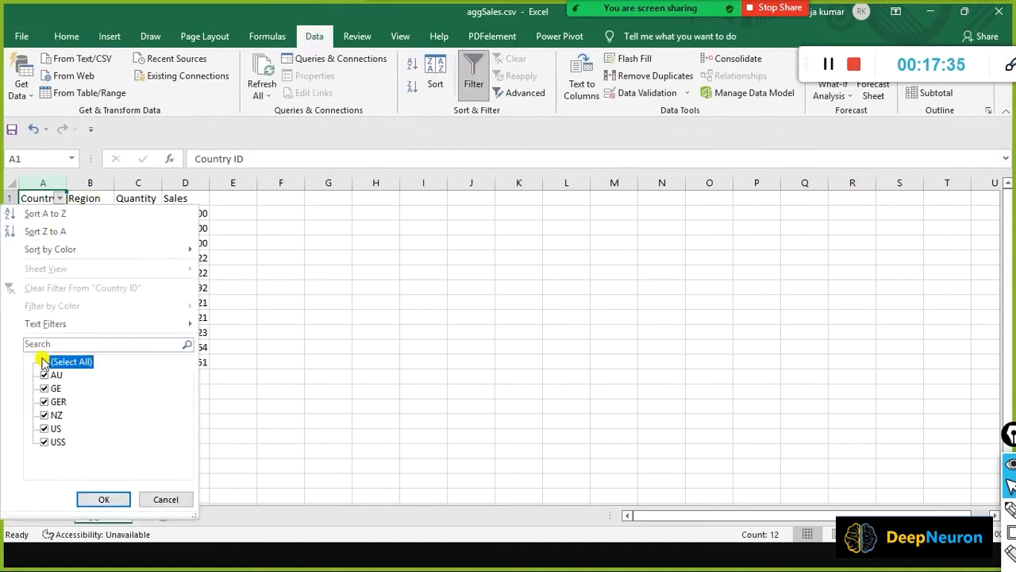
{"action": "left_click", "coordinate": [46, 429]}
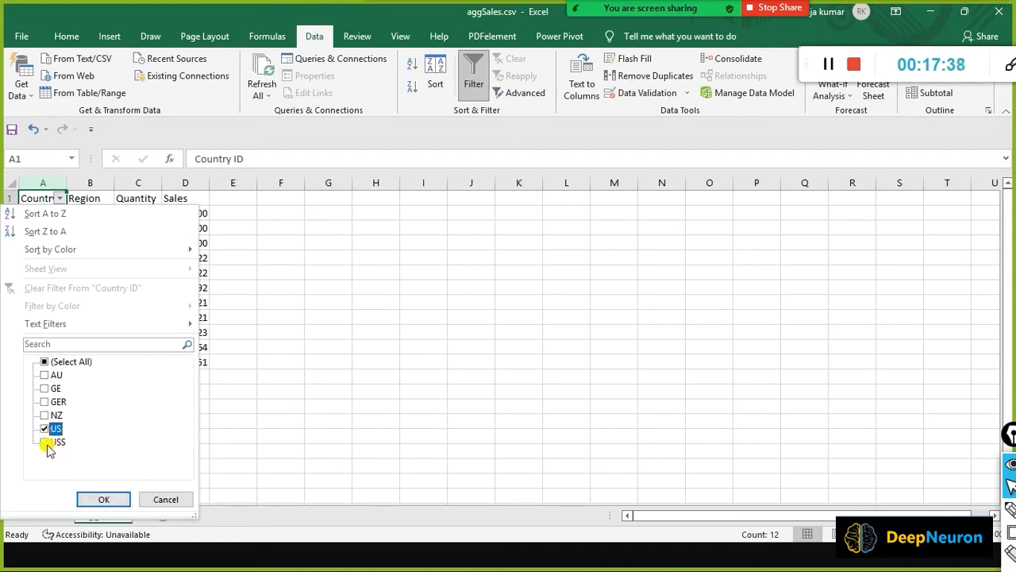
{"action": "left_click", "coordinate": [46, 442]}
{"action": "left_click", "coordinate": [105, 499]}
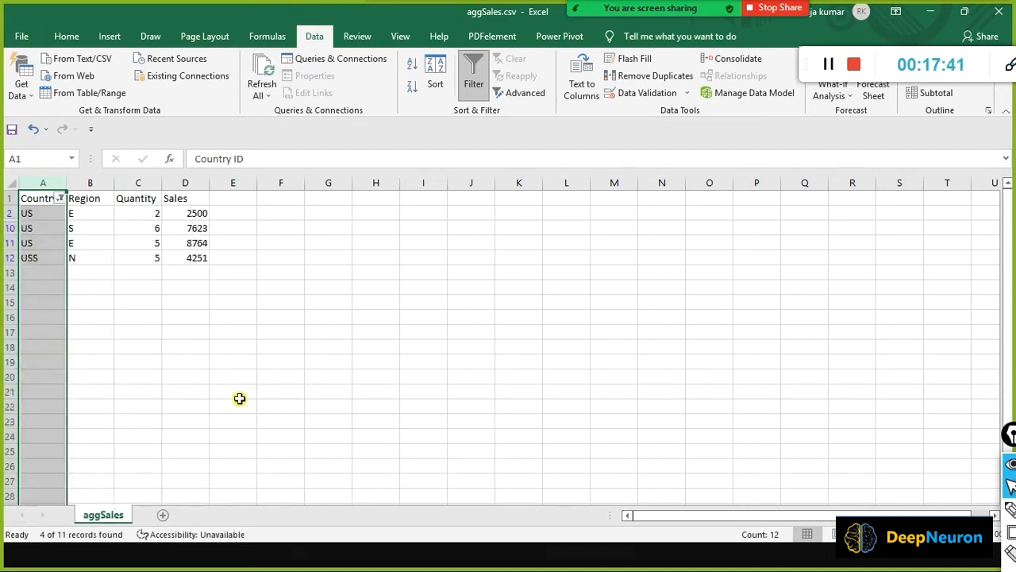
Check the Quantity value in cell C11, then return to Power Query Editor.
{"action": "left_click", "coordinate": [316, 312]}
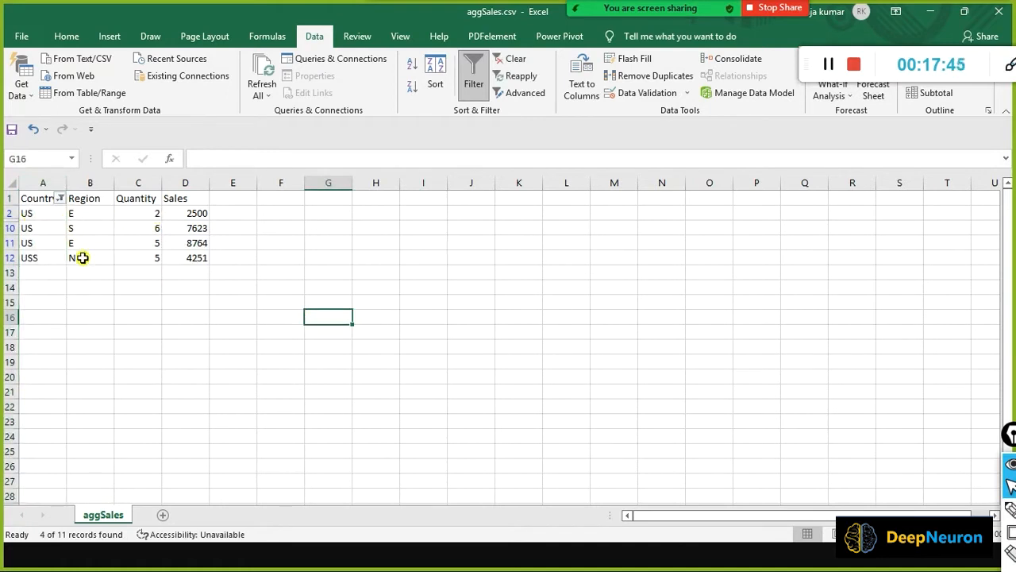
{"action": "left_click", "coordinate": [140, 240]}
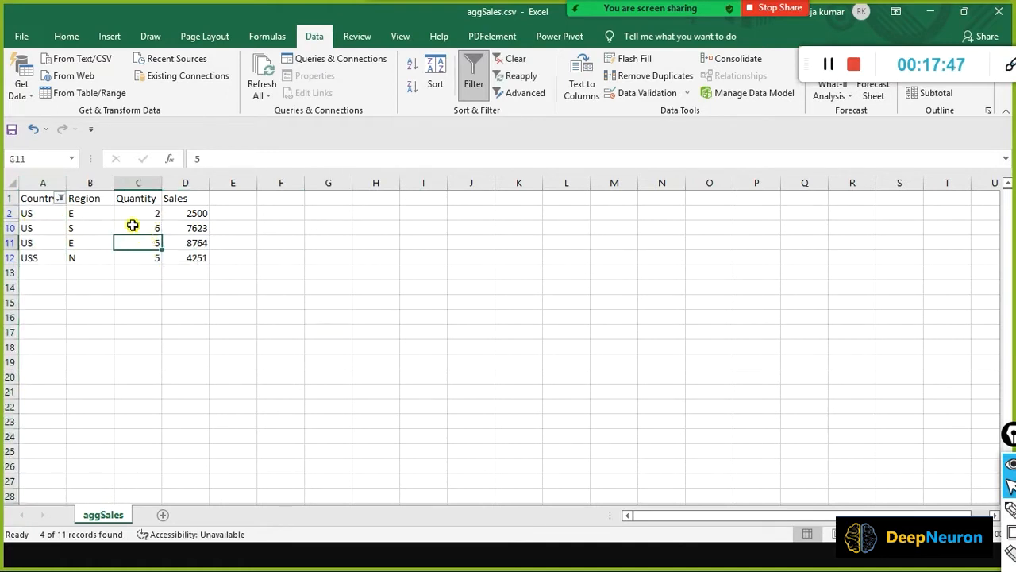
{"action": "key", "text": "alt+Tab"}
{"action": "key", "text": "alt+Tab"}
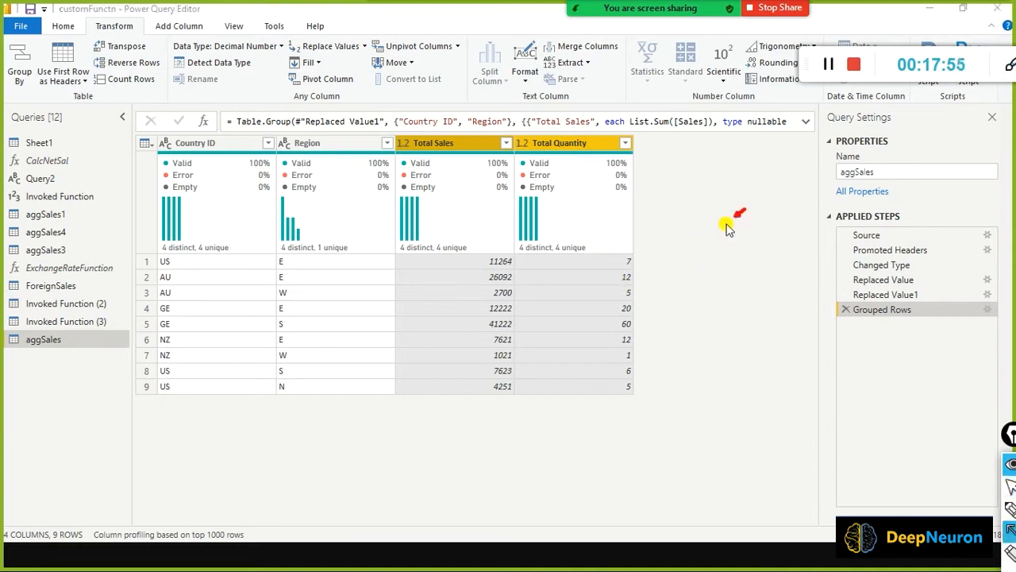
{"action": "left_click_drag", "start_coordinate": [745, 211], "coordinate": [642, 264]}
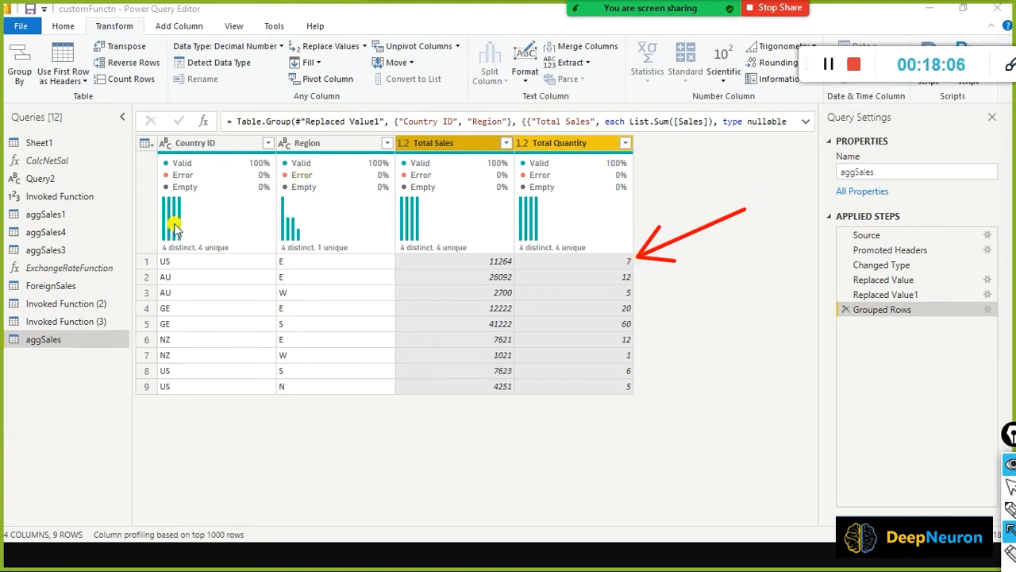
{"action": "mouse_move", "coordinate": [150, 108]}
{"action": "left_mouse_down"}
{"action": "mouse_move", "coordinate": [151, 168]}
{"action": "mouse_move", "coordinate": [366, 175]}
{"action": "left_mouse_up"}
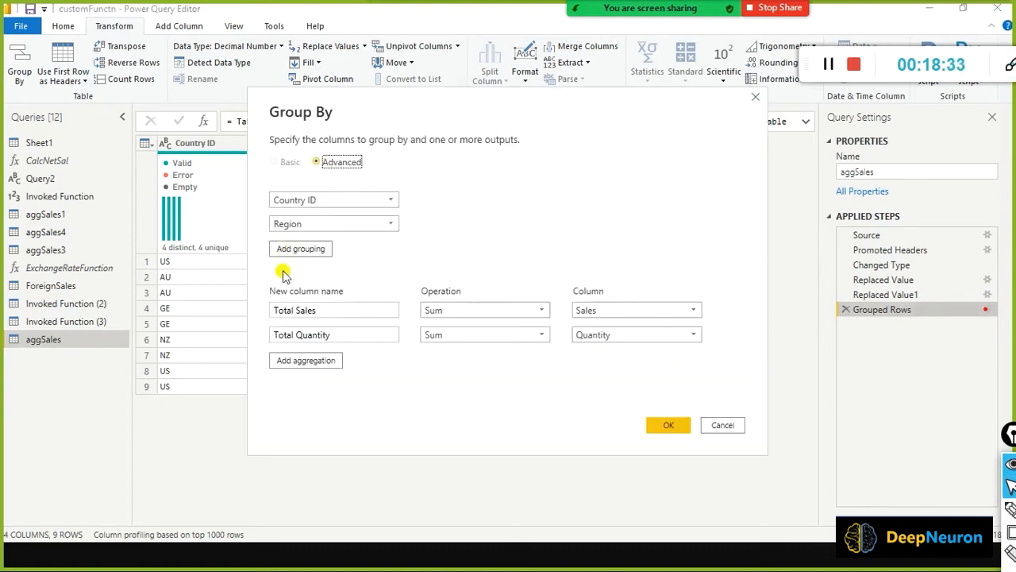
Add a third aggregation, CountryRegion, using the All Rows operation to the grouping.
{"action": "left_click", "coordinate": [291, 362]}
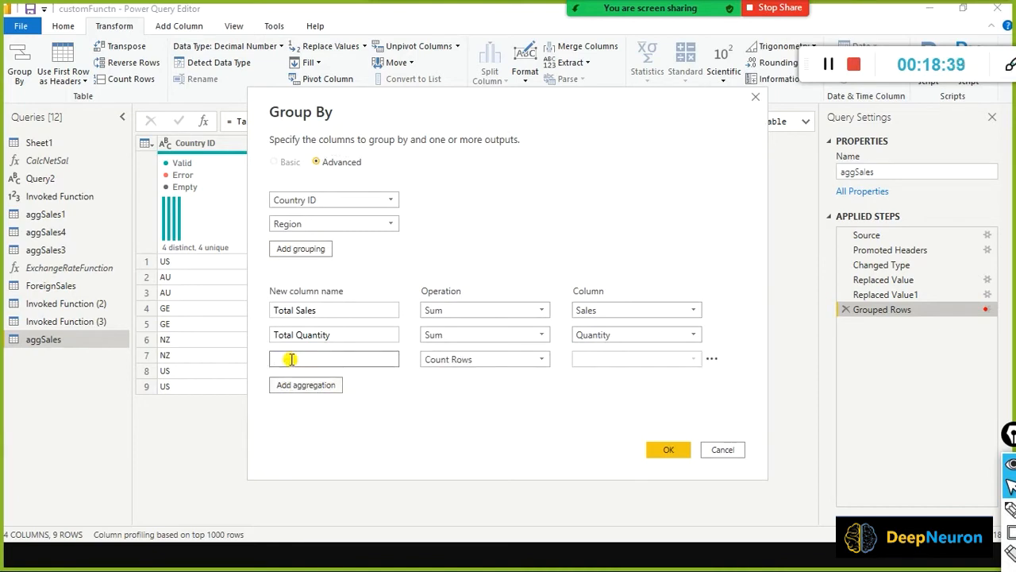
{"action": "type", "text": "Cur"}
{"action": "type", "text": "ntry"}
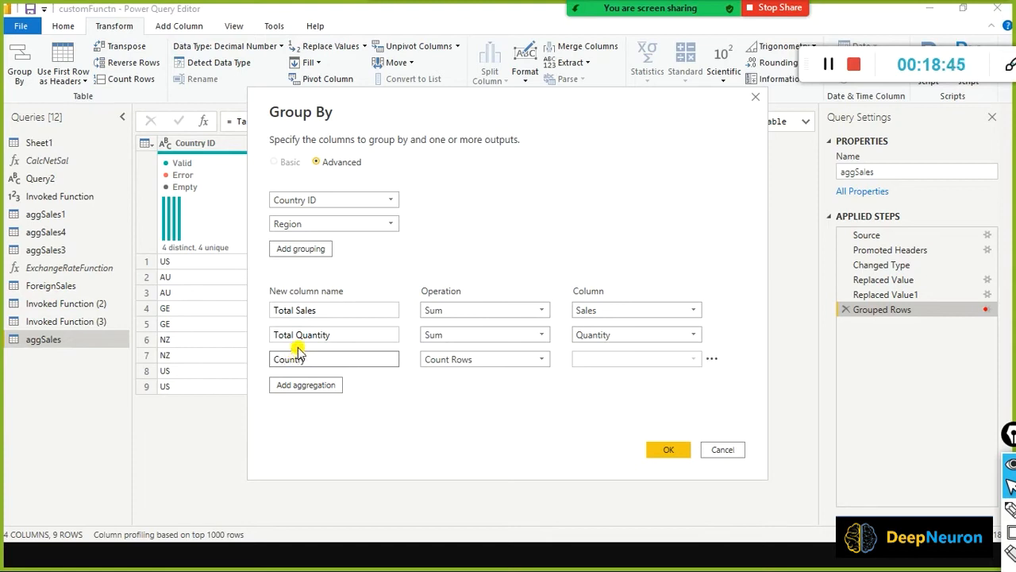
{"action": "type", "text": "Ne"}
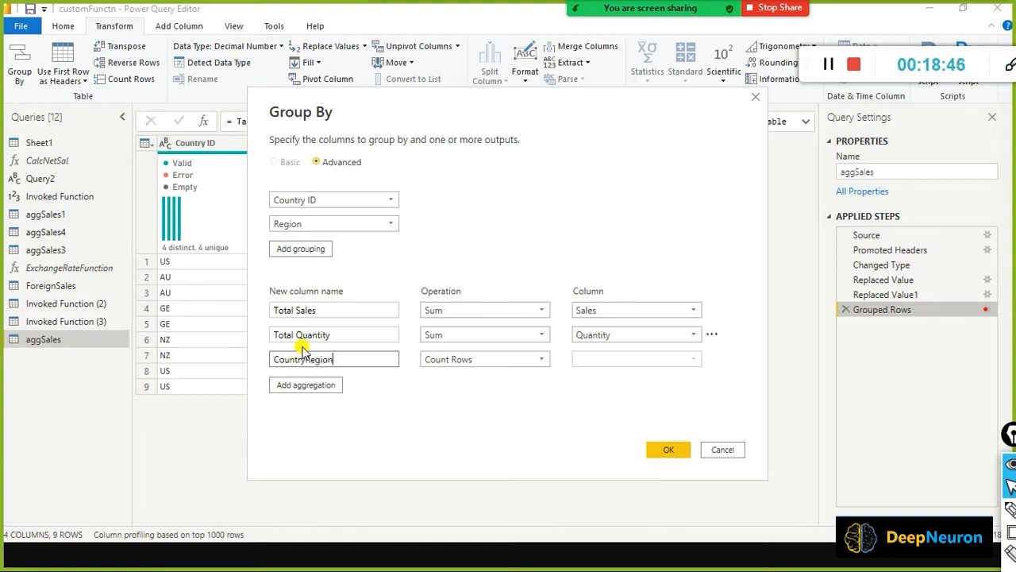
{"action": "left_click", "coordinate": [543, 359]}
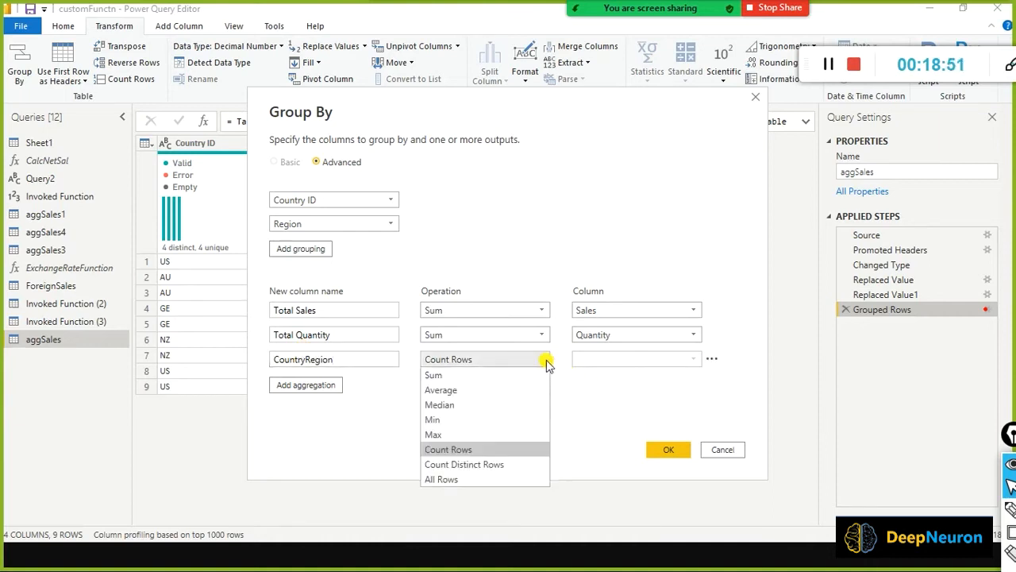
{"action": "left_click", "coordinate": [466, 481]}
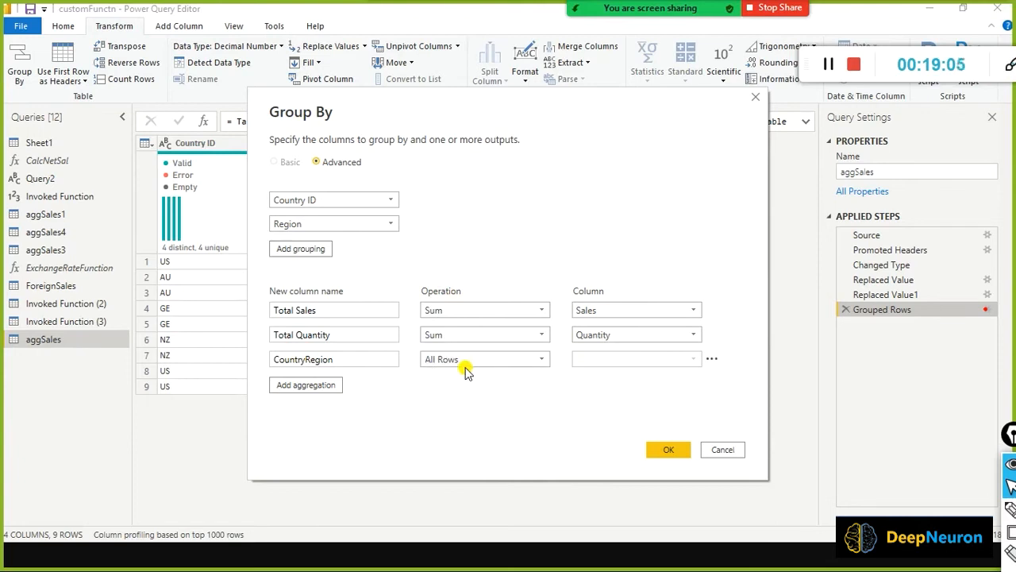
{"action": "left_click", "coordinate": [675, 449]}
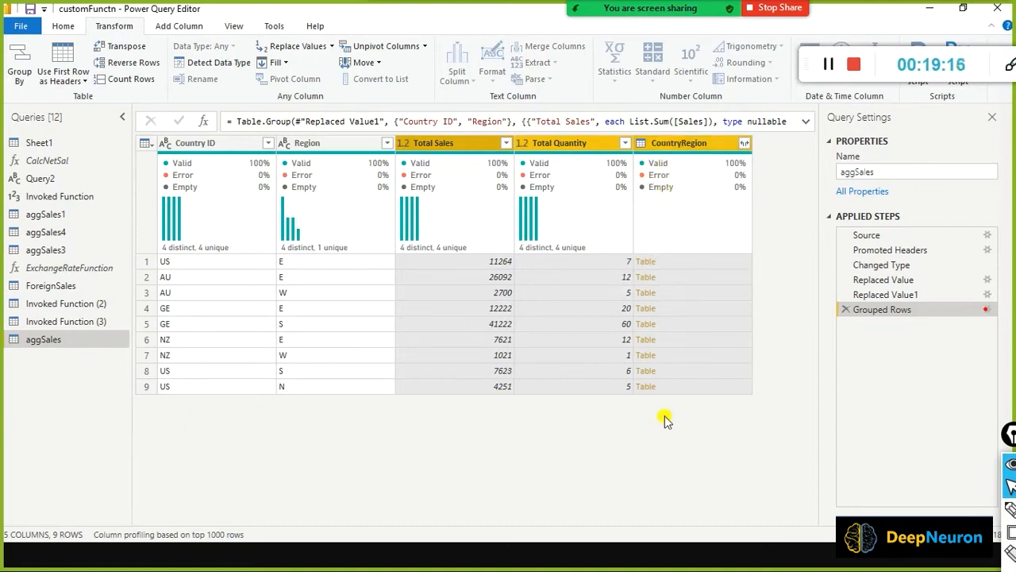
Preview the US–E nested table and link 11264 to its Sales values 2500 and 8764 with red boxes and arrows.
{"action": "left_click", "coordinate": [681, 262]}
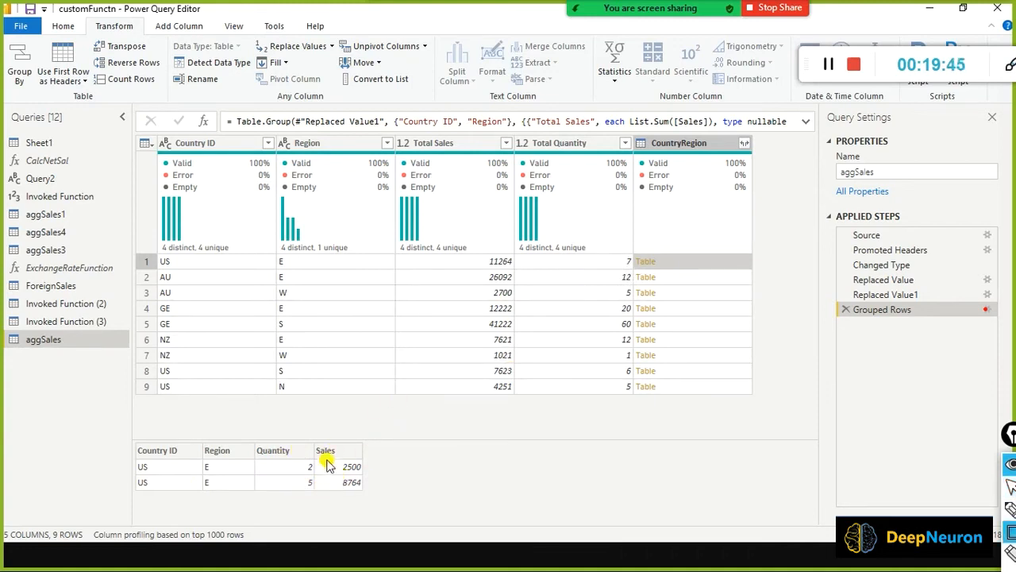
{"action": "mouse_move", "coordinate": [326, 459]}
{"action": "left_mouse_down"}
{"action": "mouse_move", "coordinate": [345, 494]}
{"action": "mouse_move", "coordinate": [379, 500]}
{"action": "left_mouse_up"}
{"action": "mouse_move", "coordinate": [477, 248]}
{"action": "left_mouse_down"}
{"action": "mouse_move", "coordinate": [483, 262]}
{"action": "mouse_move", "coordinate": [518, 272]}
{"action": "left_mouse_up"}
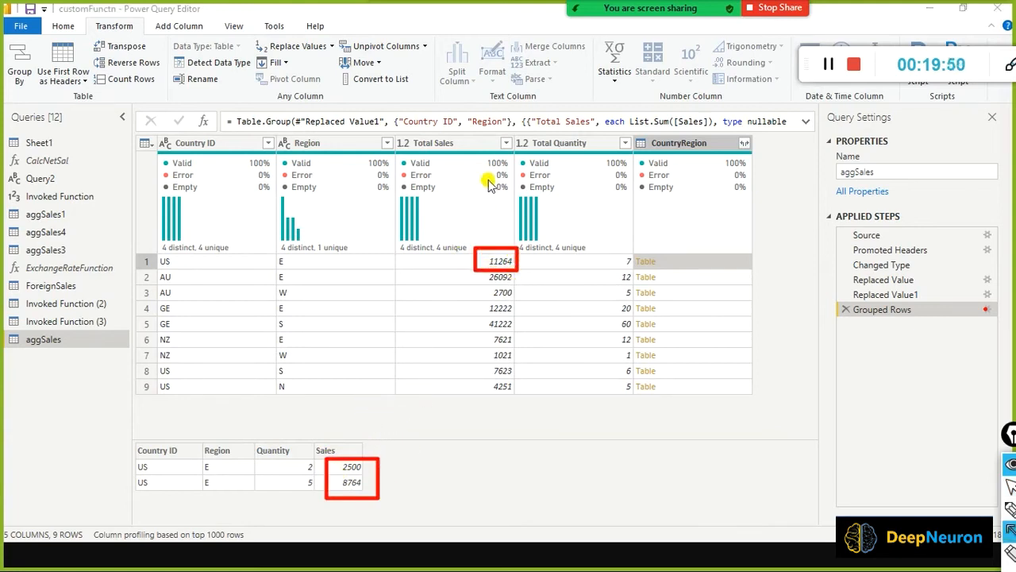
{"action": "left_click_drag", "start_coordinate": [482, 173], "coordinate": [486, 247]}
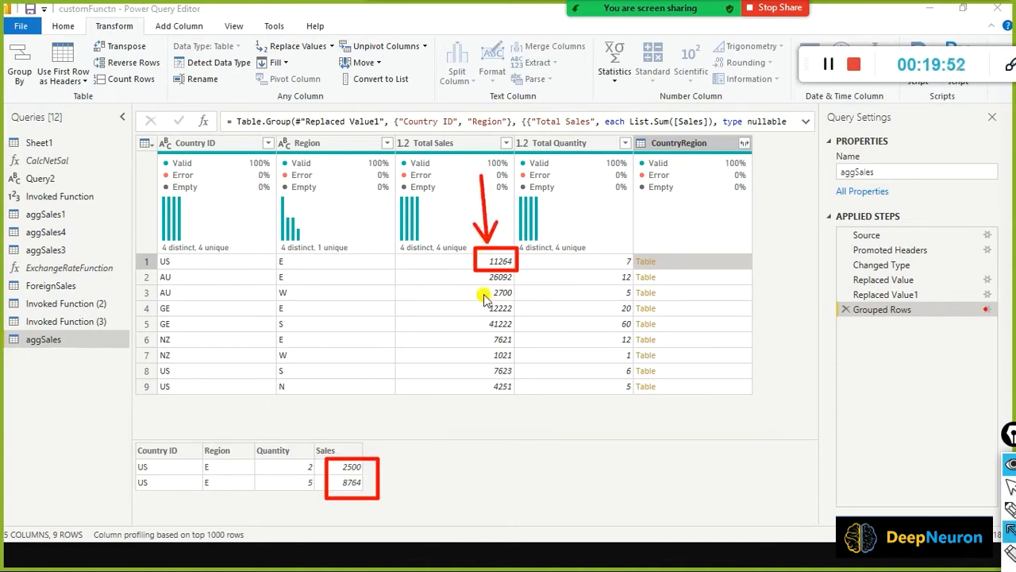
{"action": "mouse_move", "coordinate": [487, 277]}
{"action": "left_mouse_down"}
{"action": "mouse_move", "coordinate": [378, 415]}
{"action": "mouse_move", "coordinate": [306, 437]}
{"action": "left_mouse_up"}
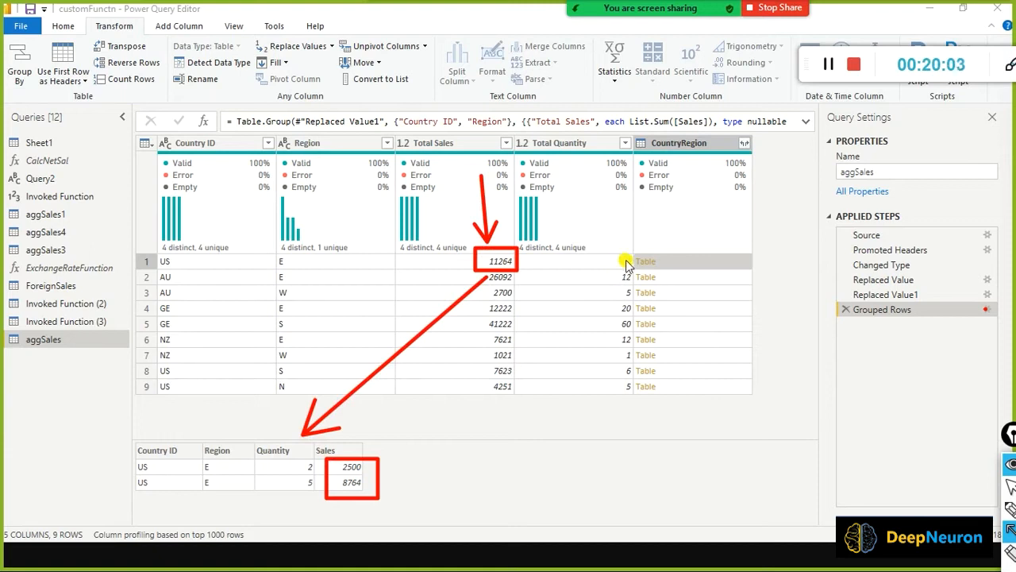
{"action": "mouse_move", "coordinate": [626, 262]}
{"action": "left_mouse_down"}
{"action": "mouse_move", "coordinate": [397, 406]}
{"action": "mouse_move", "coordinate": [257, 426]}
{"action": "mouse_move", "coordinate": [314, 452]}
{"action": "left_mouse_up"}
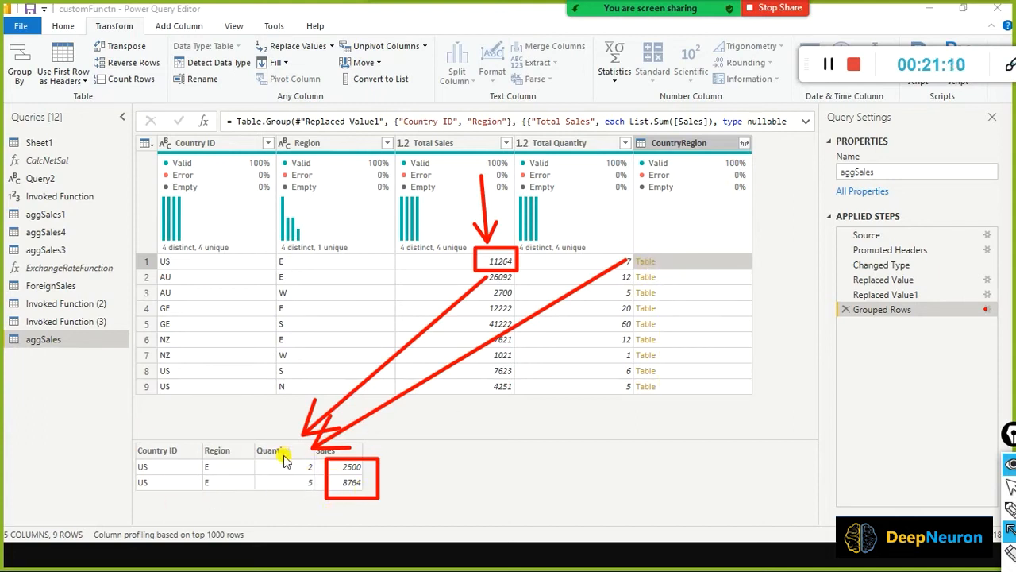
{"action": "left_click", "coordinate": [647, 277]}
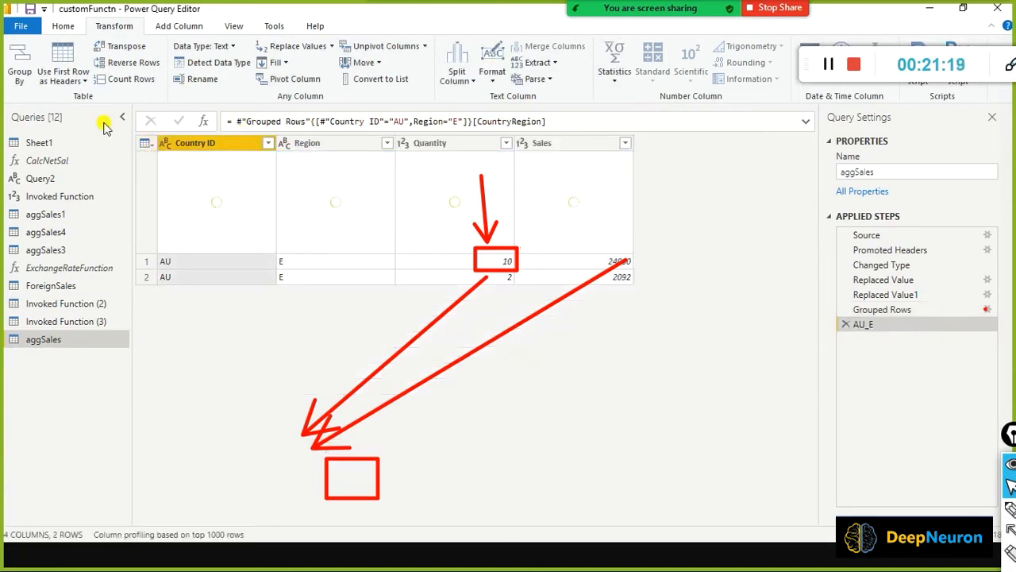
{"action": "left_click", "coordinate": [846, 326]}
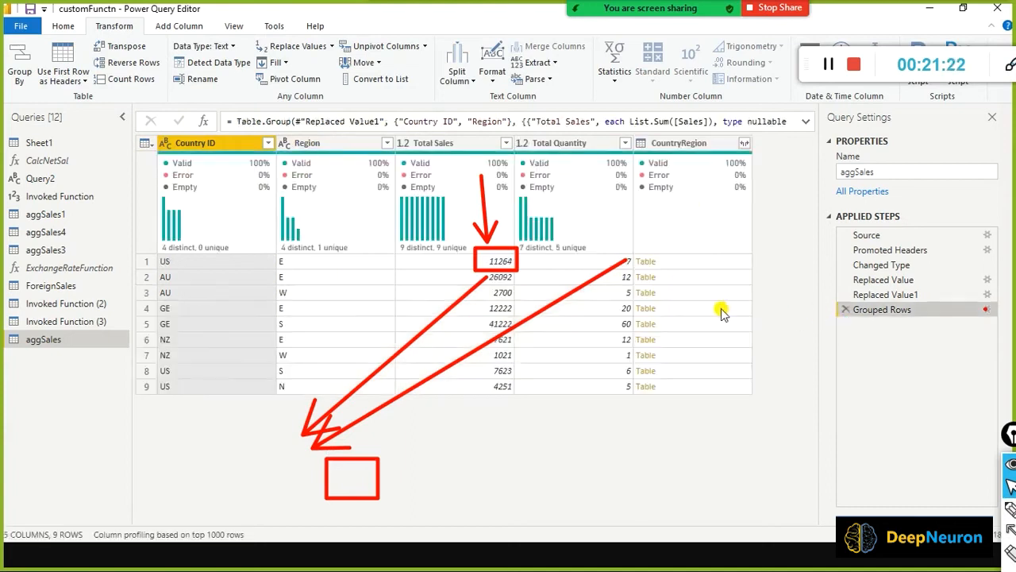
{"action": "left_click", "coordinate": [681, 283]}
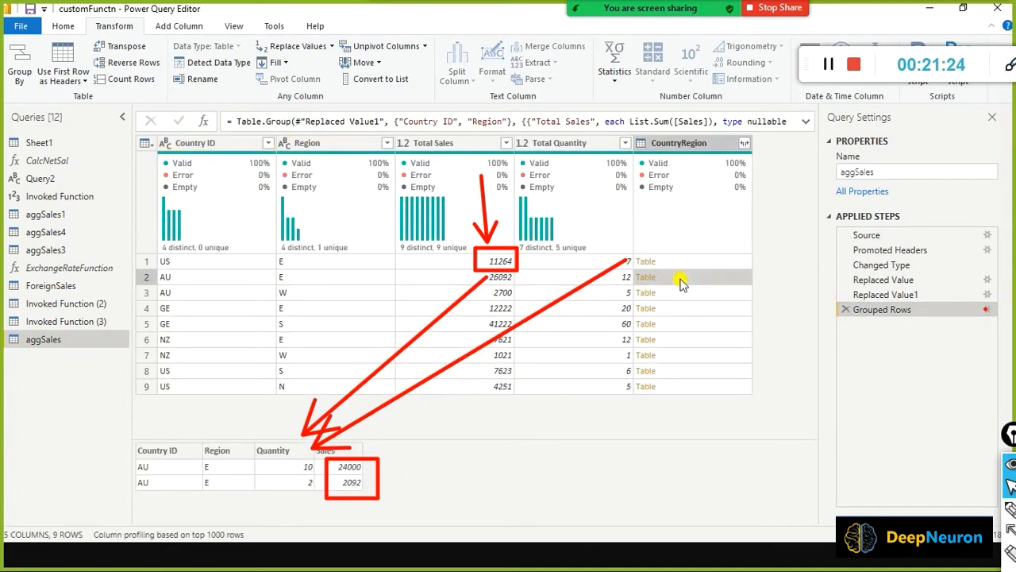
{"action": "left_click", "coordinate": [685, 292]}
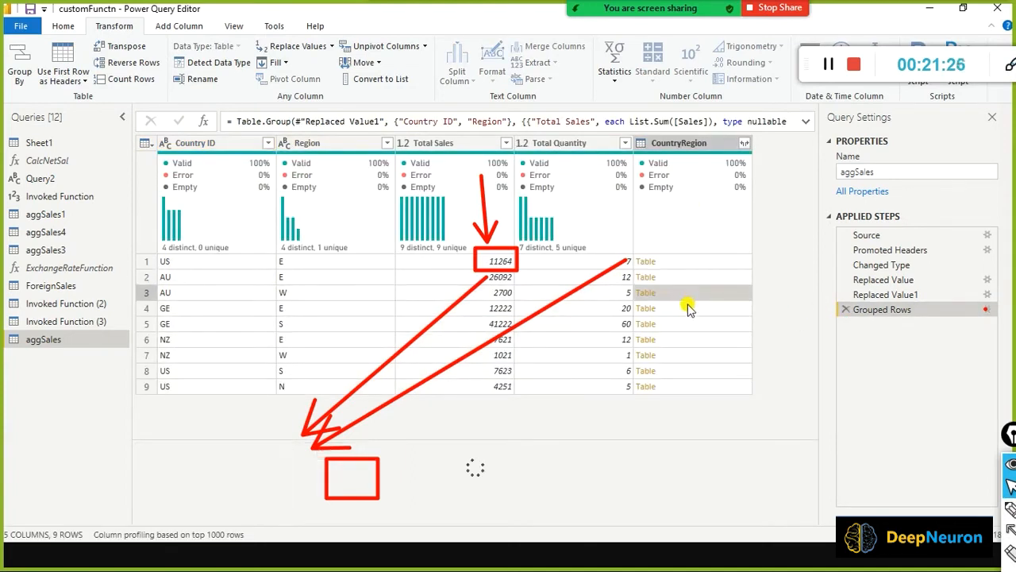
{"action": "left_click", "coordinate": [671, 308]}
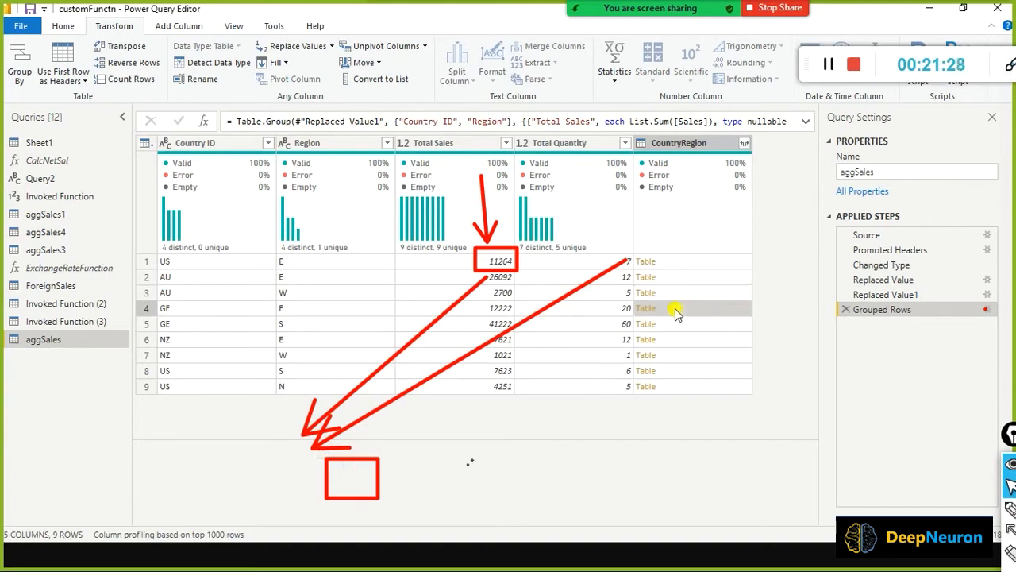
{"action": "left_click", "coordinate": [665, 354]}
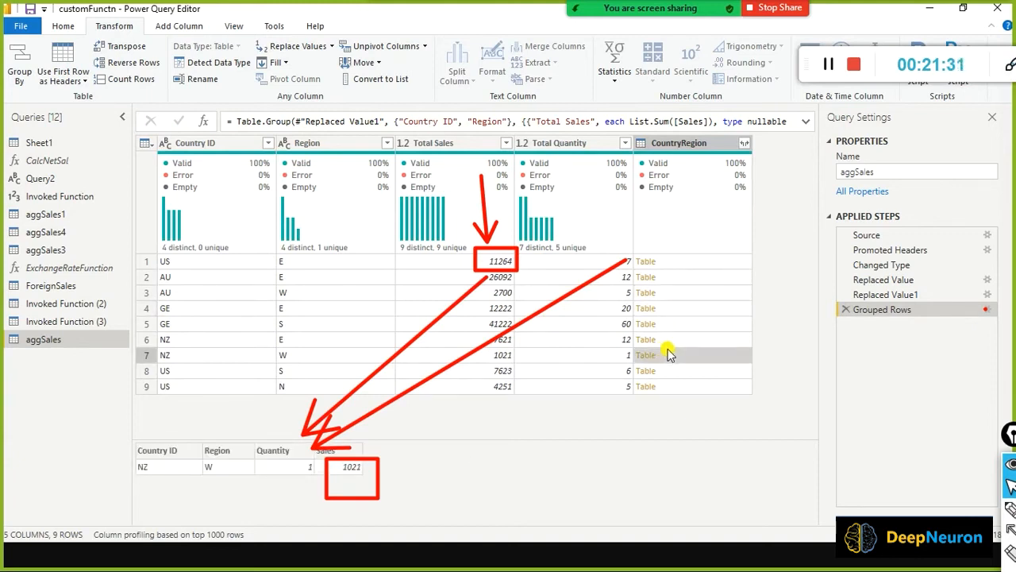
{"action": "left_click", "coordinate": [687, 278]}
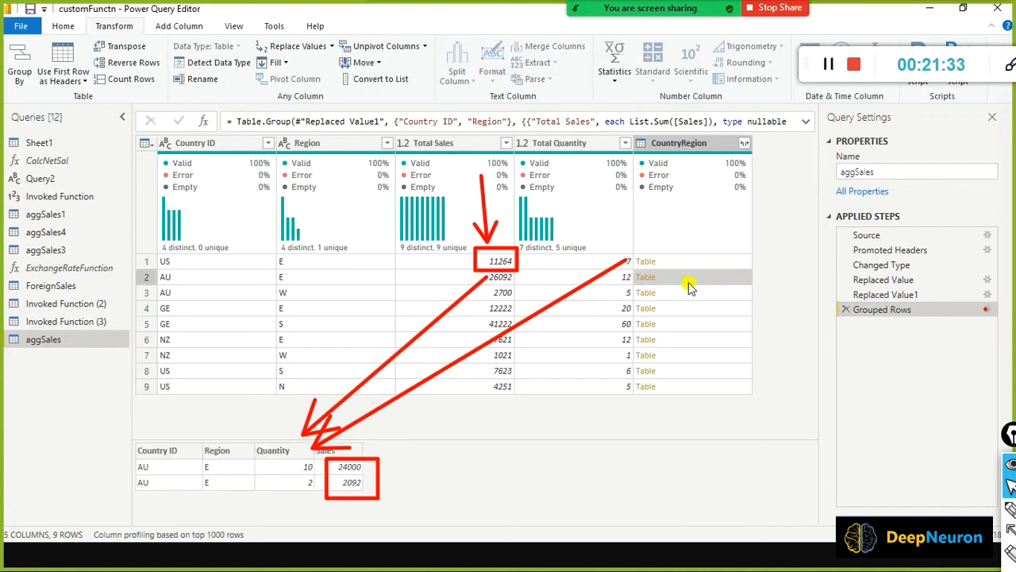
{"action": "left_click", "coordinate": [726, 262]}
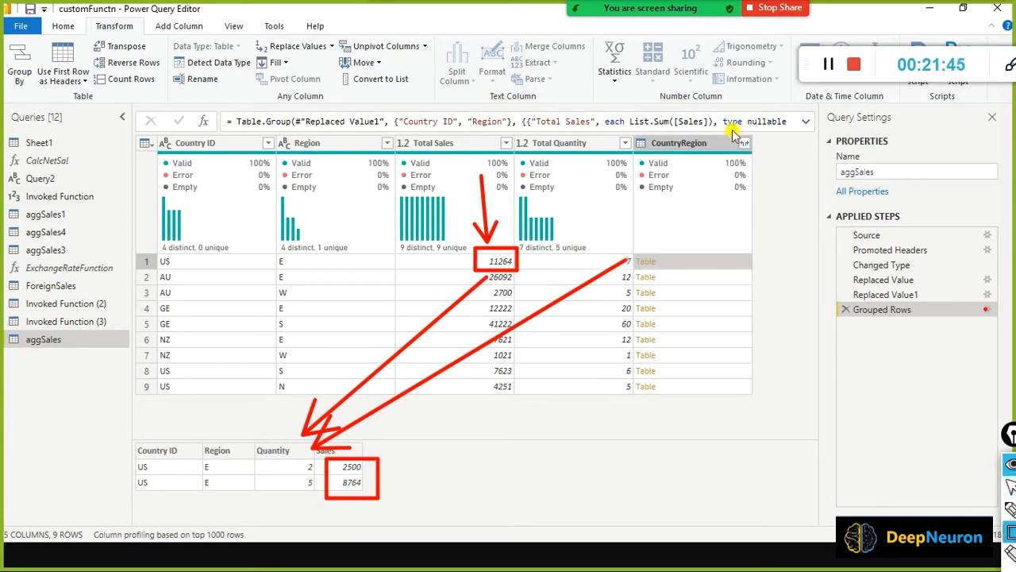
{"action": "left_click_drag", "start_coordinate": [731, 131], "coordinate": [757, 169]}
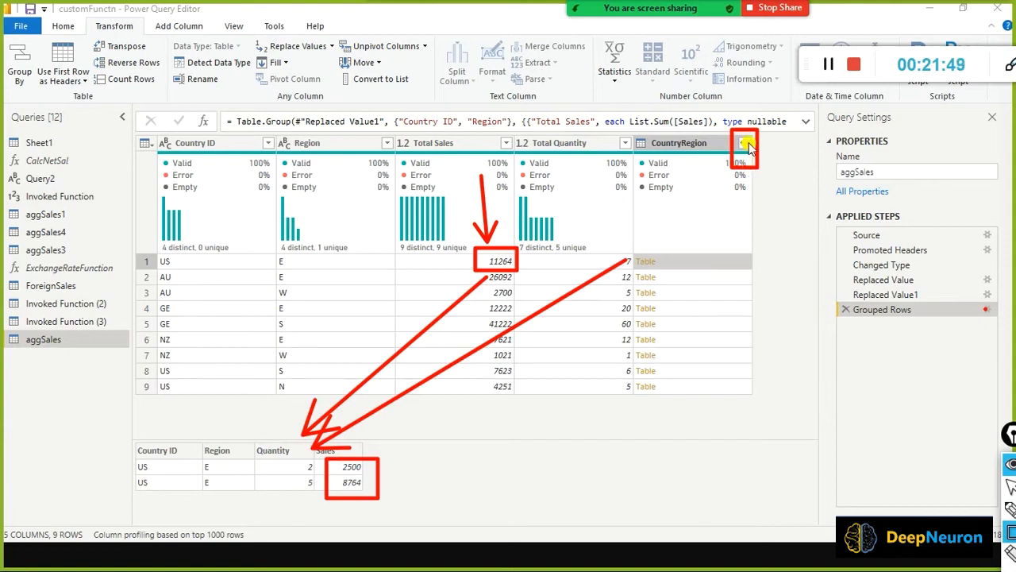
Expand CountryRegion without the column-name prefix, adding Country ID.1, Region.1, Quantity and Sales columns.
{"action": "left_click", "coordinate": [746, 146]}
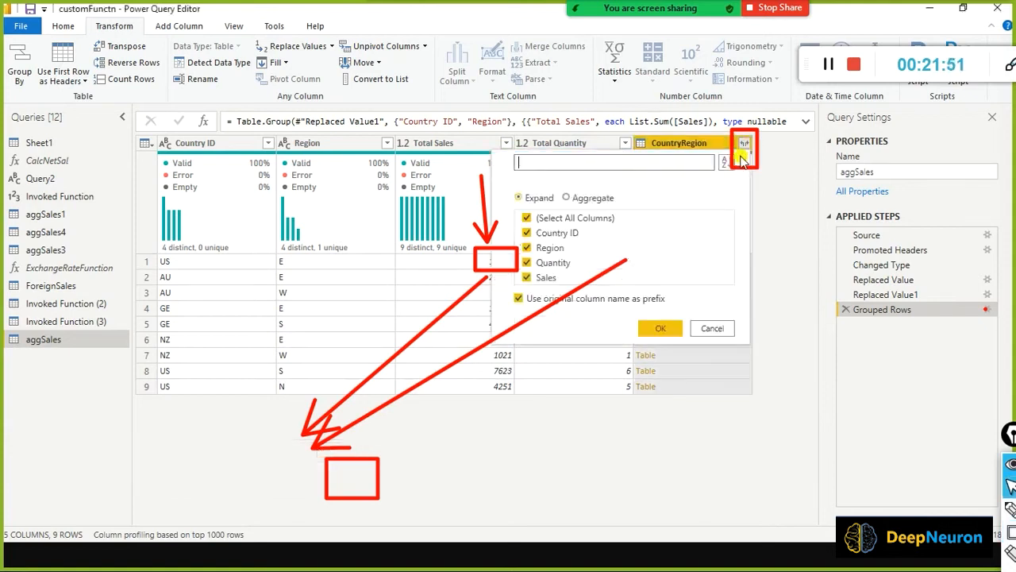
{"action": "left_click", "coordinate": [521, 298]}
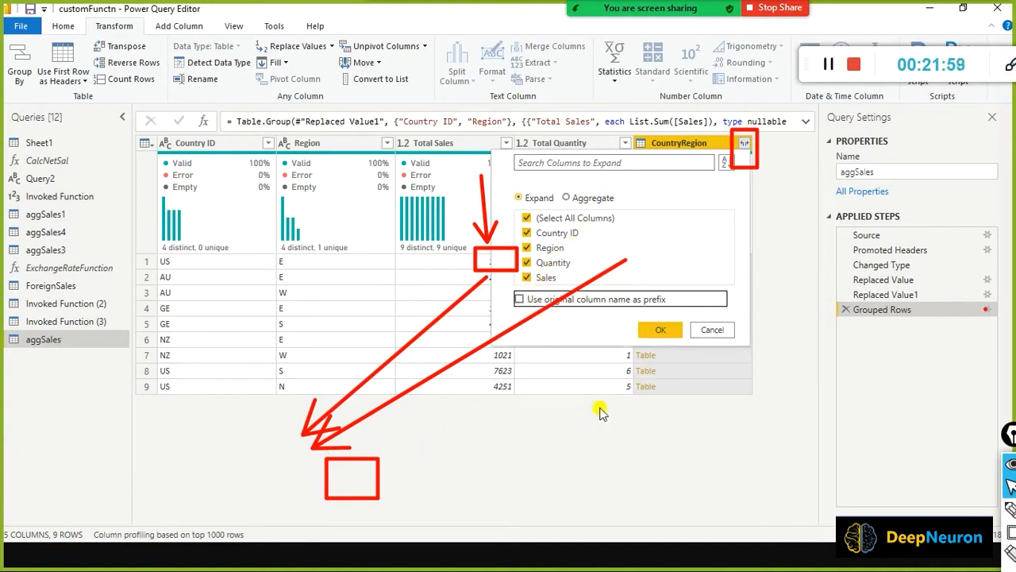
{"action": "key", "text": "ctrl+shift+7"}
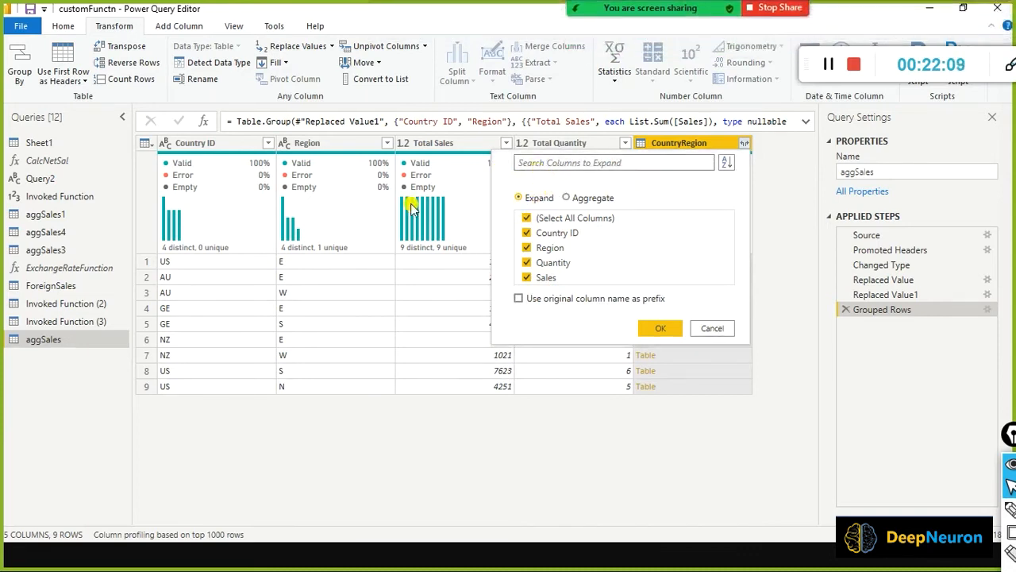
{"action": "left_click", "coordinate": [660, 328]}
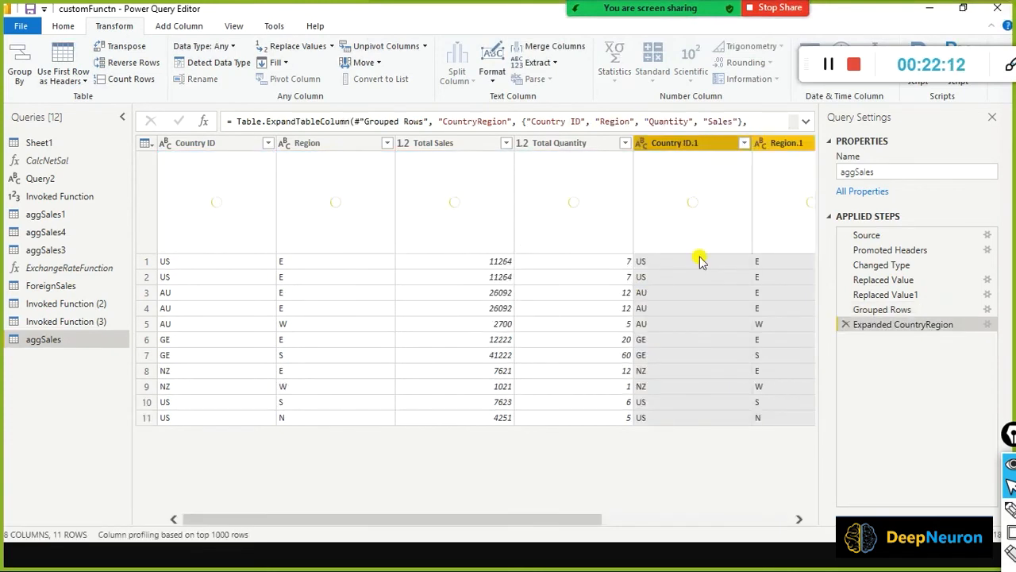
{"action": "left_click_drag", "start_coordinate": [376, 520], "coordinate": [336, 514]}
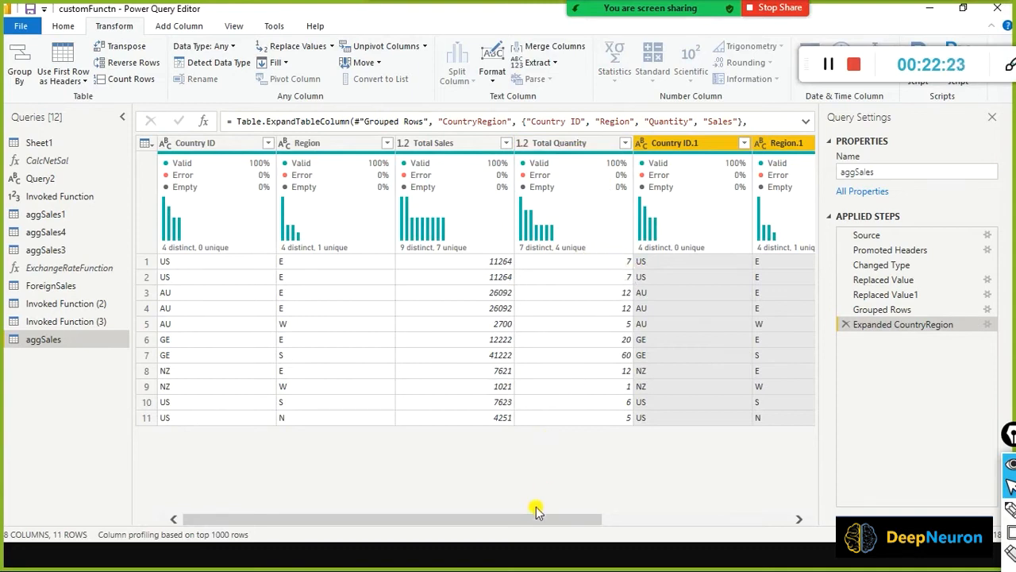
{"action": "left_click_drag", "start_coordinate": [545, 518], "coordinate": [778, 517]}
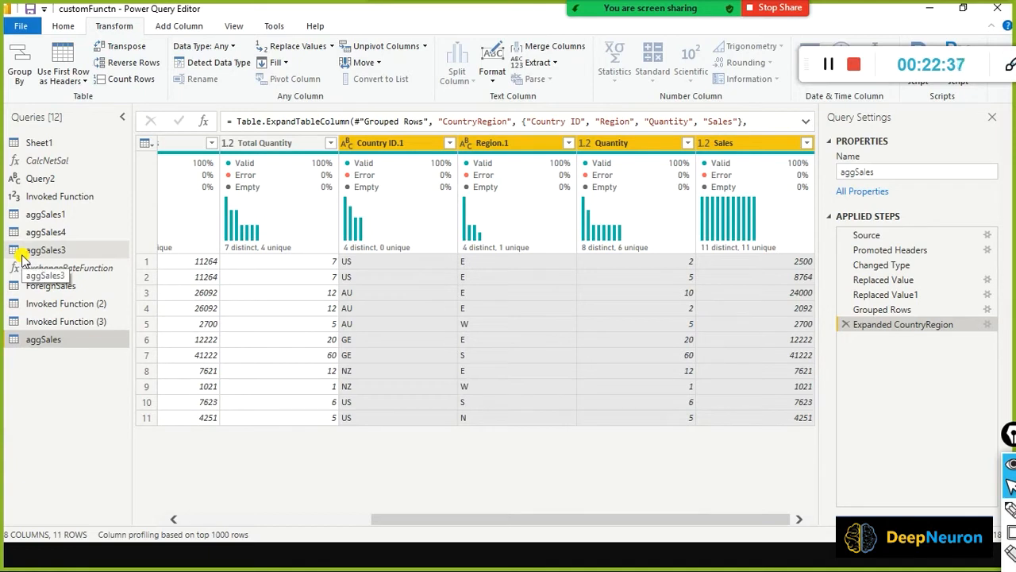
{"action": "left_click", "coordinate": [258, 520]}
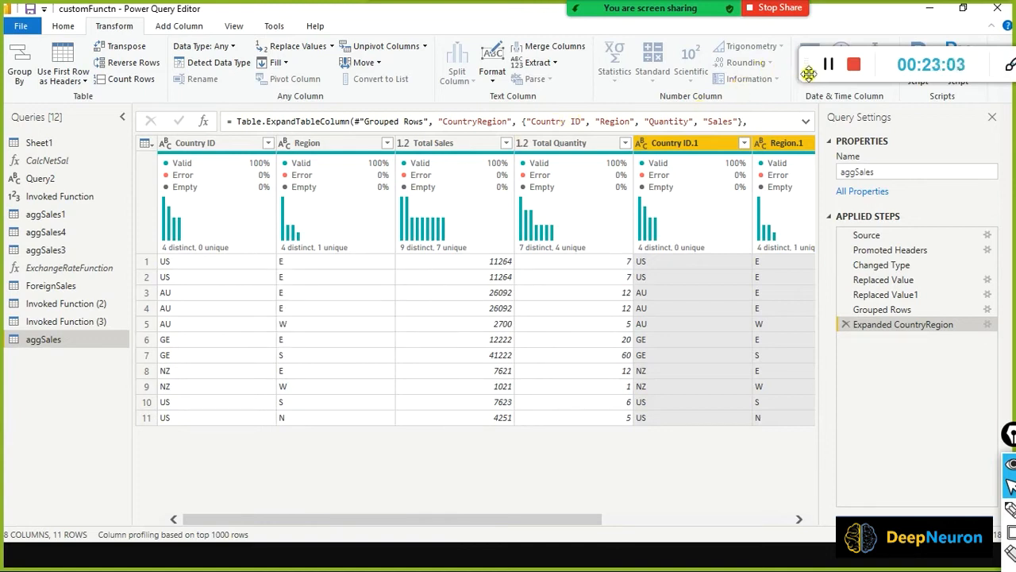
{"action": "left_click_drag", "start_coordinate": [809, 73], "coordinate": [722, 67]}
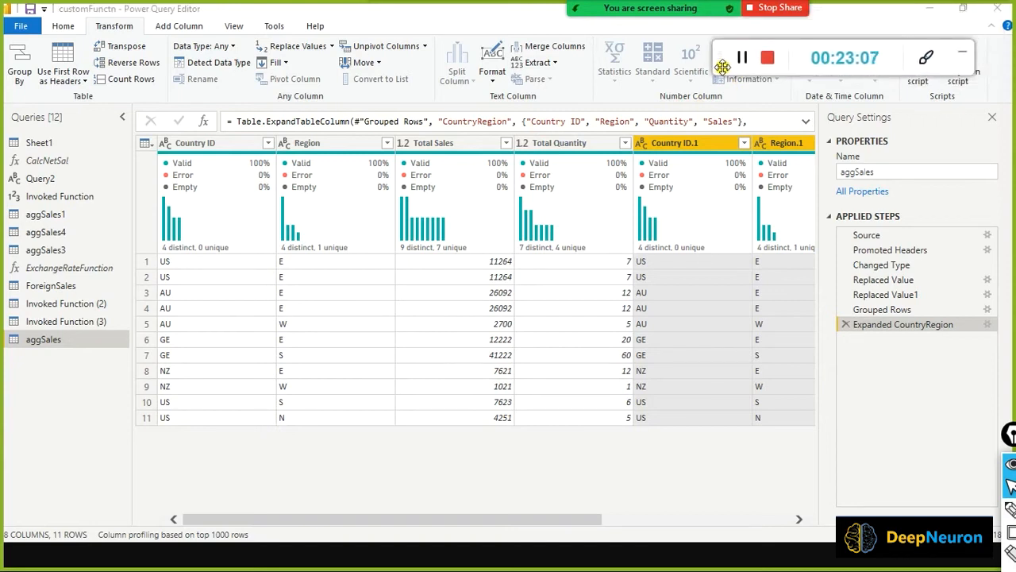
Bring the Chrome window with the Power BI dataflow page to the front.
{"action": "key", "text": "alt+Tab"}
{"action": "key", "text": "alt+Tab"}
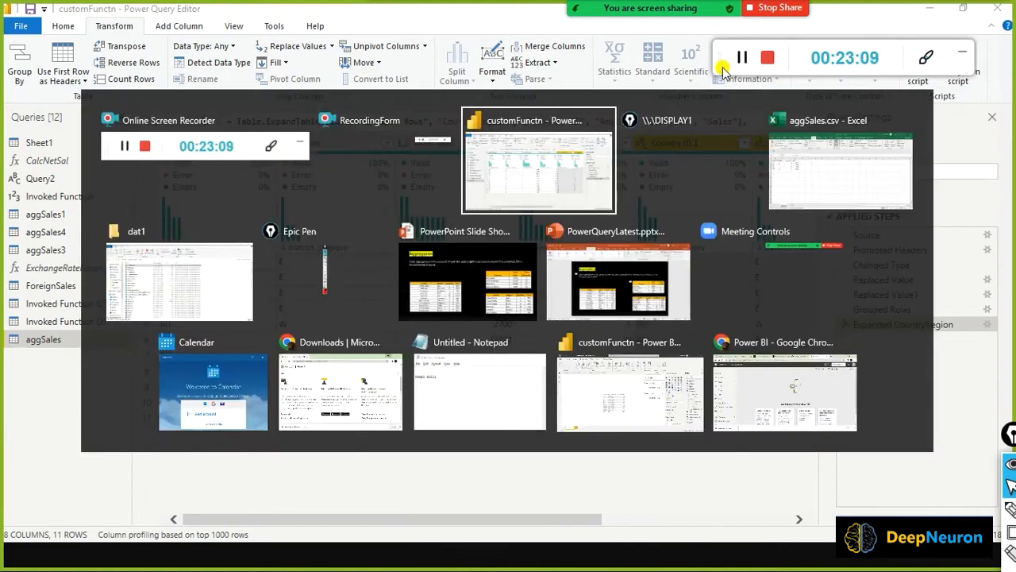
{"action": "key", "text": "alt+Tab"}
{"action": "key", "text": "alt+Tab"}
{"action": "key", "text": "alt+Tab"}
{"action": "key", "text": "alt+Tab"}
{"action": "key", "text": "alt+Tab"}
{"action": "key", "text": "alt+Tab"}
{"action": "key", "text": "alt+Tab"}
{"action": "key", "text": "alt+Tab"}
{"action": "key", "text": "alt+Tab"}
{"action": "key", "text": "alt+Tab"}
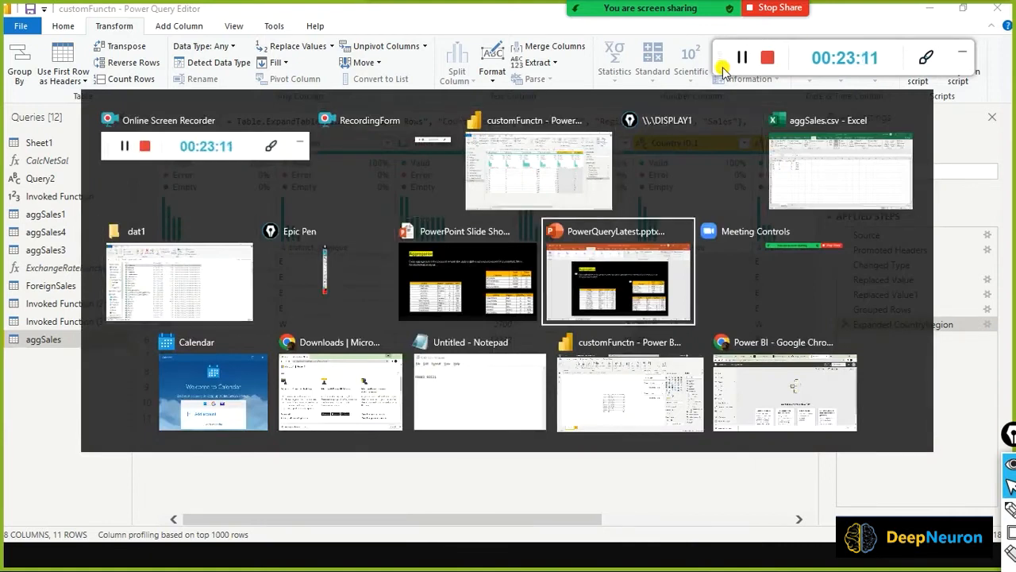
{"action": "key", "text": "alt+Tab"}
{"action": "key", "text": "alt+Tab"}
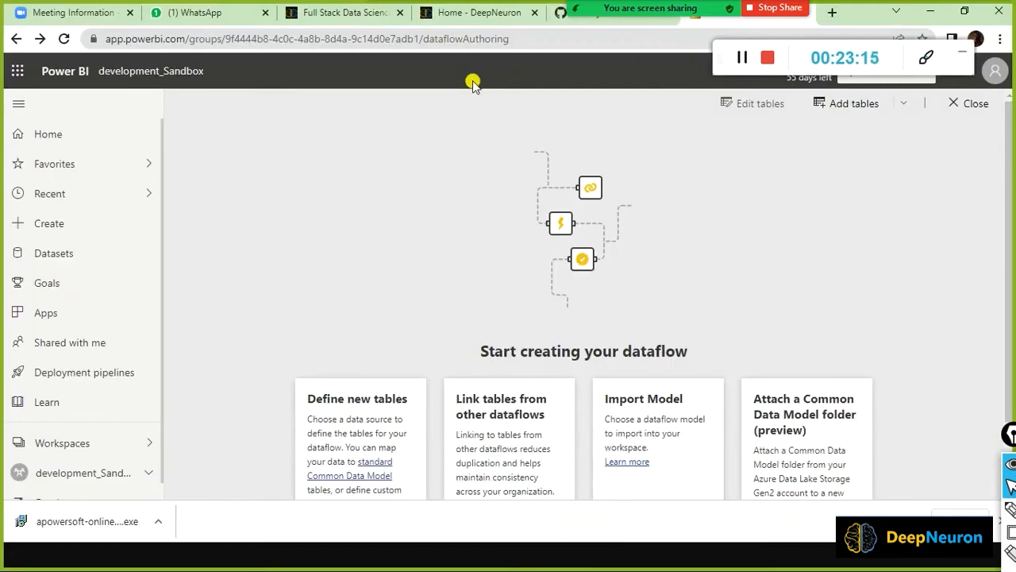
{"action": "left_click_drag", "start_coordinate": [714, 70], "coordinate": [361, 93]}
{"action": "mouse_move", "coordinate": [810, 13]}
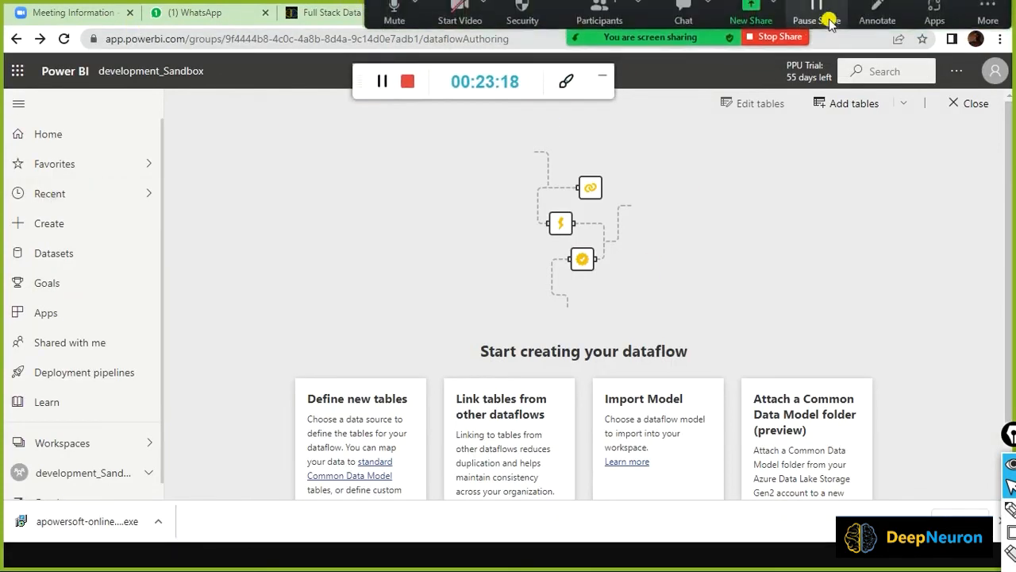
{"action": "left_click_drag", "start_coordinate": [367, 10], "coordinate": [301, 203]}
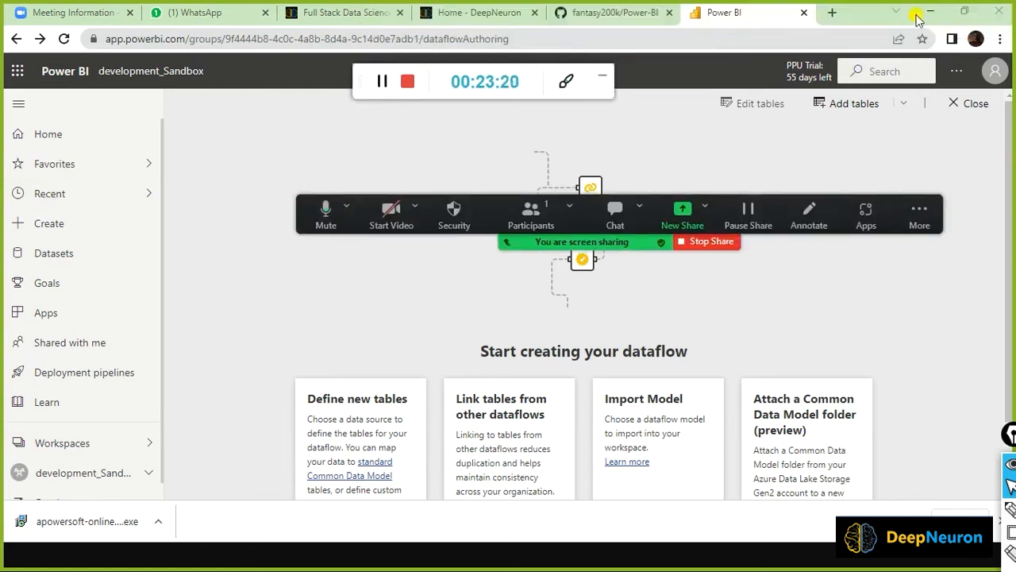
Go to app.powerbi.com in a new browser tab to load the Power BI Home page.
{"action": "left_click", "coordinate": [834, 13]}
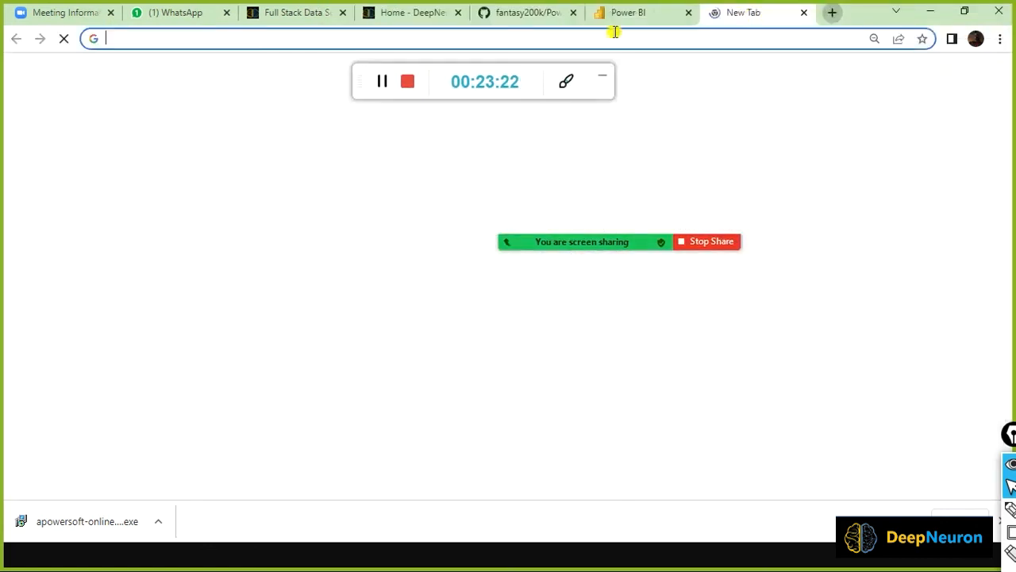
{"action": "type", "text": "app"}
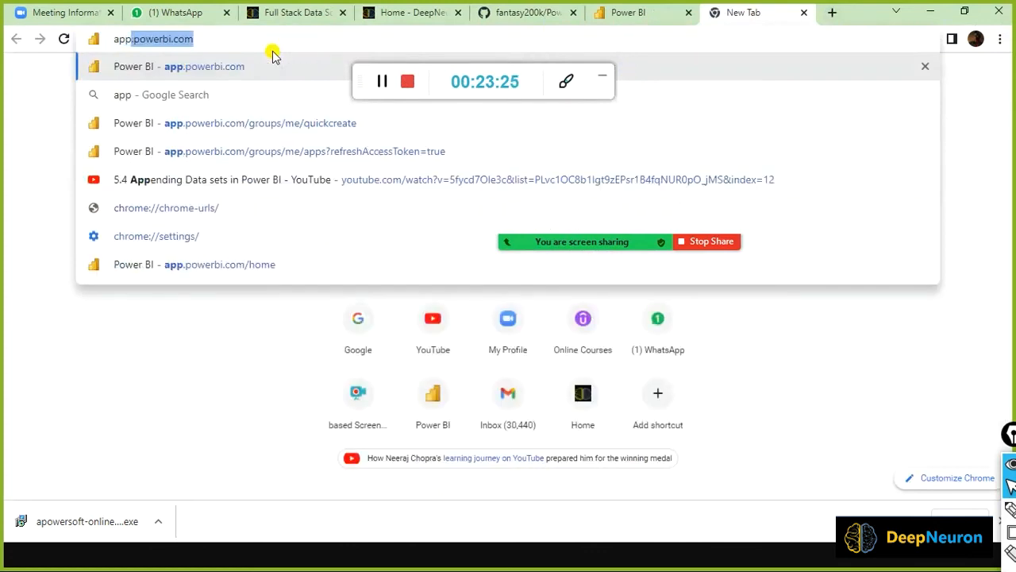
{"action": "key", "text": "Return"}
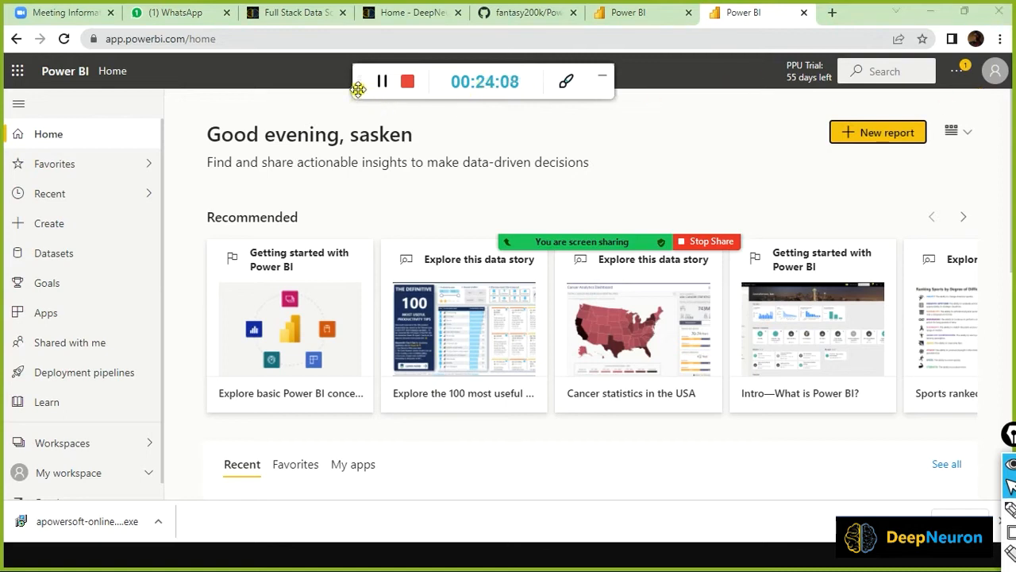
{"action": "left_click_drag", "start_coordinate": [358, 89], "coordinate": [502, 60]}
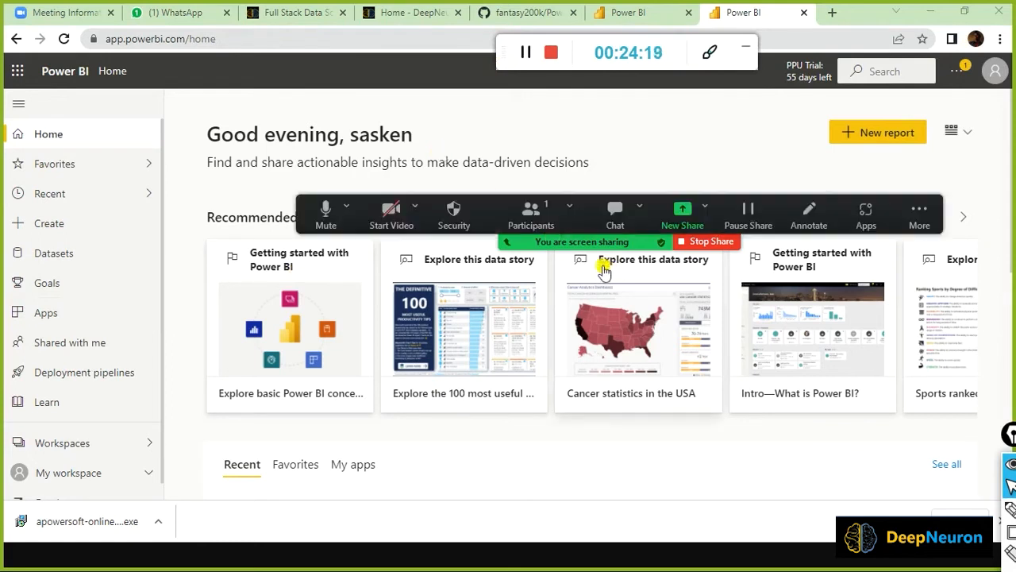
{"action": "left_click_drag", "start_coordinate": [337, 216], "coordinate": [435, 6]}
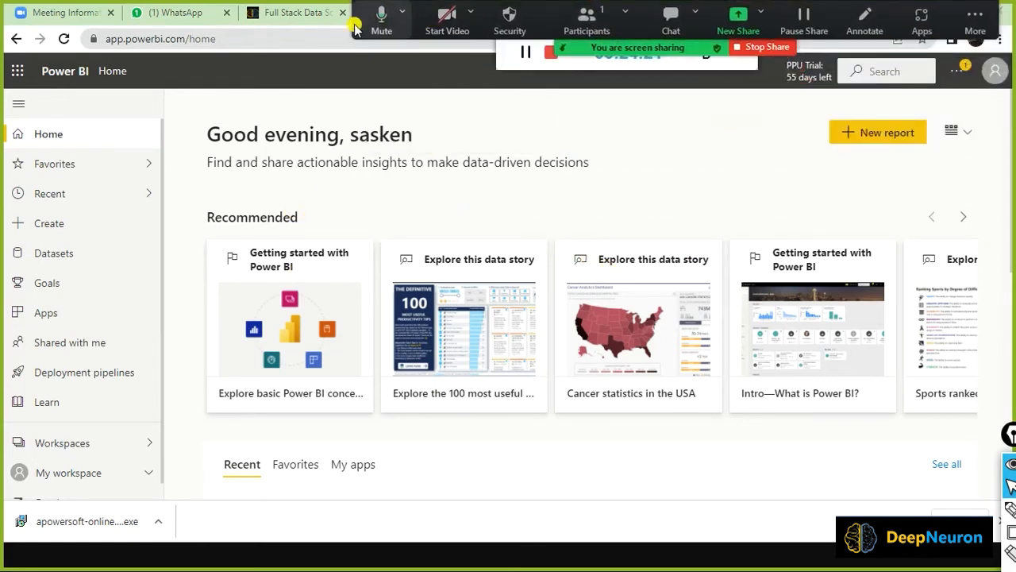
{"action": "left_click_drag", "start_coordinate": [504, 63], "coordinate": [581, 81]}
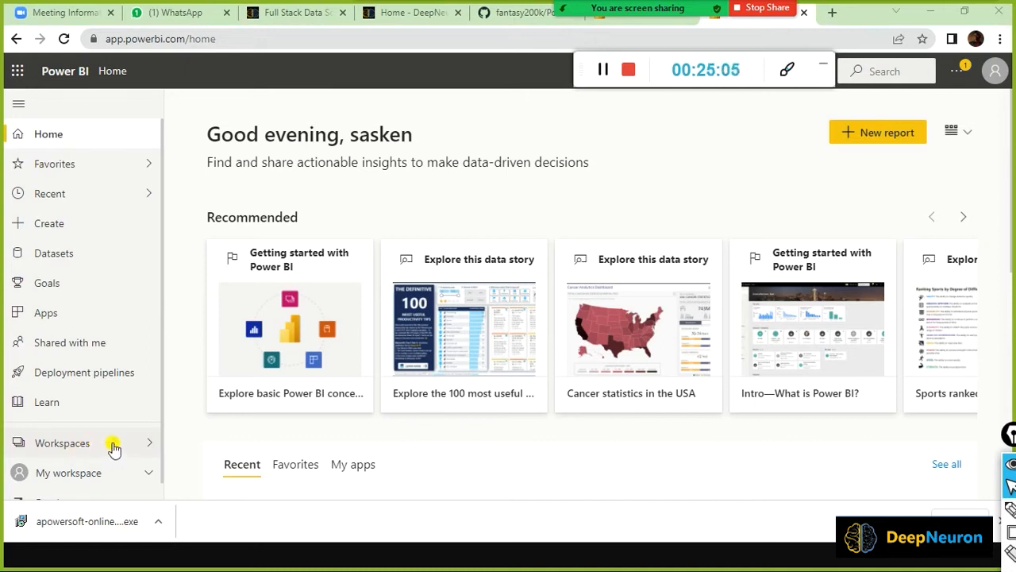
Create and save a new workspace named development1_Sandbox.
{"action": "left_click", "coordinate": [154, 447]}
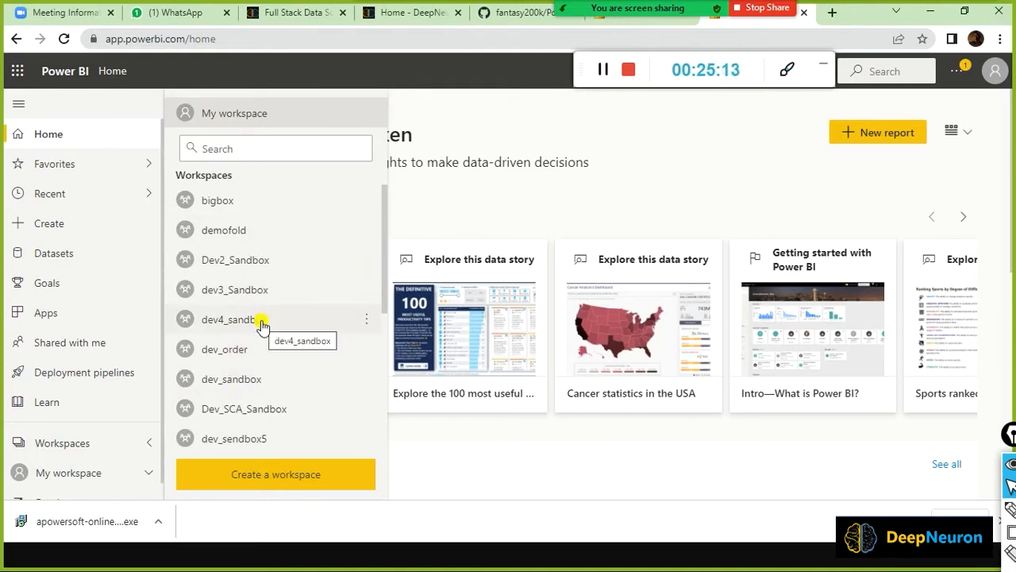
{"action": "left_click", "coordinate": [256, 481]}
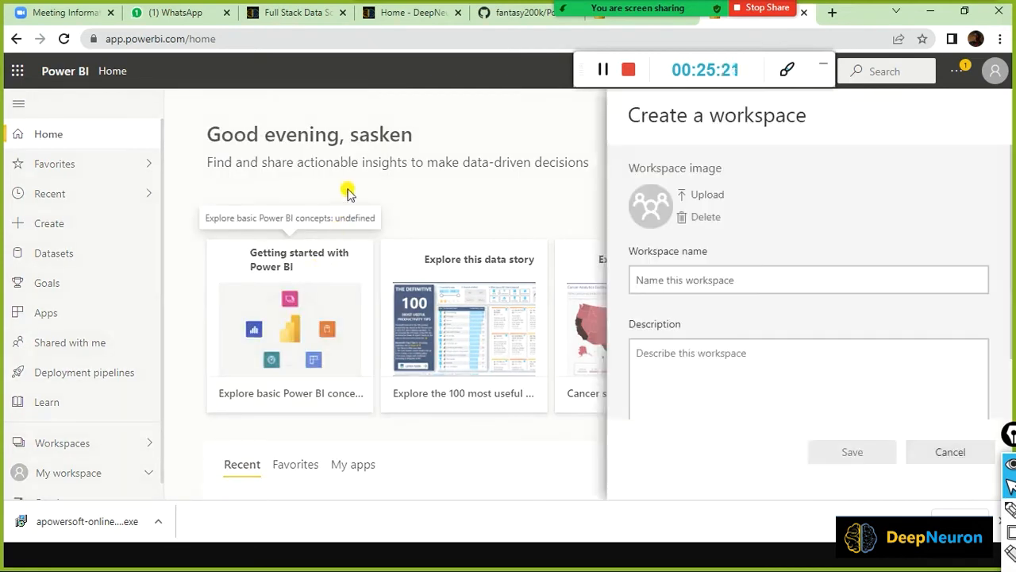
{"action": "left_click", "coordinate": [661, 279]}
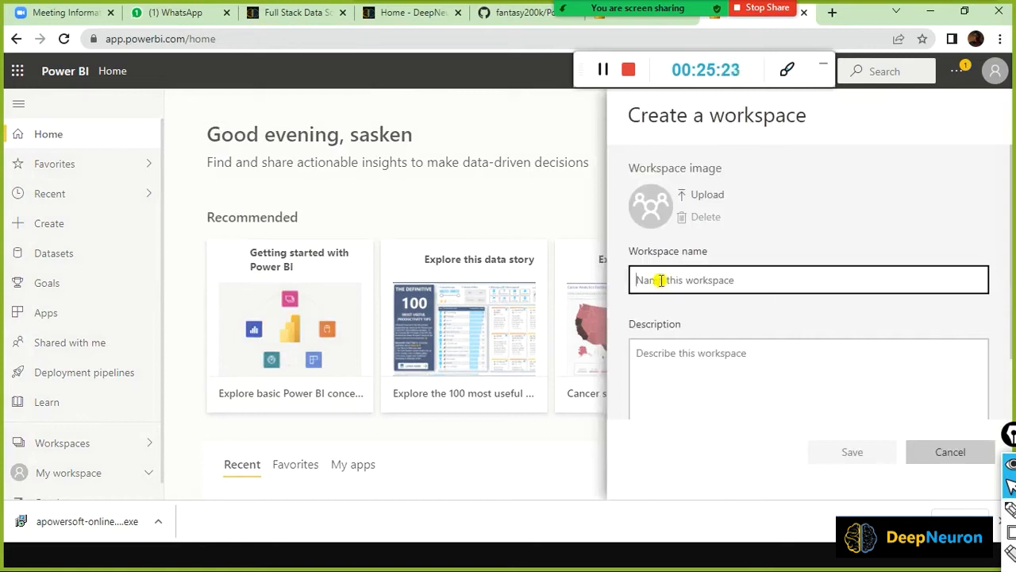
{"action": "type", "text": "dev"}
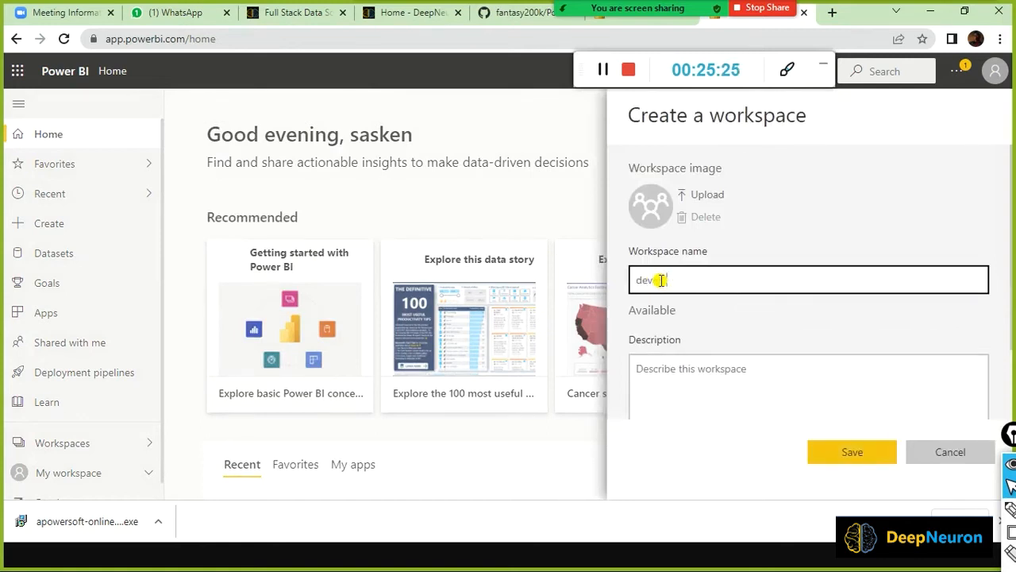
{"action": "type", "text": "elopment_workspace"}
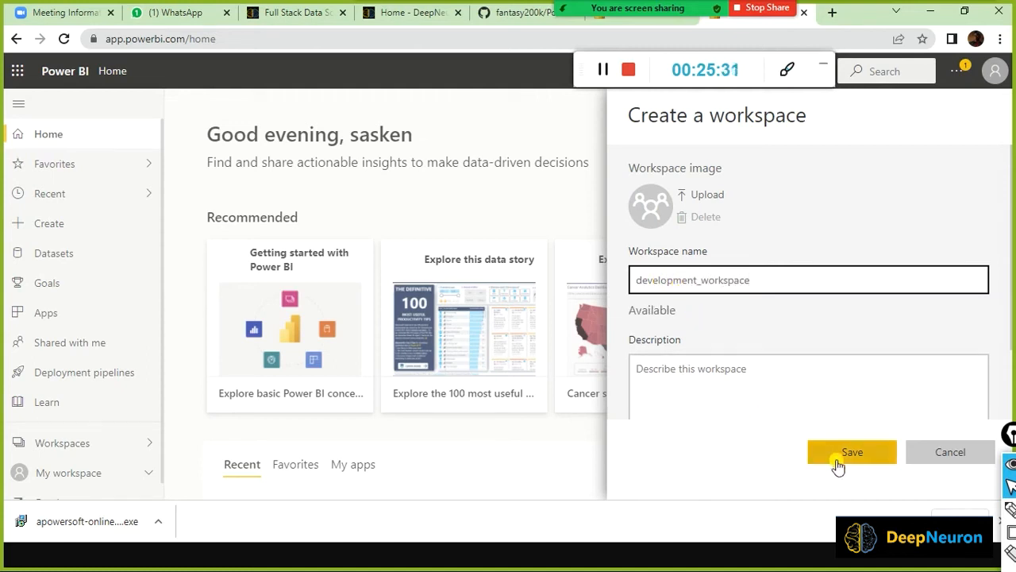
{"action": "left_click_drag", "start_coordinate": [700, 278], "coordinate": [864, 293]}
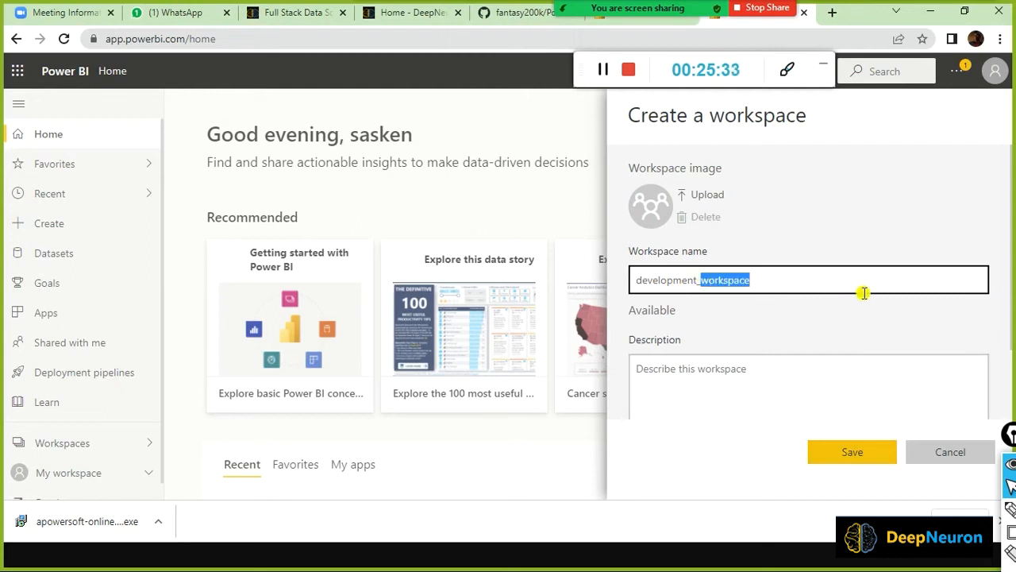
{"action": "type", "text": "Sandbox"}
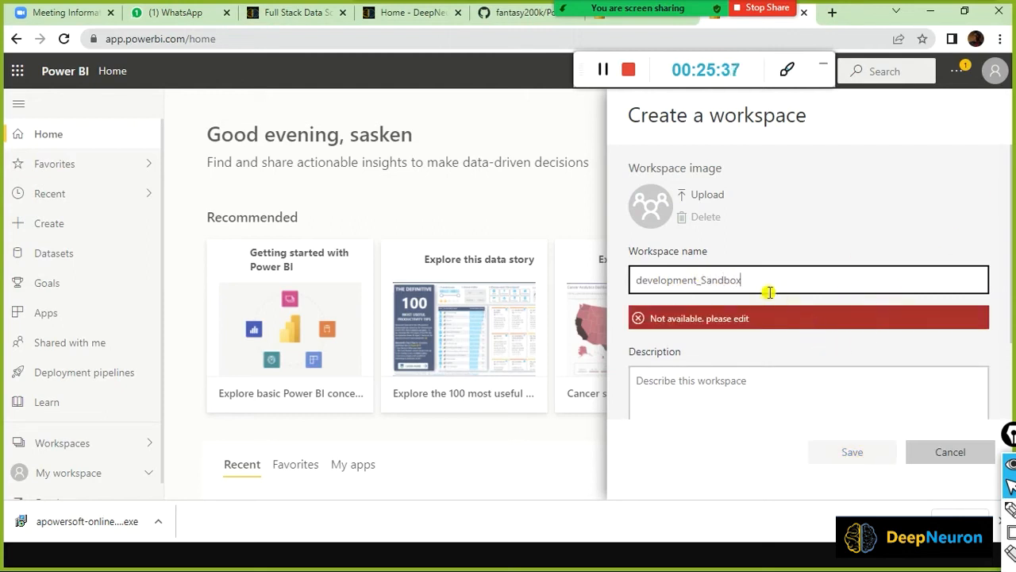
{"action": "left_click", "coordinate": [697, 280]}
{"action": "type", "text": "1"}
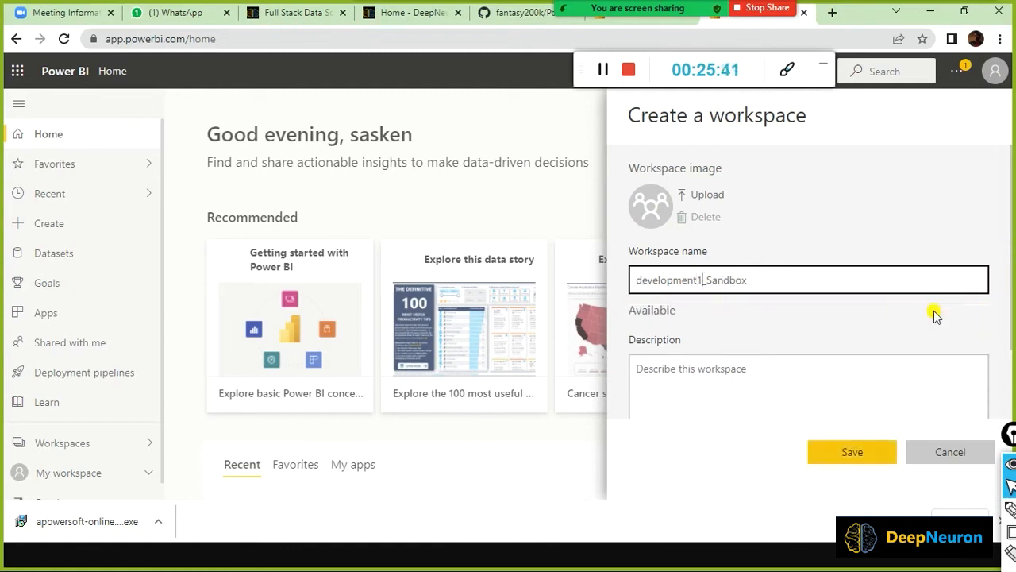
{"action": "left_click", "coordinate": [839, 450]}
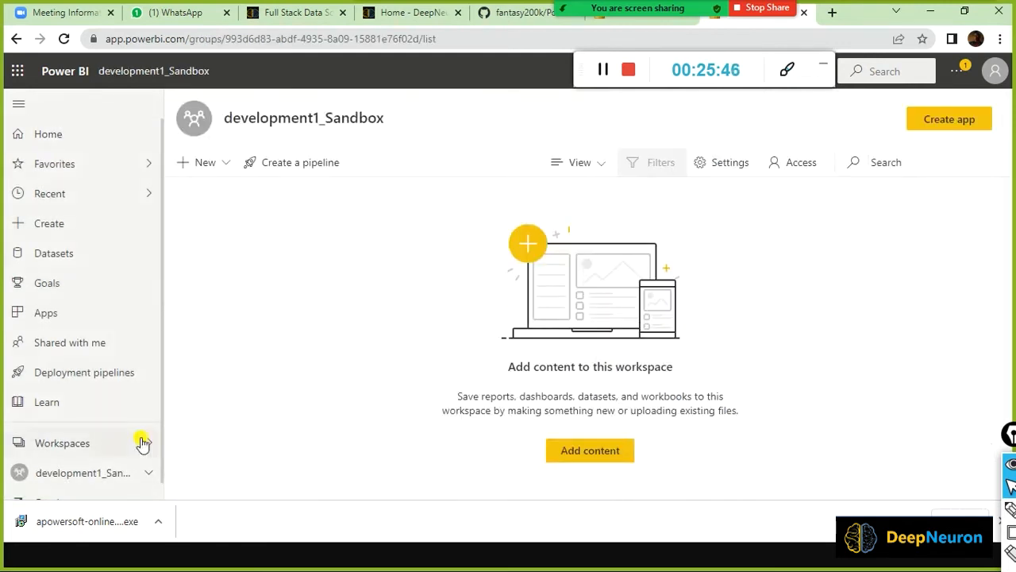
Start a new dataflow in development1_Sandbox and scroll through its options for adding tables.
{"action": "key", "text": "ctrl+shift+9"}
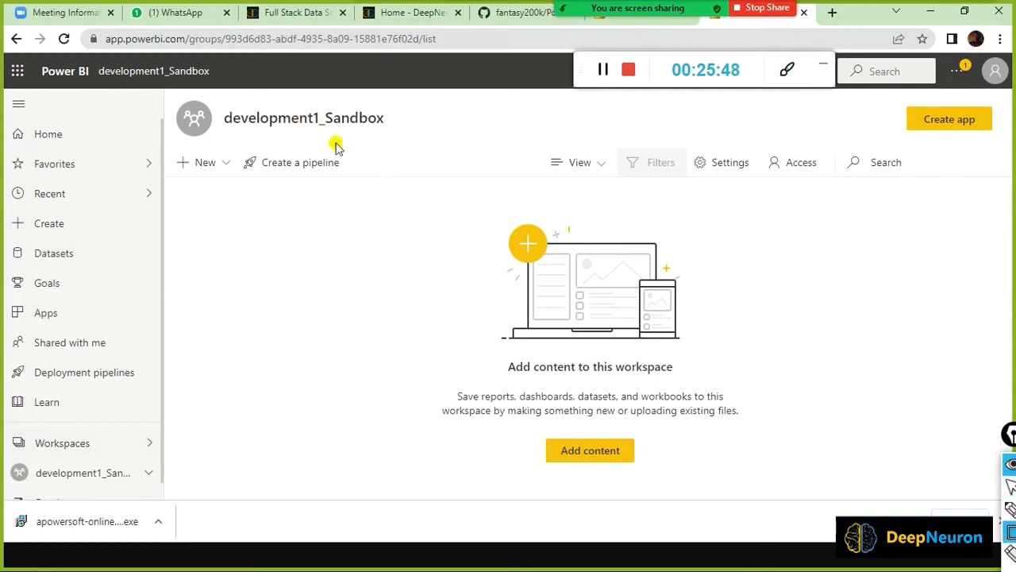
{"action": "mouse_move", "coordinate": [220, 93]}
{"action": "left_mouse_down"}
{"action": "mouse_move", "coordinate": [221, 140]}
{"action": "mouse_move", "coordinate": [398, 138]}
{"action": "left_mouse_up"}
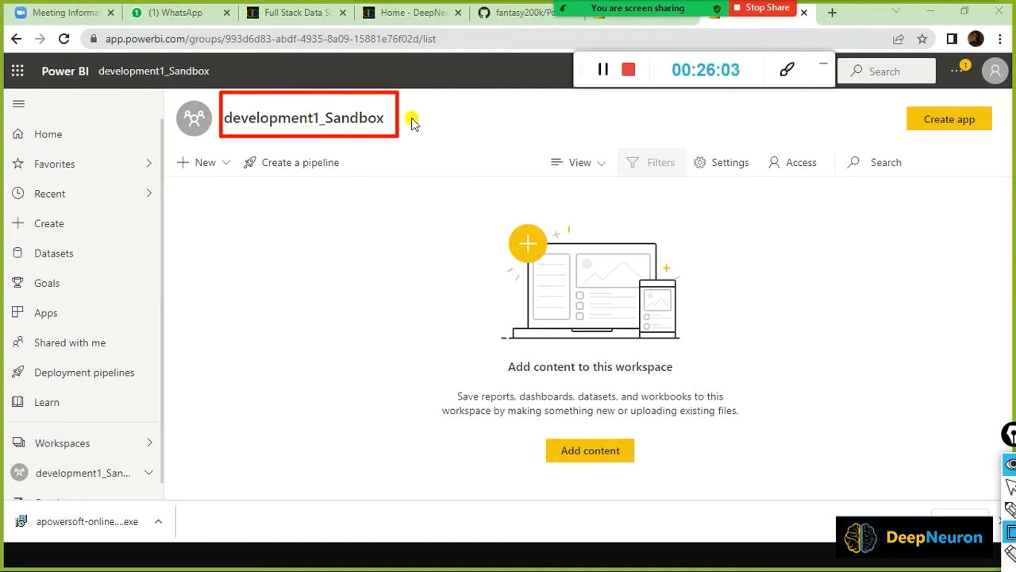
{"action": "left_click", "coordinate": [228, 168]}
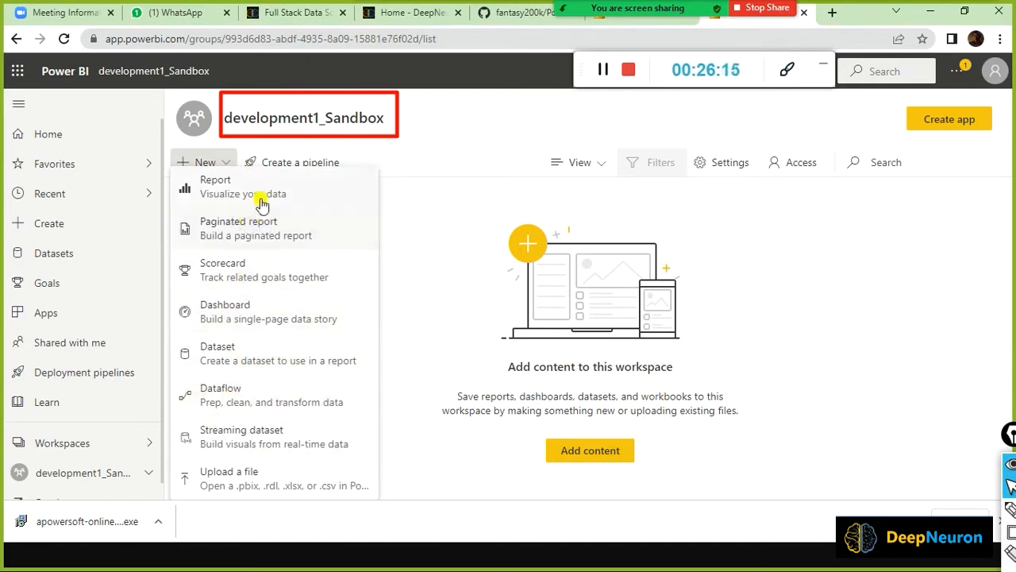
{"action": "left_click", "coordinate": [238, 403]}
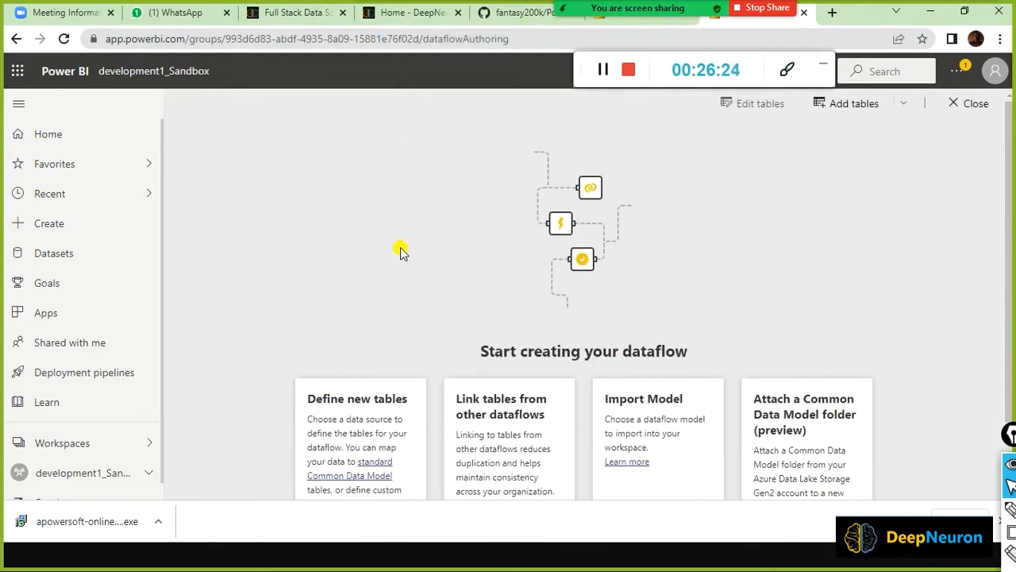
{"action": "scroll", "coordinate": [400, 252], "scroll_direction": "down", "scroll_amount": 1}
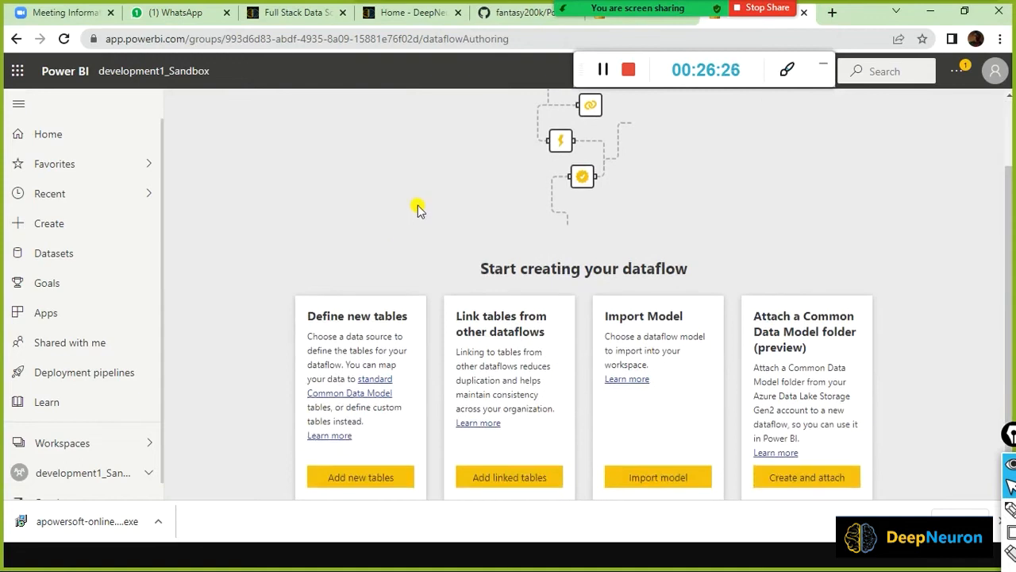
{"action": "scroll", "coordinate": [419, 208], "scroll_direction": "up", "scroll_amount": 1}
{"action": "scroll", "coordinate": [419, 209], "scroll_direction": "down", "scroll_amount": 1}
{"action": "key", "text": "alt+Tab"}
{"action": "key", "text": "alt+Tab"}
{"action": "left_click", "coordinate": [339, 220]}
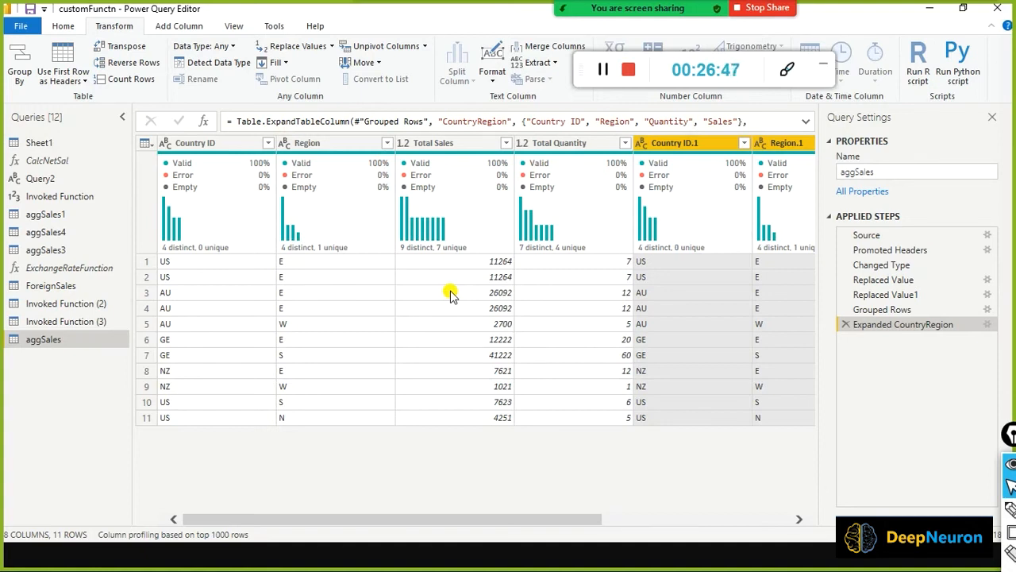
{"action": "key", "text": "alt+Tab"}
{"action": "key", "text": "alt+Tab"}
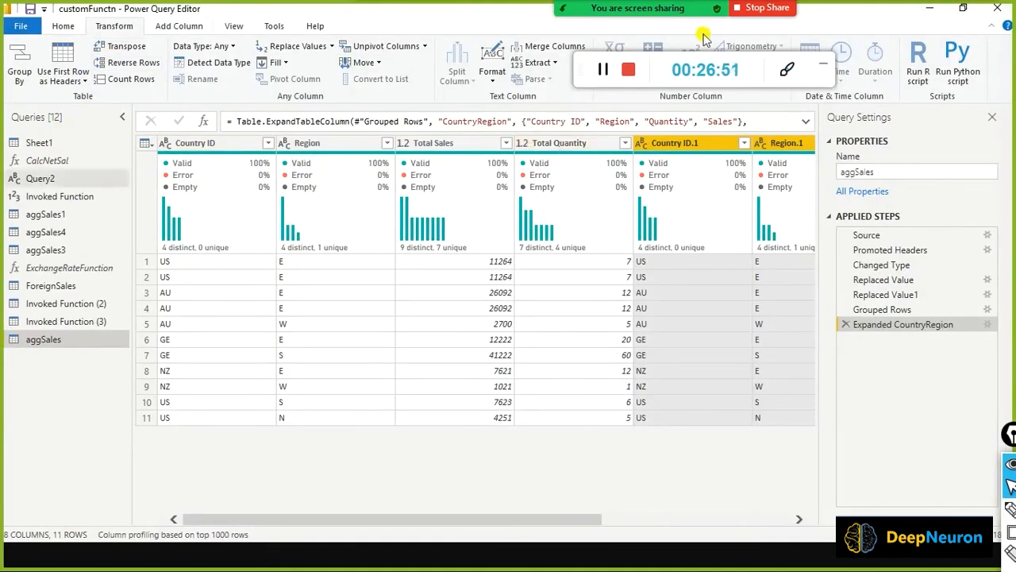
{"action": "key", "text": "alt+Tab"}
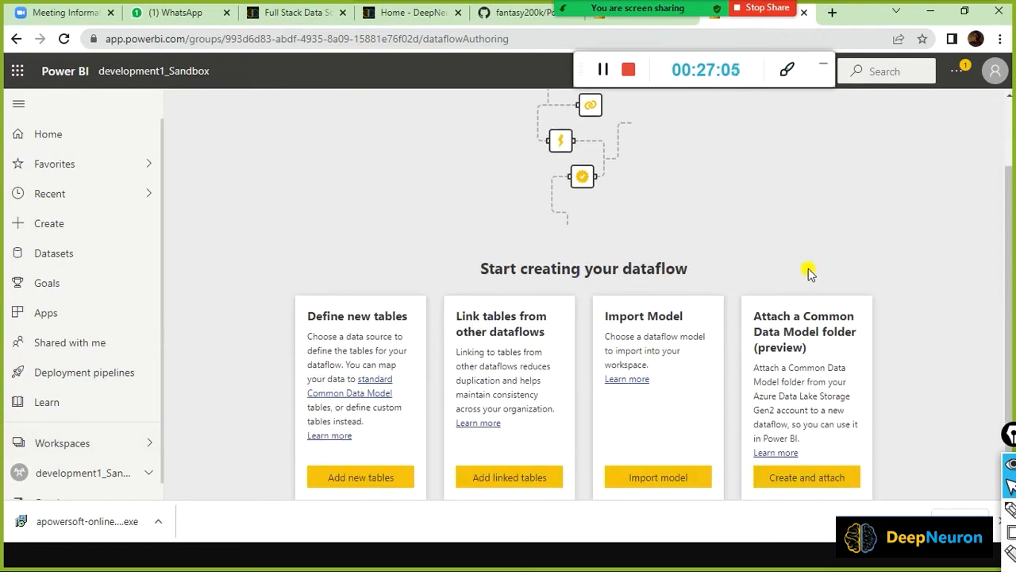
Choose File > Text/CSV as the source for the dataflow's new tables.
{"action": "left_click", "coordinate": [410, 479]}
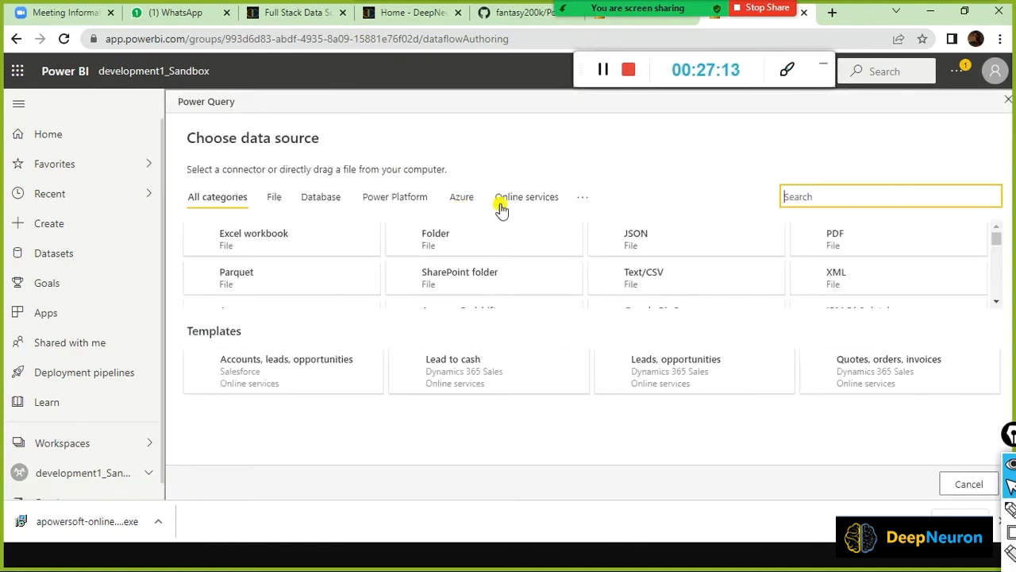
{"action": "left_click", "coordinate": [270, 197]}
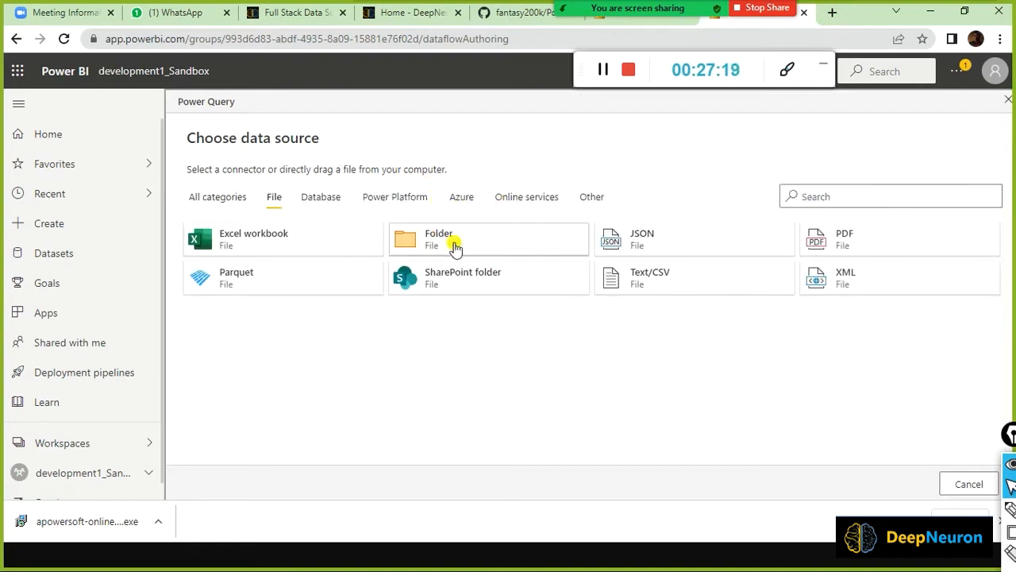
{"action": "left_click", "coordinate": [648, 273]}
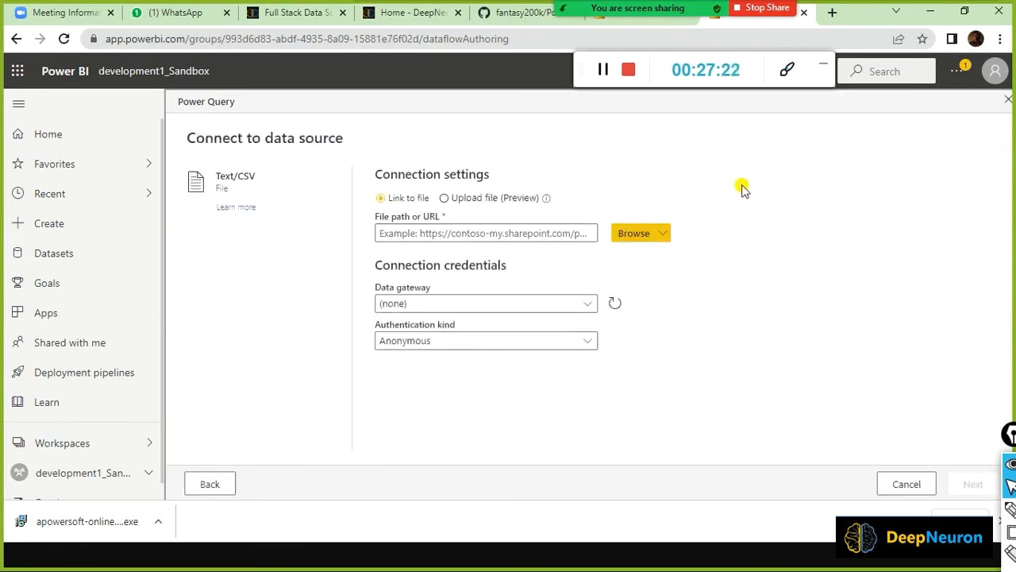
Enter the file path d:/dat1/aggsales.csv and choose the deepneuron-gway on-premises gateway.
{"action": "left_click", "coordinate": [413, 233]}
{"action": "type", "text": "d:/dat1/aggsales.csv"}
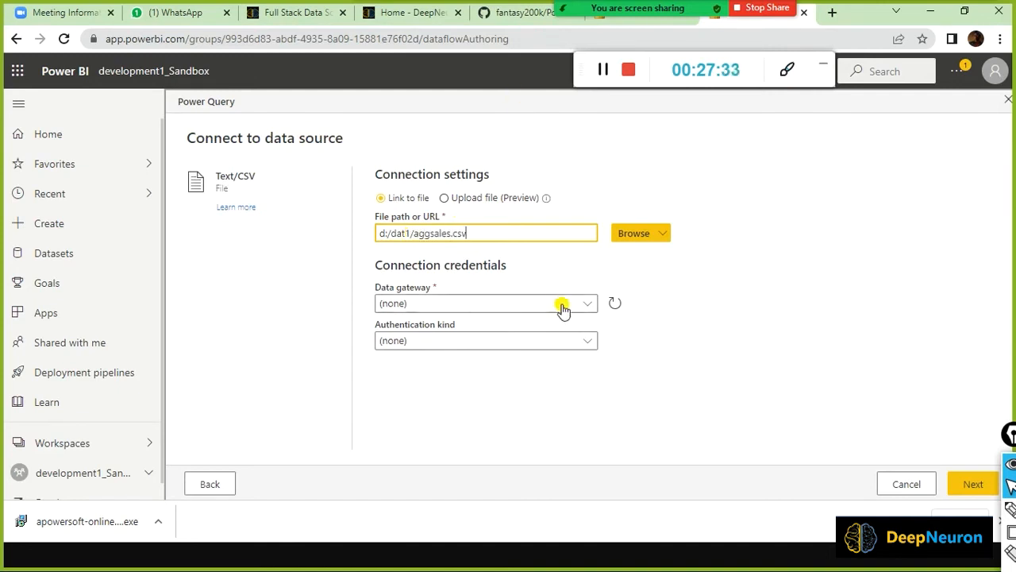
{"action": "left_click", "coordinate": [691, 298]}
{"action": "left_click", "coordinate": [589, 305]}
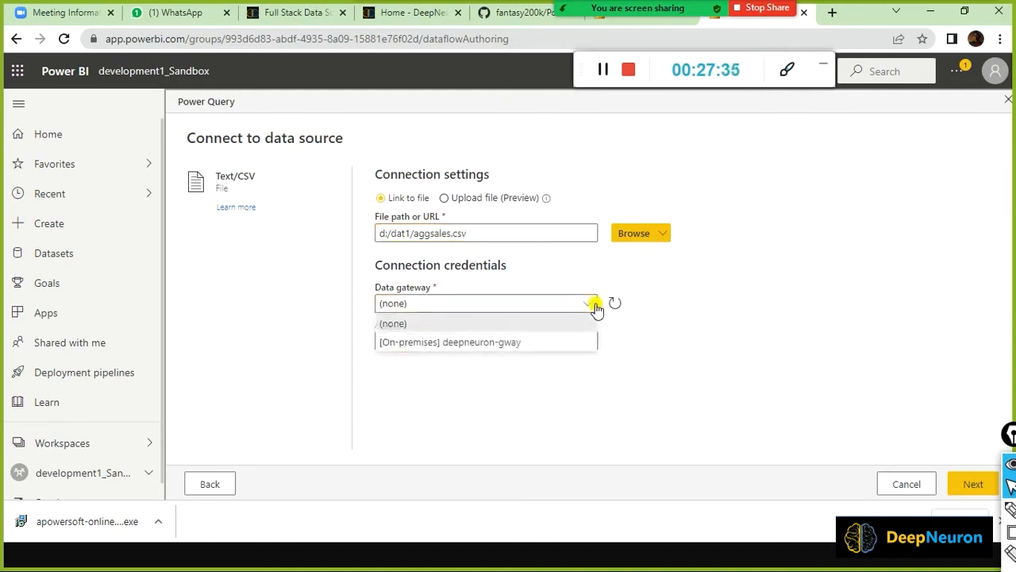
{"action": "left_click", "coordinate": [702, 279]}
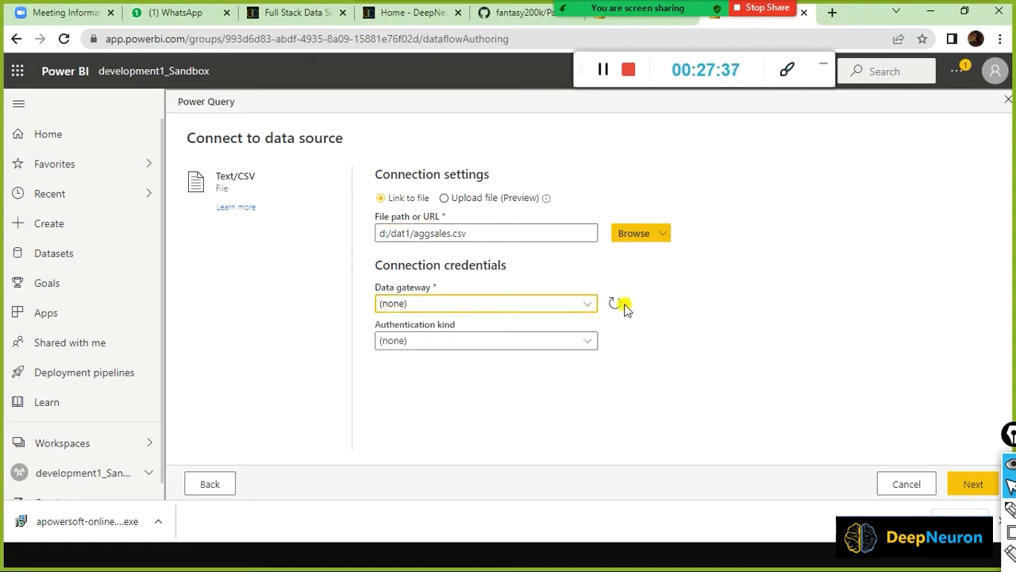
{"action": "left_click", "coordinate": [590, 309]}
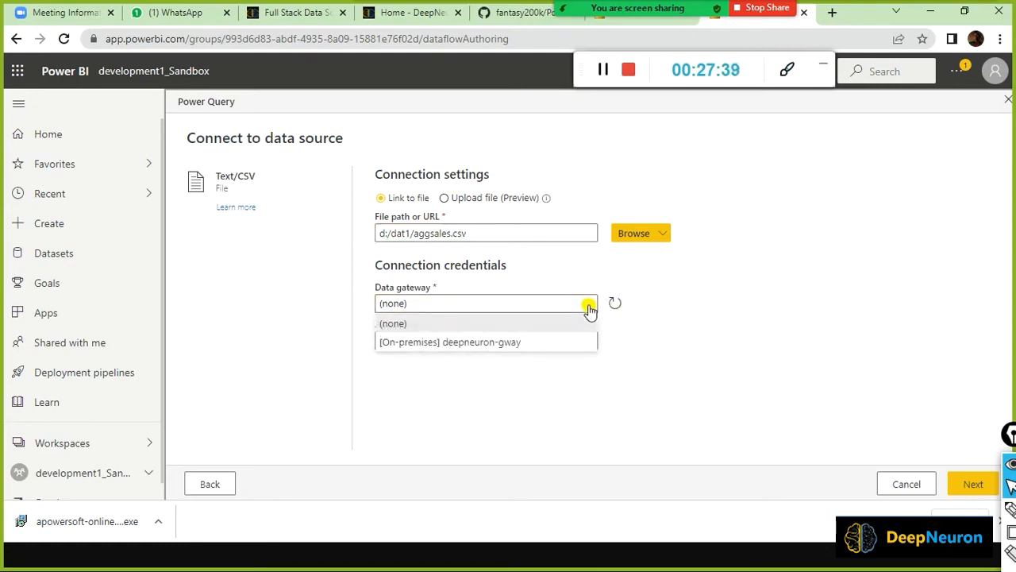
{"action": "left_click", "coordinate": [516, 347]}
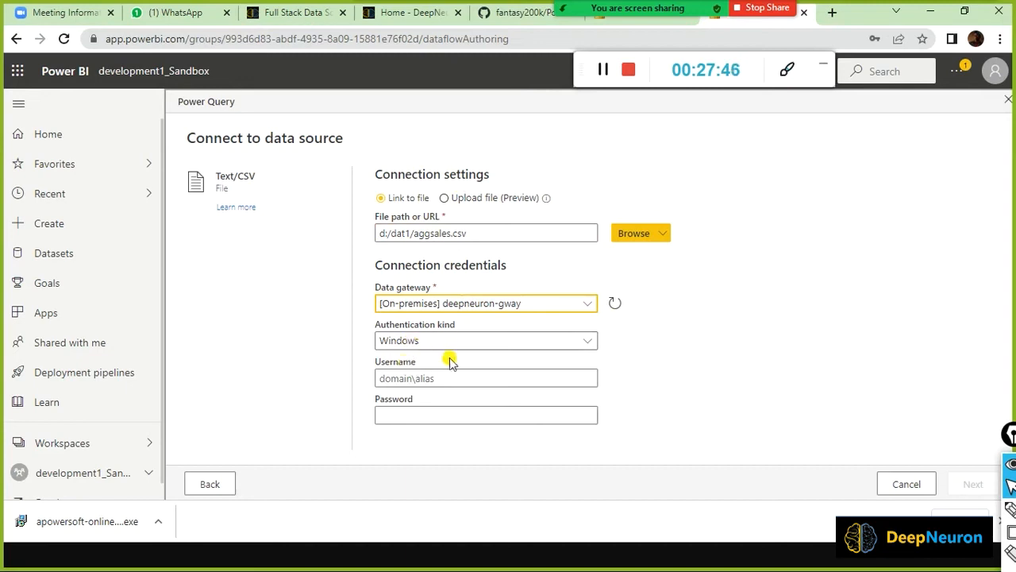
Keep Windows authentication and fill in the username and password.
{"action": "left_click", "coordinate": [586, 342]}
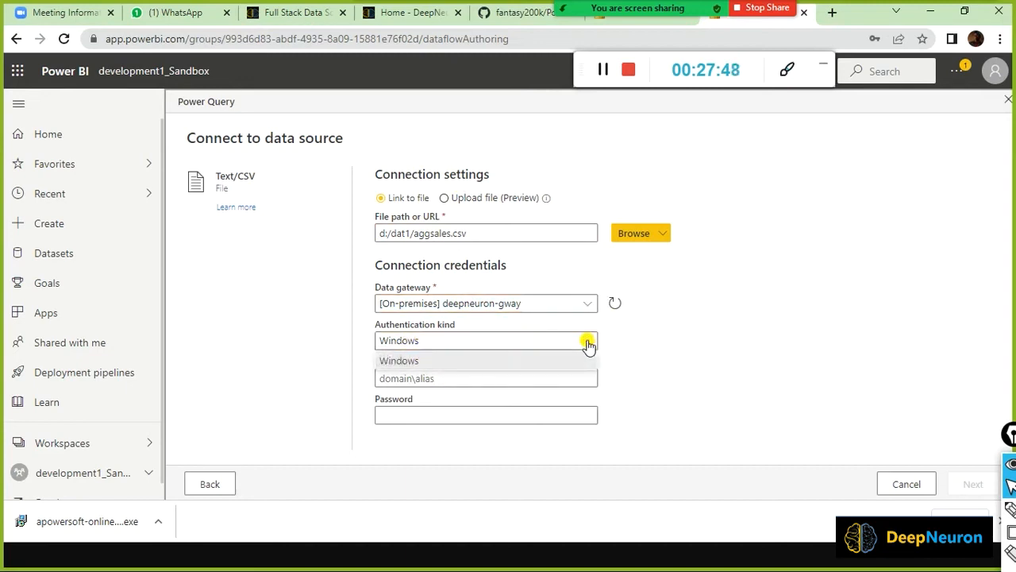
{"action": "left_click", "coordinate": [587, 343]}
{"action": "left_click", "coordinate": [419, 378]}
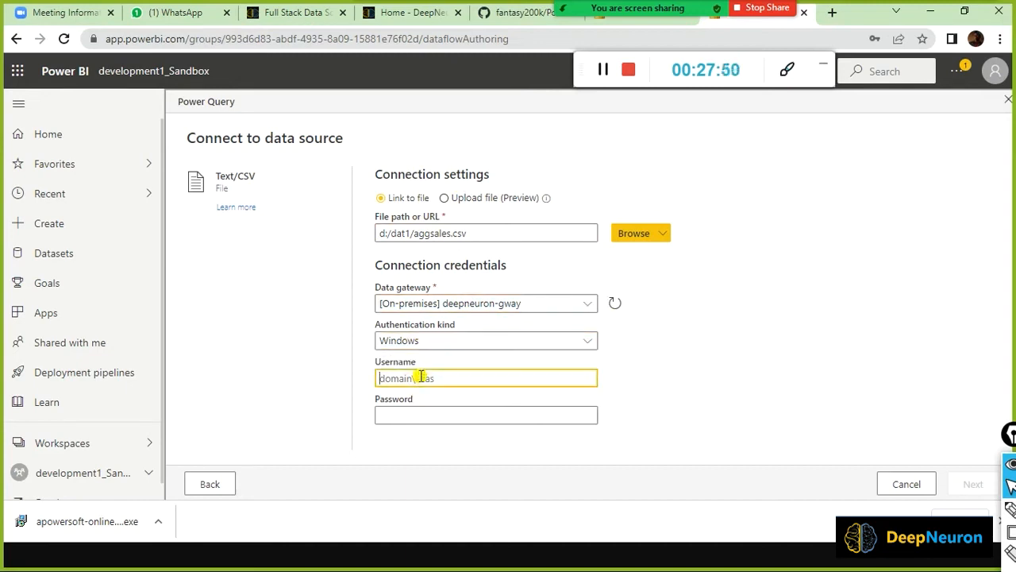
{"action": "key", "text": "Tab"}
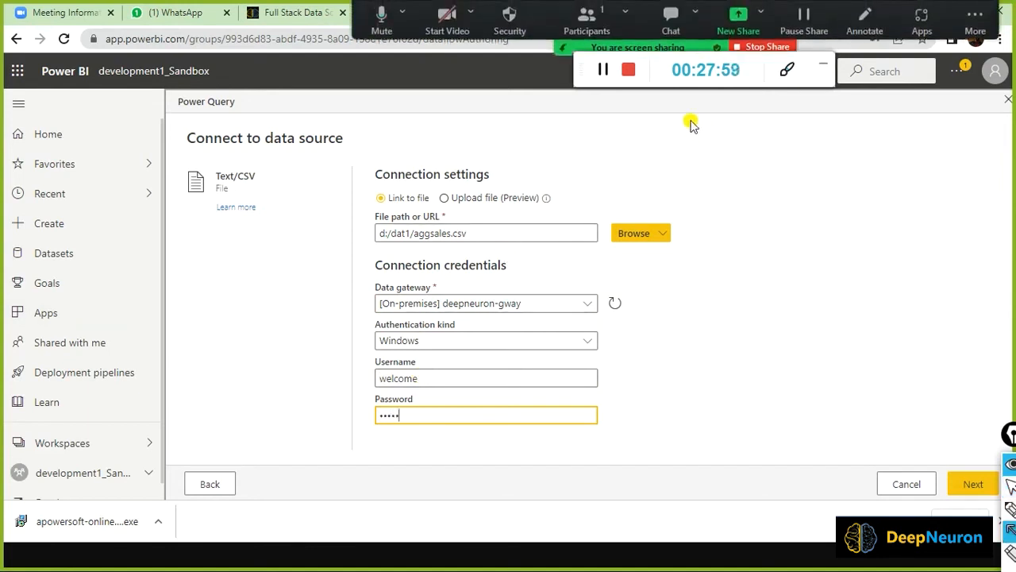
{"action": "mouse_move", "coordinate": [691, 123]}
{"action": "left_mouse_down"}
{"action": "mouse_move", "coordinate": [507, 205]}
{"action": "mouse_move", "coordinate": [516, 224]}
{"action": "left_mouse_up"}
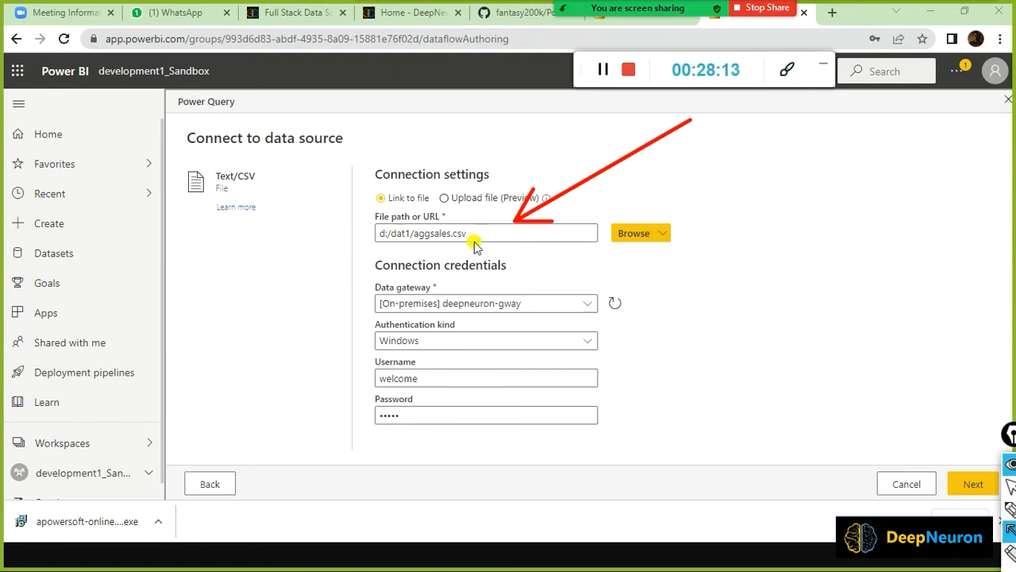
{"action": "mouse_move", "coordinate": [829, 296]}
{"action": "left_mouse_down"}
{"action": "mouse_move", "coordinate": [617, 323]}
{"action": "mouse_move", "coordinate": [594, 312]}
{"action": "left_mouse_up"}
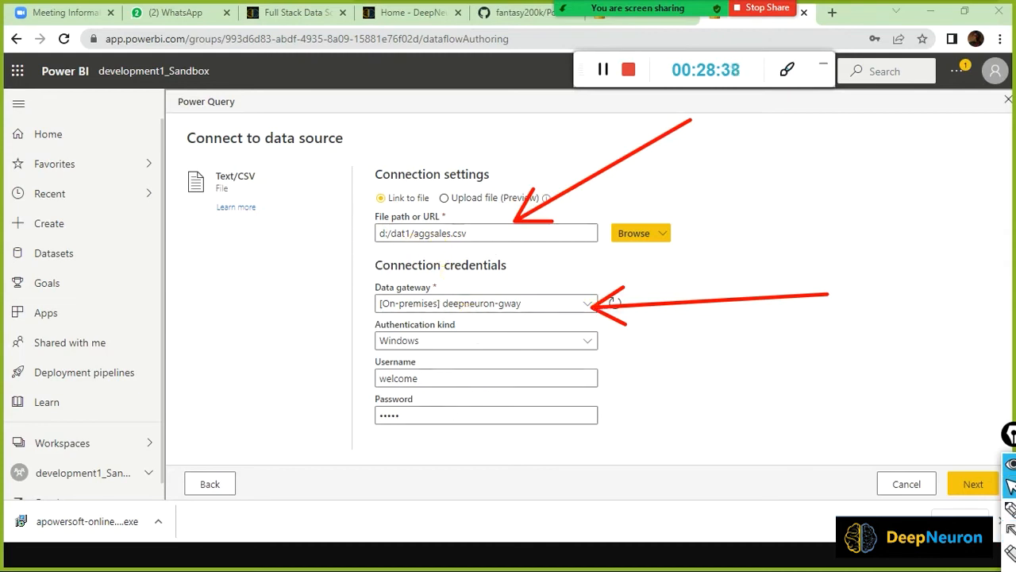
Check the dat1 folder path holding aggSales.csv, then return to the Power BI window.
{"action": "key", "text": "super"}
{"action": "left_click", "coordinate": [494, 548]}
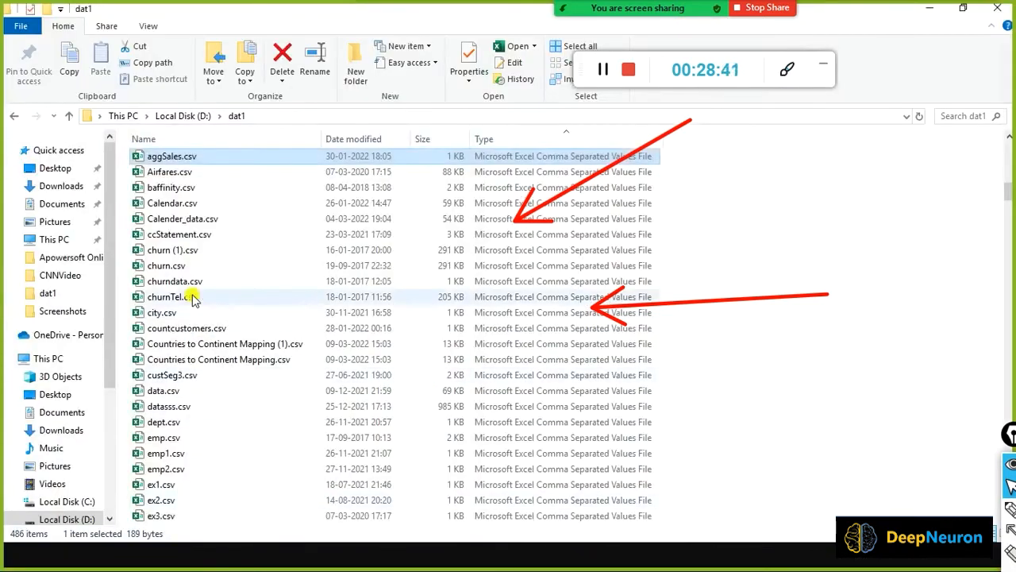
{"action": "left_click", "coordinate": [270, 116]}
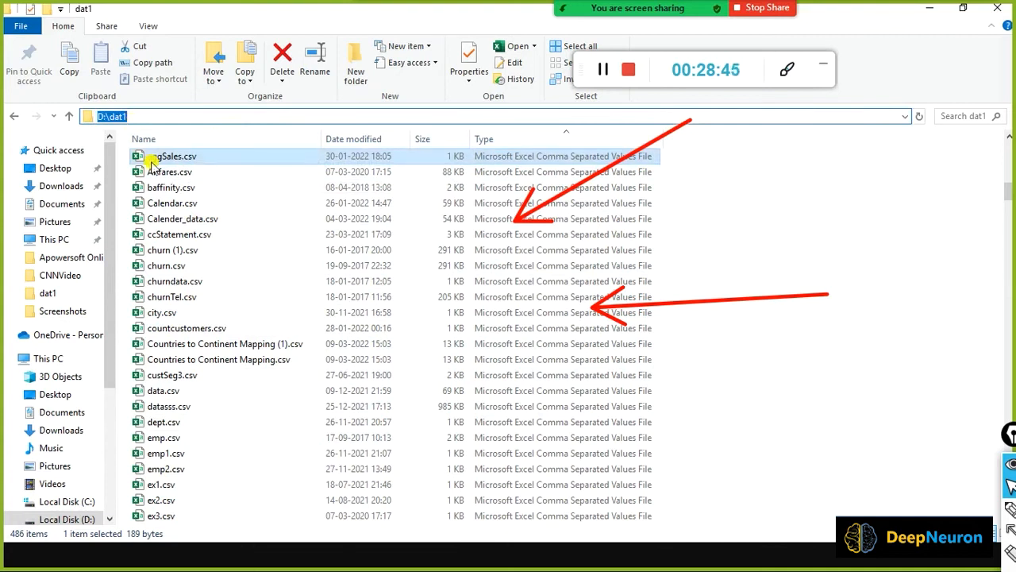
{"action": "key", "text": "alt+Tab"}
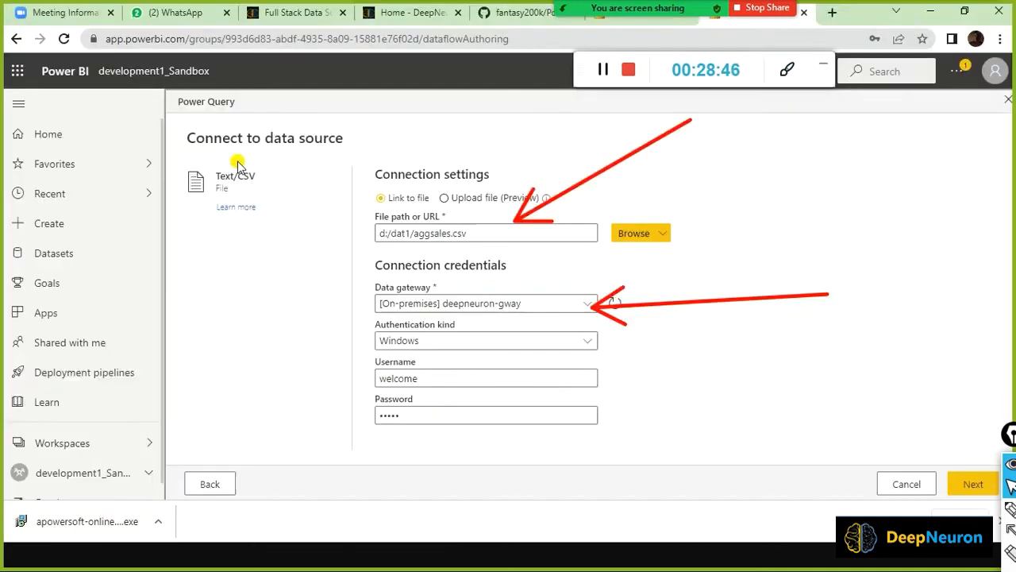
Submit the d:/dat1/aggsales.csv connection to load its comma-delimited UTF-8 file preview.
{"action": "left_click", "coordinate": [512, 235]}
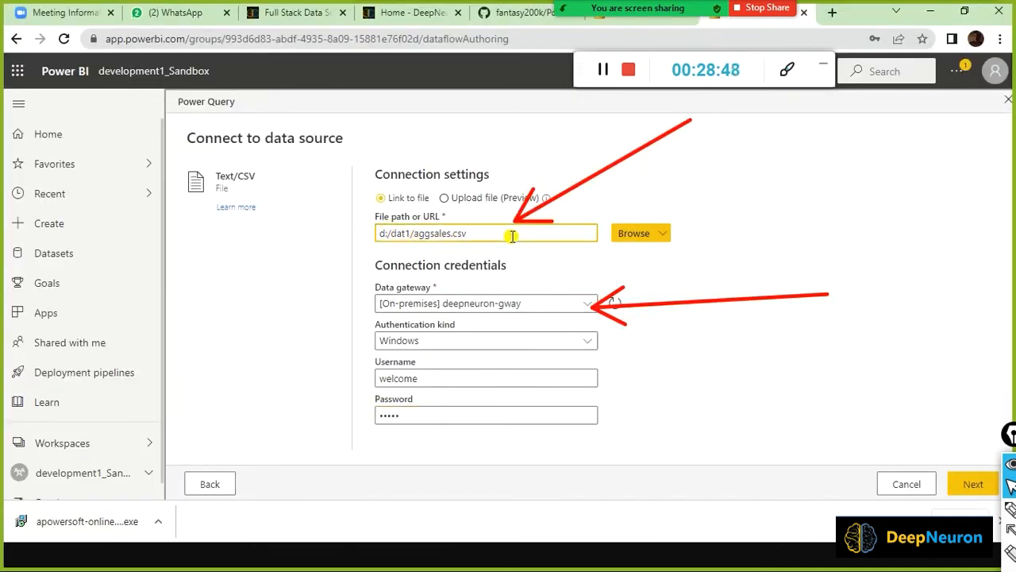
{"action": "key", "text": "alt+Tab"}
{"action": "key", "text": "alt+Tab"}
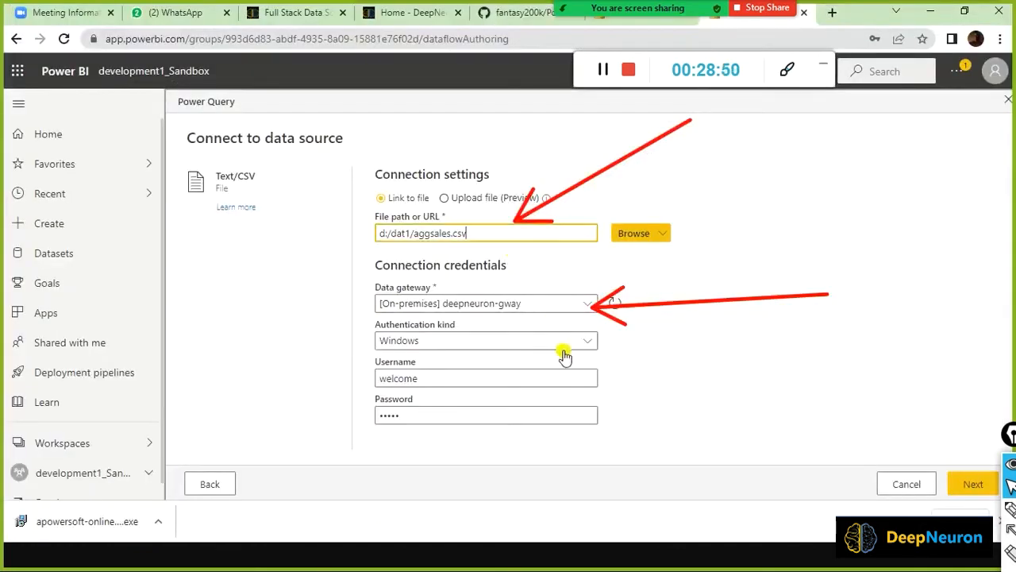
{"action": "left_click", "coordinate": [969, 498]}
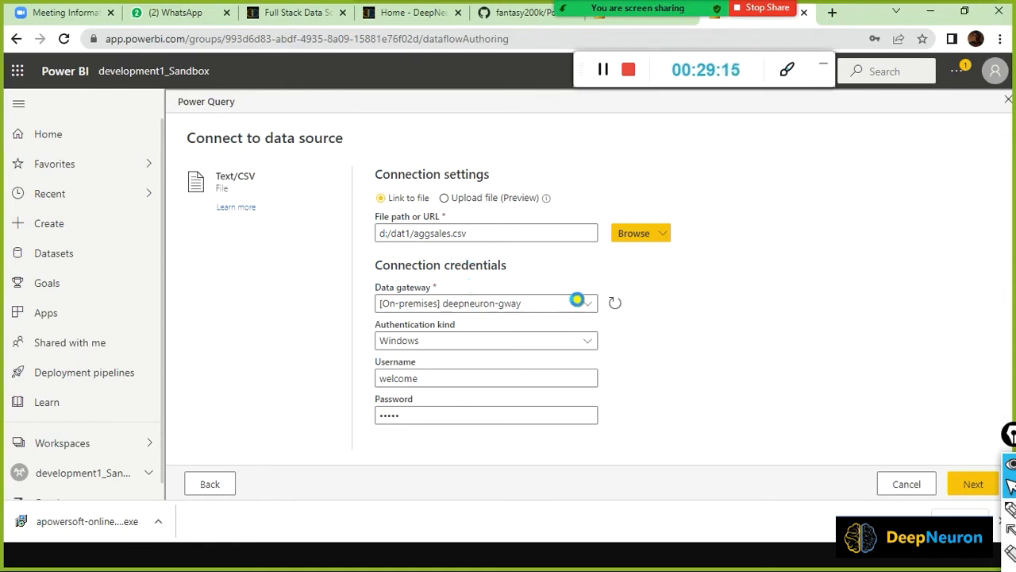
{"action": "key", "text": "super"}
{"action": "key", "text": "super"}
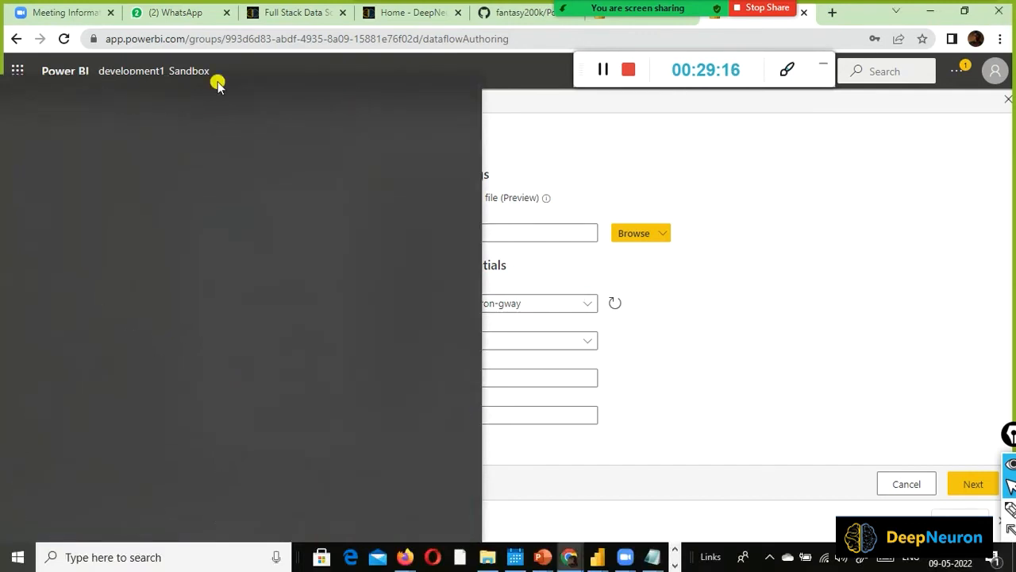
{"action": "key", "text": "alt+Tab"}
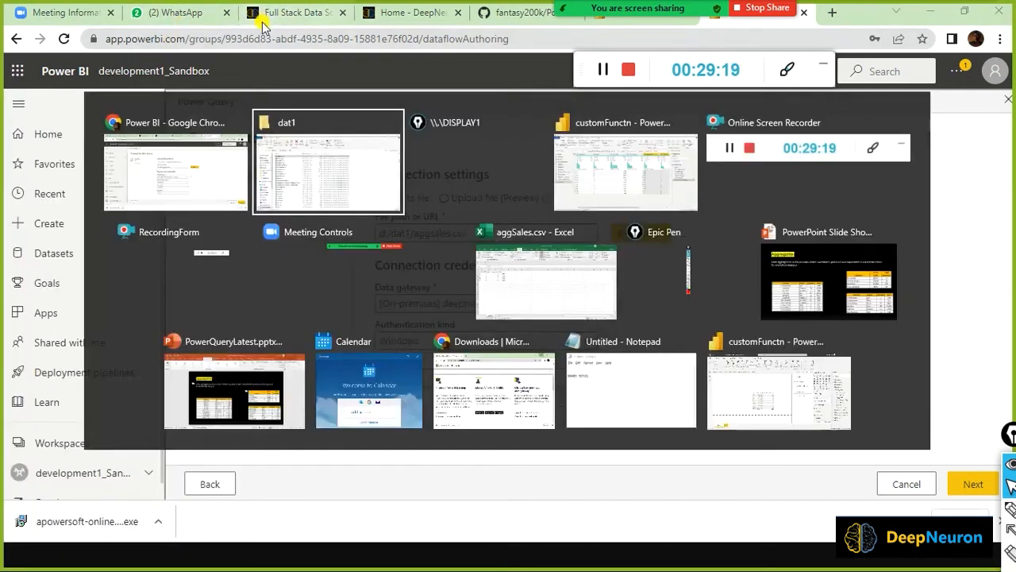
{"action": "key", "text": "Tab"}
{"action": "key", "text": "Tab"}
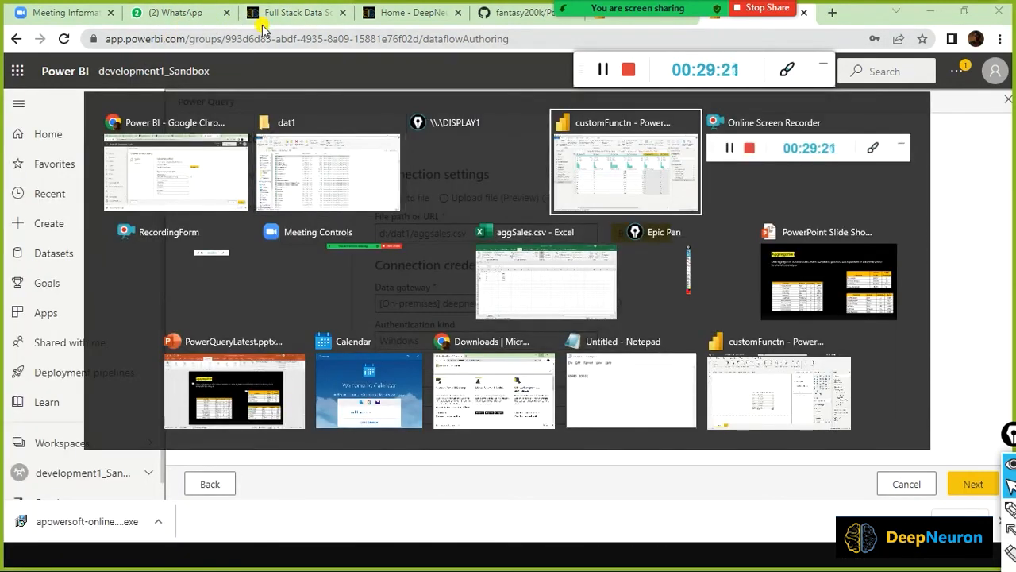
{"action": "key", "text": "Tab"}
{"action": "key", "text": "Tab"}
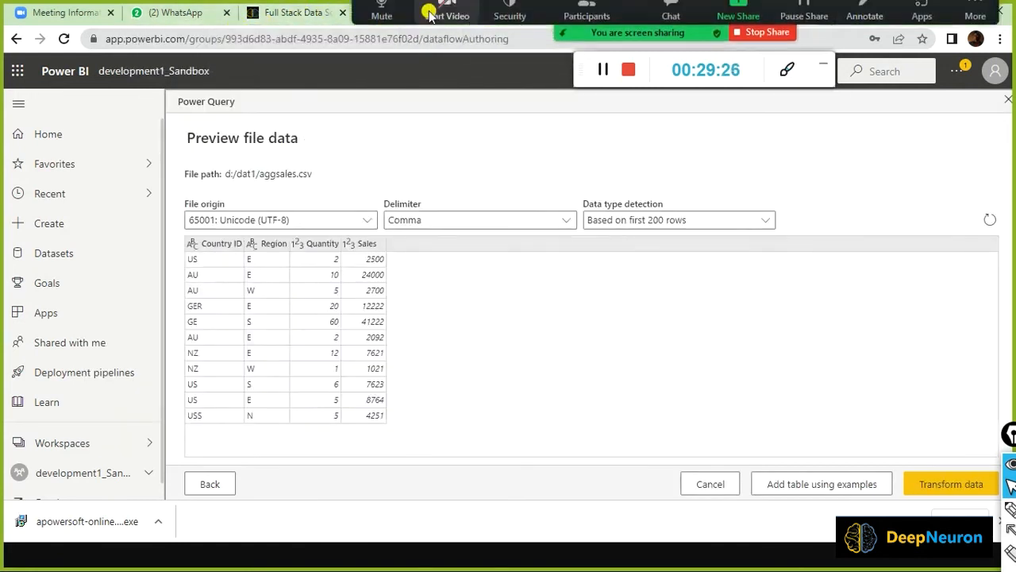
{"action": "left_click_drag", "start_coordinate": [353, 9], "coordinate": [353, 226]}
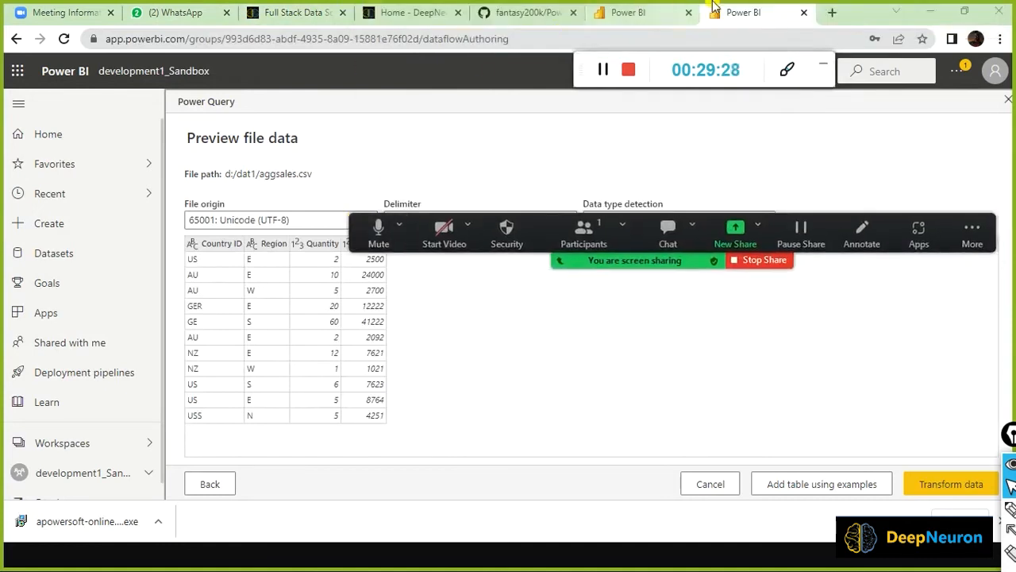
Google 'download power bi desktop' in a new tab and open the Power BI downloads page.
{"action": "left_click", "coordinate": [831, 13]}
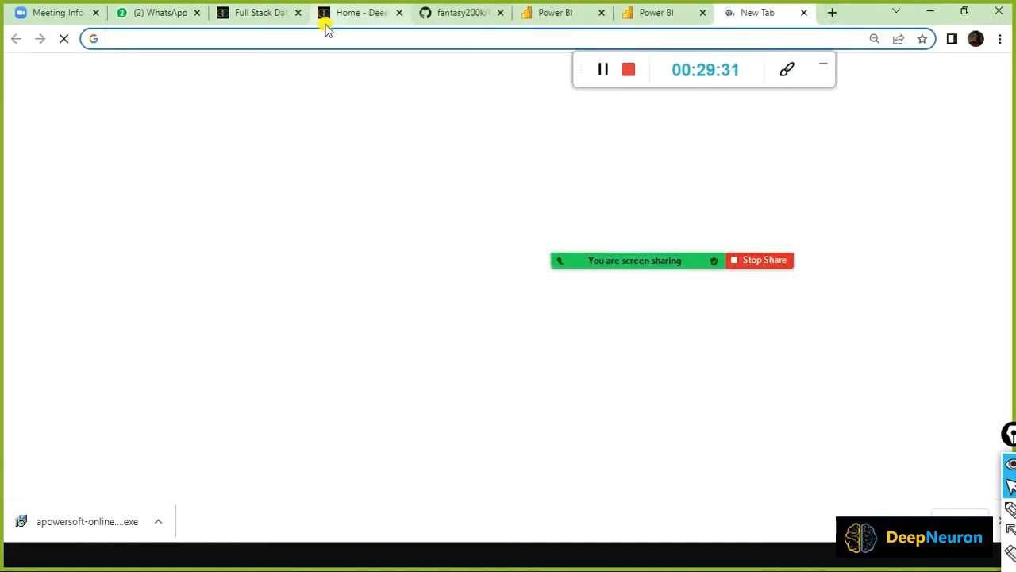
{"action": "type", "text": "go"}
{"action": "key", "text": "Return"}
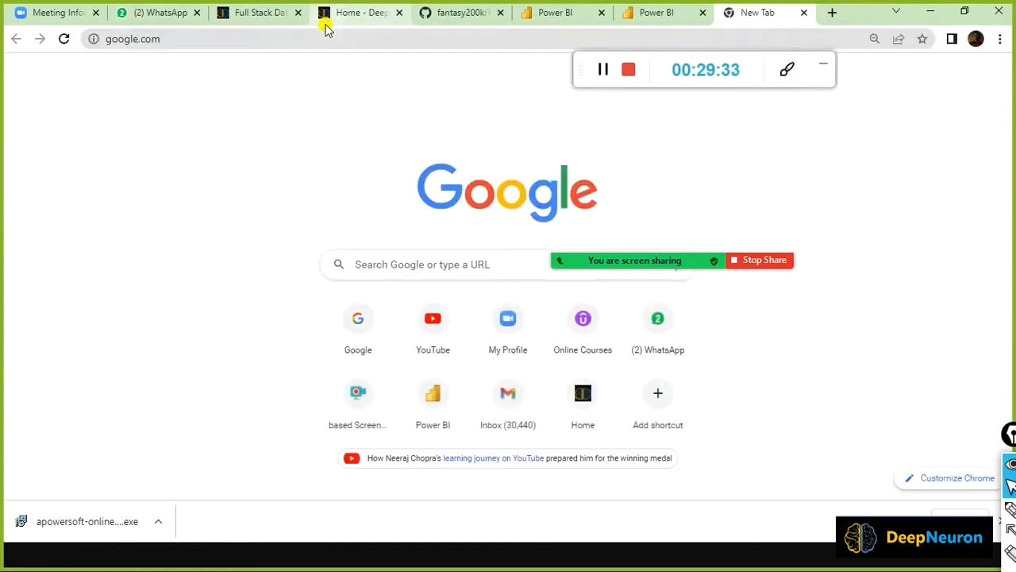
{"action": "type", "text": "dnw"}
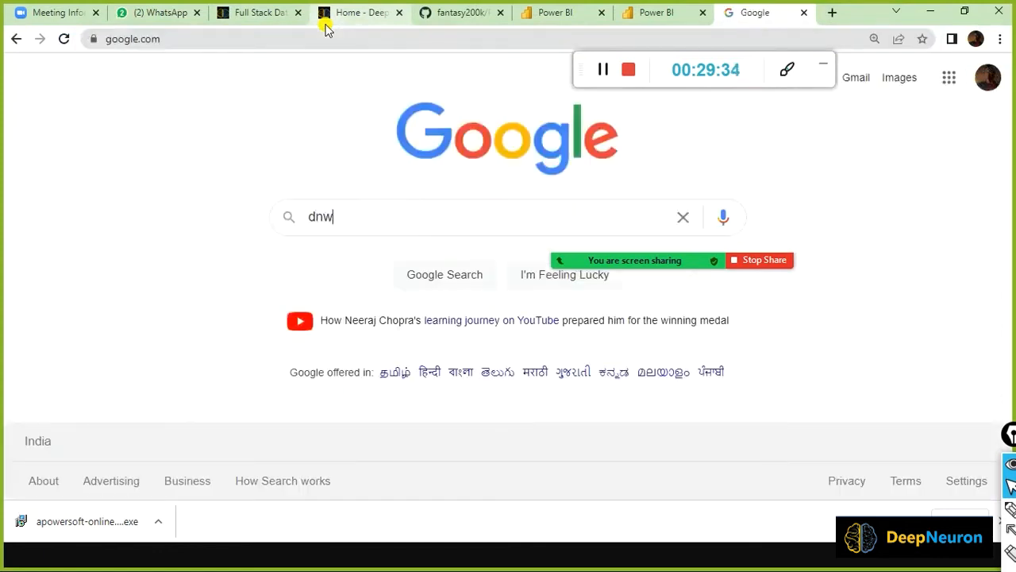
{"action": "key", "text": "BackSpace"}
{"action": "key", "text": "BackSpace"}
{"action": "type", "text": "ownlo"}
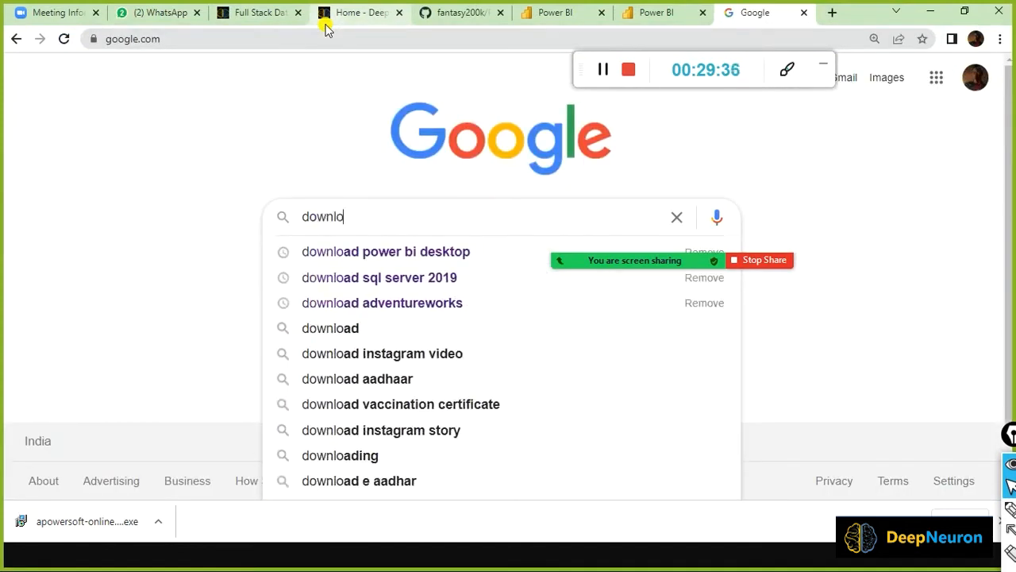
{"action": "key", "text": "Down"}
{"action": "key", "text": "Return"}
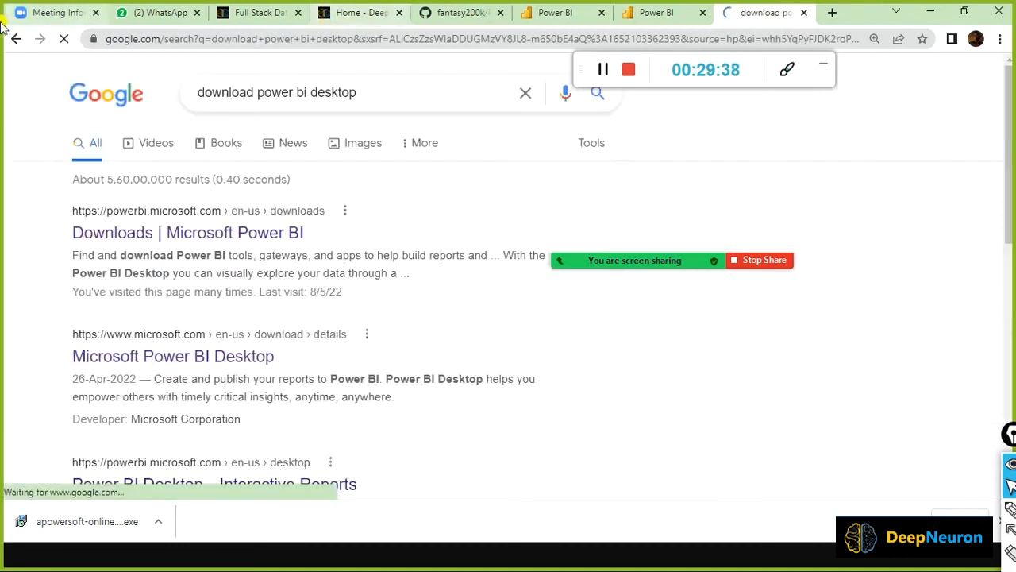
{"action": "left_click", "coordinate": [236, 233]}
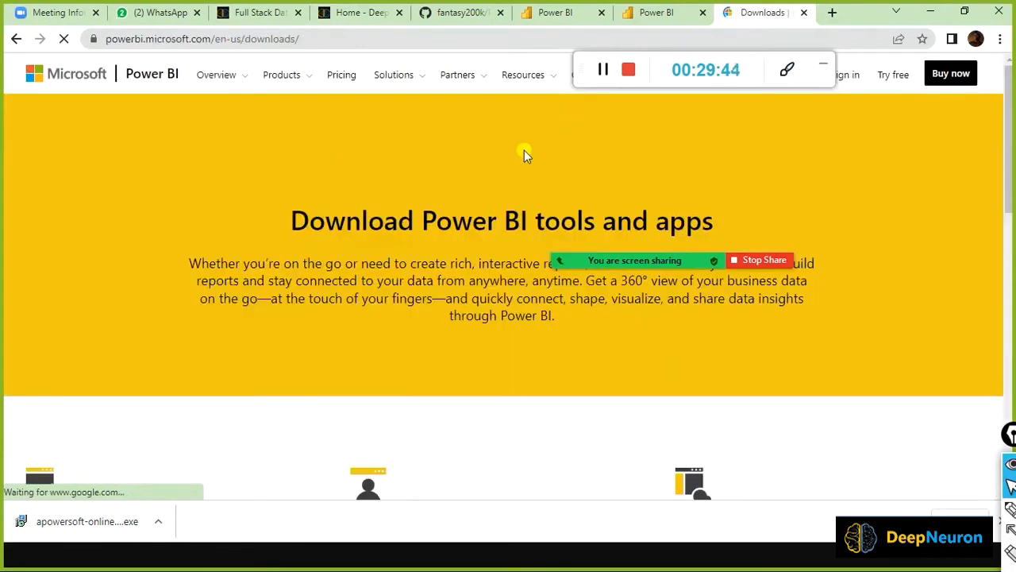
Highlight the on-premises data gateway section and download its standard-mode installer.
{"action": "scroll", "coordinate": [474, 213], "scroll_direction": "down", "scroll_amount": 3}
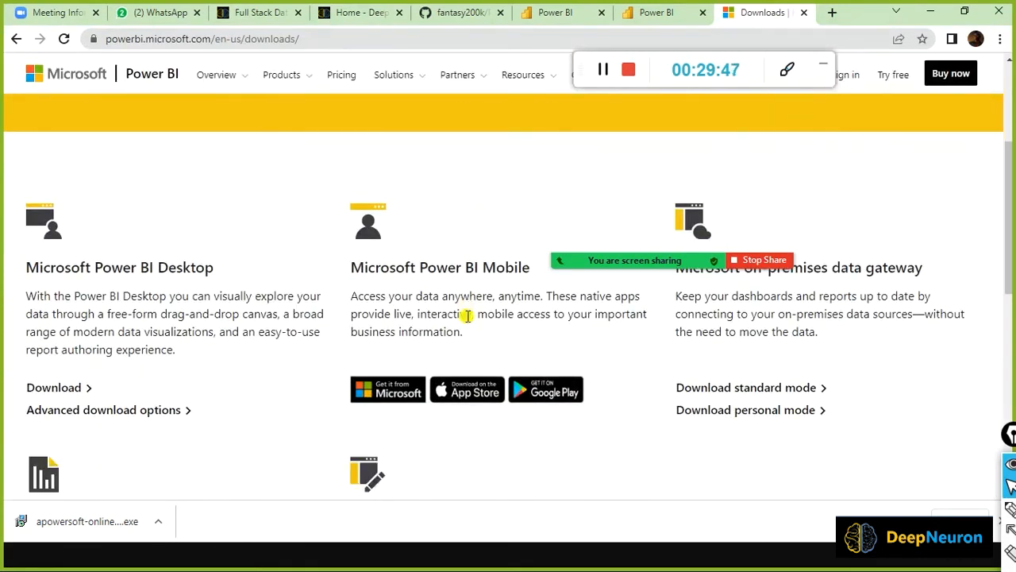
{"action": "mouse_move", "coordinate": [737, 266]}
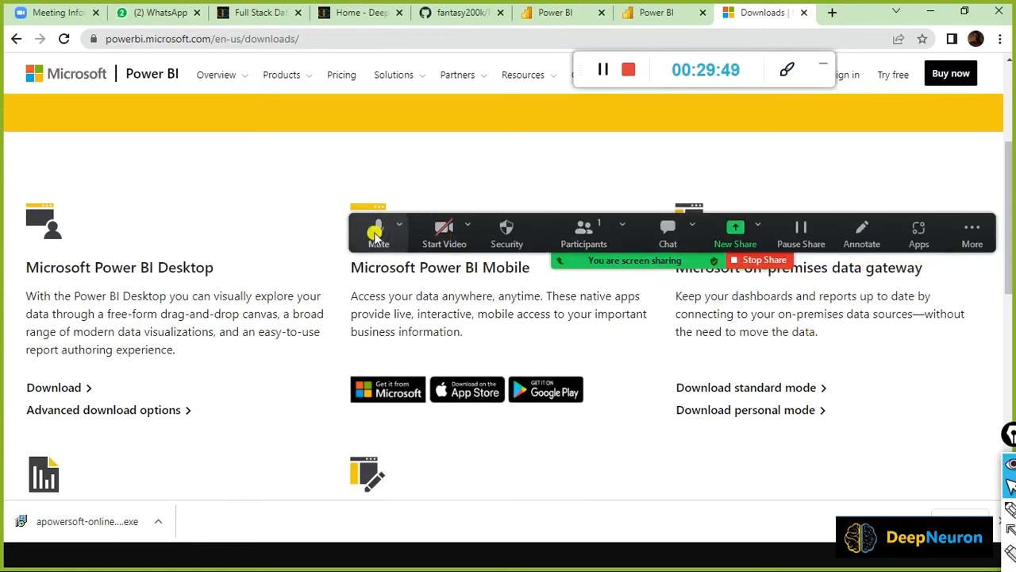
{"action": "left_click_drag", "start_coordinate": [358, 232], "coordinate": [322, 138]}
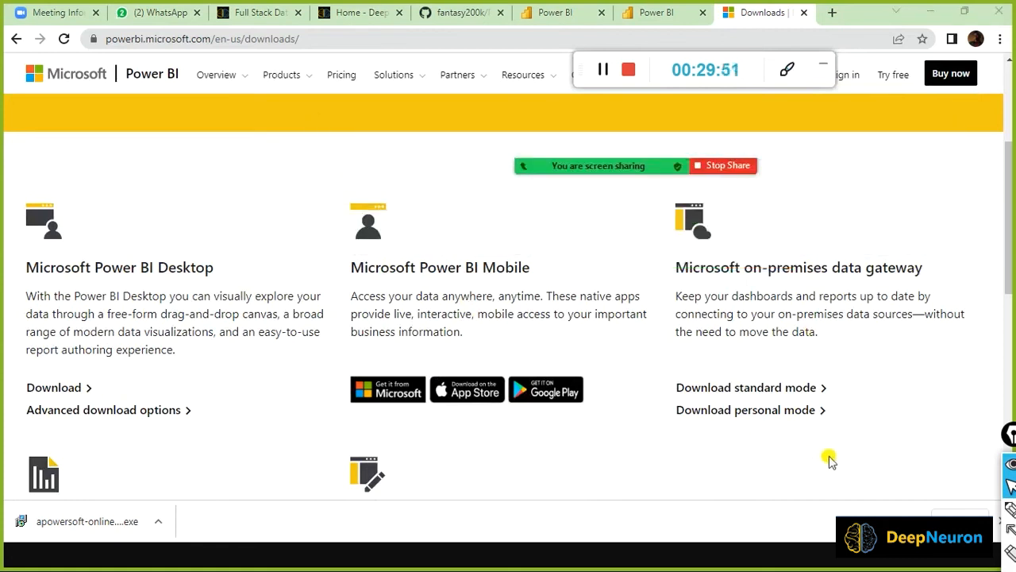
{"action": "mouse_move", "coordinate": [651, 252]}
{"action": "left_mouse_down"}
{"action": "mouse_move", "coordinate": [672, 281]}
{"action": "mouse_move", "coordinate": [973, 297]}
{"action": "left_mouse_up"}
{"action": "mouse_move", "coordinate": [652, 364]}
{"action": "left_mouse_down"}
{"action": "mouse_move", "coordinate": [683, 393]}
{"action": "mouse_move", "coordinate": [854, 406]}
{"action": "left_mouse_up"}
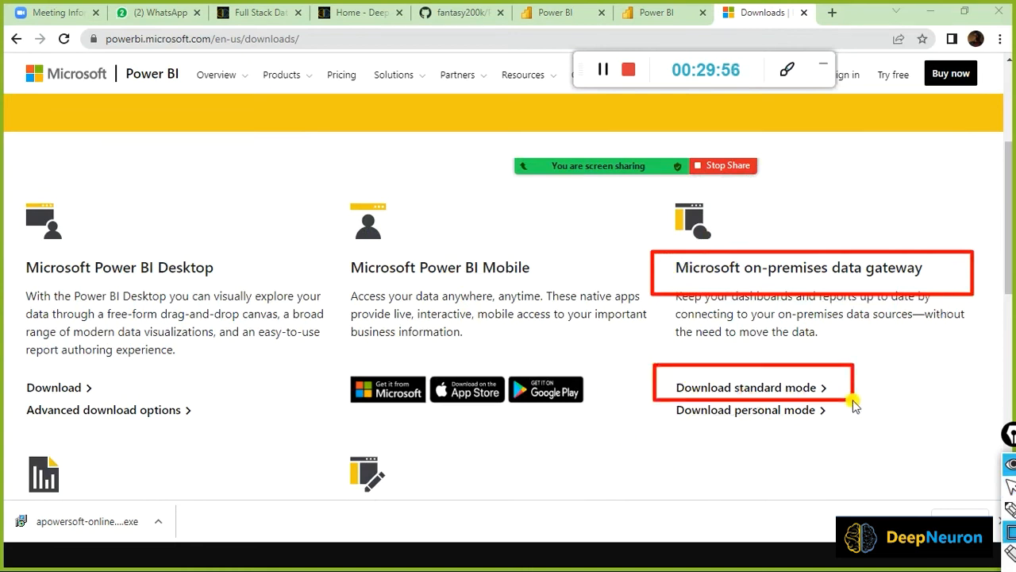
{"action": "left_click", "coordinate": [767, 388]}
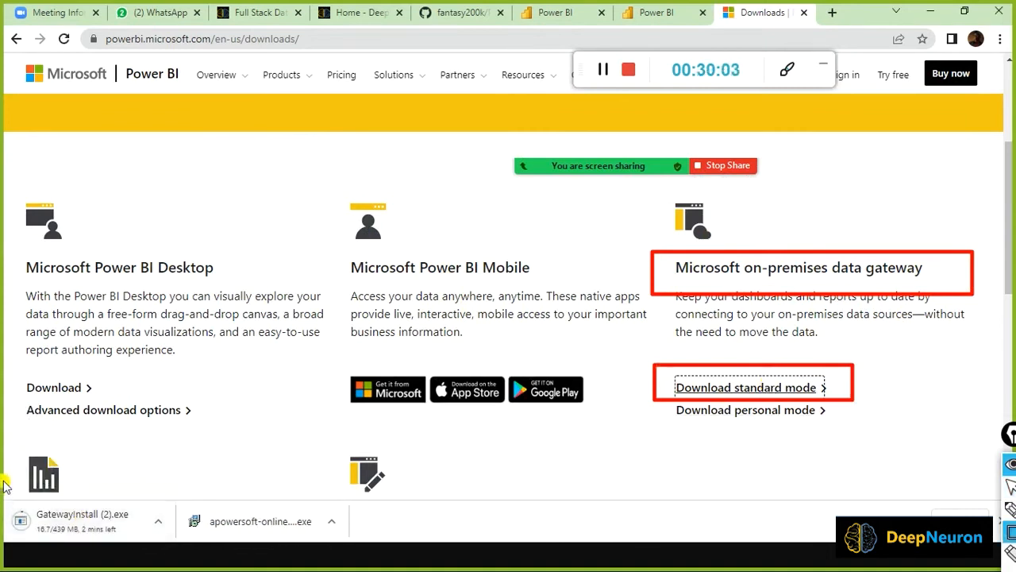
{"action": "mouse_move", "coordinate": [5, 475]}
{"action": "left_mouse_down"}
{"action": "mouse_move", "coordinate": [21, 550]}
{"action": "mouse_move", "coordinate": [162, 548]}
{"action": "left_mouse_up"}
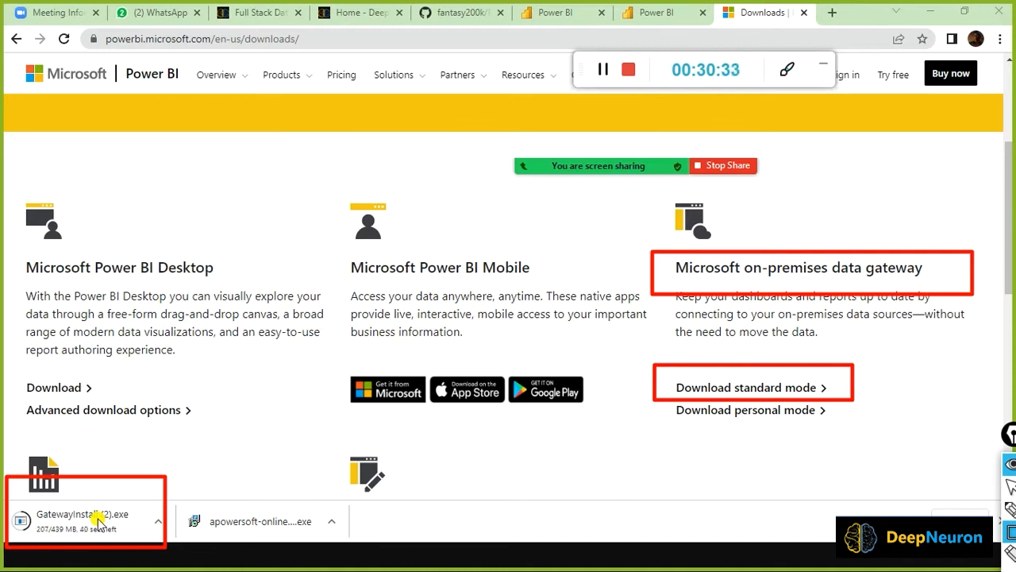
{"action": "key", "text": "super"}
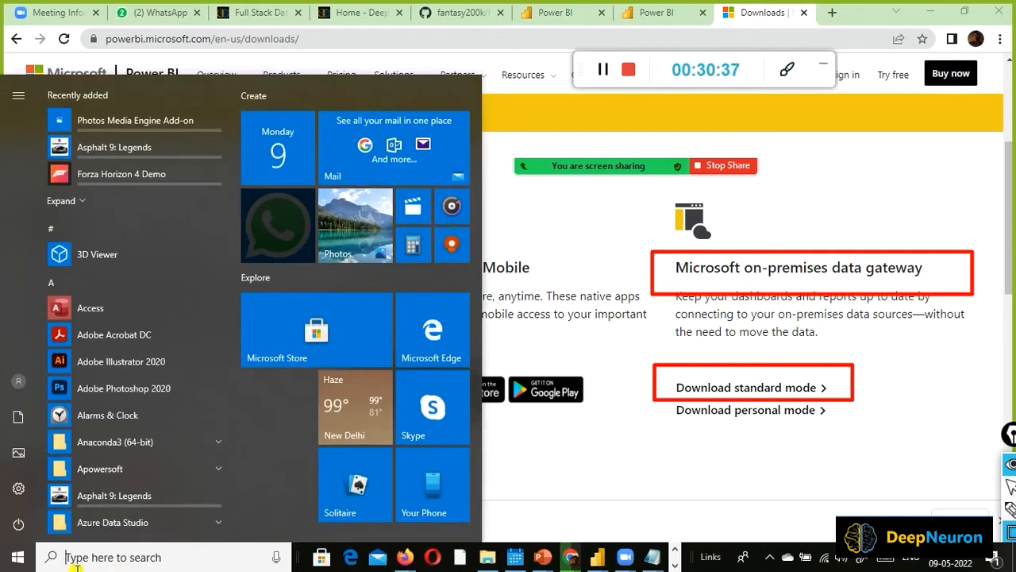
{"action": "left_click", "coordinate": [149, 557]}
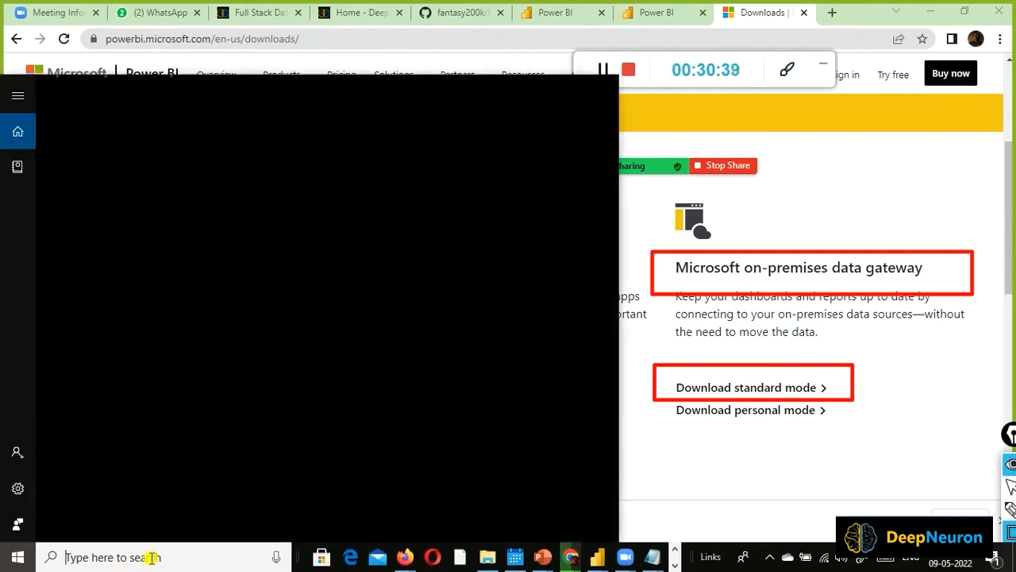
{"action": "type", "text": "gat"}
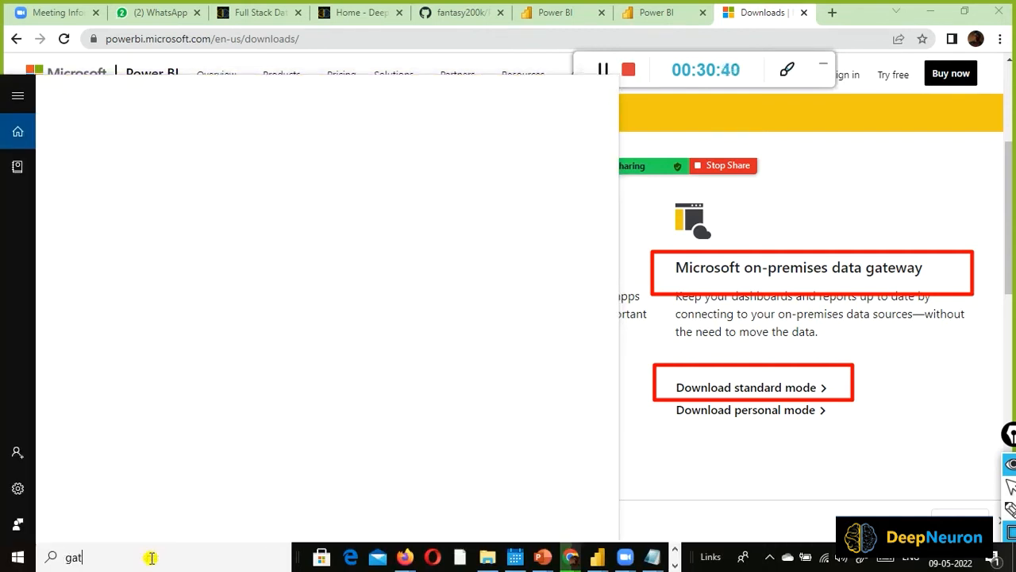
{"action": "type", "text": "way"}
{"action": "key", "text": "BackSpace"}
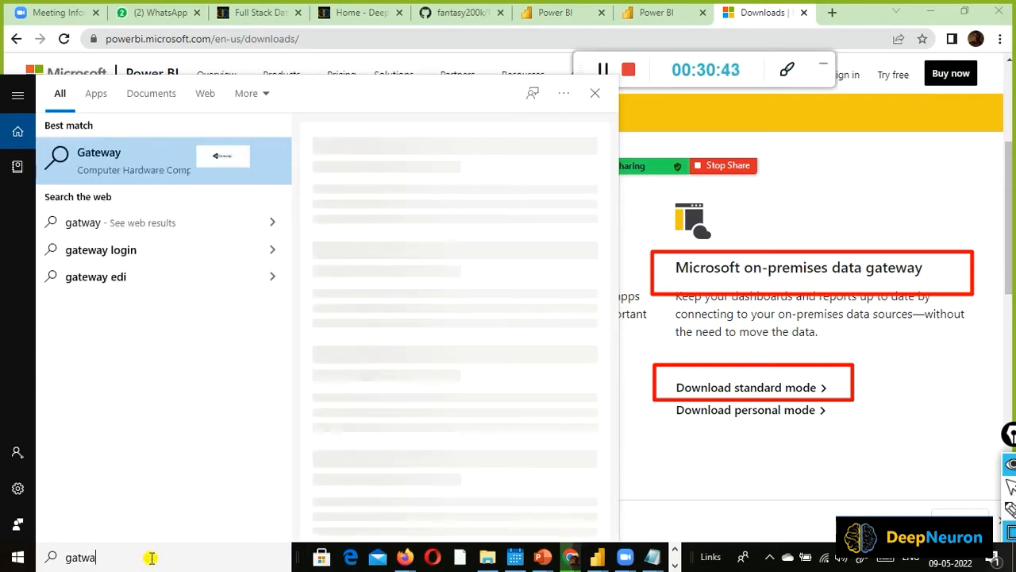
{"action": "key", "text": "BackSpace"}
{"action": "key", "text": "BackSpace"}
{"action": "key", "text": "BackSpace"}
{"action": "type", "text": "t"}
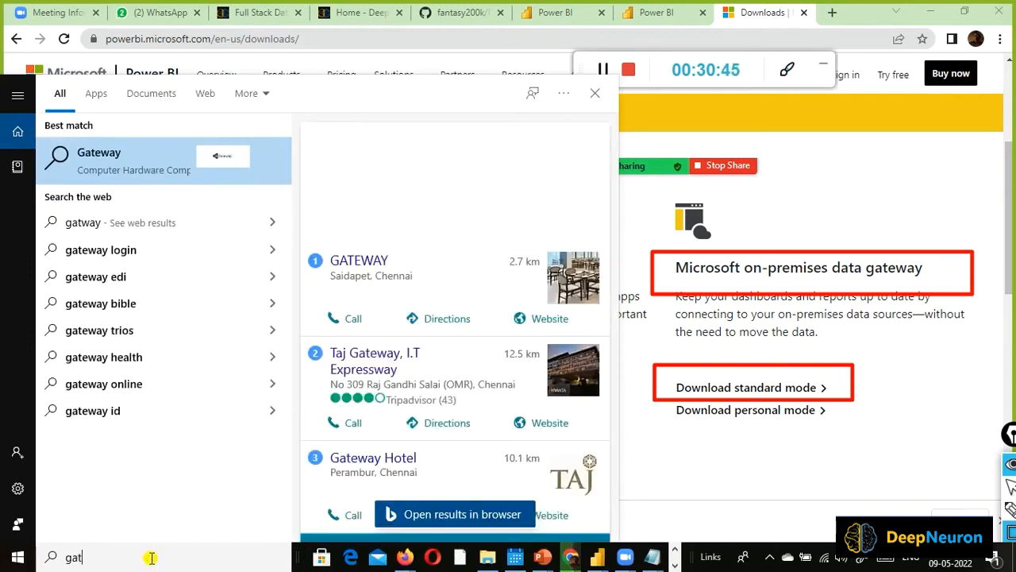
{"action": "type", "text": "eway"}
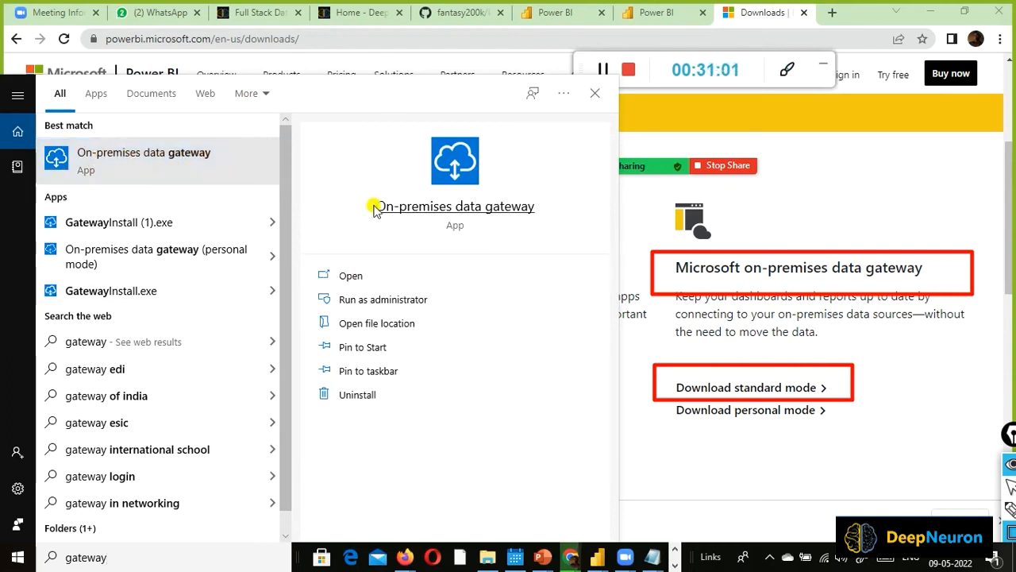
{"action": "left_click", "coordinate": [714, 498]}
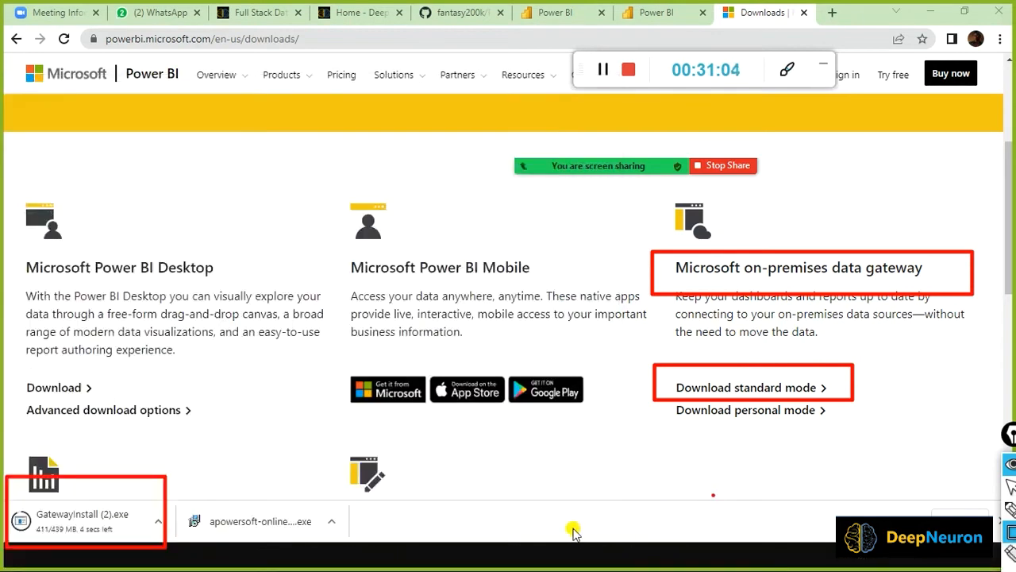
Wait for GatewayInstall (2).exe to finish downloading, then return to the Power BI dataflow tab.
{"action": "key", "text": "super"}
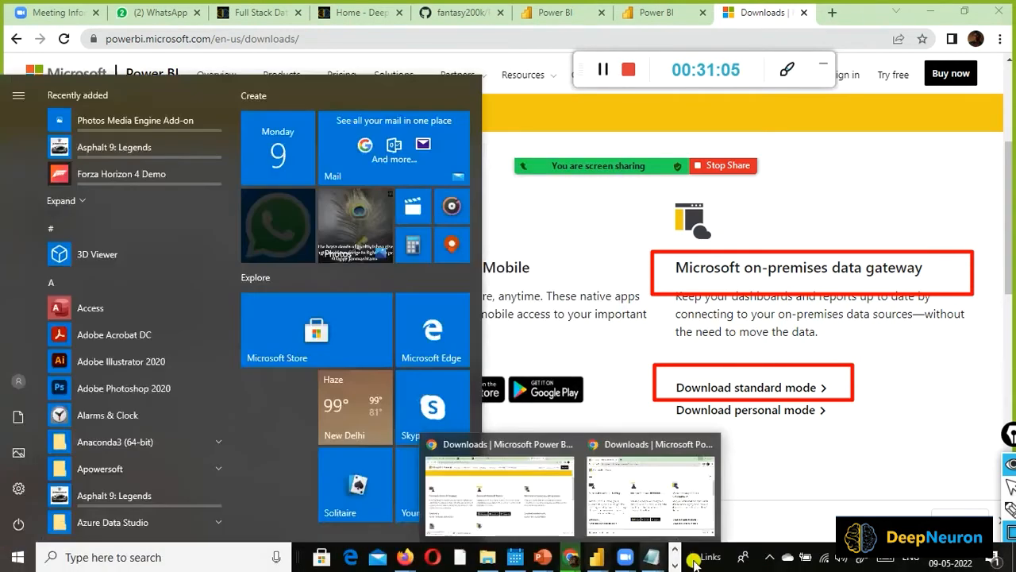
{"action": "left_click", "coordinate": [640, 488]}
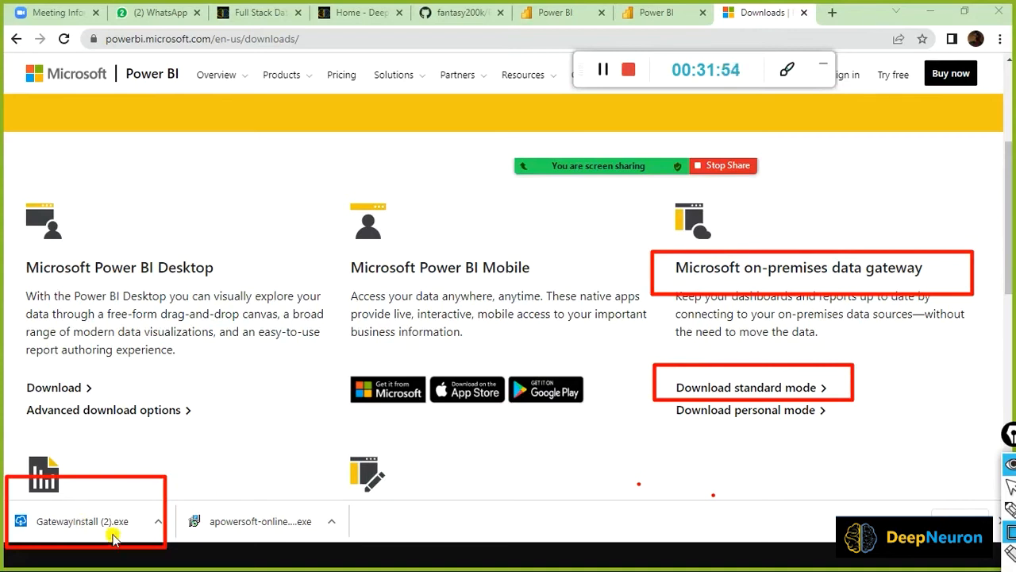
{"action": "key", "text": "super"}
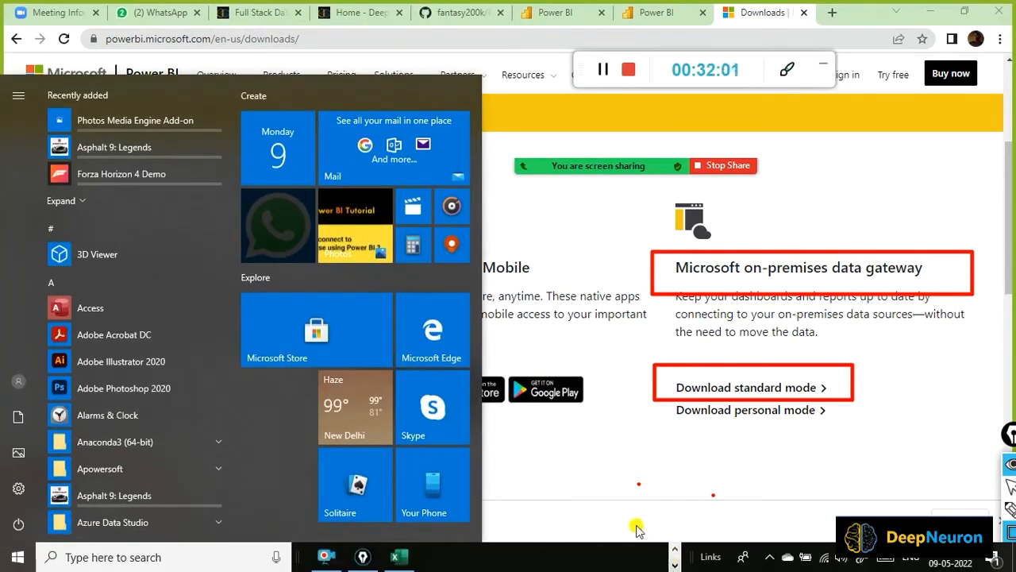
{"action": "left_click", "coordinate": [582, 486]}
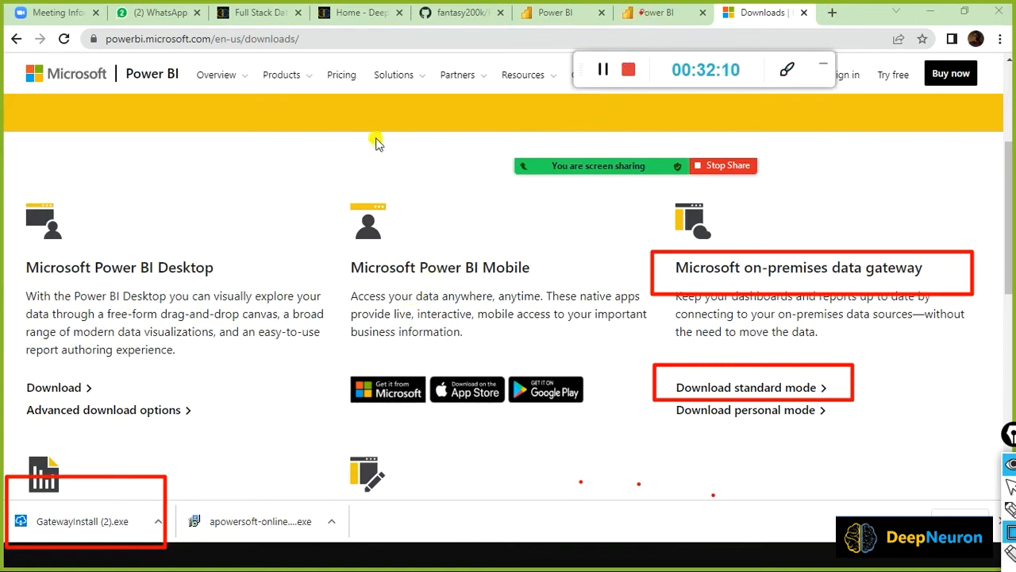
{"action": "left_click", "coordinate": [548, 13]}
On the preview tab, box the d:/dat1/aggsales.csv file path and point an arrow at it.
{"action": "left_click", "coordinate": [664, 15]}
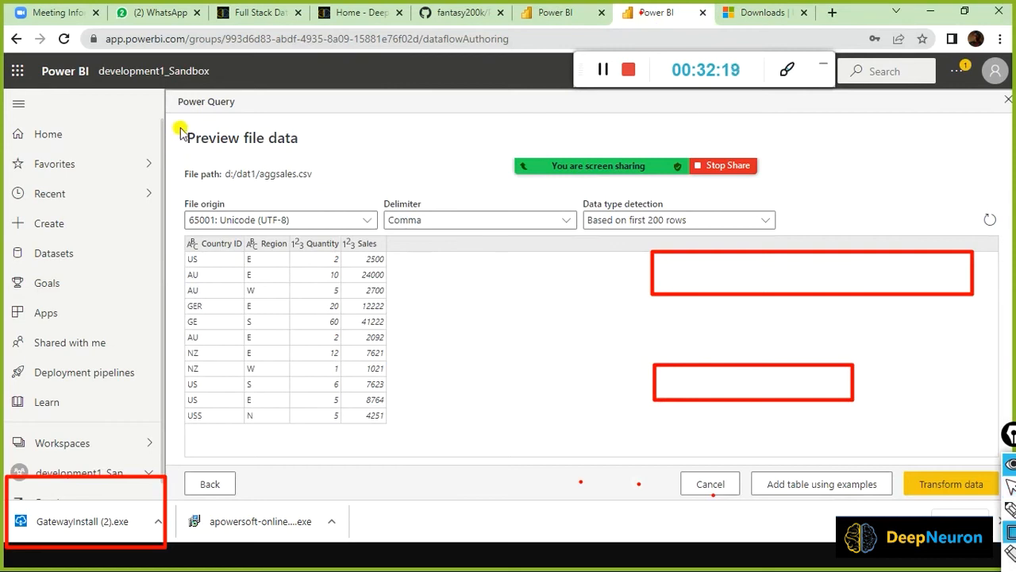
{"action": "mouse_move", "coordinate": [177, 144]}
{"action": "left_mouse_down"}
{"action": "mouse_move", "coordinate": [254, 182]}
{"action": "mouse_move", "coordinate": [334, 190]}
{"action": "left_mouse_up"}
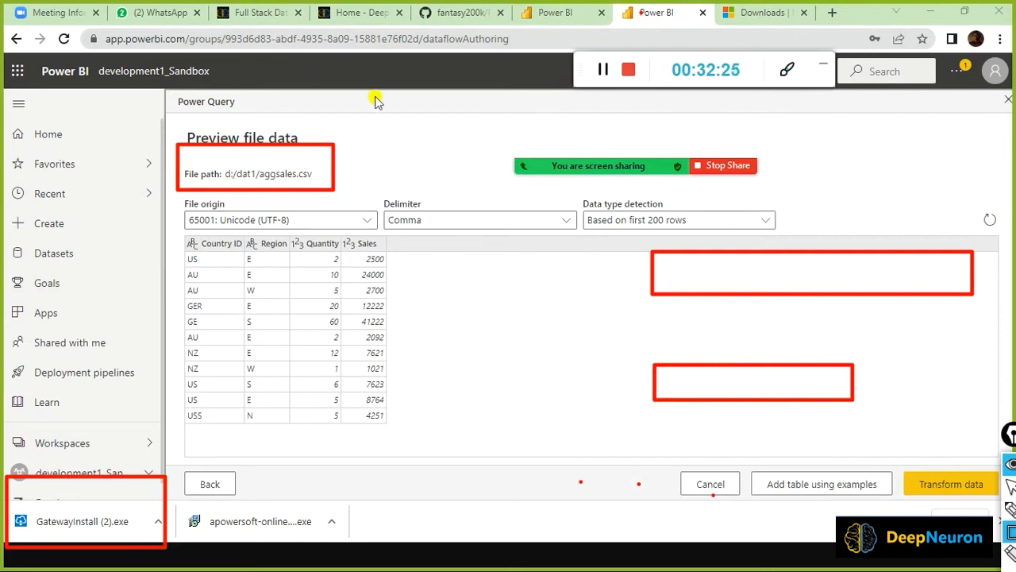
{"action": "mouse_move", "coordinate": [375, 99]}
{"action": "left_mouse_down"}
{"action": "mouse_move", "coordinate": [328, 148]}
{"action": "mouse_move", "coordinate": [337, 157]}
{"action": "left_mouse_up"}
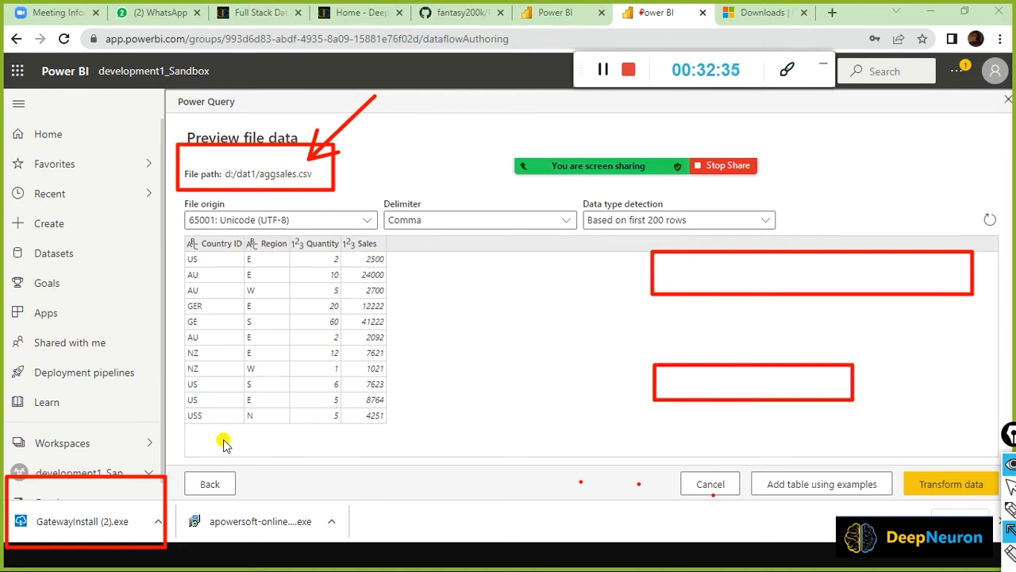
{"action": "left_click", "coordinate": [211, 483]}
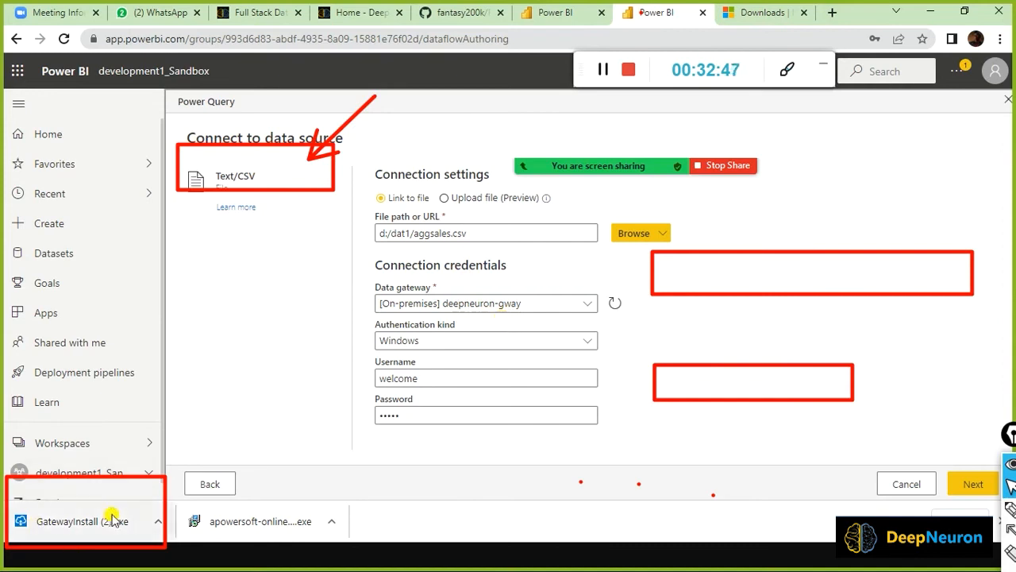
{"action": "mouse_move", "coordinate": [305, 379]}
{"action": "left_mouse_down"}
{"action": "mouse_move", "coordinate": [80, 551]}
{"action": "mouse_move", "coordinate": [125, 476]}
{"action": "mouse_move", "coordinate": [115, 496]}
{"action": "left_mouse_up"}
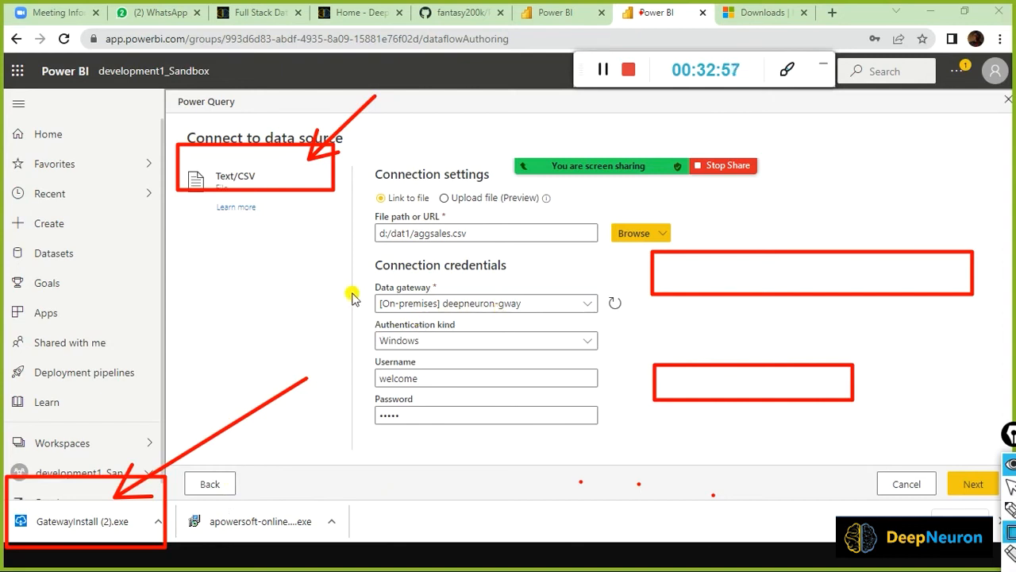
{"action": "left_click_drag", "start_coordinate": [350, 287], "coordinate": [608, 324]}
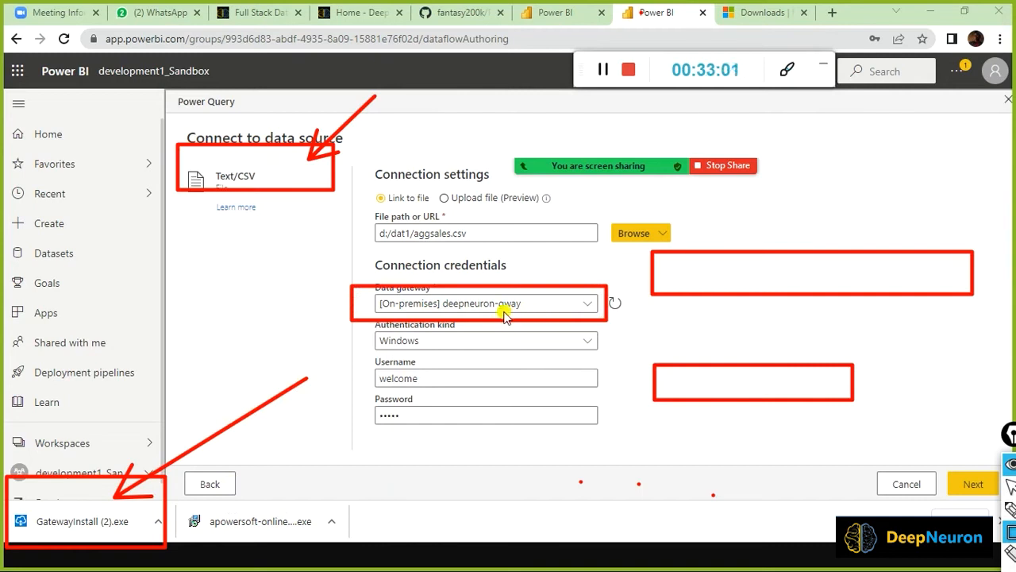
{"action": "key", "text": "ctrl+shift+2"}
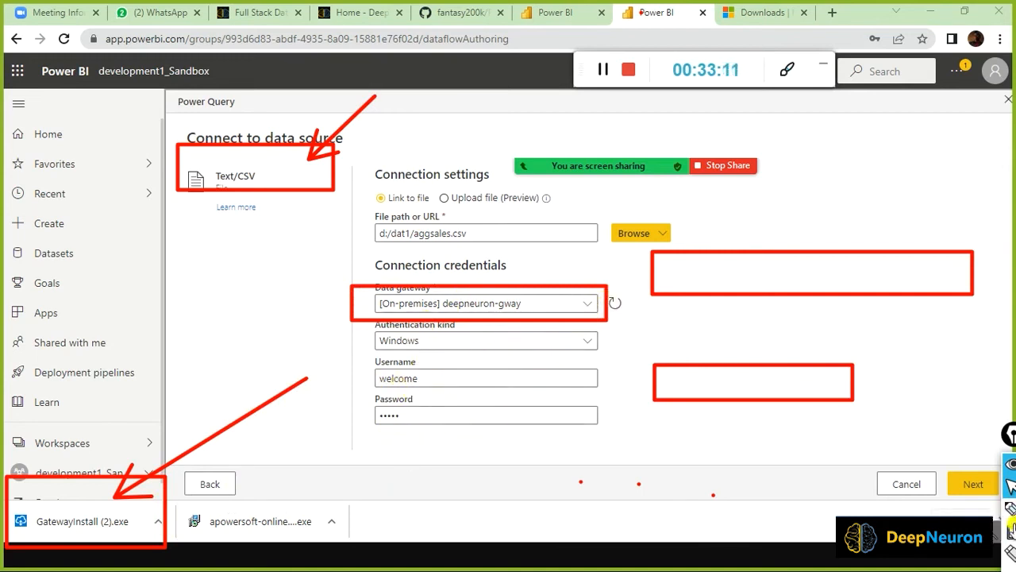
{"action": "left_click", "coordinate": [973, 484]}
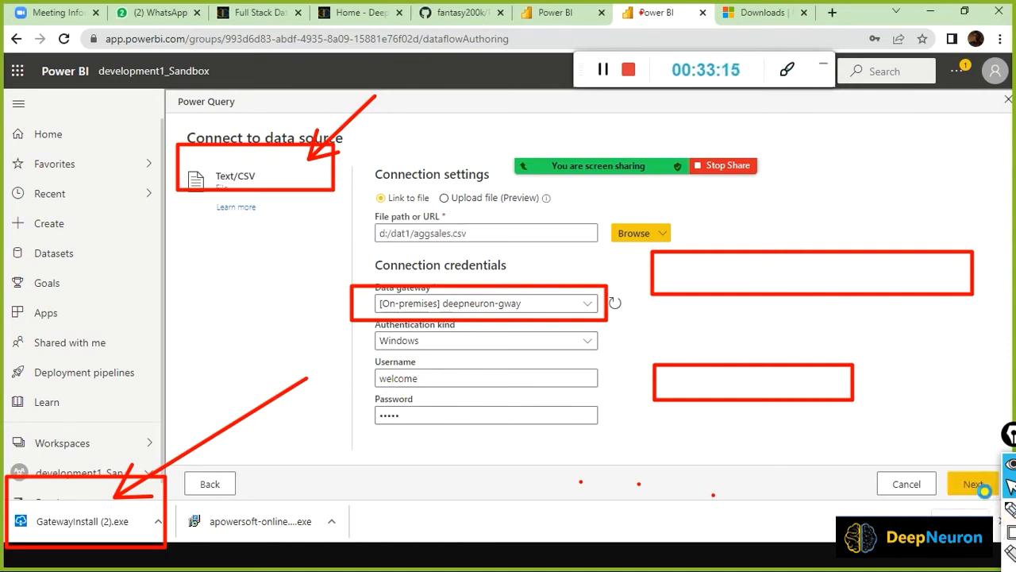
{"action": "mouse_move", "coordinate": [639, 164]}
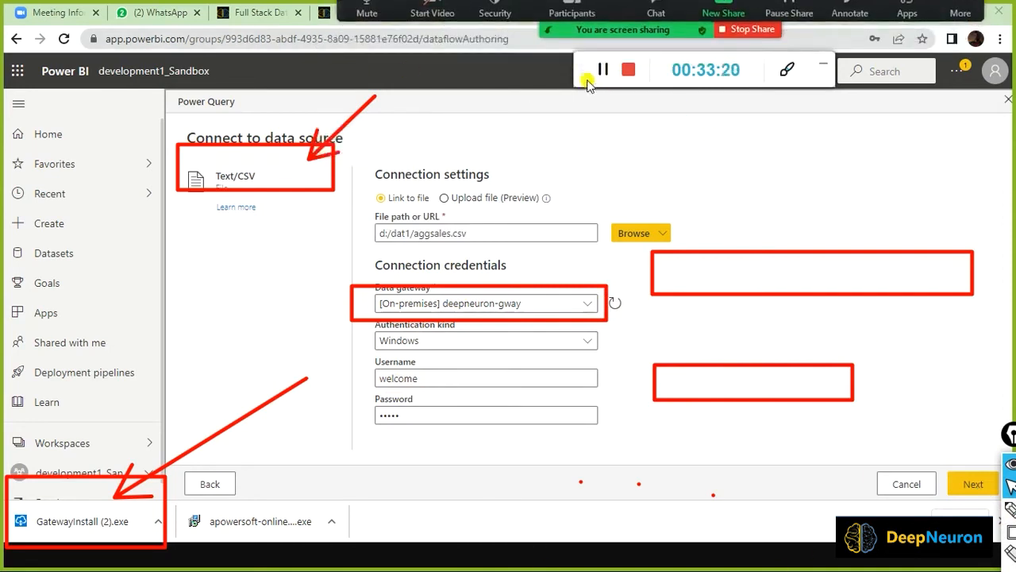
{"action": "left_click_drag", "start_coordinate": [583, 78], "coordinate": [601, 97]}
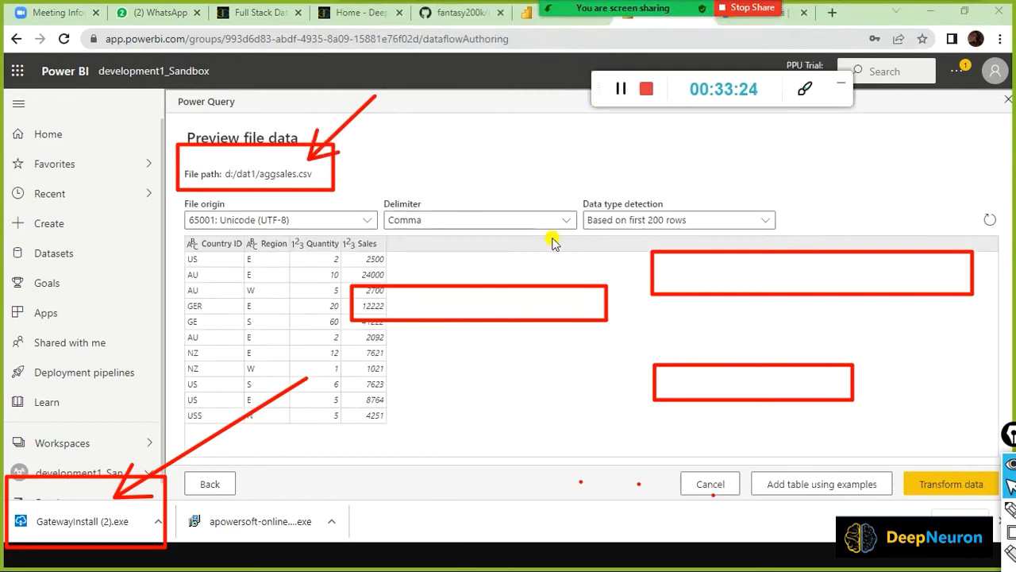
Clear the annotations and load aggsales into the Power Query Online editor via Transform data.
{"action": "key", "text": "ctrl+shift+7"}
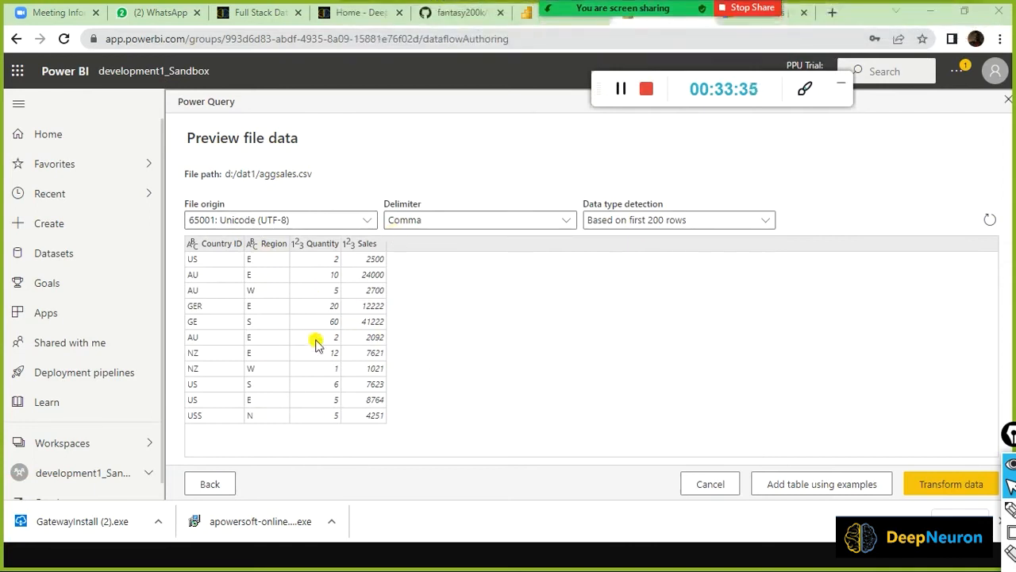
{"action": "left_click", "coordinate": [920, 485]}
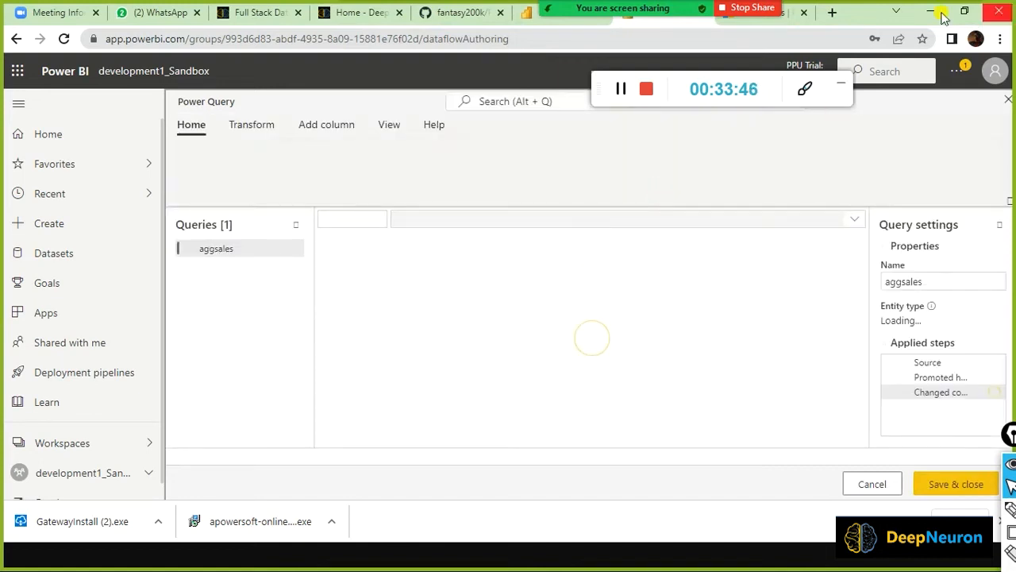
{"action": "left_click", "coordinate": [962, 75]}
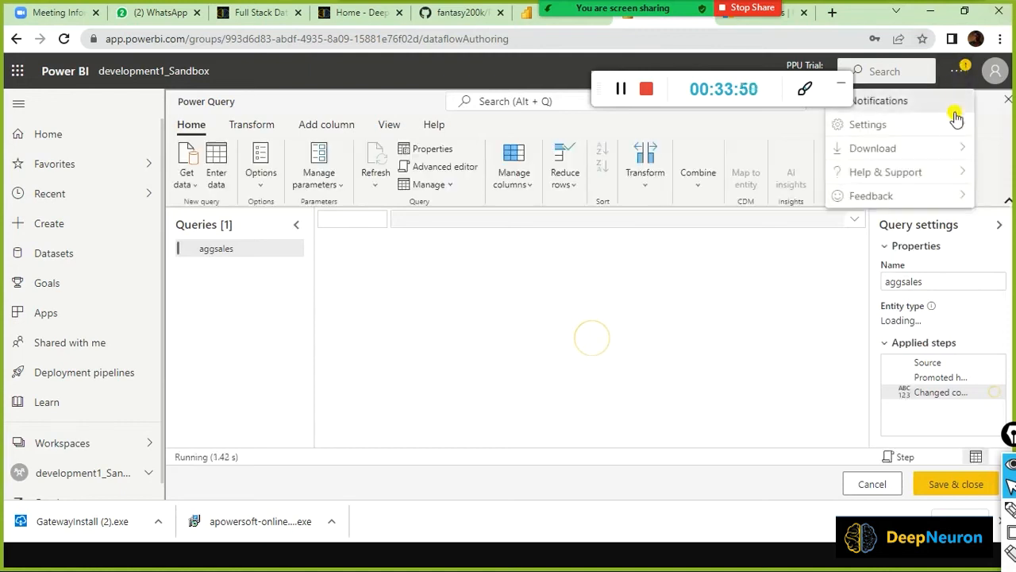
{"action": "left_click", "coordinate": [402, 97]}
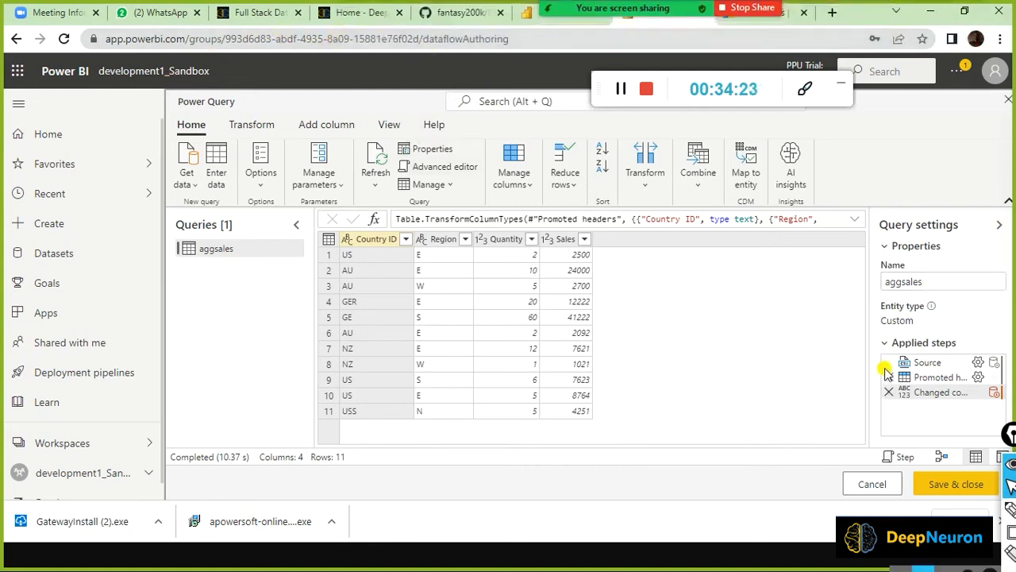
Show the Transform commands, compare with the desktop editor, and open Group by.
{"action": "mouse_move", "coordinate": [886, 370]}
{"action": "left_click", "coordinate": [256, 129]}
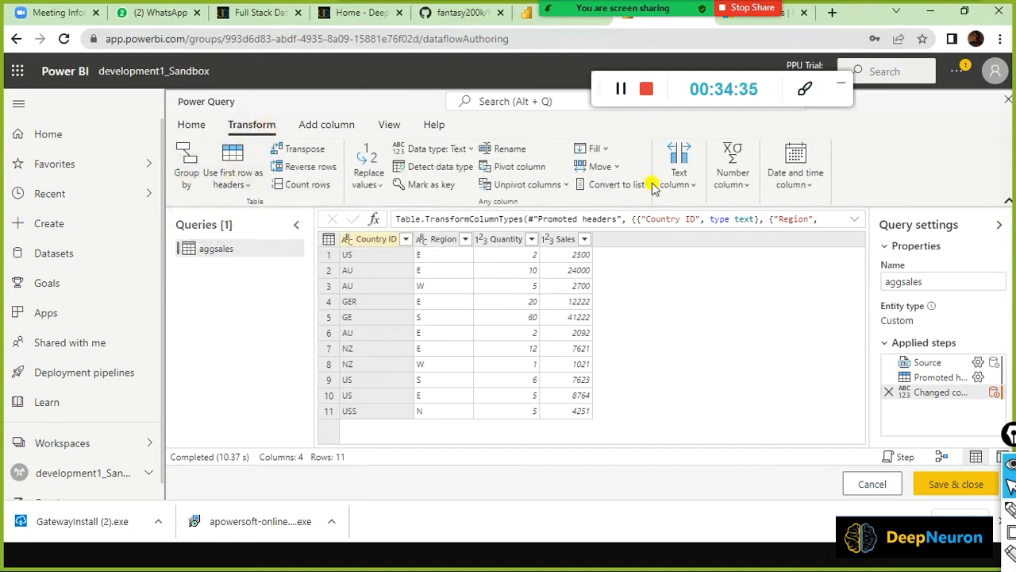
{"action": "key", "text": "alt+Tab"}
{"action": "key", "text": "alt+Tab"}
{"action": "key", "text": "alt+Tab"}
{"action": "key", "text": "alt+Tab"}
{"action": "key", "text": "alt+Tab"}
{"action": "key", "text": "alt+Tab"}
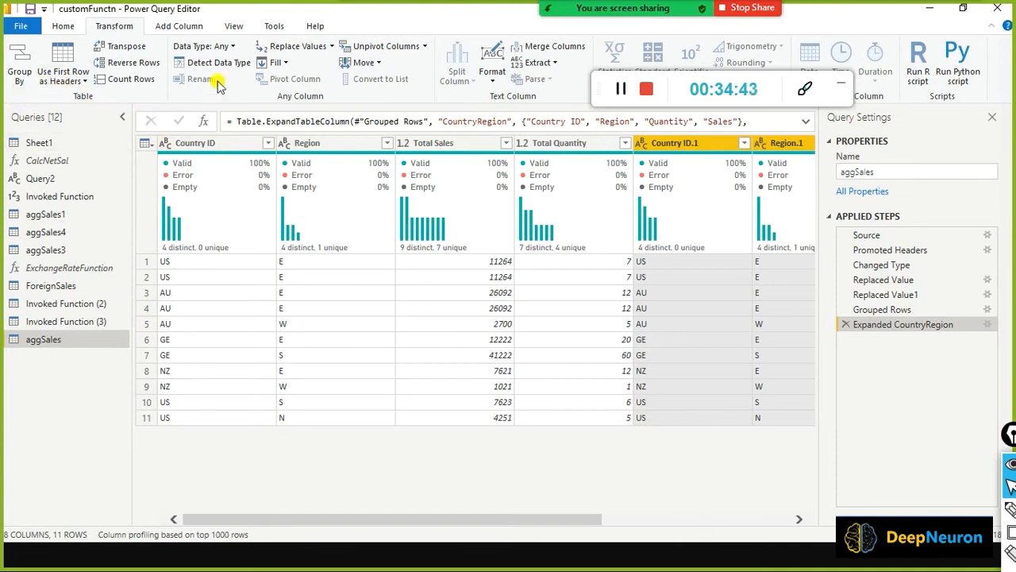
{"action": "key", "text": "alt+Tab"}
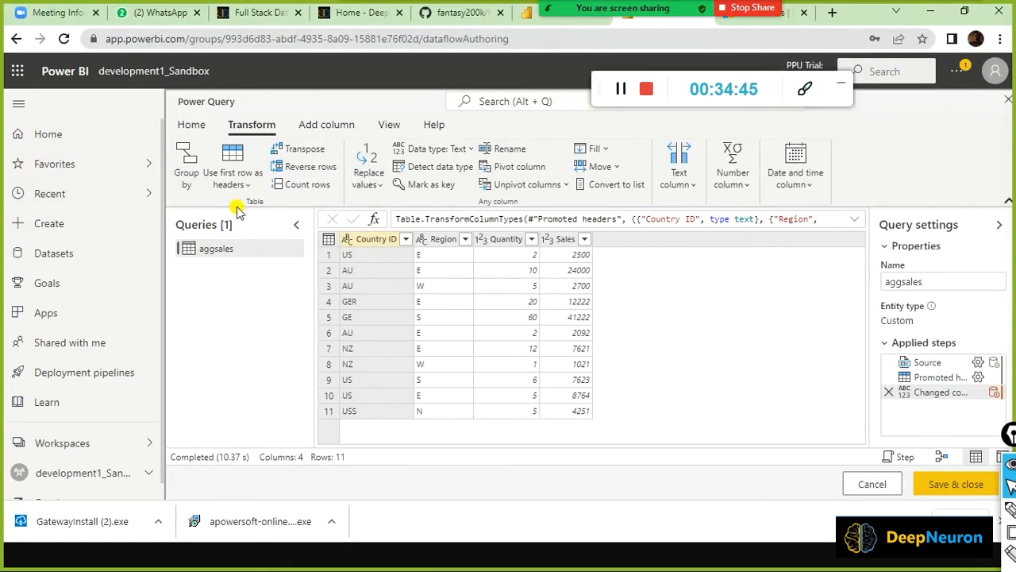
{"action": "key", "text": "alt+Tab"}
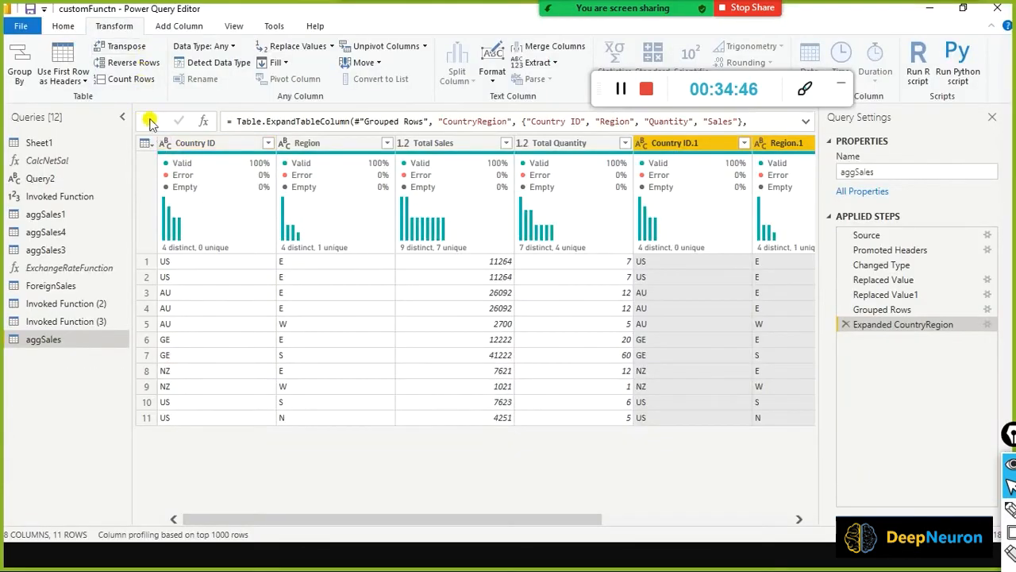
{"action": "key", "text": "alt+Tab"}
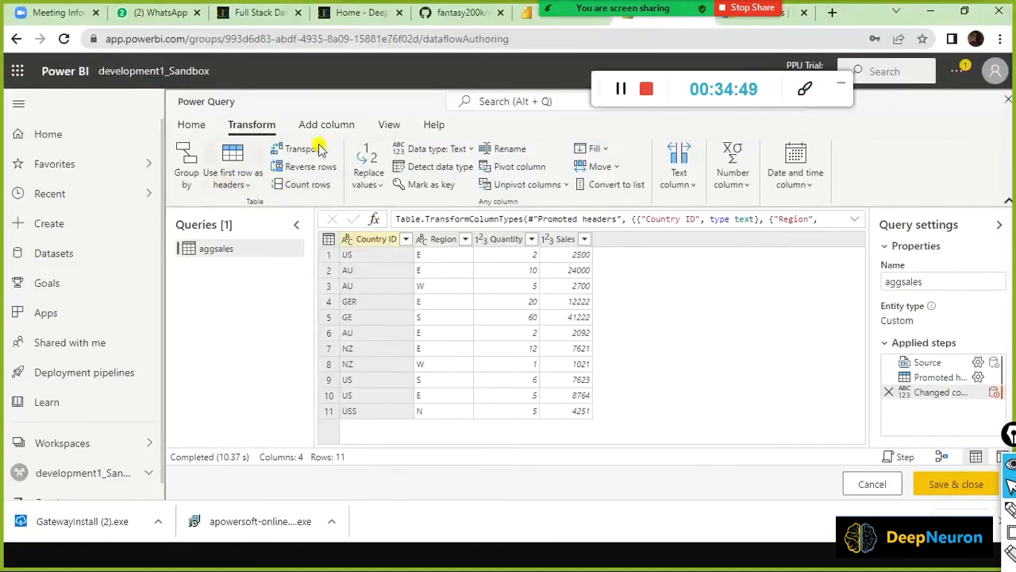
{"action": "key", "text": "alt+Tab"}
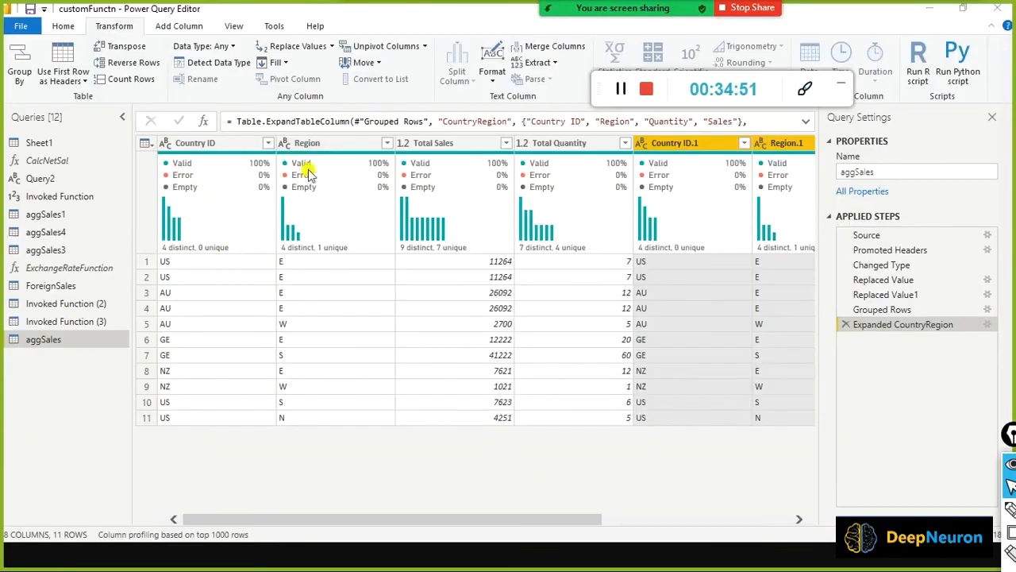
{"action": "key", "text": "alt+Tab"}
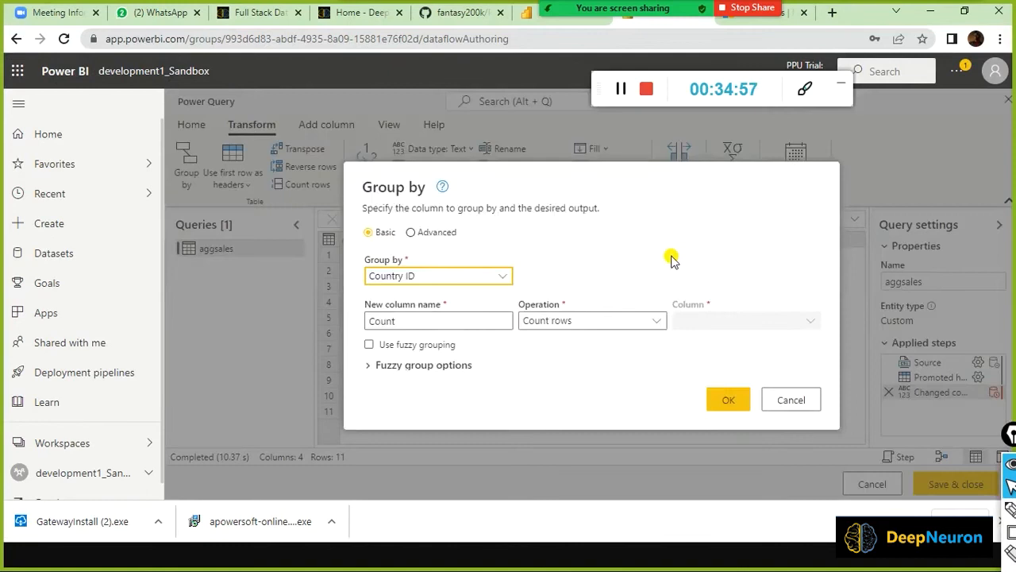
{"action": "left_click", "coordinate": [623, 191]}
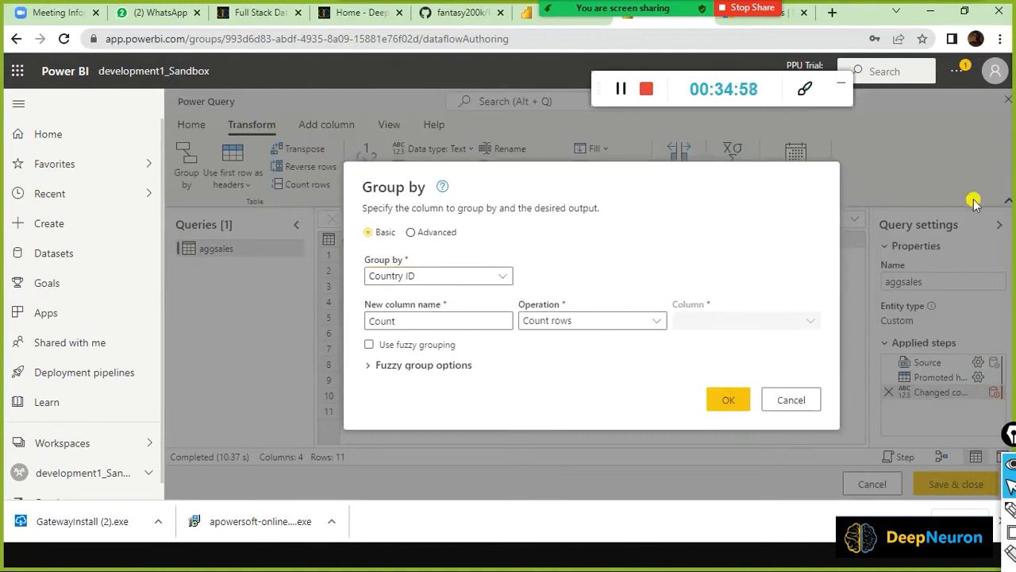
Cancel the Group by dialog and switch to the desktop editor showing aggSales.
{"action": "left_click", "coordinate": [778, 402]}
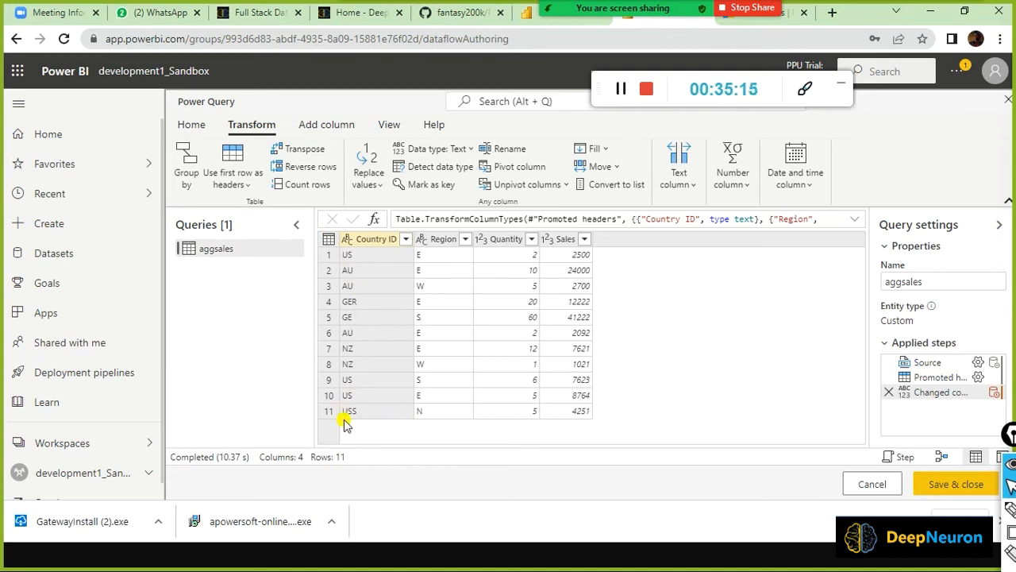
{"action": "key", "text": "alt+Tab"}
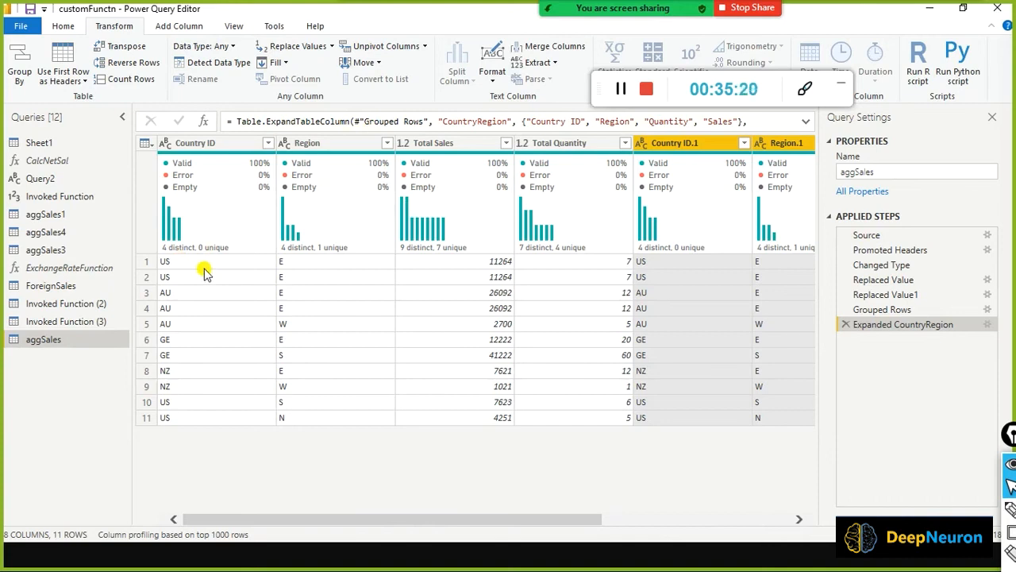
Start Replace Values on the desktop Country ID column, then cancel it without changes.
{"action": "right_click", "coordinate": [212, 151]}
{"action": "left_click", "coordinate": [272, 323]}
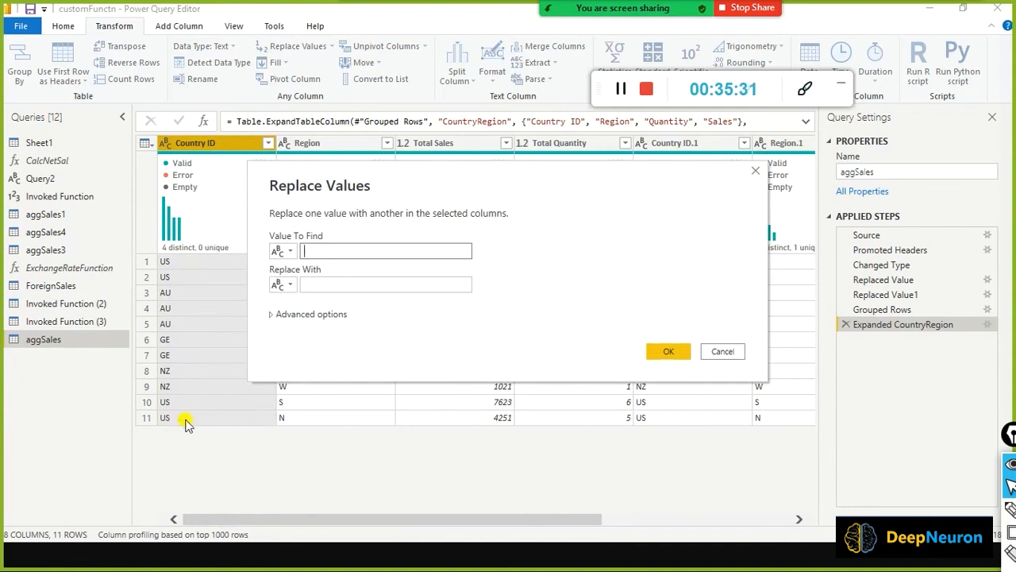
{"action": "key", "text": "alt+Tab"}
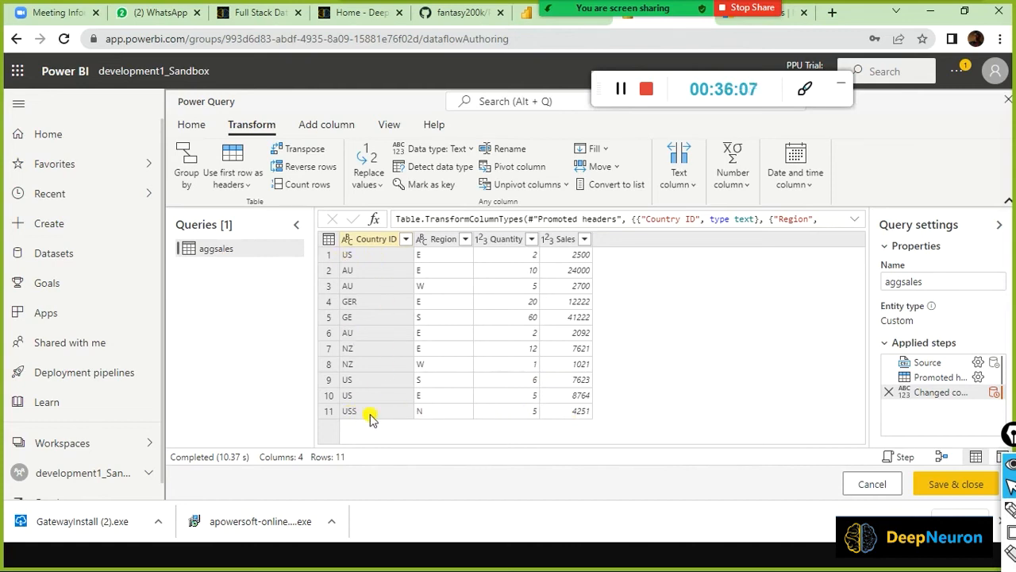
{"action": "key", "text": "alt+Tab"}
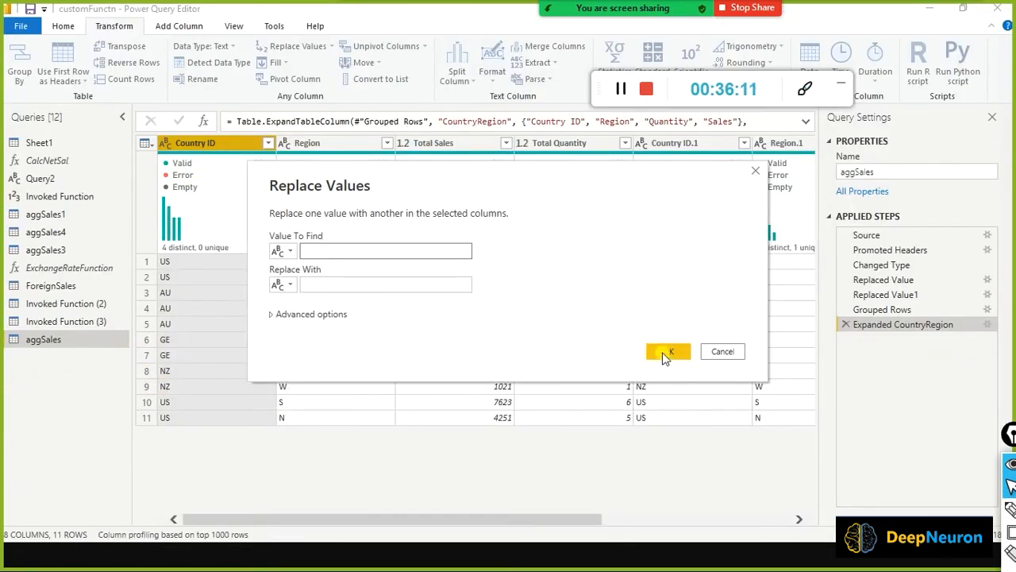
{"action": "left_click", "coordinate": [721, 351]}
Back in Power Query Online, open and dismiss the Country ID column menu.
{"action": "key", "text": "alt+Tab"}
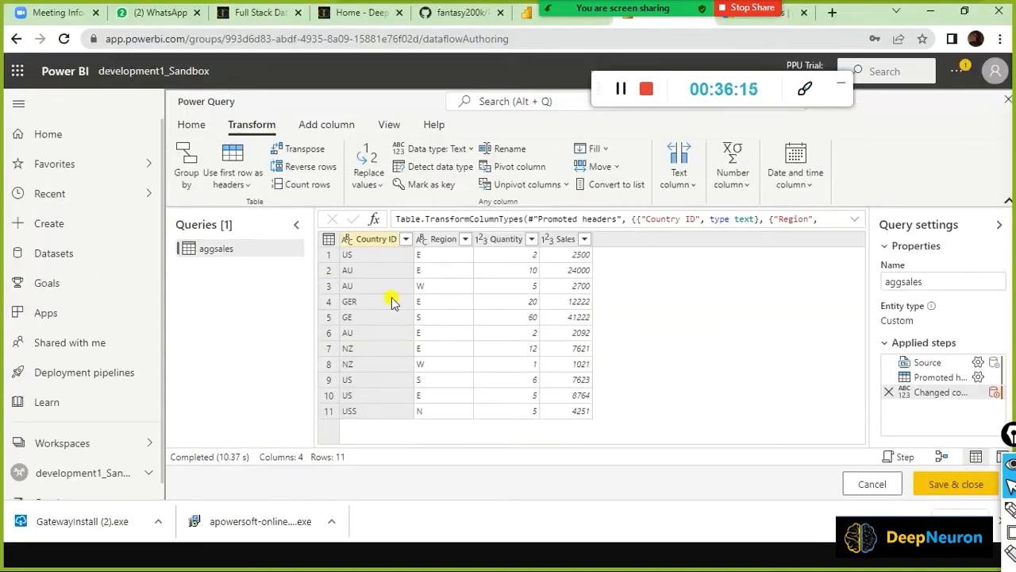
{"action": "right_click", "coordinate": [378, 238]}
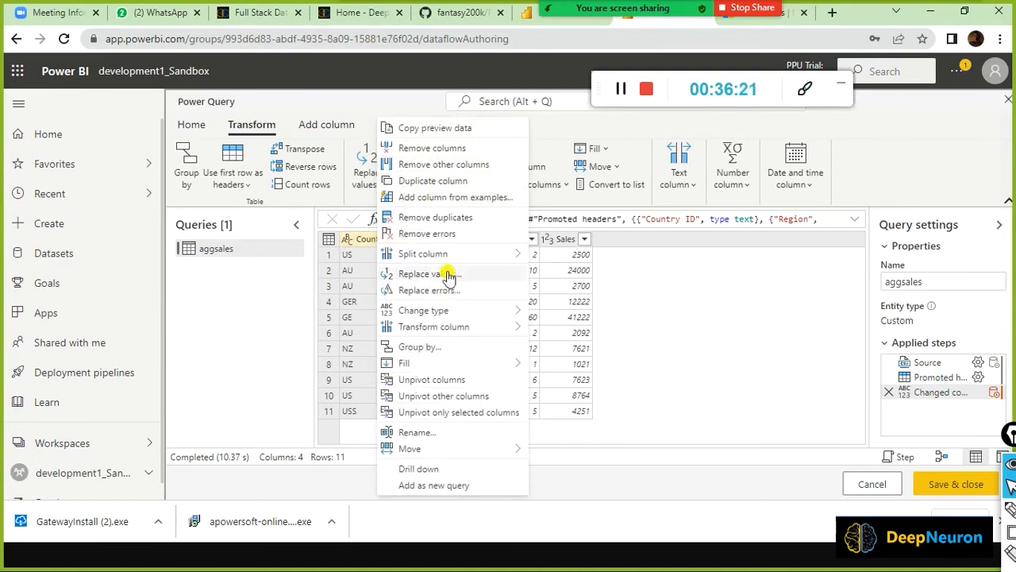
{"action": "left_click", "coordinate": [725, 307]}
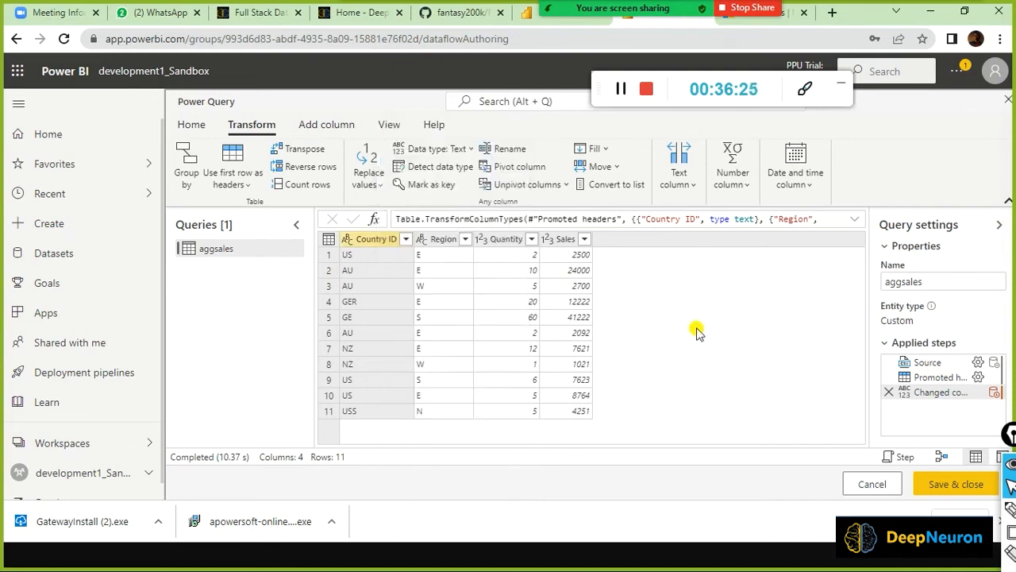
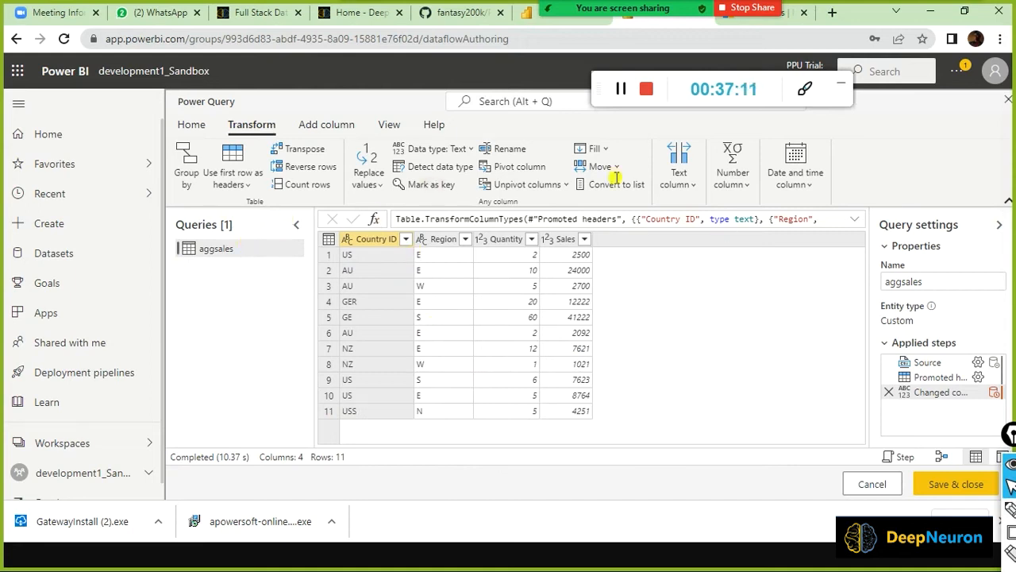
Open Group by for aggsales and name the new column 'Total Sales', fixing the typo.
{"action": "left_click", "coordinate": [187, 163]}
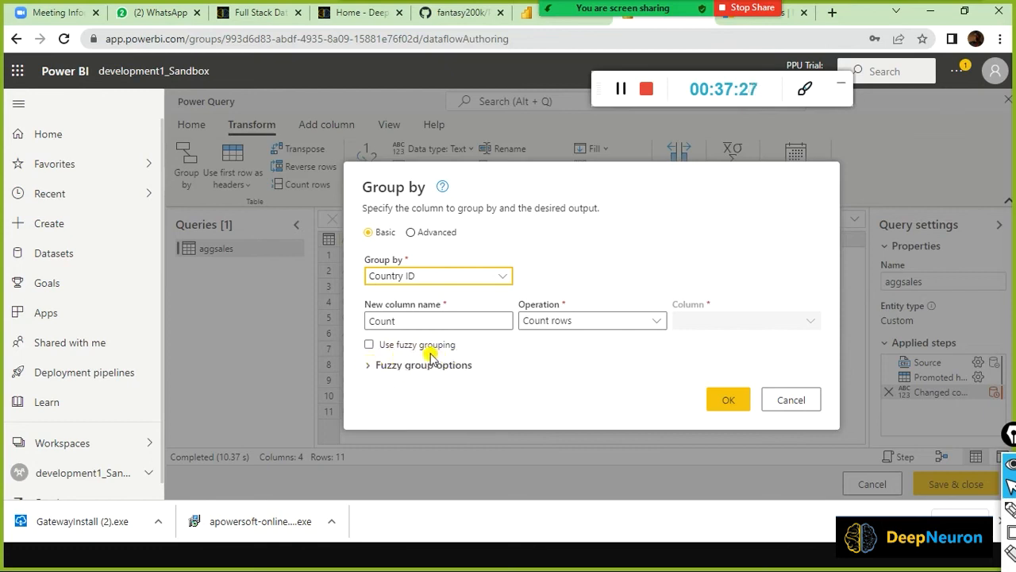
{"action": "double_click", "coordinate": [466, 320]}
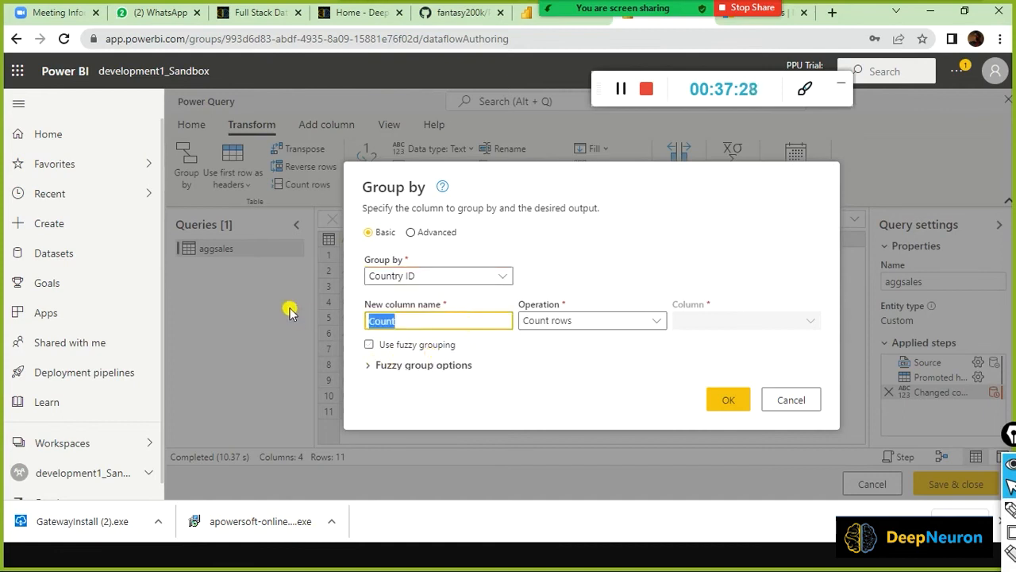
{"action": "type", "text": "Total Salse"}
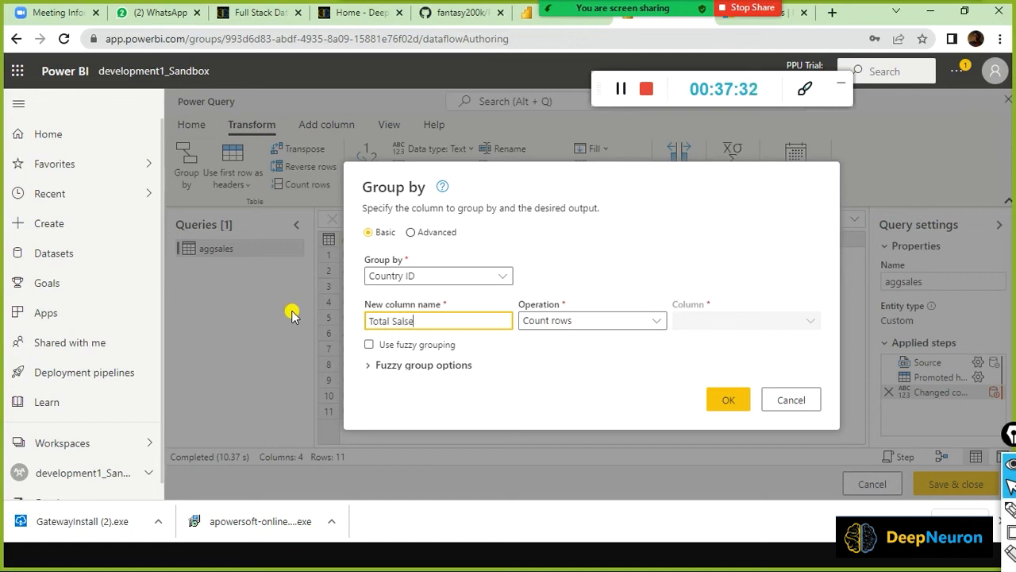
{"action": "key", "text": "BackSpace"}
{"action": "key", "text": "BackSpace"}
{"action": "type", "text": "es"}
{"action": "key", "text": "Tab"}
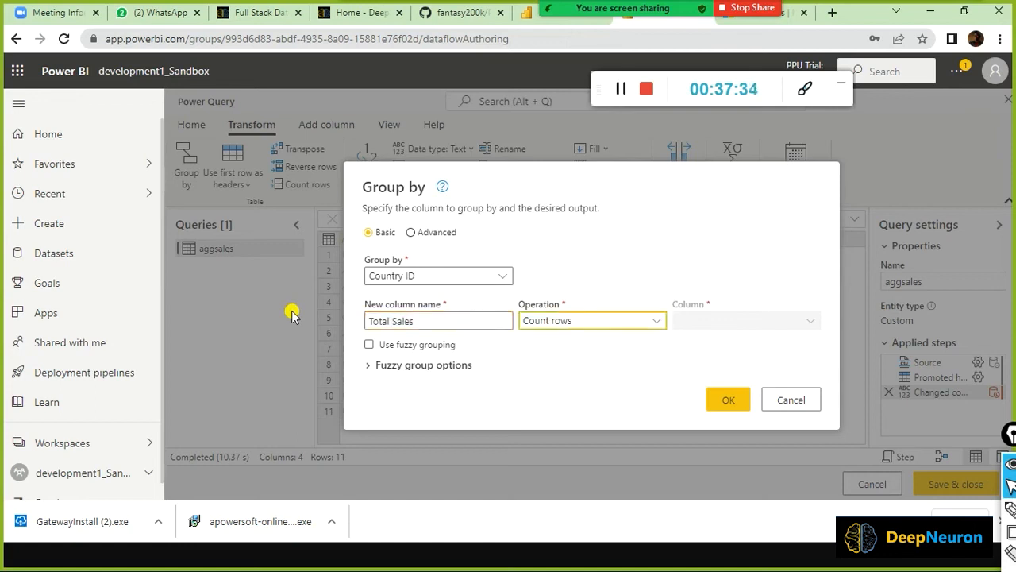
{"action": "left_click", "coordinate": [687, 184]}
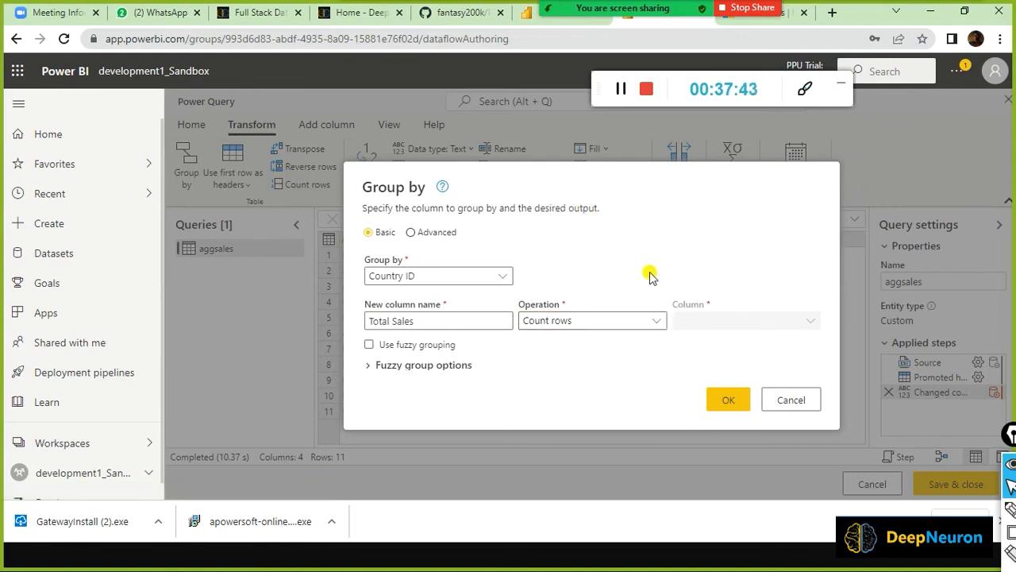
Try fuzzy grouping with Sum of Sales and the advanced layout, then cancel the dialog.
{"action": "left_click", "coordinate": [369, 344]}
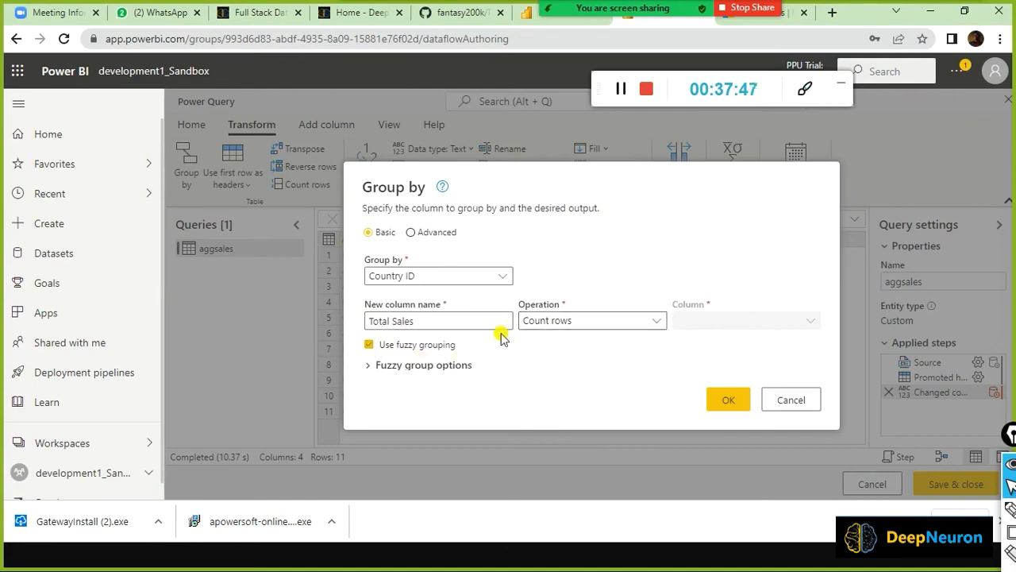
{"action": "left_click", "coordinate": [647, 318]}
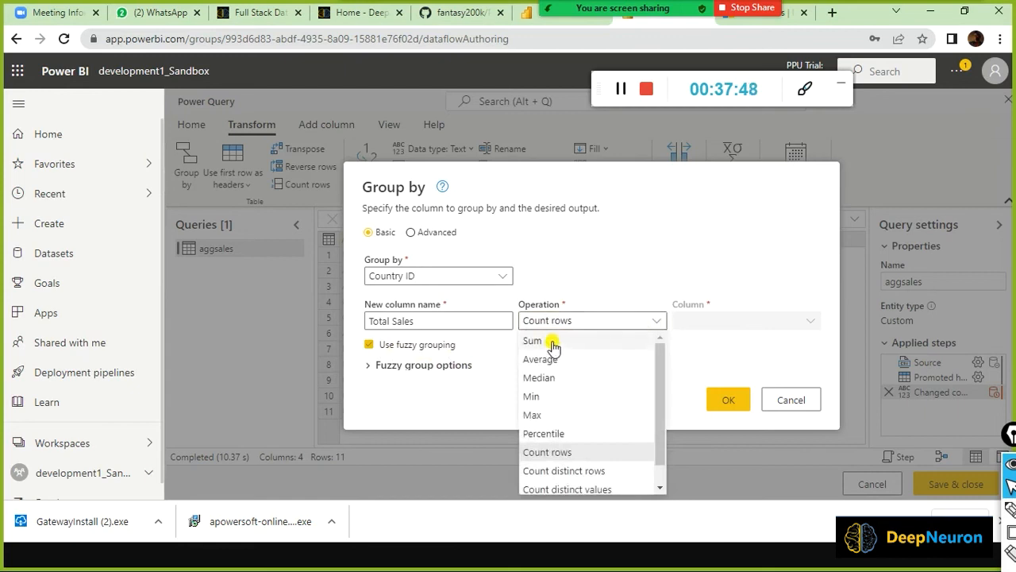
{"action": "left_click", "coordinate": [553, 342]}
{"action": "left_click", "coordinate": [762, 322]}
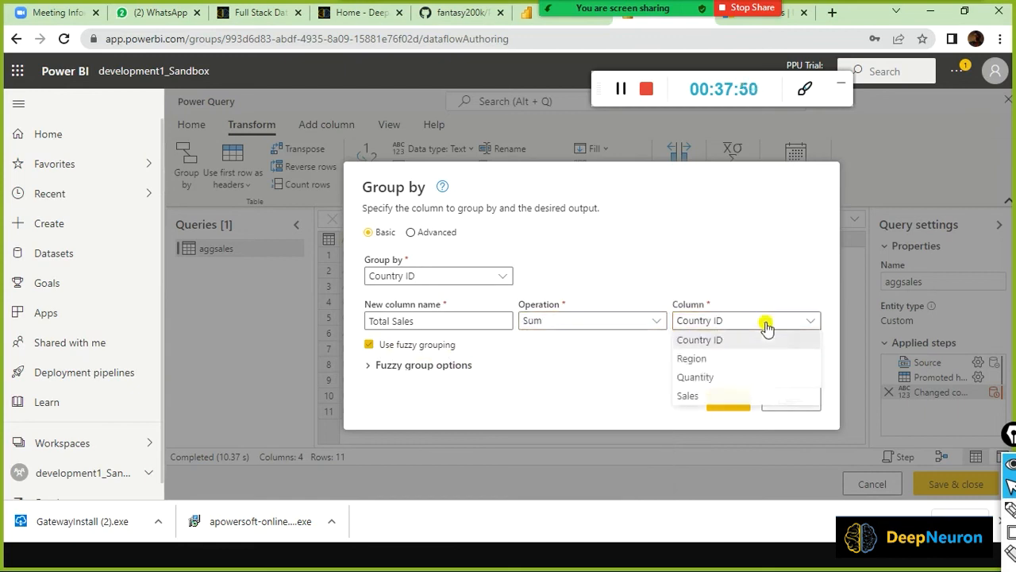
{"action": "left_click", "coordinate": [695, 392]}
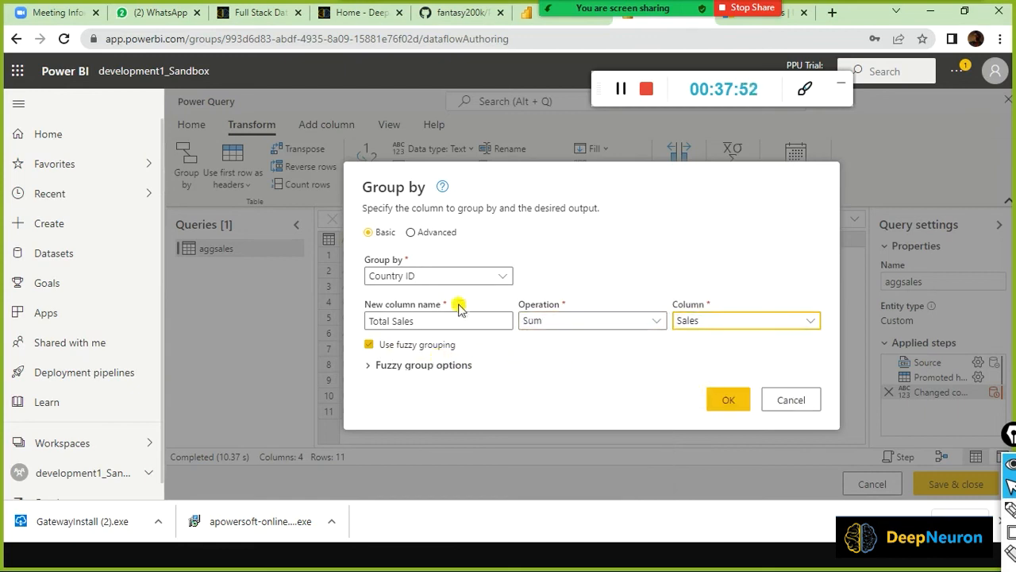
{"action": "left_click", "coordinate": [414, 233]}
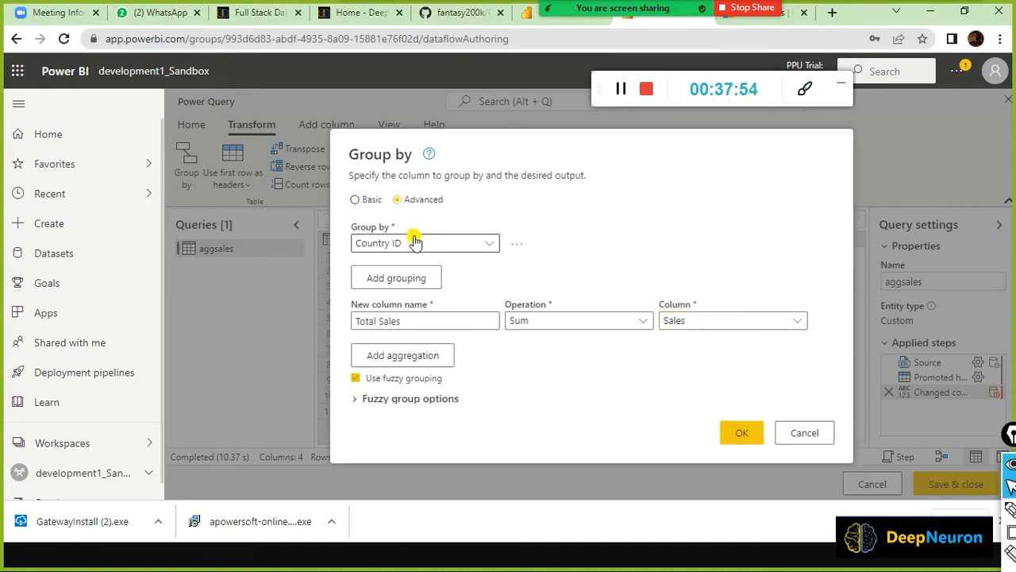
{"action": "left_click", "coordinate": [805, 432]}
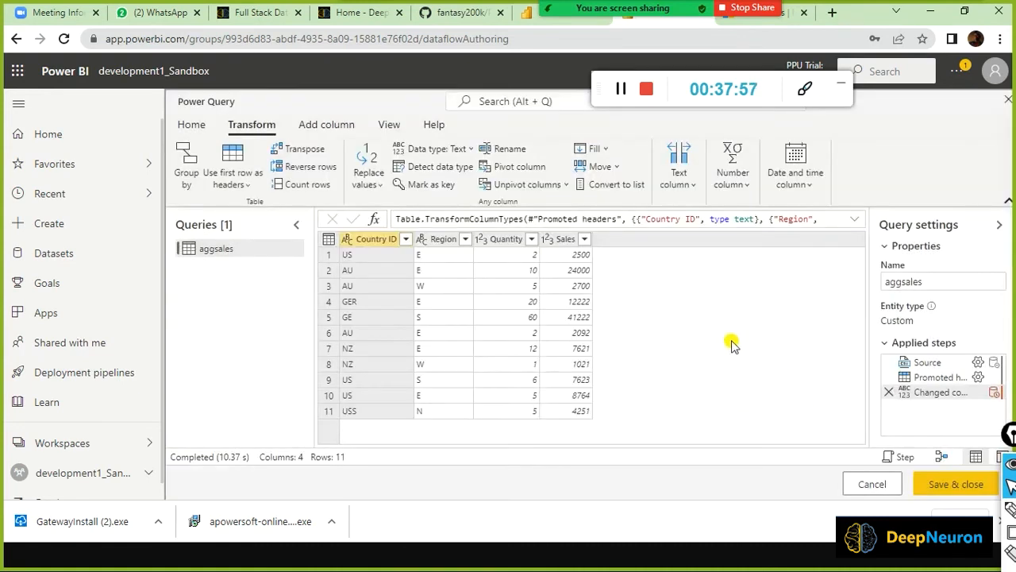
Reopen Group by with fuzzy grouping on and the new column named 'Total Sales'.
{"action": "left_click", "coordinate": [187, 166]}
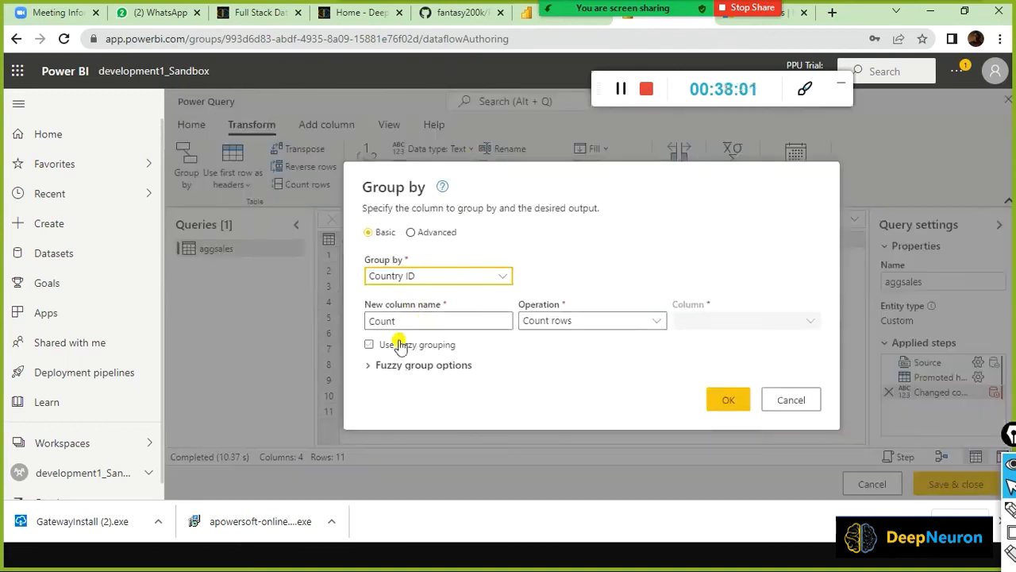
{"action": "left_click", "coordinate": [368, 345]}
{"action": "double_click", "coordinate": [429, 320]}
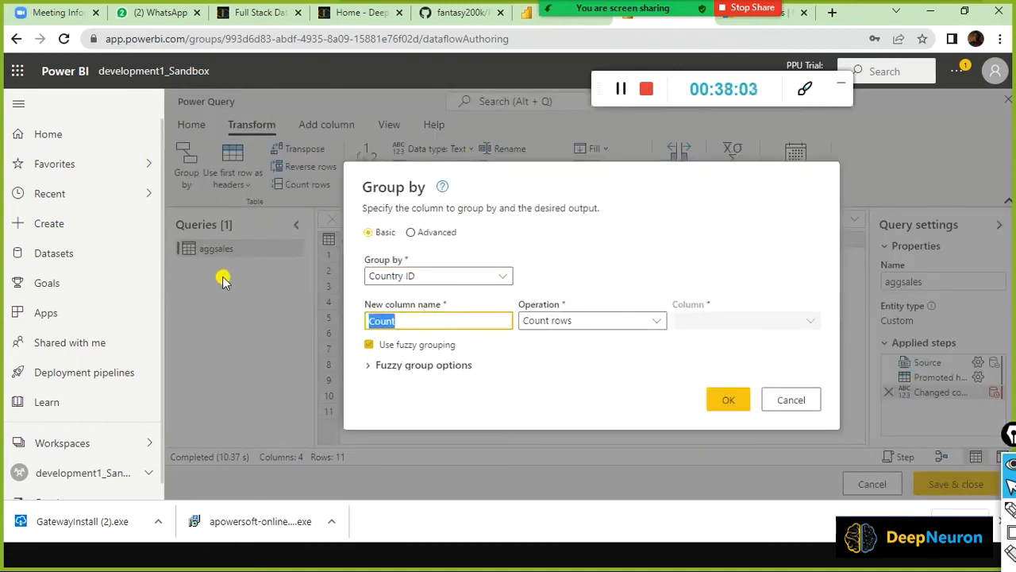
{"action": "type", "text": "Total Sales"}
{"action": "key", "text": "Tab"}
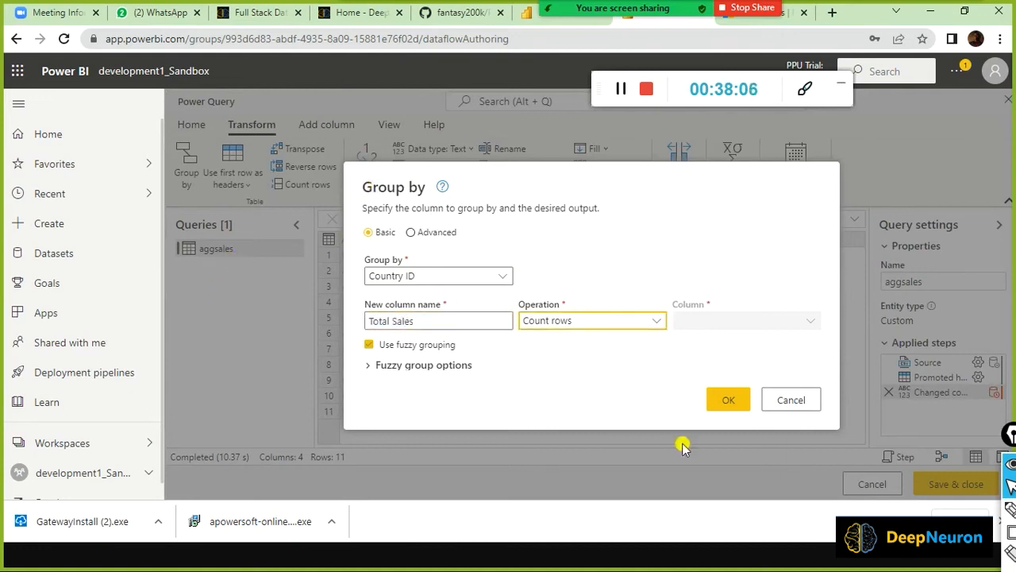
Set Sum of Sales and expand the fuzzy group options showing the 0.8 threshold.
{"action": "left_click", "coordinate": [654, 322]}
{"action": "left_click", "coordinate": [561, 339]}
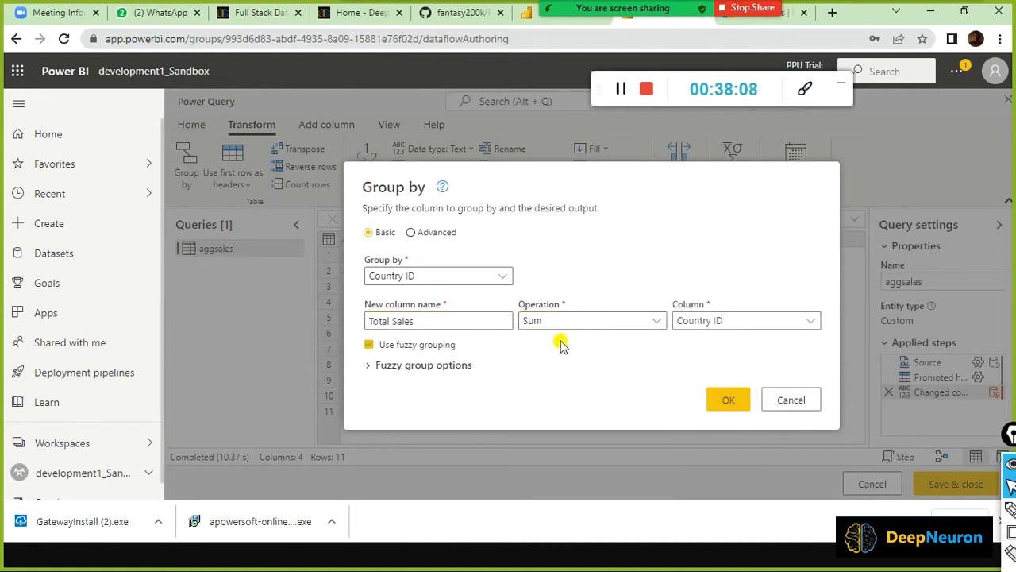
{"action": "left_click", "coordinate": [758, 324]}
{"action": "left_click", "coordinate": [693, 396]}
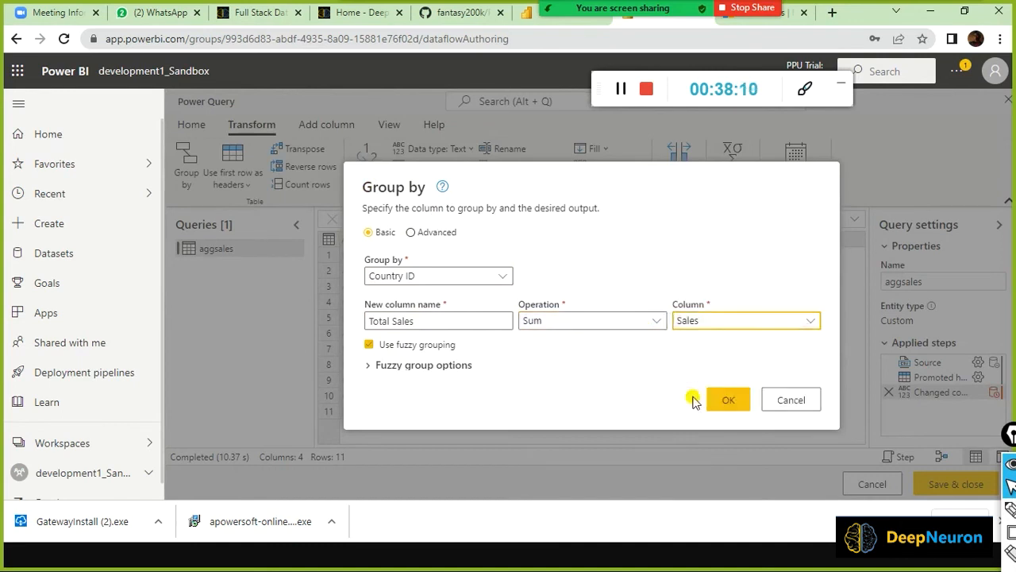
{"action": "left_click", "coordinate": [717, 407]}
{"action": "left_click", "coordinate": [369, 367]}
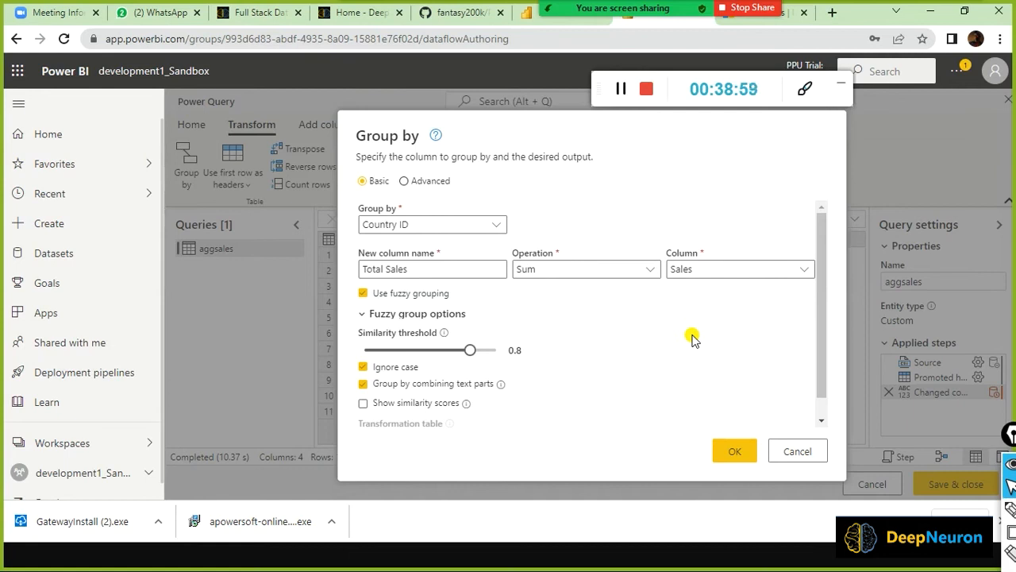
{"action": "key", "text": "ctrl+shift+3"}
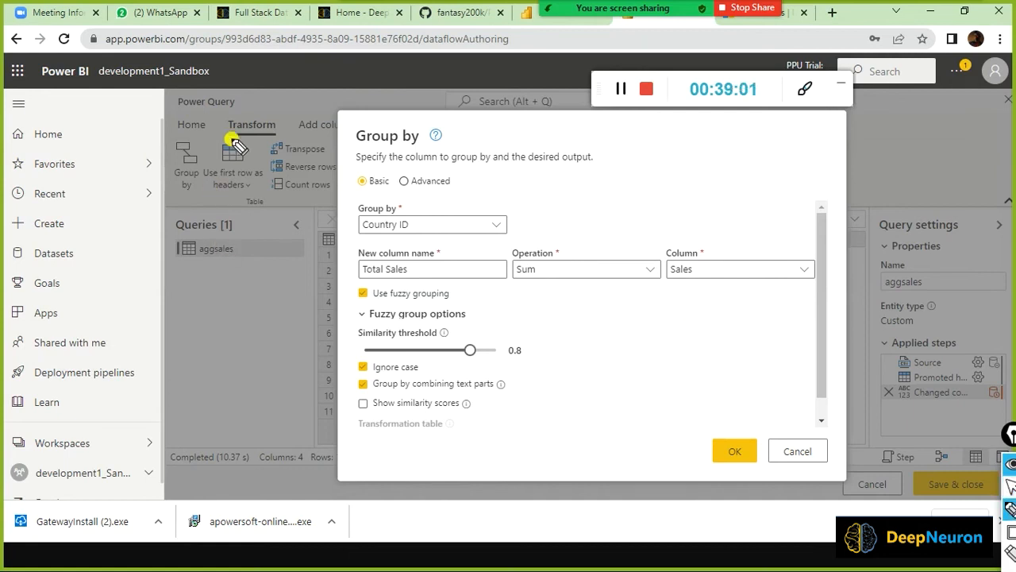
{"action": "mouse_move", "coordinate": [625, 185]}
{"action": "left_mouse_down"}
{"action": "mouse_move", "coordinate": [639, 172]}
{"action": "mouse_move", "coordinate": [672, 193]}
{"action": "mouse_move", "coordinate": [699, 192]}
{"action": "mouse_move", "coordinate": [787, 148]}
{"action": "mouse_move", "coordinate": [794, 132]}
{"action": "mouse_move", "coordinate": [826, 140]}
{"action": "mouse_move", "coordinate": [849, 127]}
{"action": "left_mouse_up"}
{"action": "mouse_move", "coordinate": [731, 195]}
{"action": "left_mouse_down"}
{"action": "mouse_move", "coordinate": [737, 205]}
{"action": "mouse_move", "coordinate": [766, 205]}
{"action": "mouse_move", "coordinate": [785, 173]}
{"action": "mouse_move", "coordinate": [826, 185]}
{"action": "left_mouse_up"}
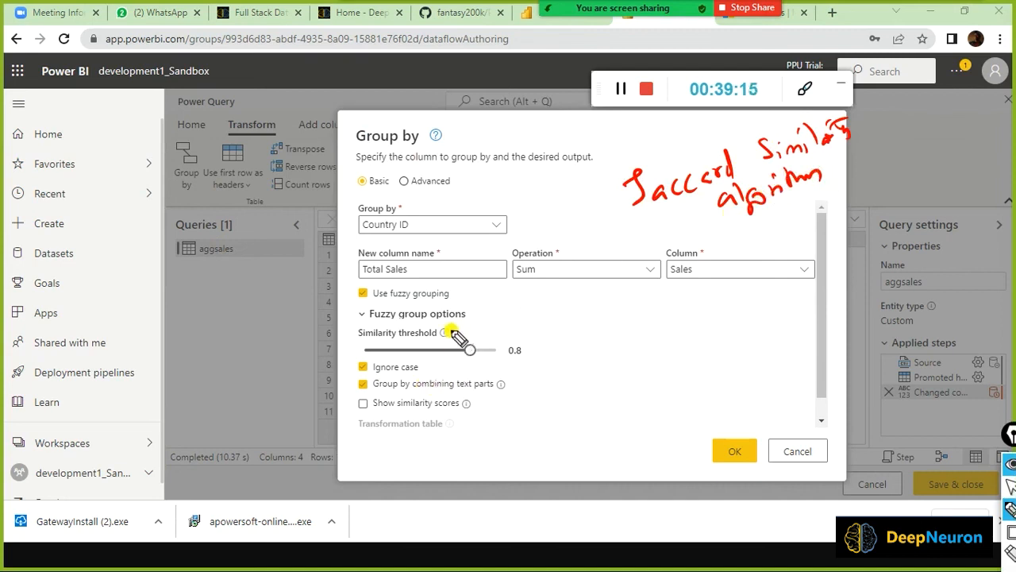
{"action": "mouse_move", "coordinate": [639, 213]}
{"action": "left_mouse_down"}
{"action": "mouse_move", "coordinate": [487, 313]}
{"action": "mouse_move", "coordinate": [495, 323]}
{"action": "left_mouse_up"}
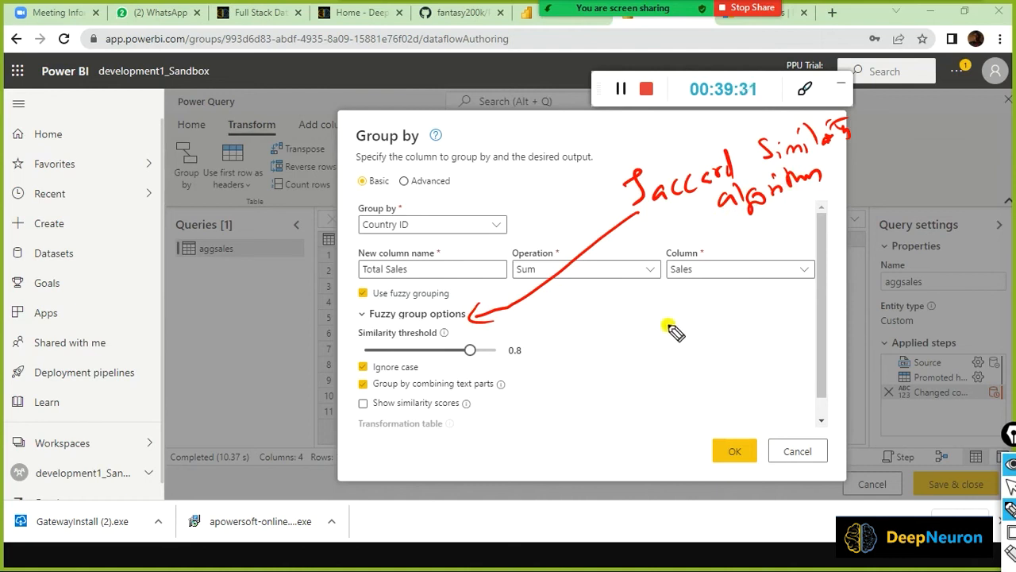
{"action": "mouse_move", "coordinate": [669, 328]}
{"action": "left_mouse_down"}
{"action": "mouse_move", "coordinate": [684, 328]}
{"action": "mouse_move", "coordinate": [688, 363]}
{"action": "left_mouse_up"}
Annotate sample values US, US, US, USS, bracket them together, and tick Ignore case.
{"action": "mouse_move", "coordinate": [700, 363]}
{"action": "left_mouse_down"}
{"action": "mouse_move", "coordinate": [693, 408]}
{"action": "mouse_move", "coordinate": [706, 409]}
{"action": "left_mouse_up"}
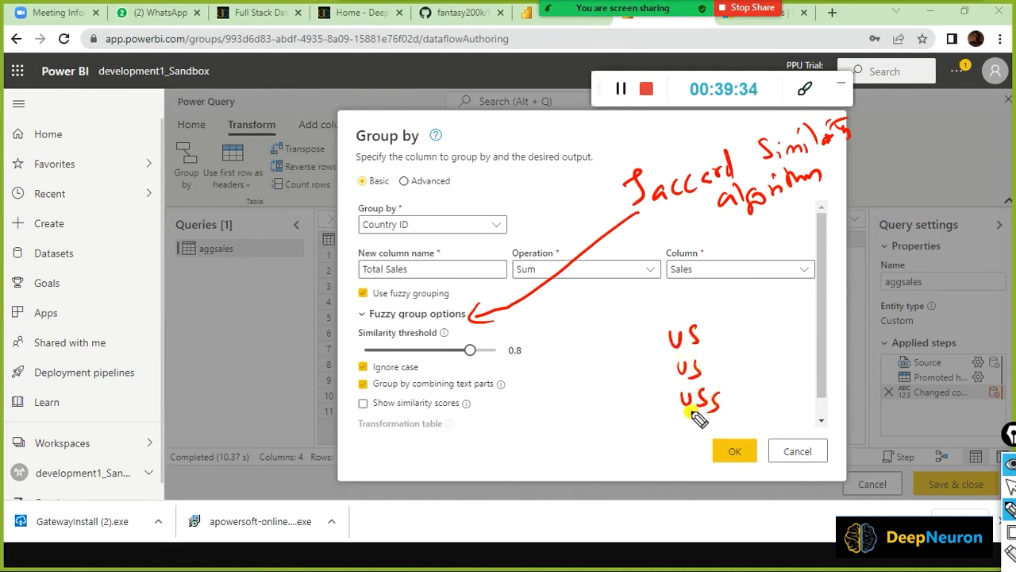
{"action": "mouse_move", "coordinate": [654, 300]}
{"action": "left_mouse_down"}
{"action": "mouse_move", "coordinate": [658, 319]}
{"action": "mouse_move", "coordinate": [675, 319]}
{"action": "mouse_move", "coordinate": [669, 346]}
{"action": "left_mouse_up"}
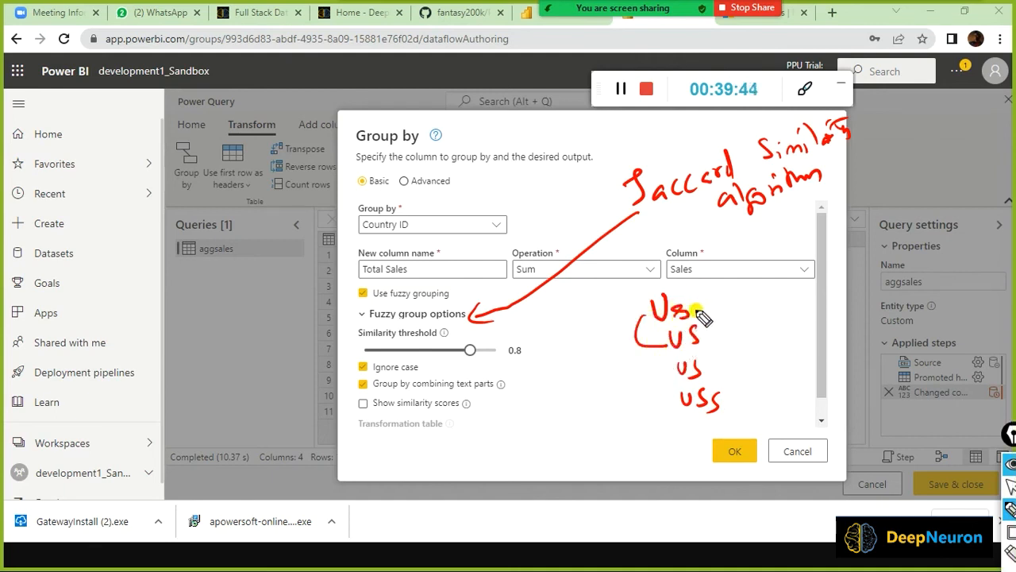
{"action": "left_click_drag", "start_coordinate": [424, 364], "coordinate": [442, 356]}
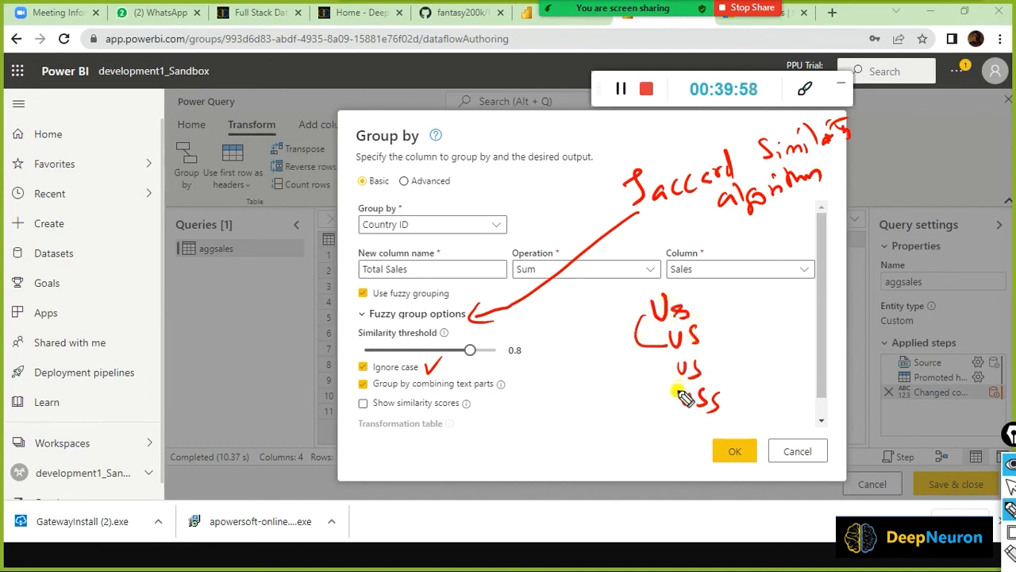
{"action": "mouse_move", "coordinate": [653, 324]}
{"action": "left_mouse_down"}
{"action": "mouse_move", "coordinate": [657, 362]}
{"action": "mouse_move", "coordinate": [677, 372]}
{"action": "left_mouse_up"}
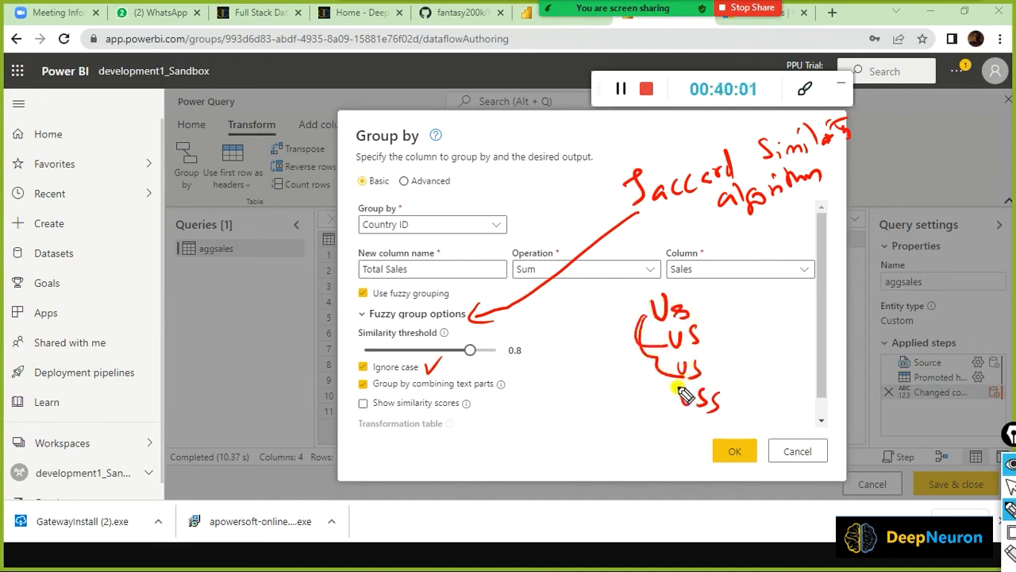
{"action": "left_click_drag", "start_coordinate": [681, 413], "coordinate": [723, 402]}
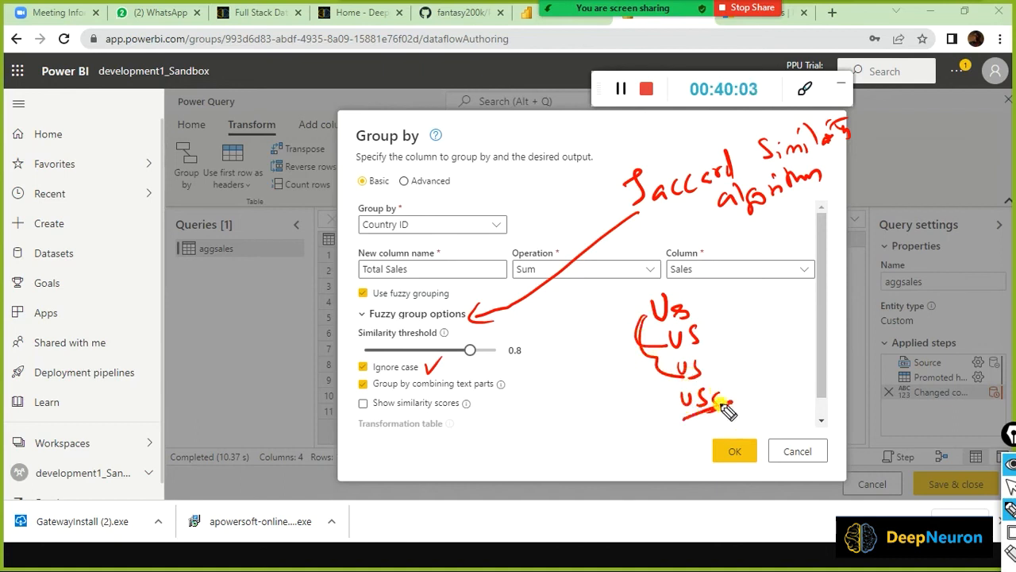
{"action": "left_click_drag", "start_coordinate": [656, 371], "coordinate": [680, 408]}
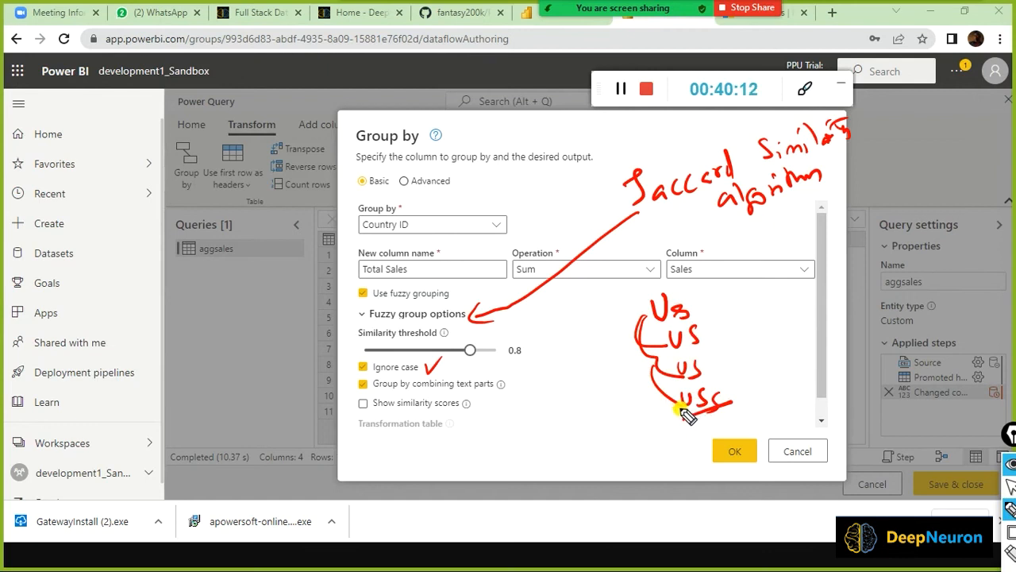
Add final pen marks and apply the fuzzy grouping to aggsales.
{"action": "mouse_move", "coordinate": [703, 304]}
{"action": "left_mouse_down"}
{"action": "mouse_move", "coordinate": [722, 301]}
{"action": "mouse_move", "coordinate": [727, 320]}
{"action": "left_mouse_up"}
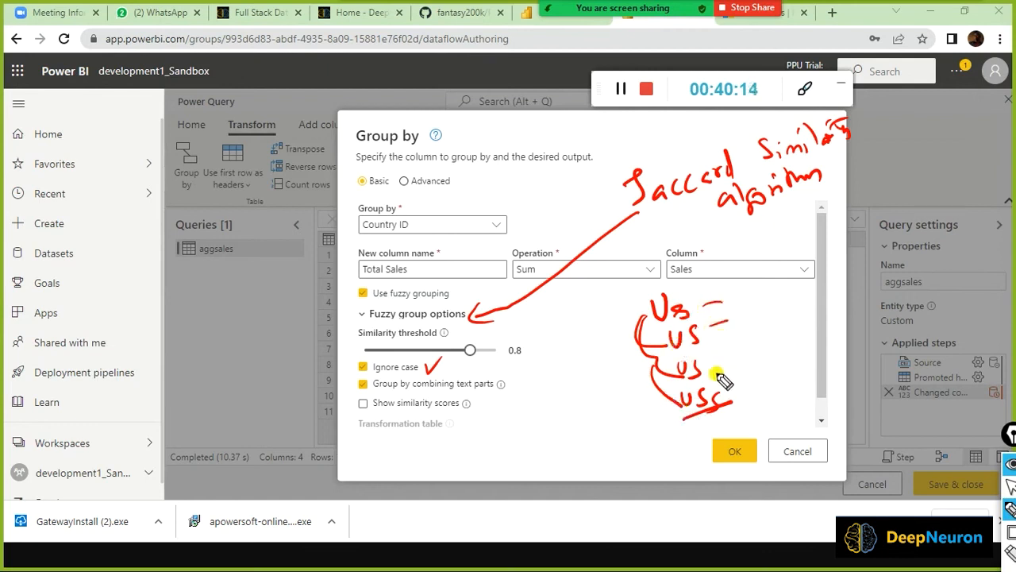
{"action": "left_click_drag", "start_coordinate": [721, 370], "coordinate": [739, 364]}
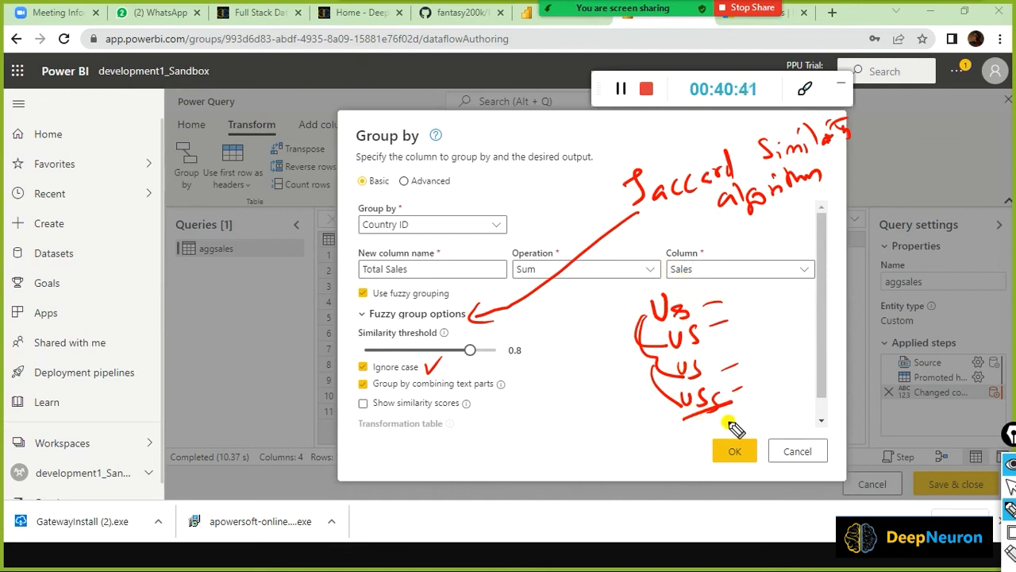
{"action": "left_click", "coordinate": [1010, 486]}
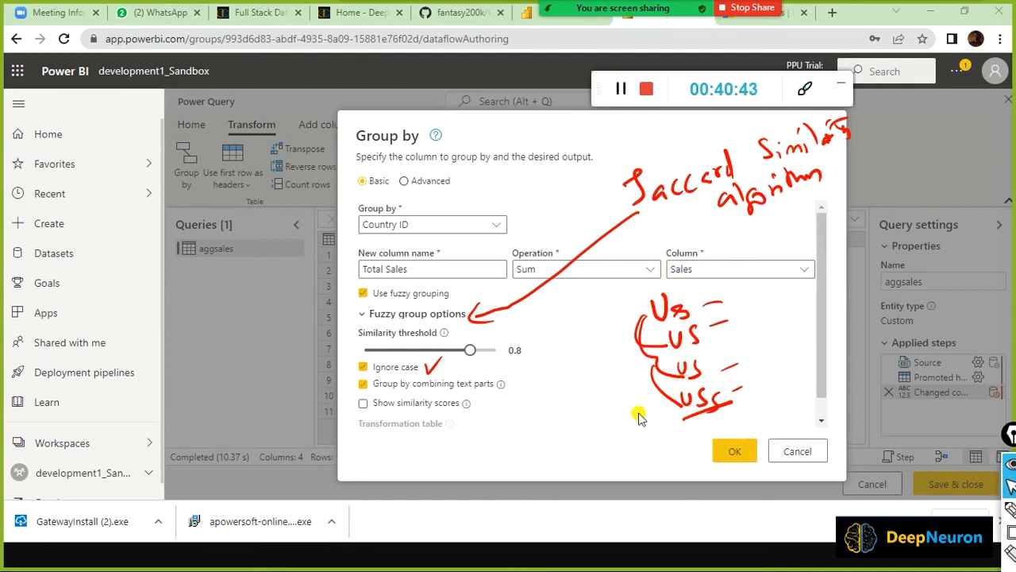
{"action": "left_click", "coordinate": [731, 454]}
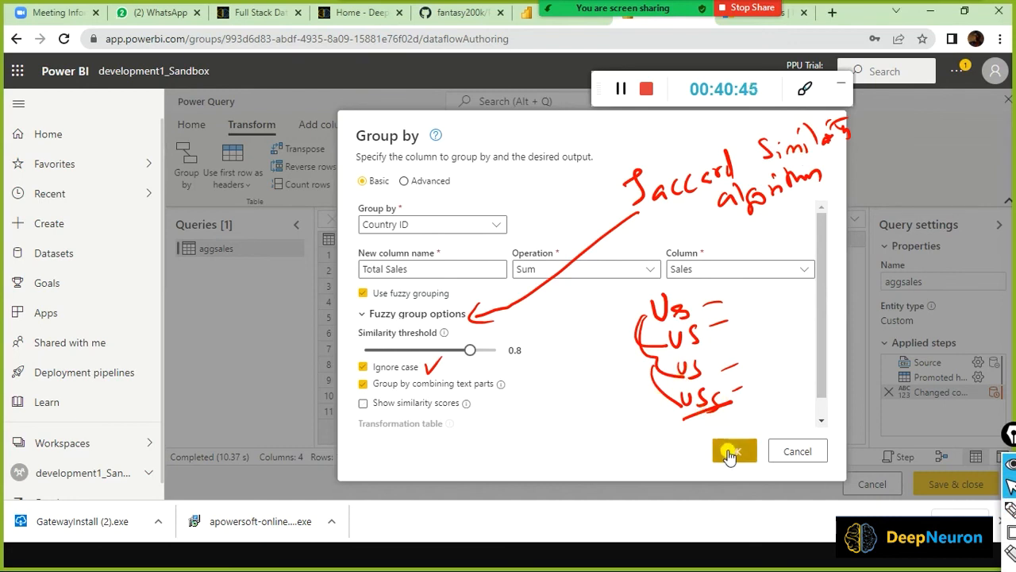
Confirm the fuzzy grouping into four rows (US, GER, AU, NZ), then switch to the desktop editor.
{"action": "left_click", "coordinate": [648, 284]}
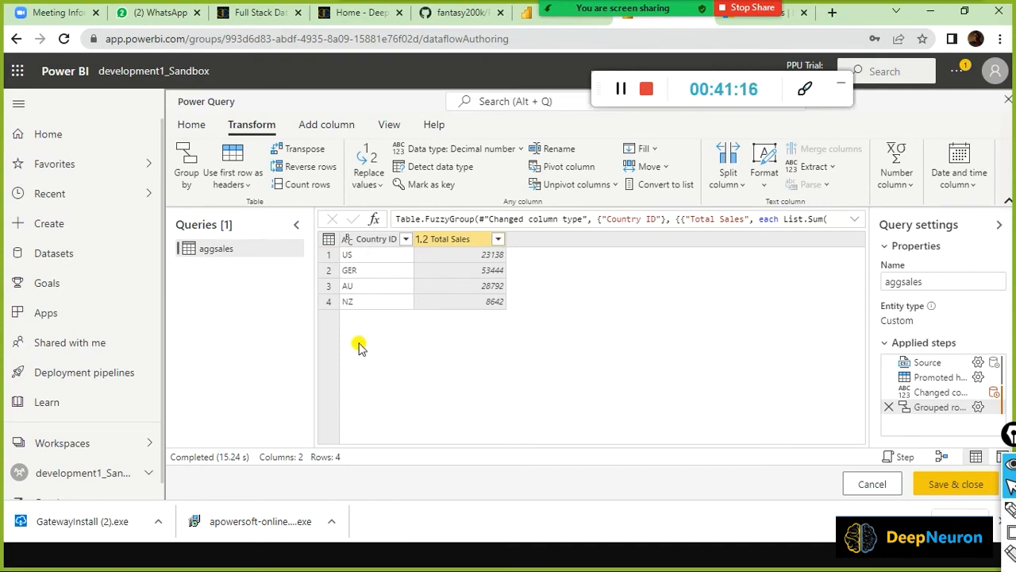
{"action": "mouse_move", "coordinate": [548, 227]}
{"action": "left_mouse_down"}
{"action": "mouse_move", "coordinate": [548, 256]}
{"action": "mouse_move", "coordinate": [471, 357]}
{"action": "mouse_move", "coordinate": [189, 347]}
{"action": "left_mouse_up"}
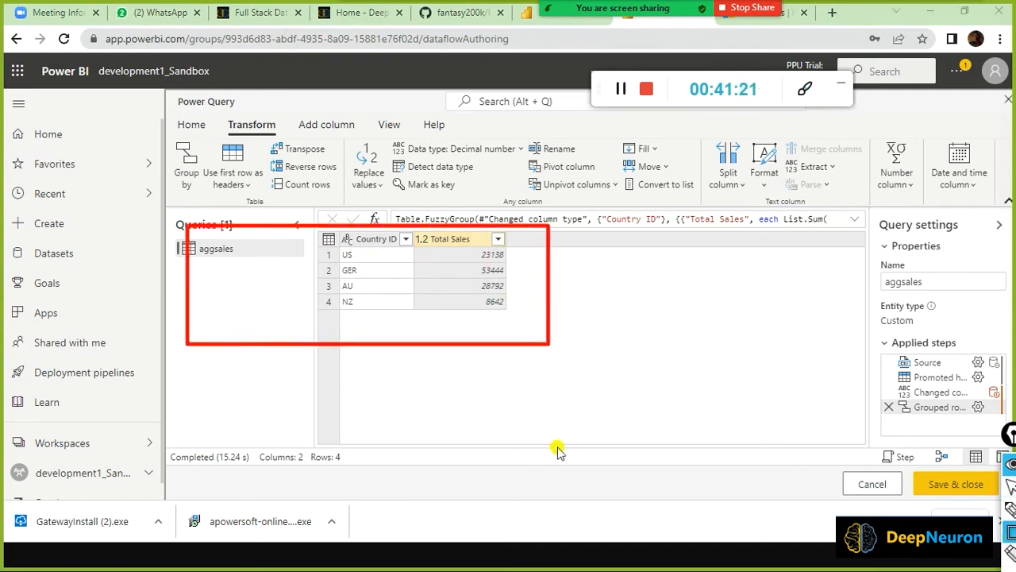
{"action": "key", "text": "alt+Tab"}
{"action": "key", "text": "alt+Tab"}
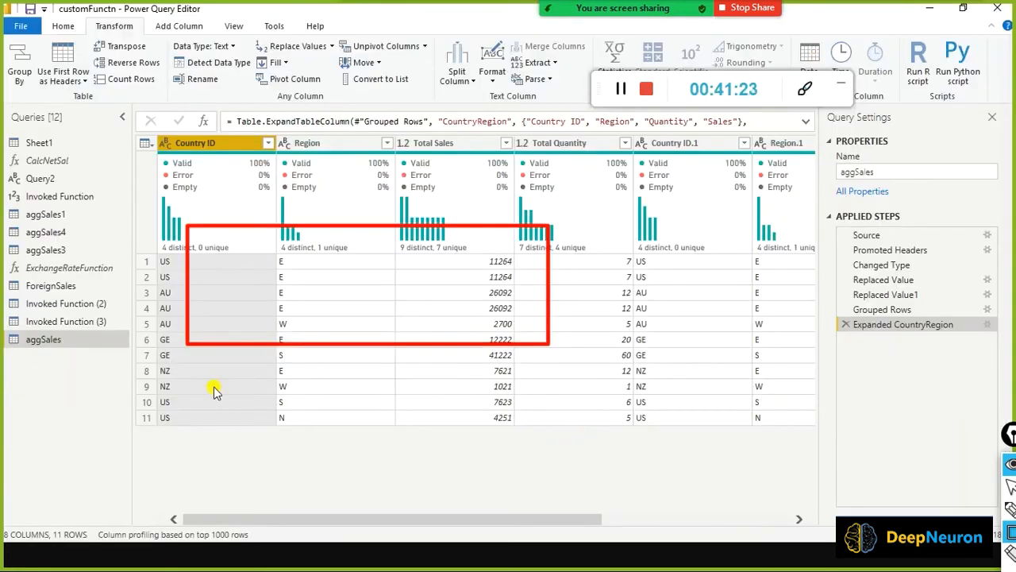
{"action": "key", "text": "alt+Tab"}
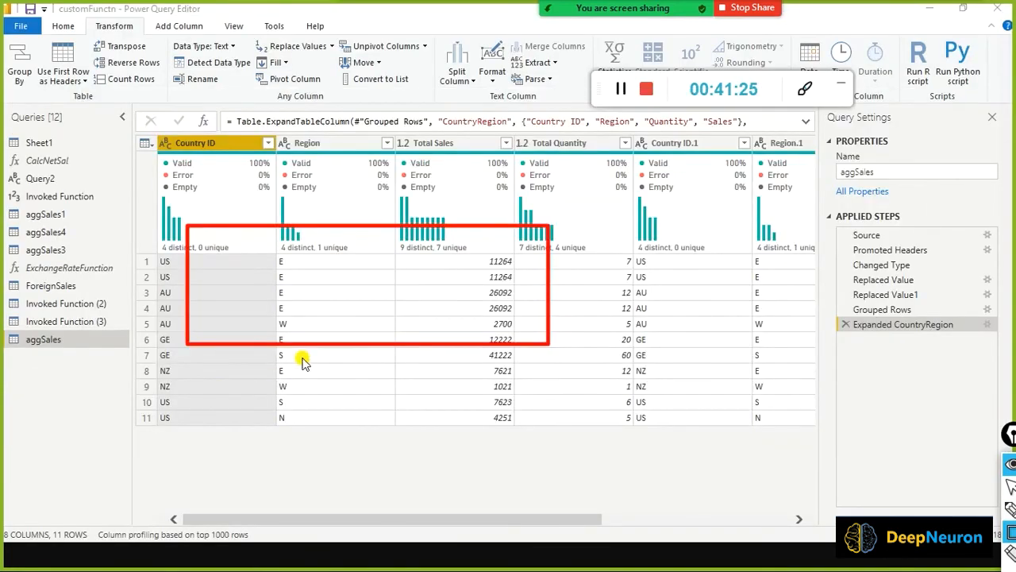
{"action": "key", "text": "alt+Tab"}
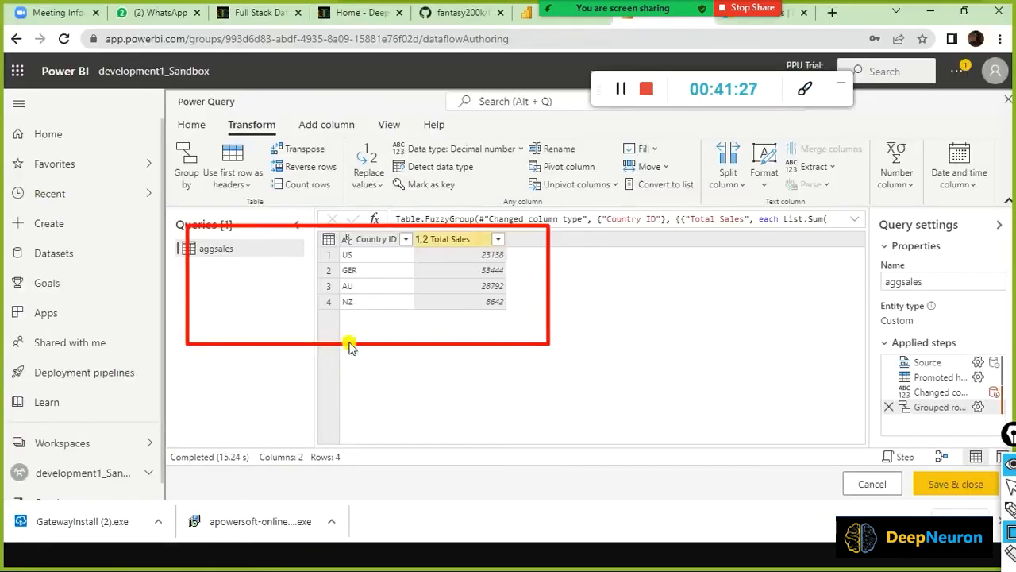
{"action": "key", "text": "alt+Tab"}
{"action": "key", "text": "alt+Tab"}
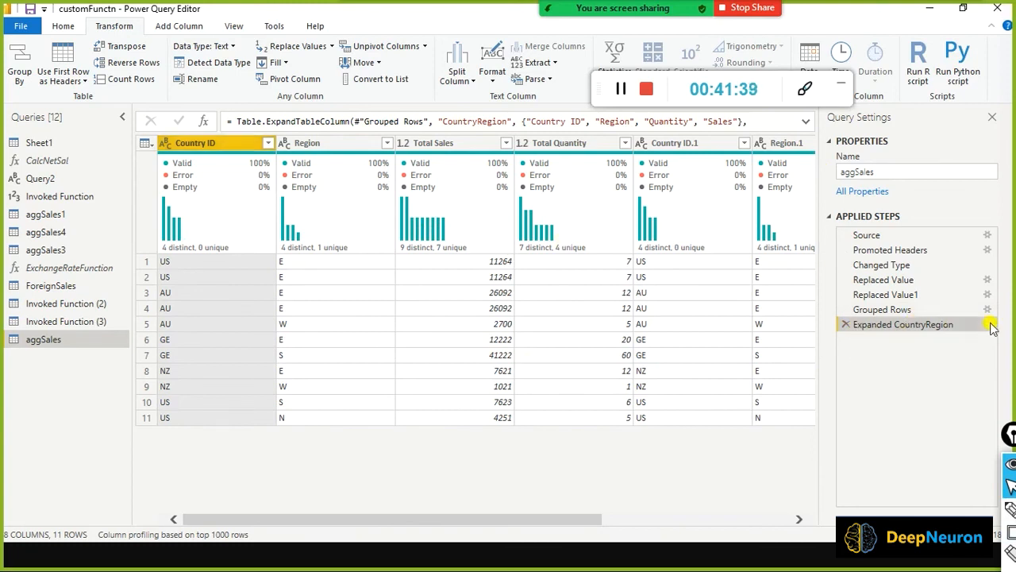
{"action": "left_click", "coordinate": [987, 324]}
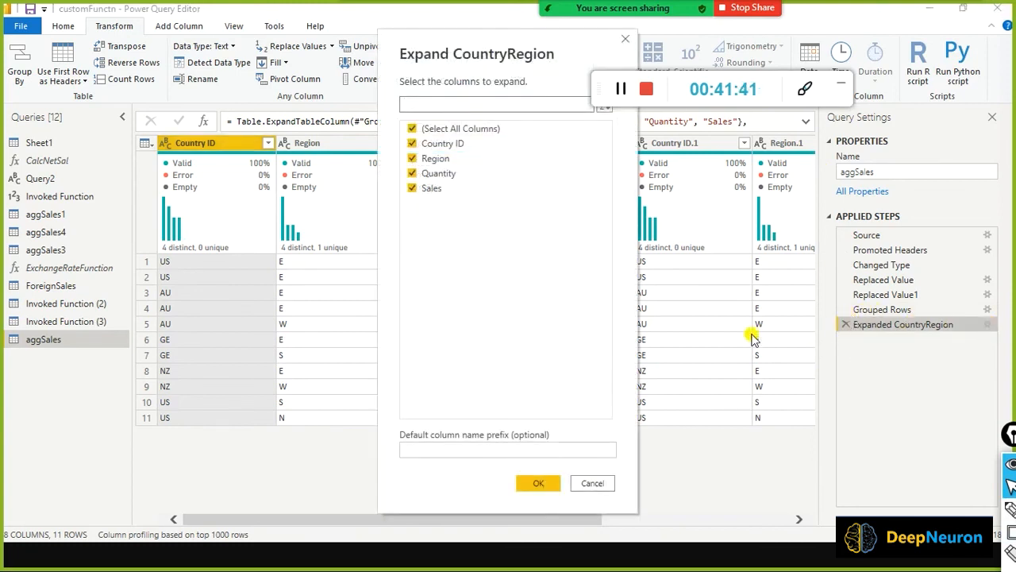
{"action": "left_click", "coordinate": [591, 483]}
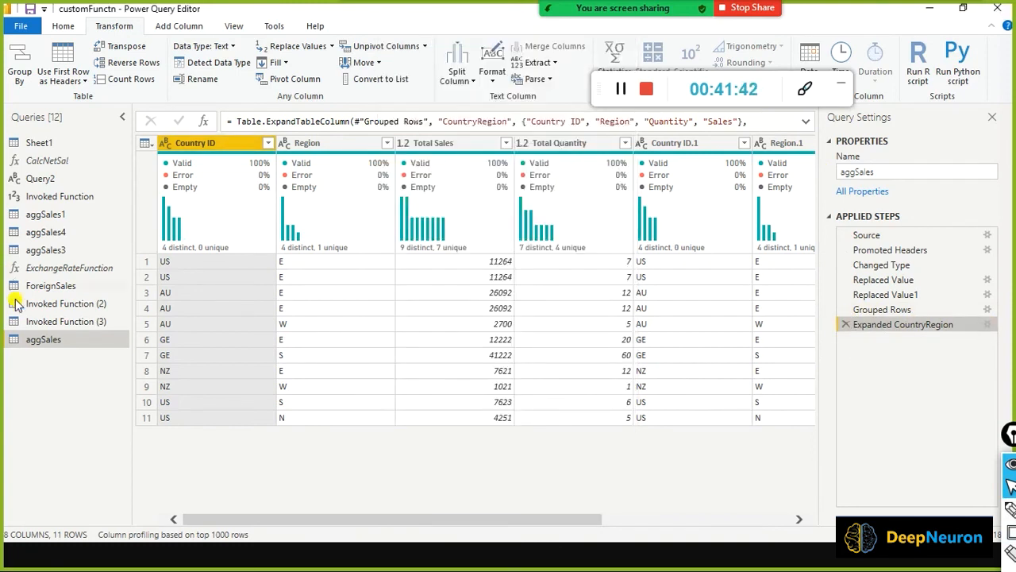
Duplicate the aggSales query as aggSales (2).
{"action": "right_click", "coordinate": [29, 343]}
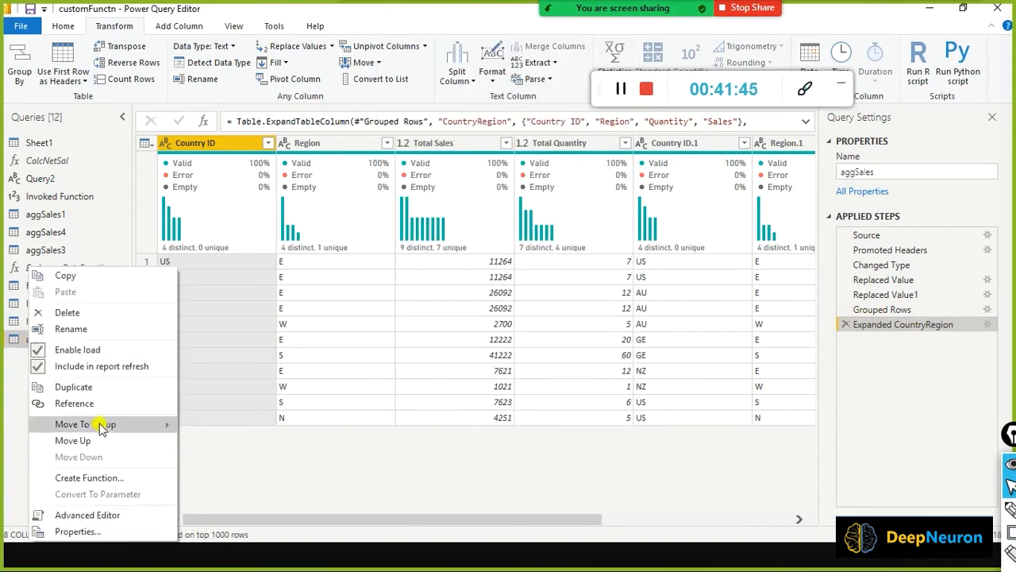
{"action": "left_click", "coordinate": [117, 390]}
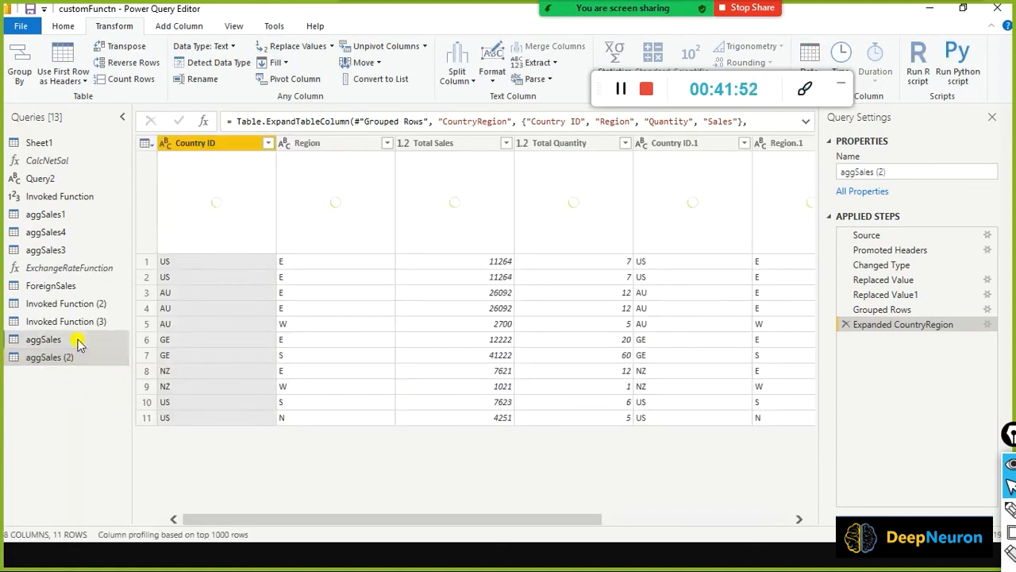
{"action": "left_click", "coordinate": [76, 340]}
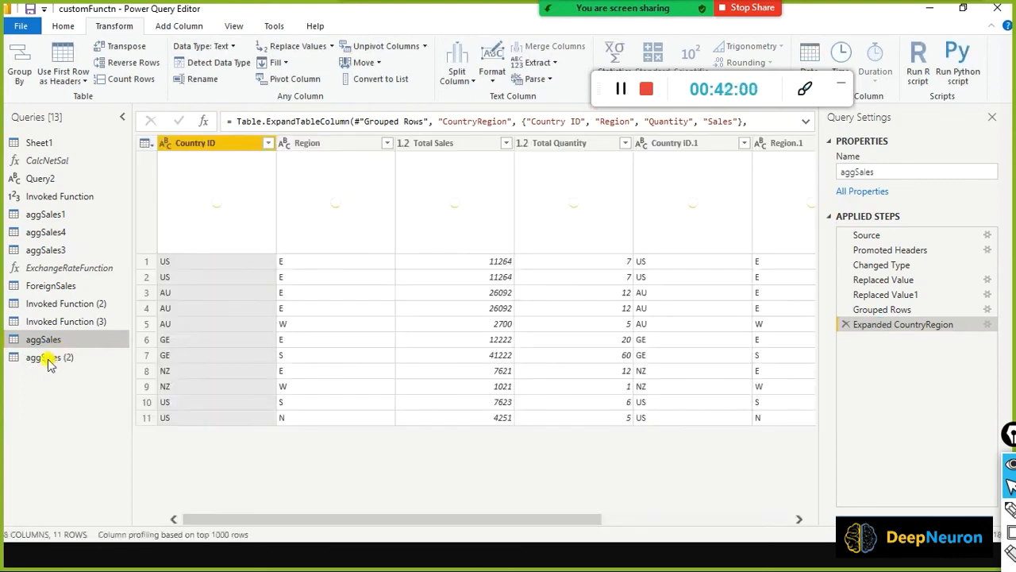
In aggSales (2), delete the Expanded CountryRegion and Grouped Rows steps.
{"action": "left_click", "coordinate": [48, 359]}
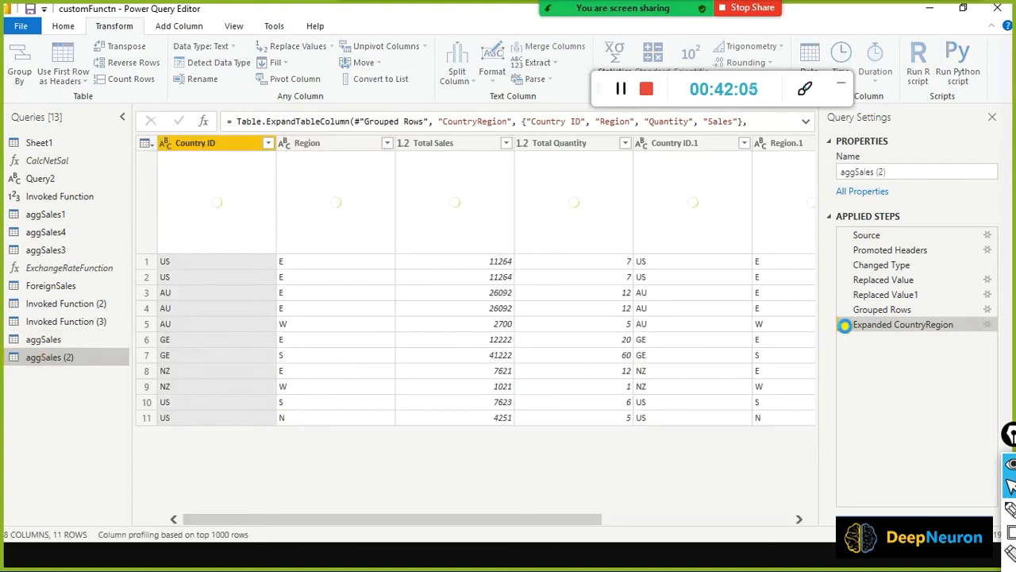
{"action": "left_click", "coordinate": [846, 324]}
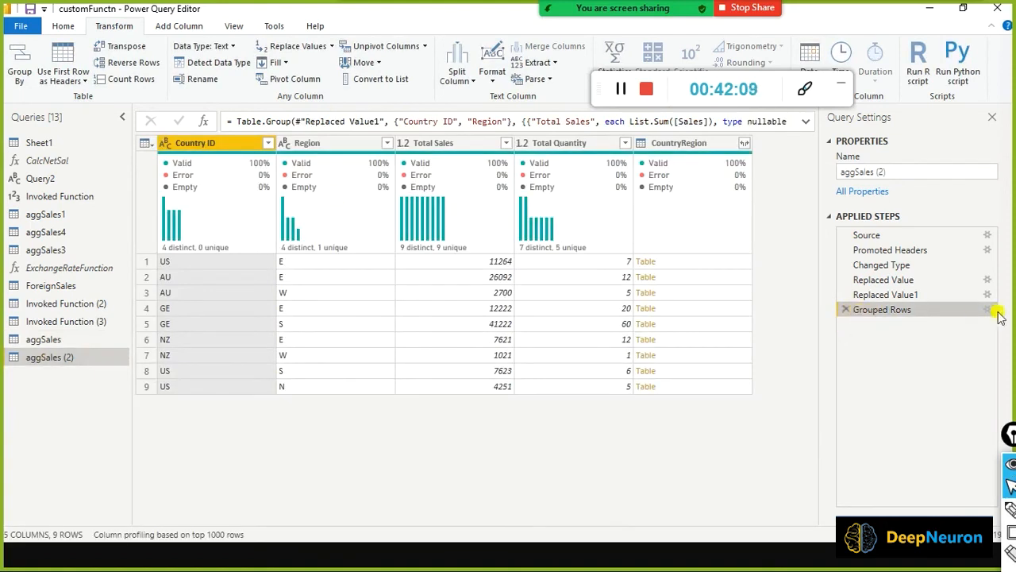
{"action": "left_click", "coordinate": [845, 309]}
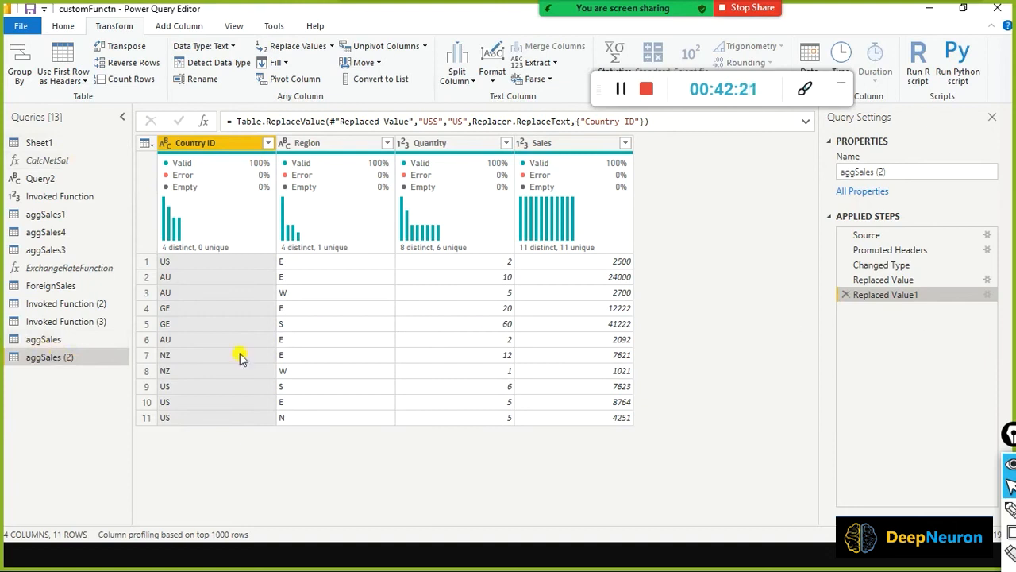
{"action": "right_click", "coordinate": [44, 359]}
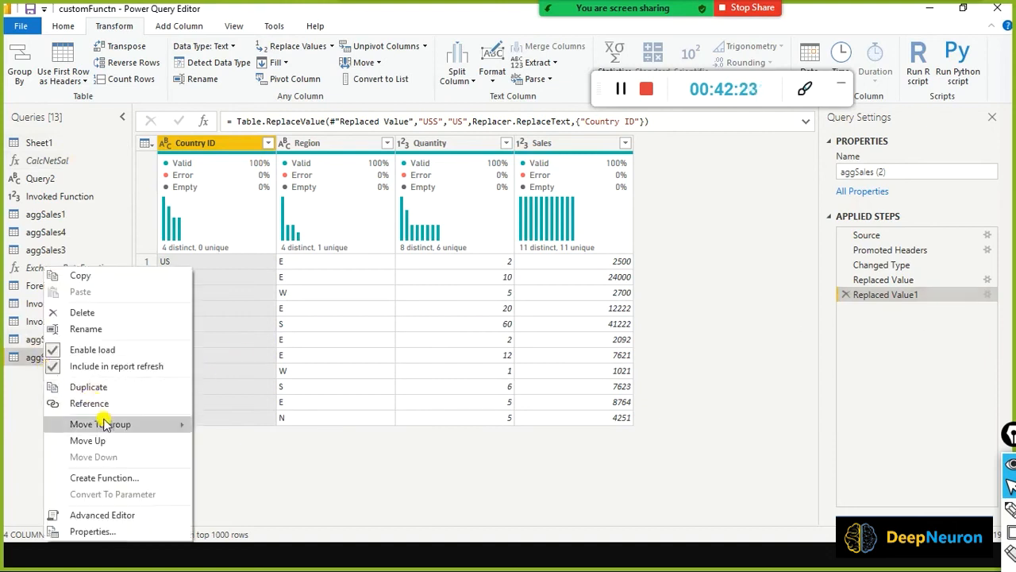
Delete aggSales (2), duplicate aggSales again, and remove only its Expanded CountryRegion step.
{"action": "left_click", "coordinate": [87, 312]}
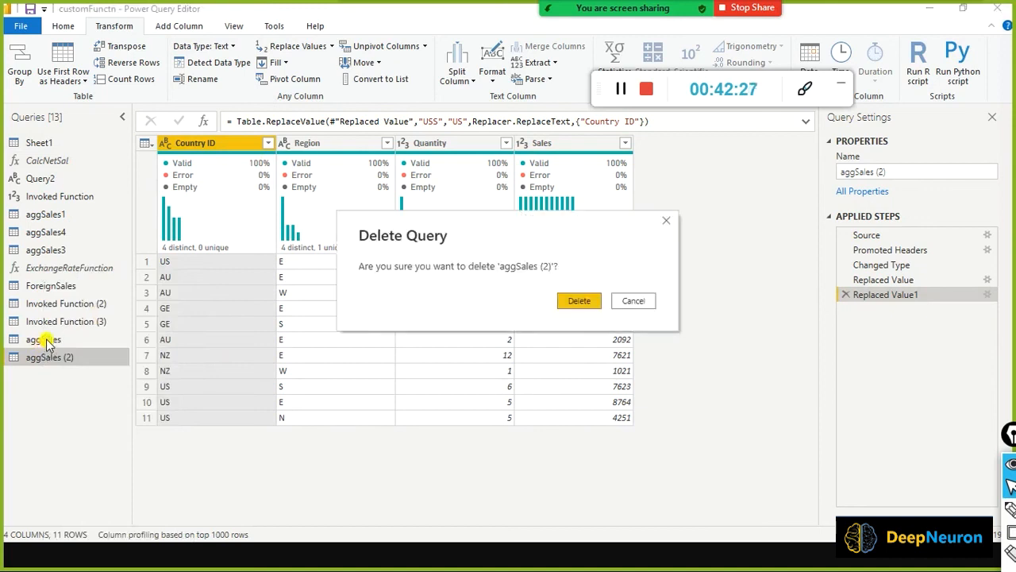
{"action": "left_click", "coordinate": [580, 300]}
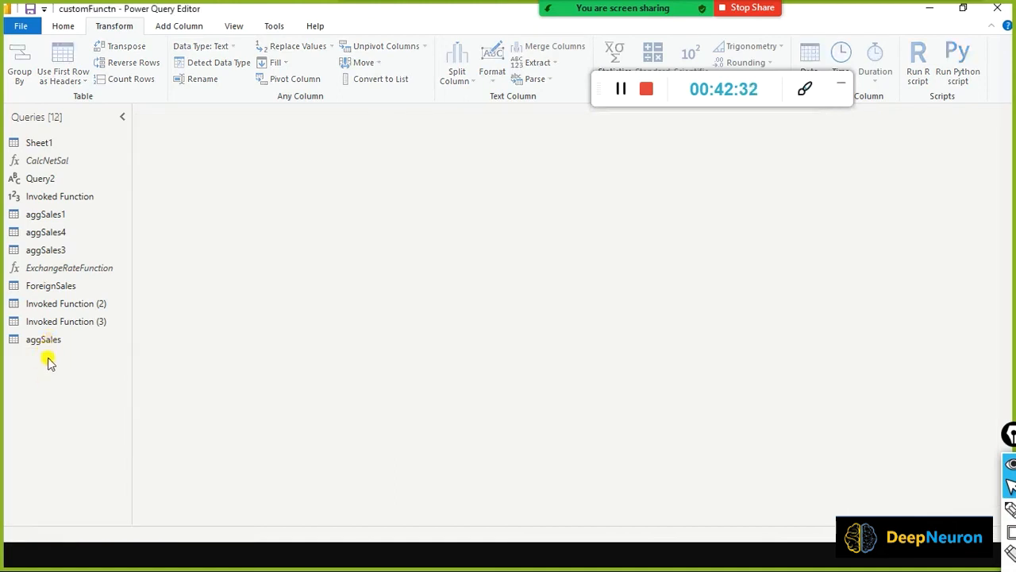
{"action": "left_click", "coordinate": [49, 340]}
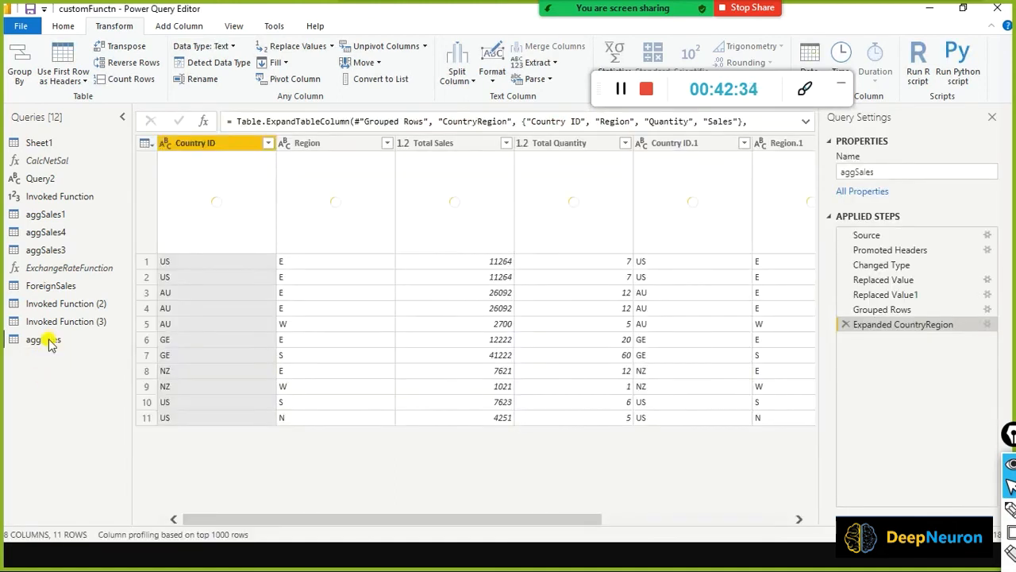
{"action": "right_click", "coordinate": [49, 340]}
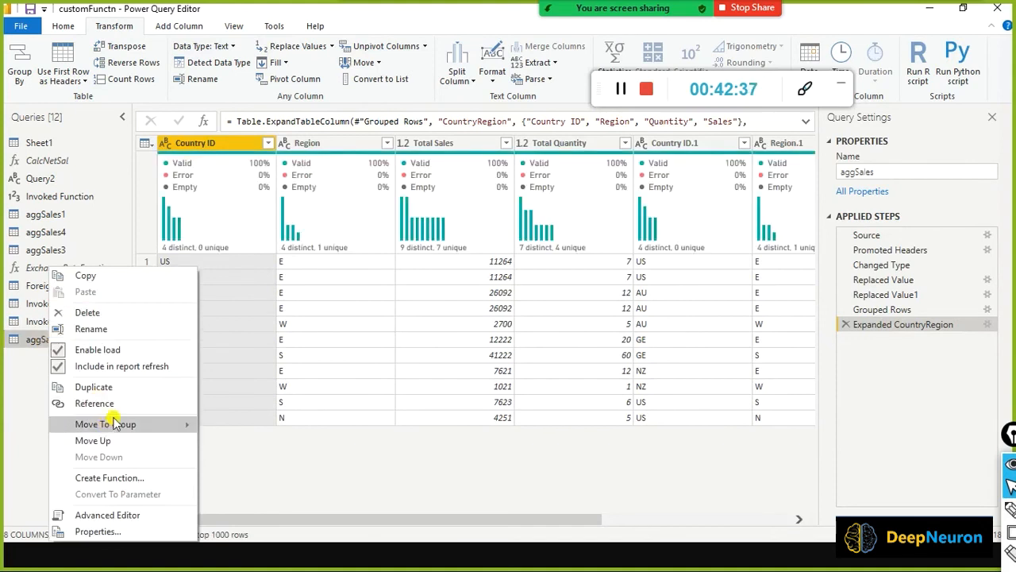
{"action": "left_click", "coordinate": [139, 388]}
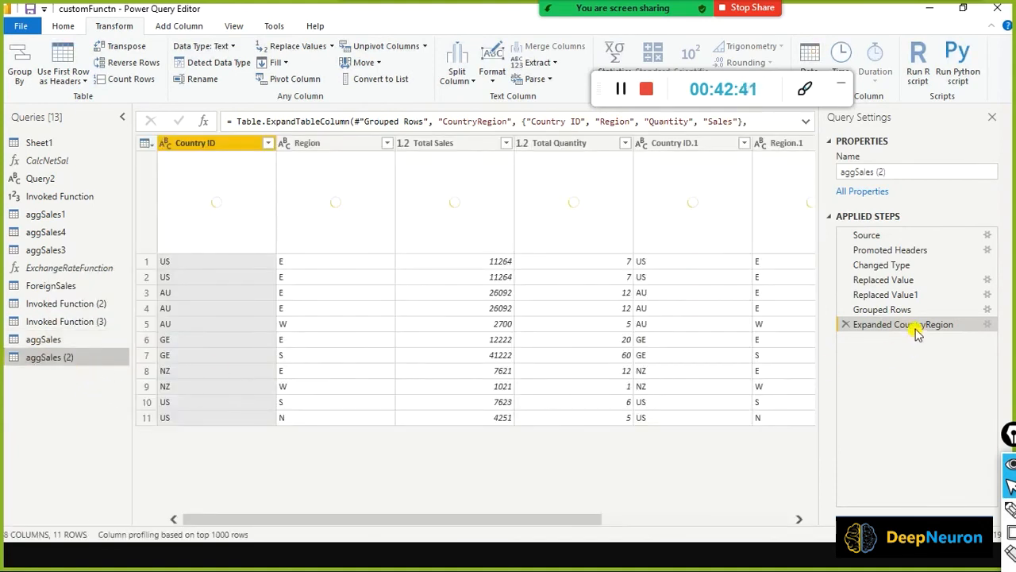
{"action": "left_click", "coordinate": [847, 325]}
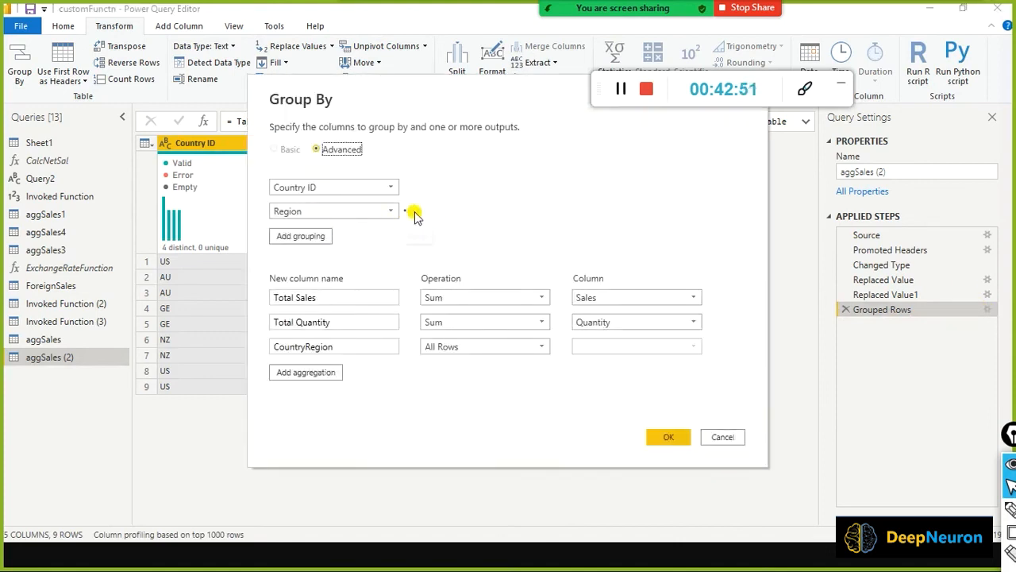
Remove the Region level and Total Quantity and CountryRegion aggregations, grouping by Country ID into Total Sales.
{"action": "left_click", "coordinate": [413, 211]}
{"action": "left_click", "coordinate": [426, 227]}
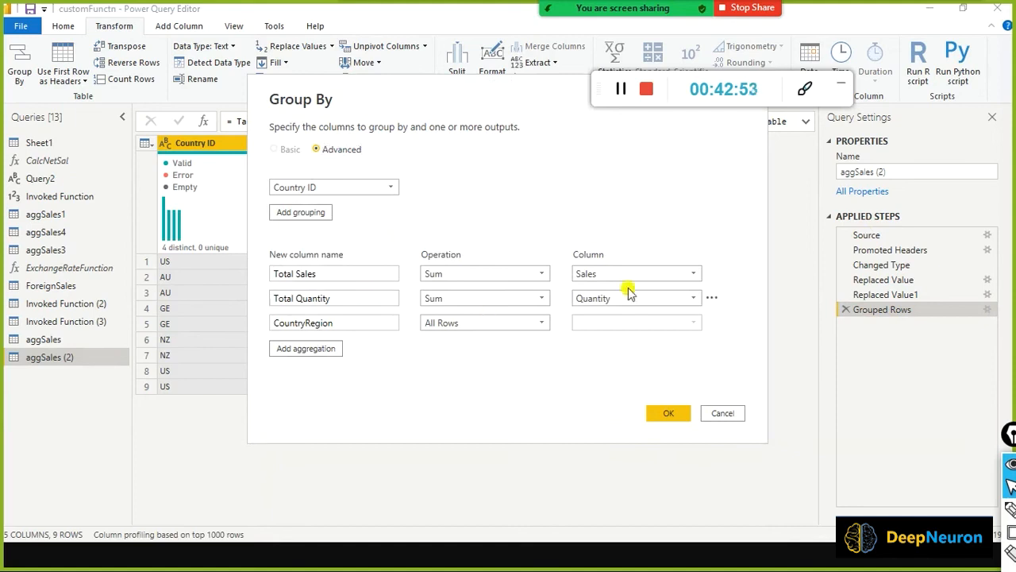
{"action": "left_click", "coordinate": [713, 298]}
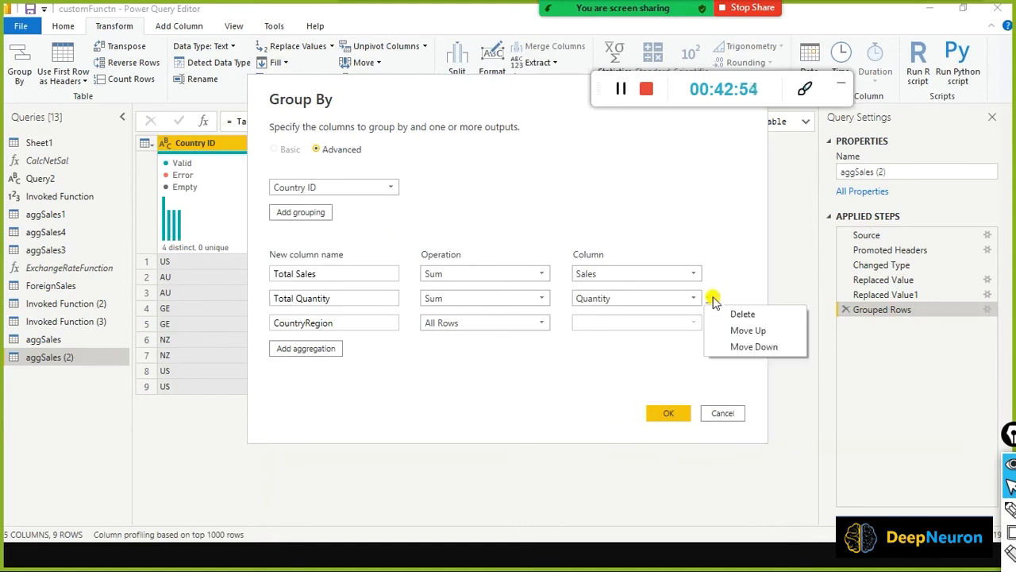
{"action": "left_click", "coordinate": [732, 312]}
{"action": "left_click", "coordinate": [710, 300]}
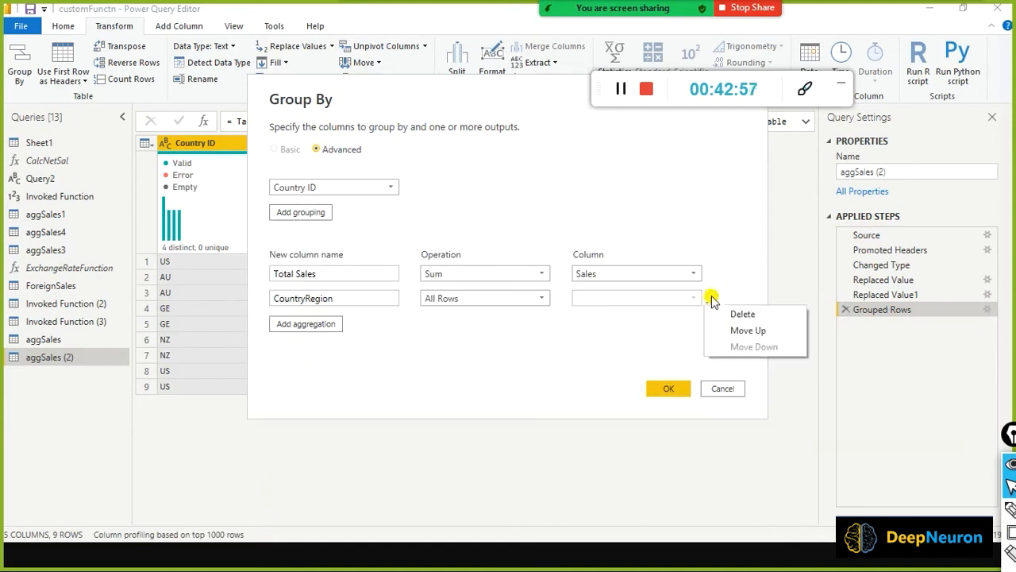
{"action": "left_click", "coordinate": [717, 311]}
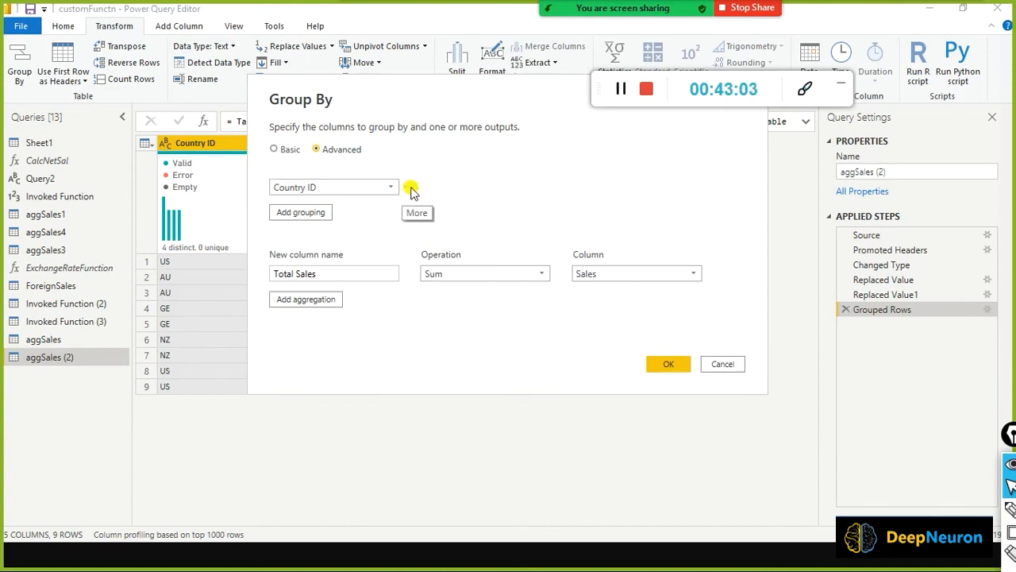
{"action": "left_click", "coordinate": [410, 189]}
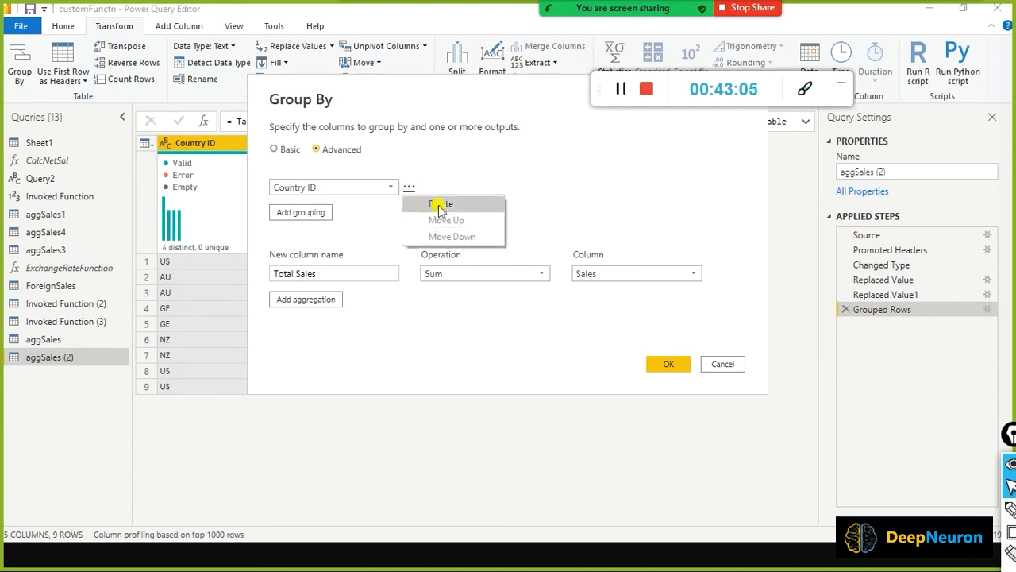
{"action": "left_click", "coordinate": [516, 178]}
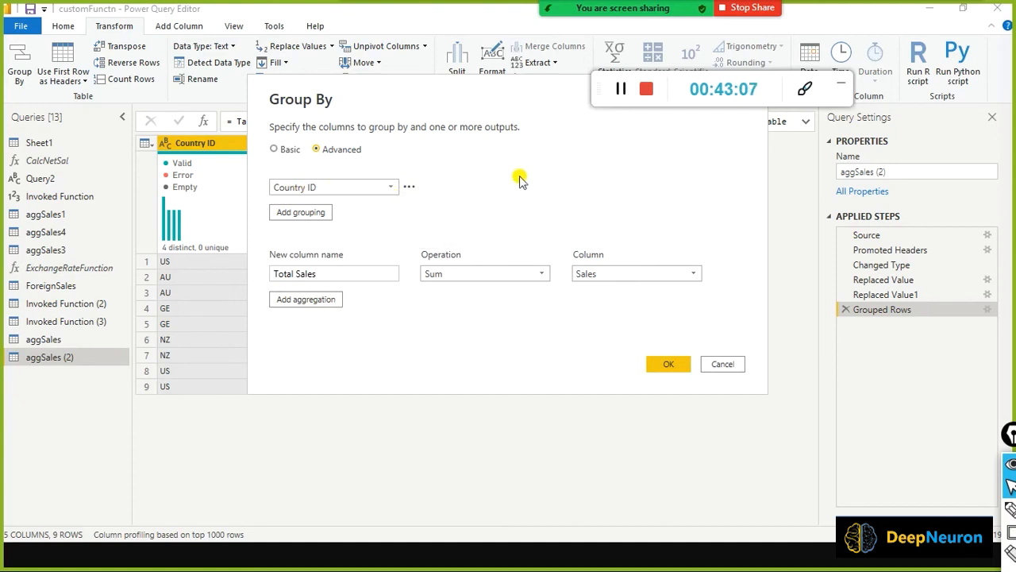
{"action": "left_click", "coordinate": [659, 363]}
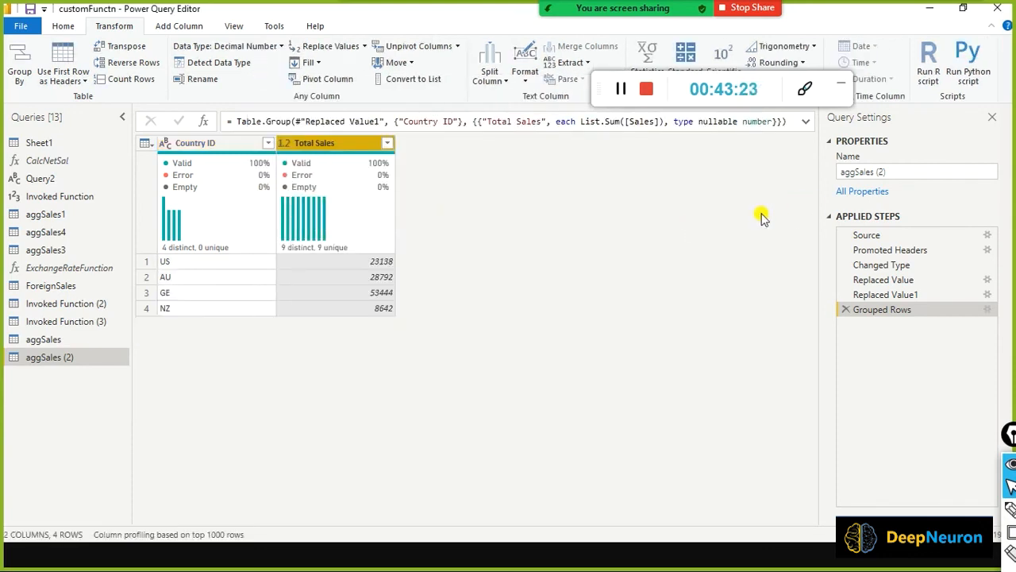
Compare the desktop aggSales (2) totals with the dataflow's aggsales totals, ending in the browser.
{"action": "mouse_move", "coordinate": [492, 230]}
{"action": "left_mouse_down"}
{"action": "mouse_move", "coordinate": [445, 332]}
{"action": "mouse_move", "coordinate": [79, 358]}
{"action": "left_mouse_up"}
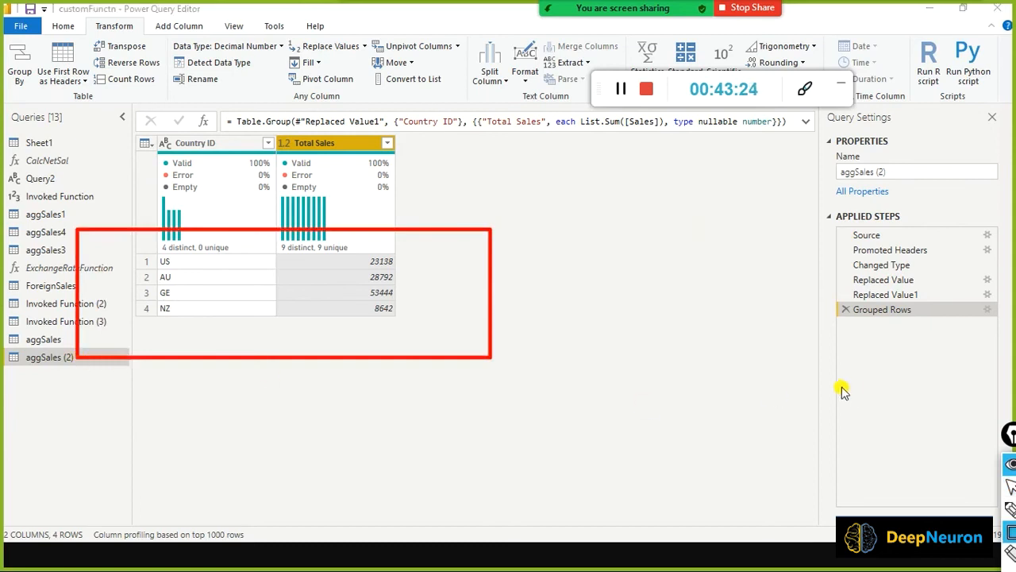
{"action": "key", "text": "alt+Tab"}
{"action": "key", "text": "Tab"}
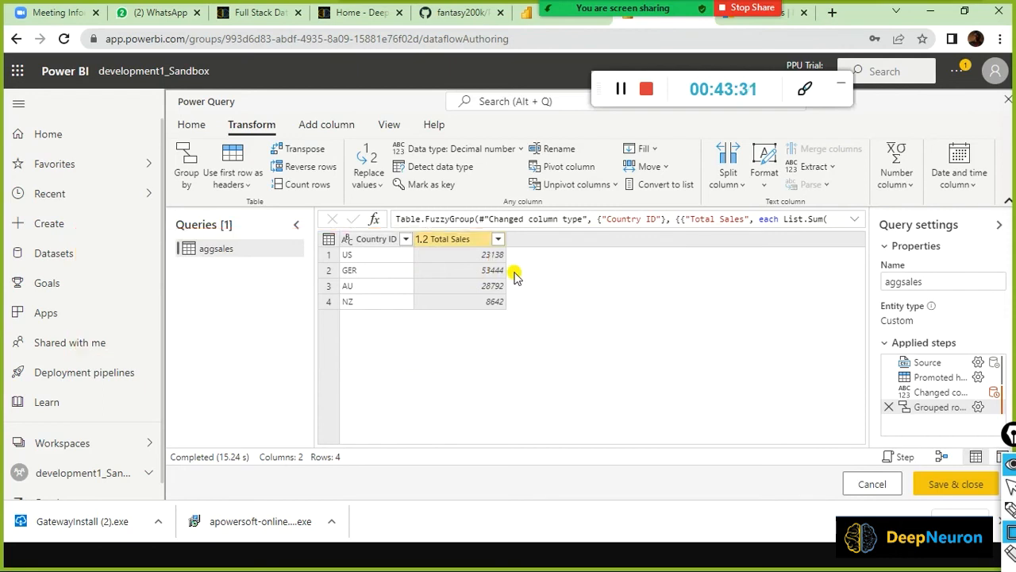
{"action": "key", "text": "alt+Tab"}
{"action": "key", "text": "Tab"}
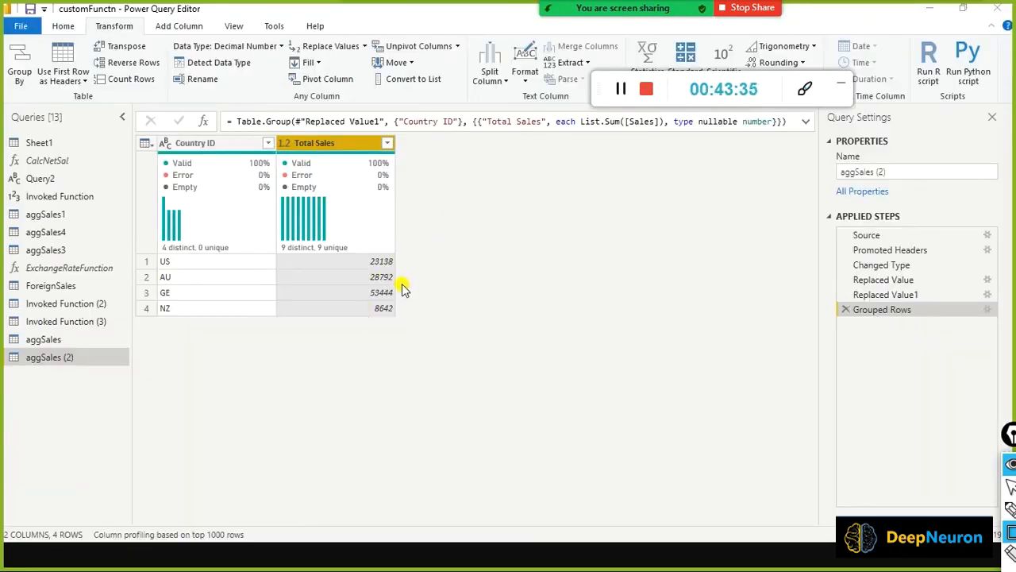
{"action": "key", "text": "alt+Tab"}
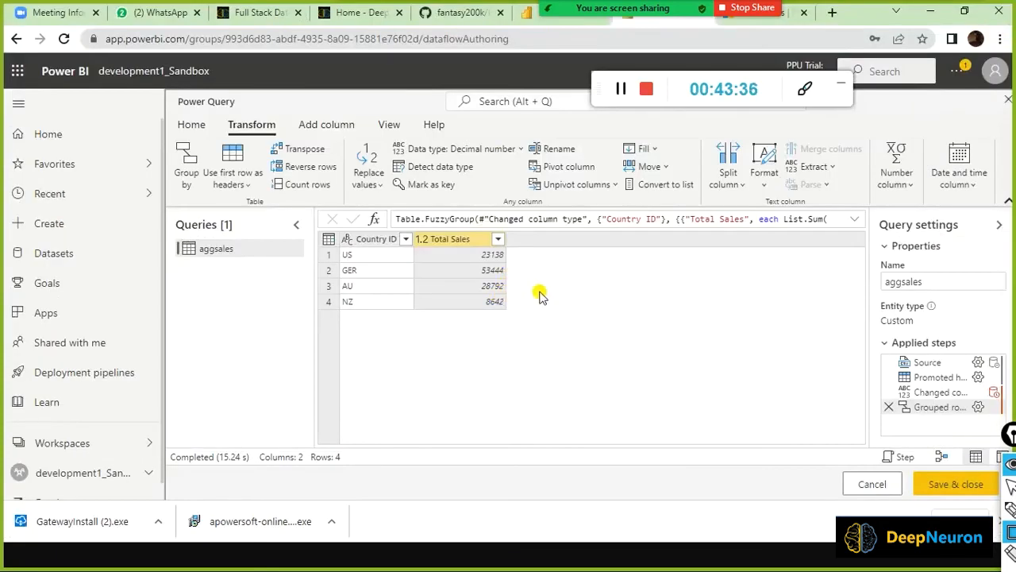
{"action": "key", "text": "alt+Tab"}
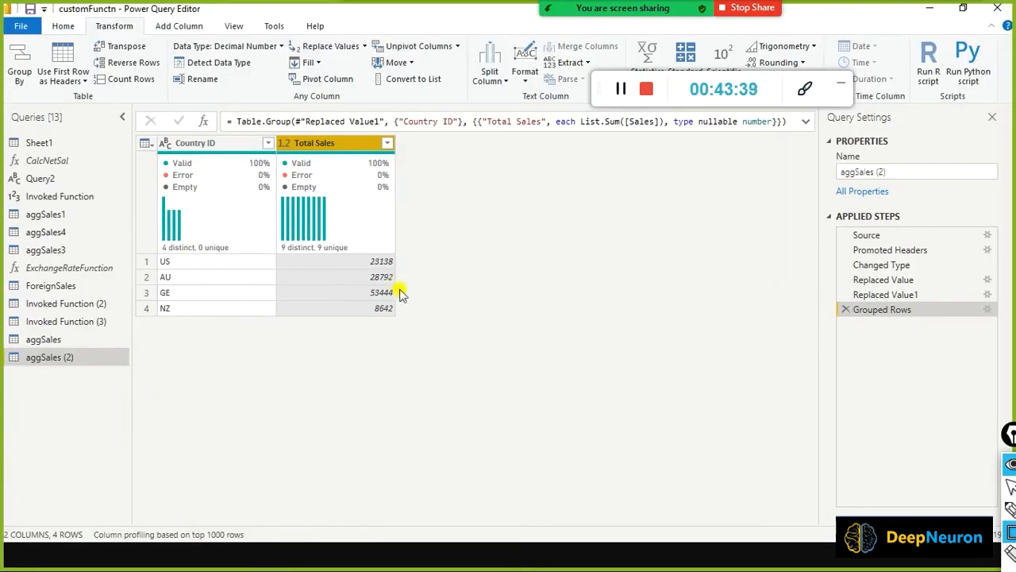
{"action": "key", "text": "alt+Tab"}
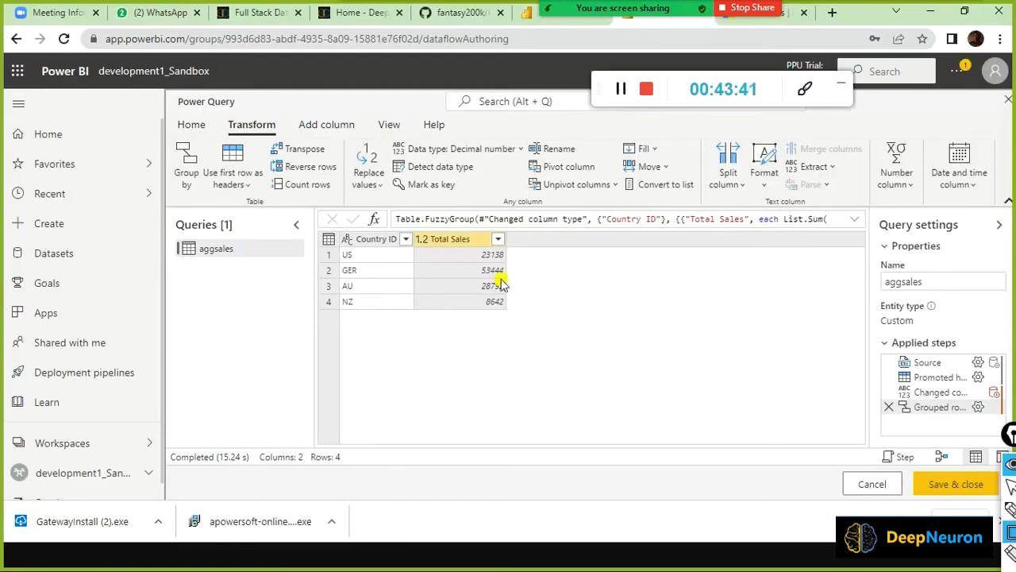
{"action": "key", "text": "alt+Tab"}
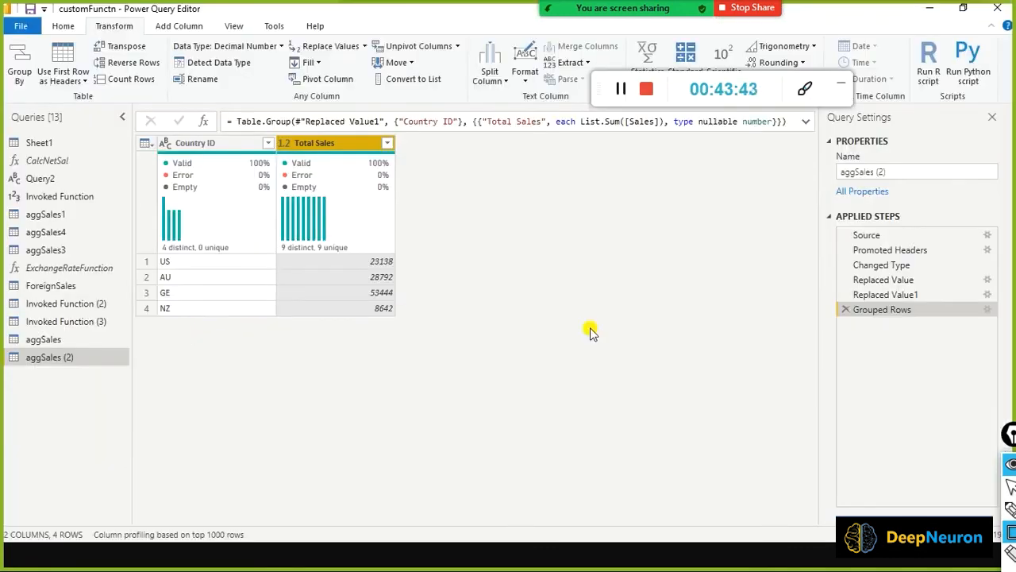
{"action": "key", "text": "alt+Tab"}
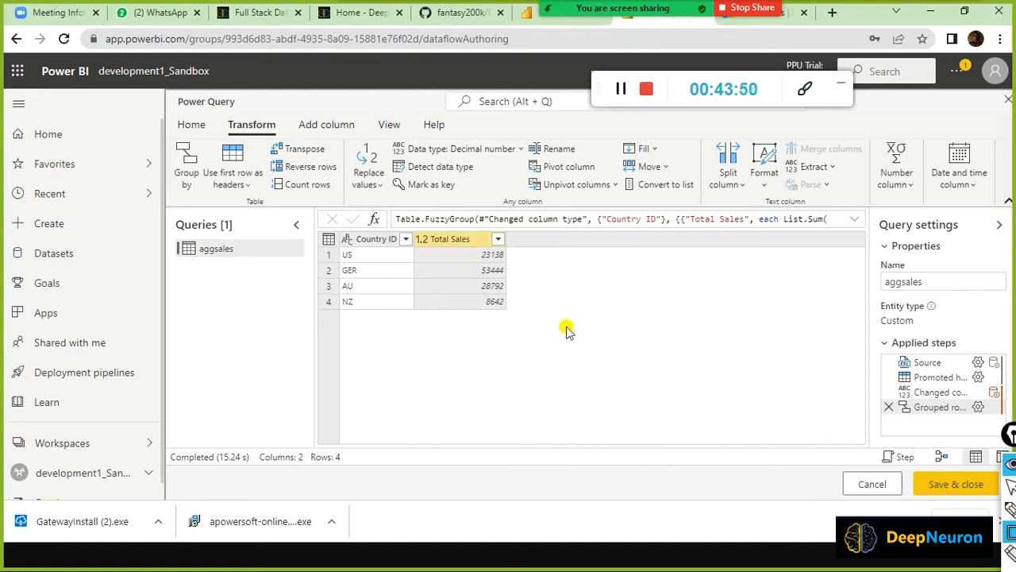
{"action": "key", "text": "alt+Tab"}
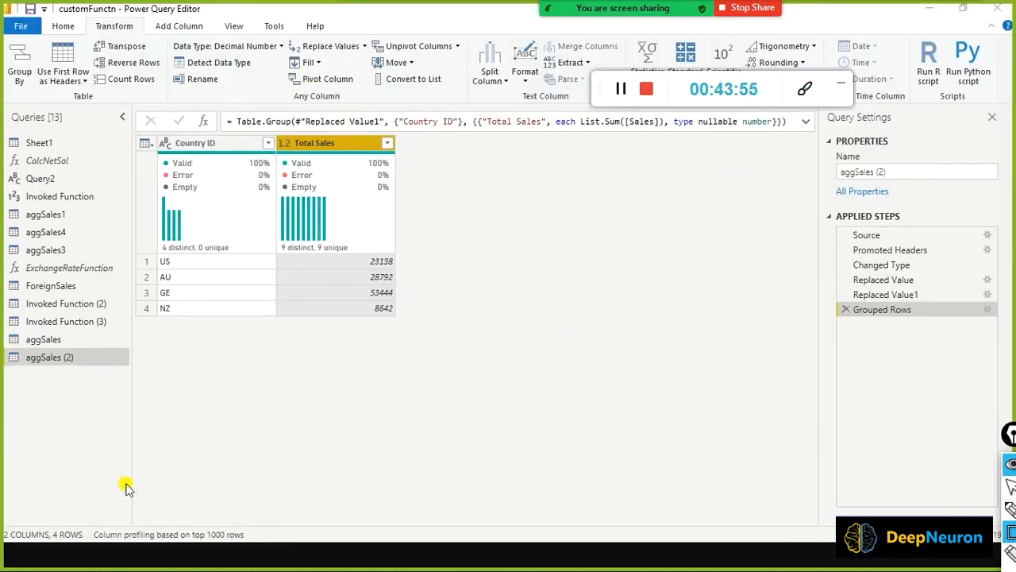
{"action": "key", "text": "alt+Tab"}
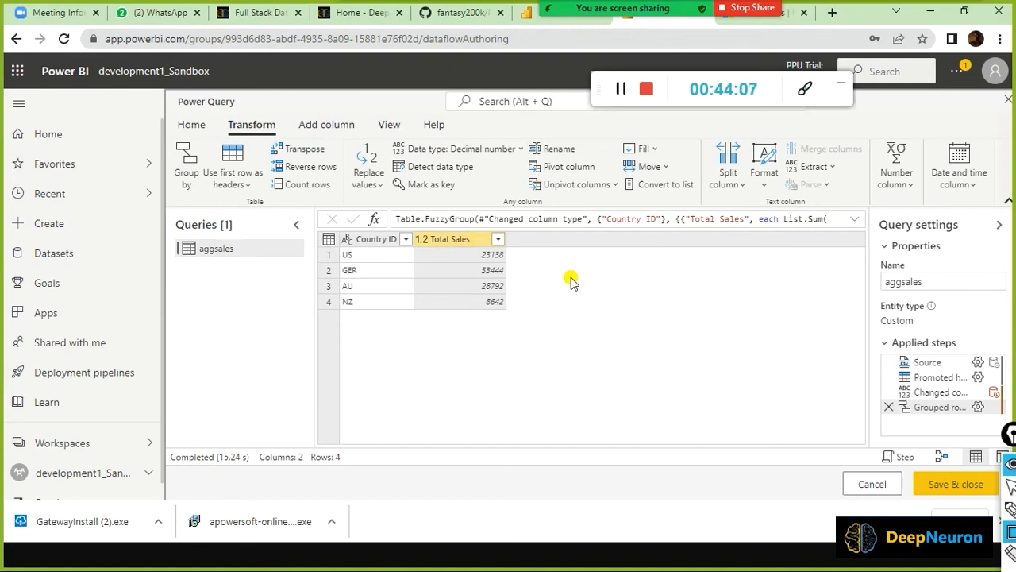
{"action": "key", "text": "alt+Tab"}
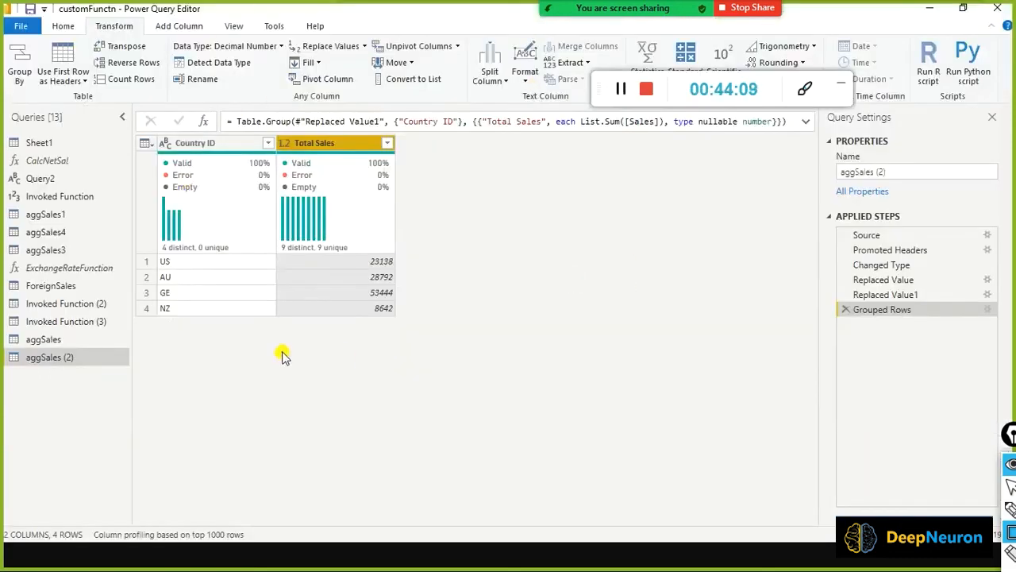
{"action": "key", "text": "alt+Tab"}
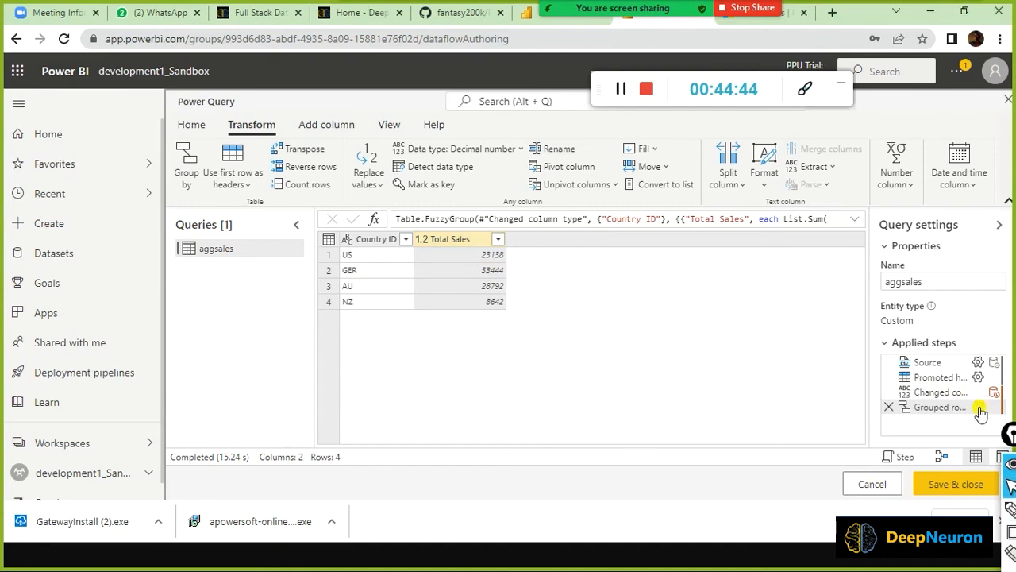
Turn on Ignore case and lower the similarity threshold to 0.66, keeping four groups.
{"action": "left_click", "coordinate": [980, 408]}
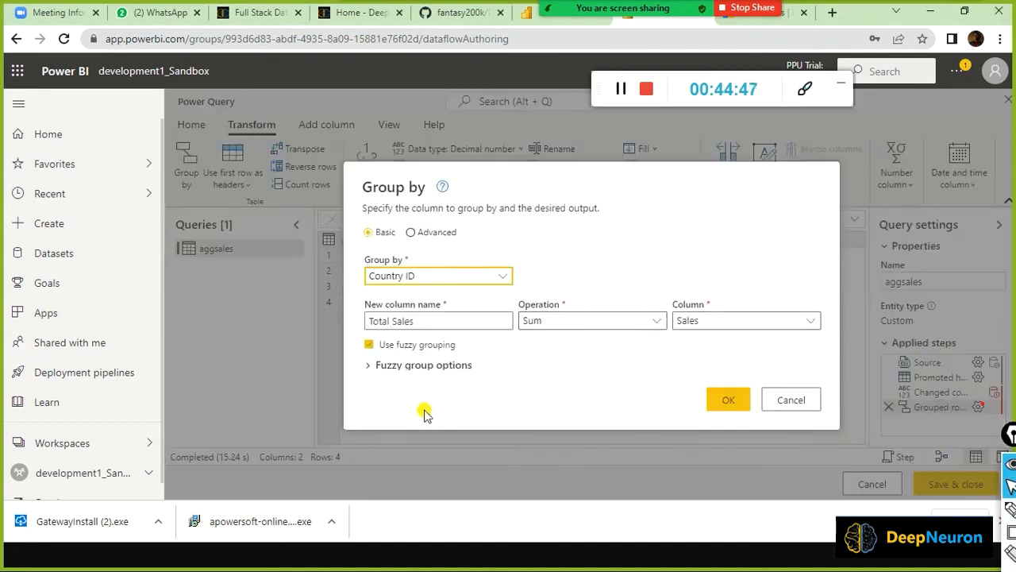
{"action": "left_click", "coordinate": [368, 366]}
{"action": "left_click", "coordinate": [366, 367]}
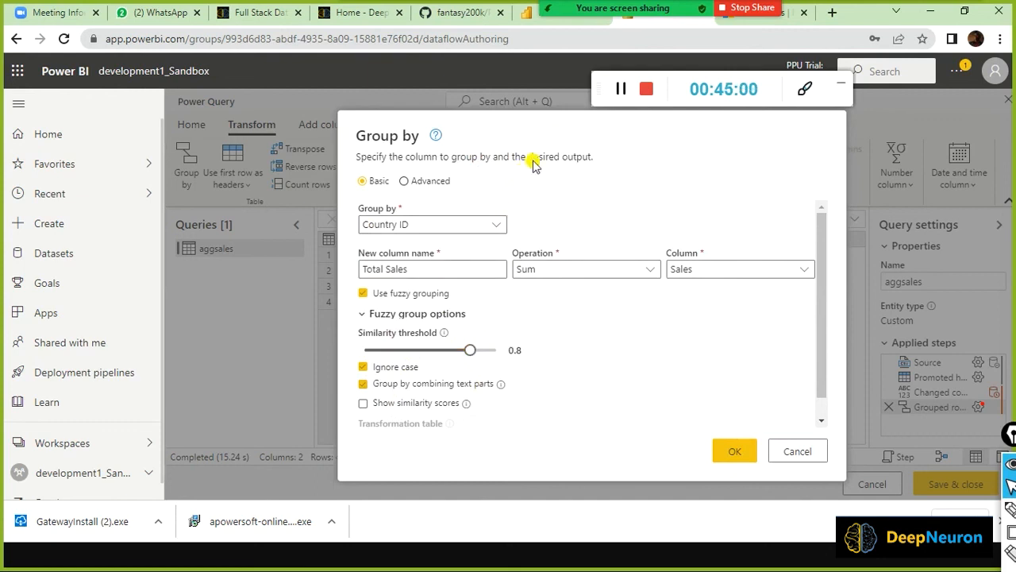
{"action": "mouse_move", "coordinate": [470, 349]}
{"action": "left_mouse_down"}
{"action": "mouse_move", "coordinate": [421, 350]}
{"action": "mouse_move", "coordinate": [452, 355]}
{"action": "left_mouse_up"}
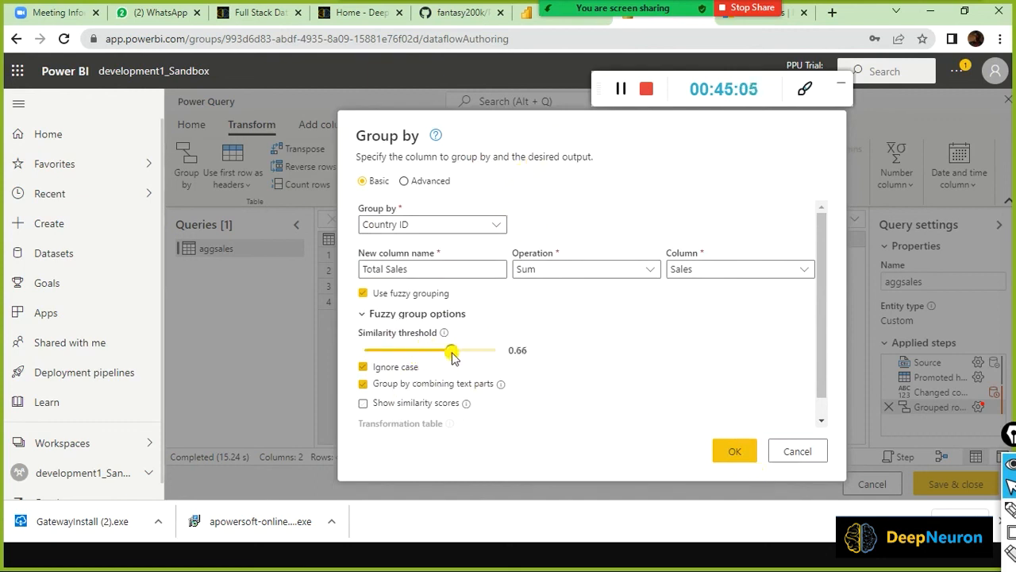
{"action": "left_click", "coordinate": [743, 457]}
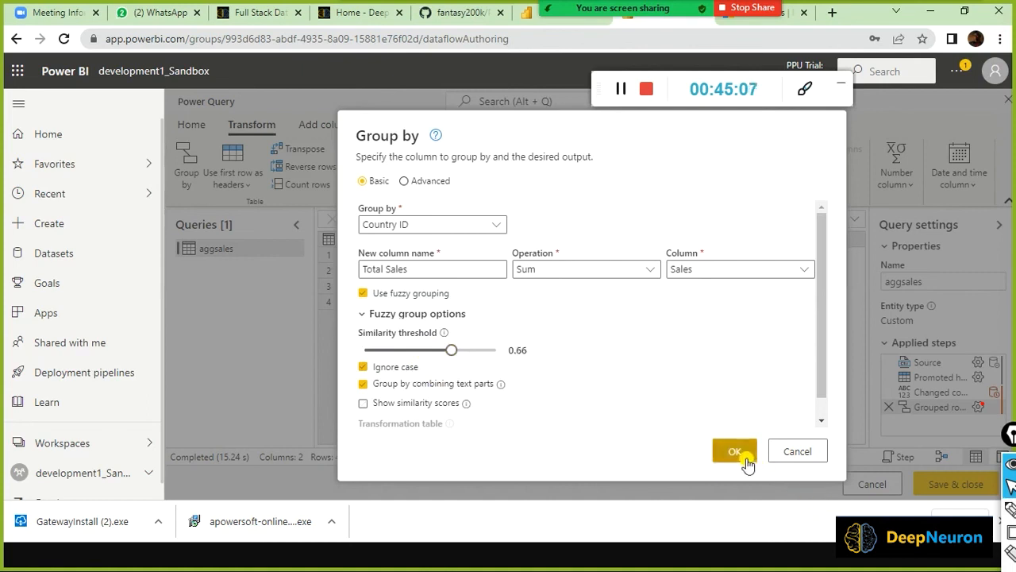
{"action": "left_click", "coordinate": [742, 451]}
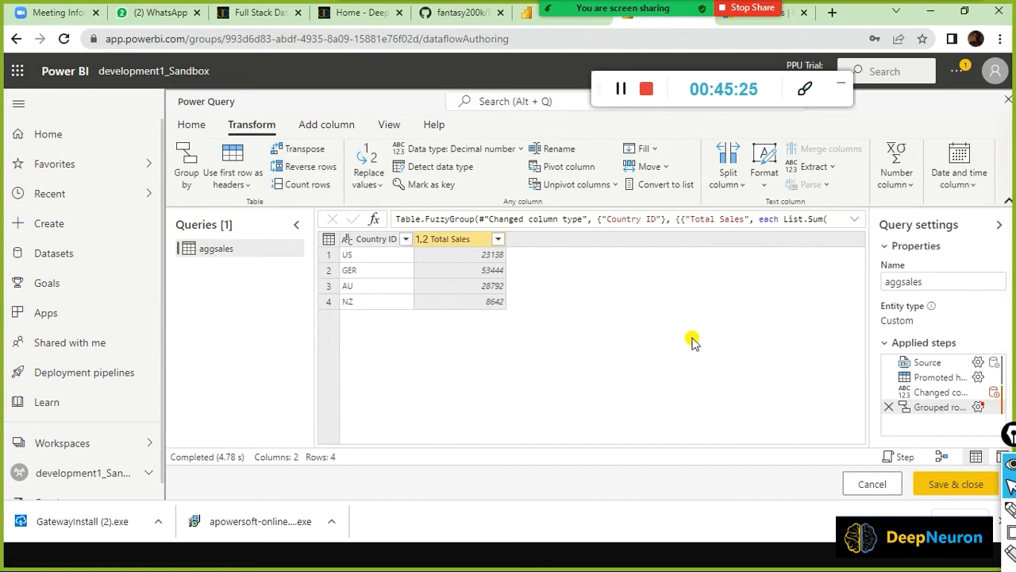
Raise the similarity threshold to 0.91, splitting aggsales into six groups including GE and USS.
{"action": "mouse_move", "coordinate": [984, 406]}
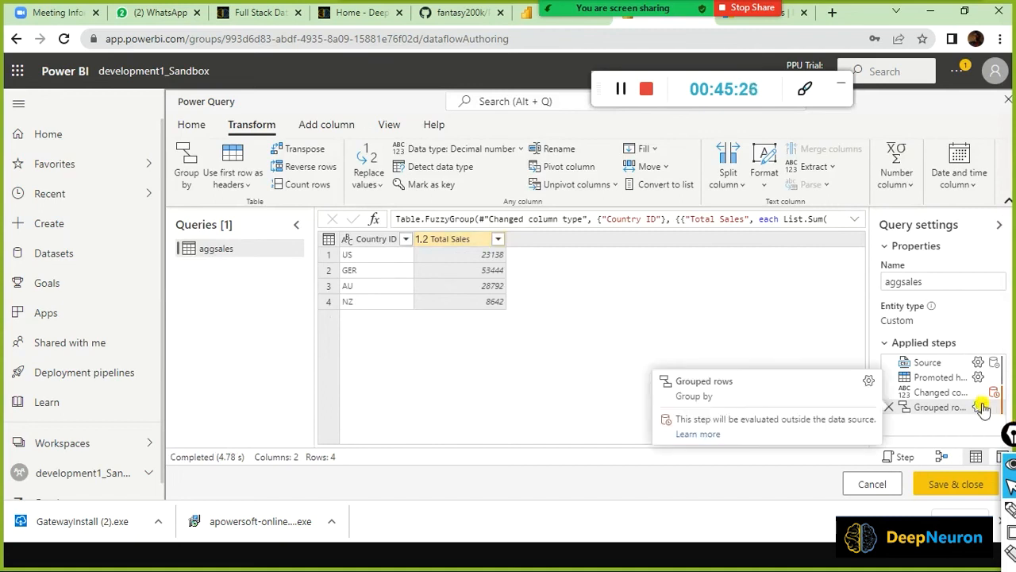
{"action": "double_click", "coordinate": [913, 403]}
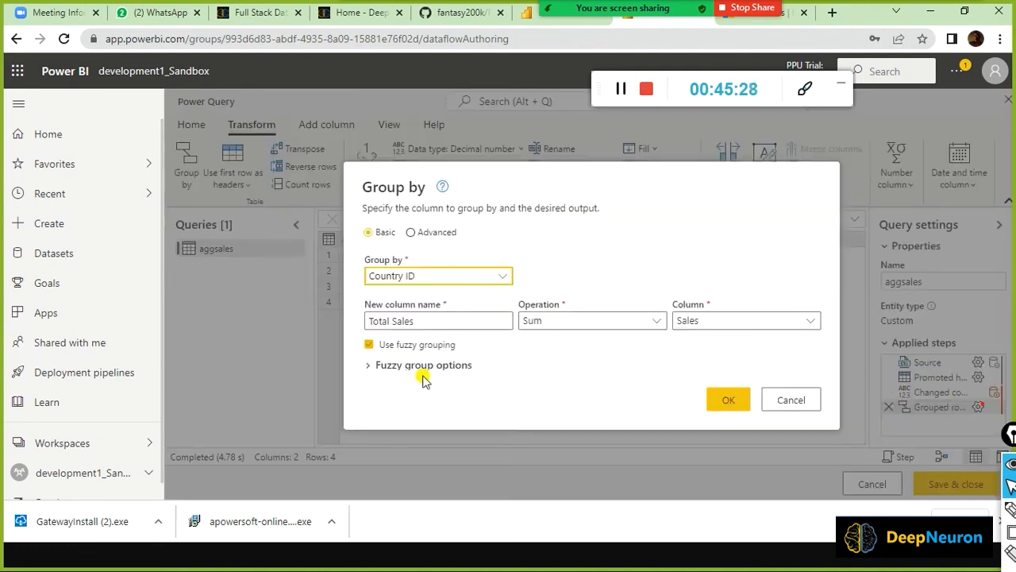
{"action": "left_click", "coordinate": [373, 367]}
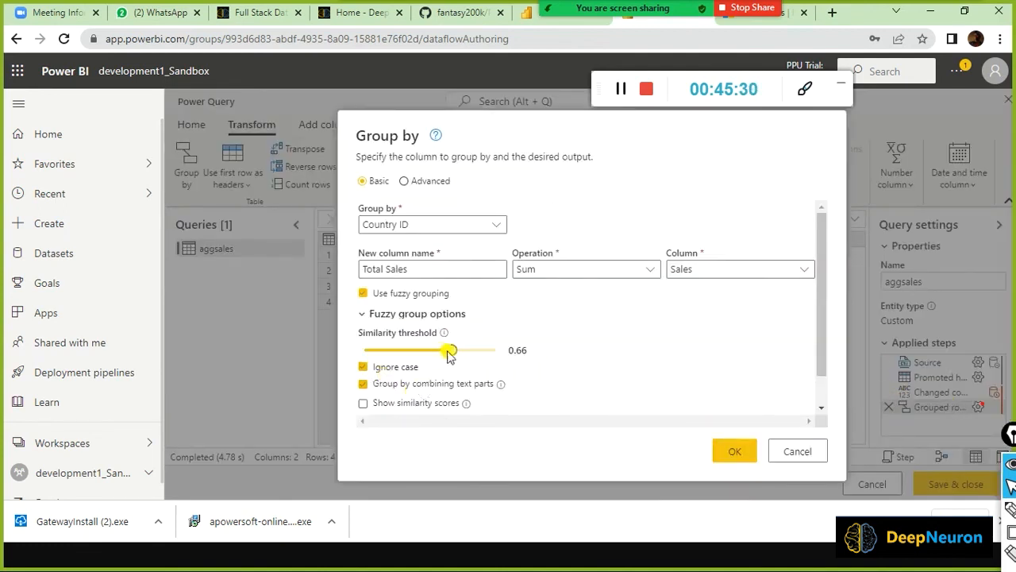
{"action": "left_click_drag", "start_coordinate": [458, 360], "coordinate": [486, 372]}
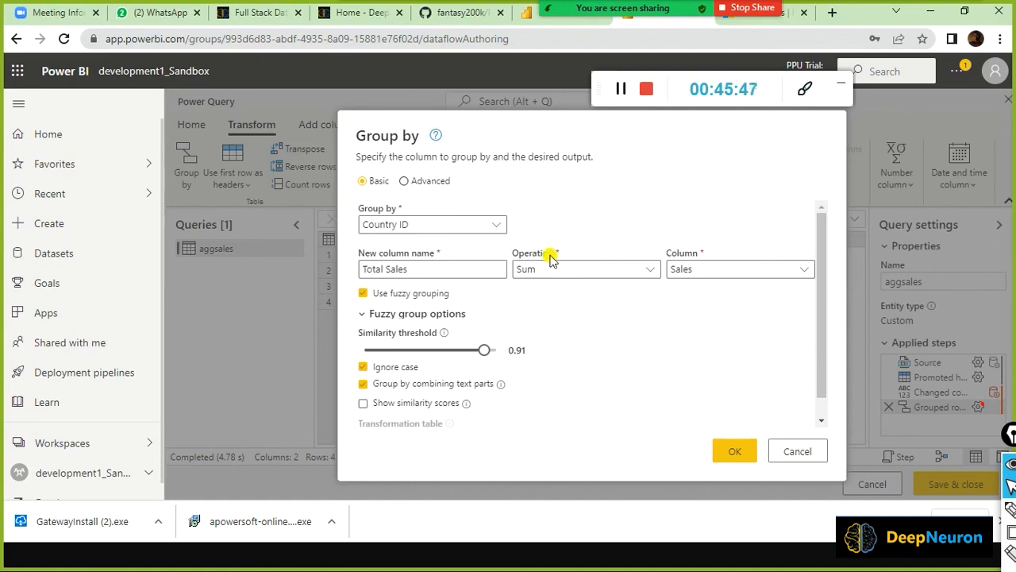
{"action": "left_click", "coordinate": [736, 454]}
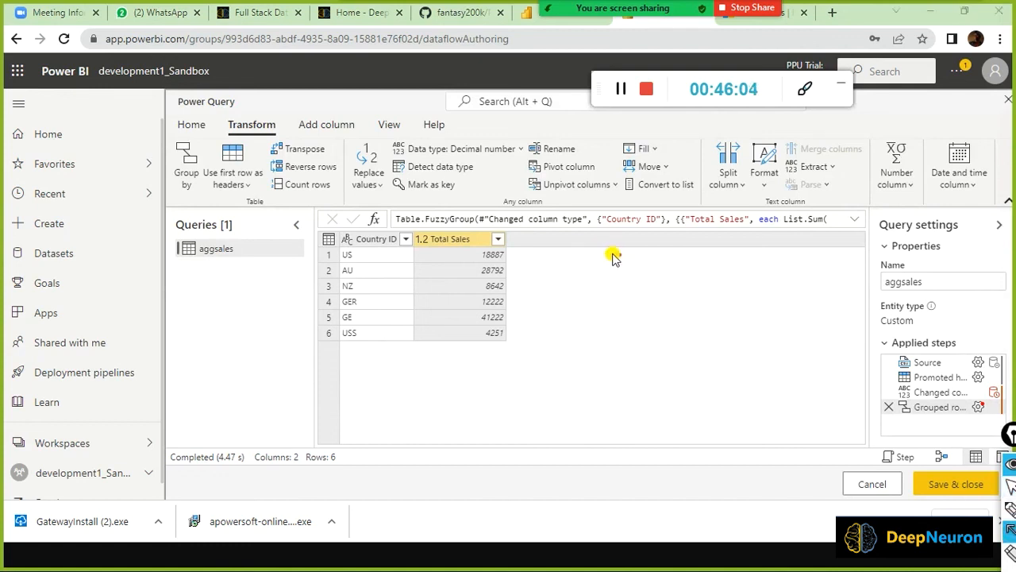
Point out the 18887 US and 4251 USS totals and box the US rows in red.
{"action": "left_click_drag", "start_coordinate": [619, 255], "coordinate": [512, 262]}
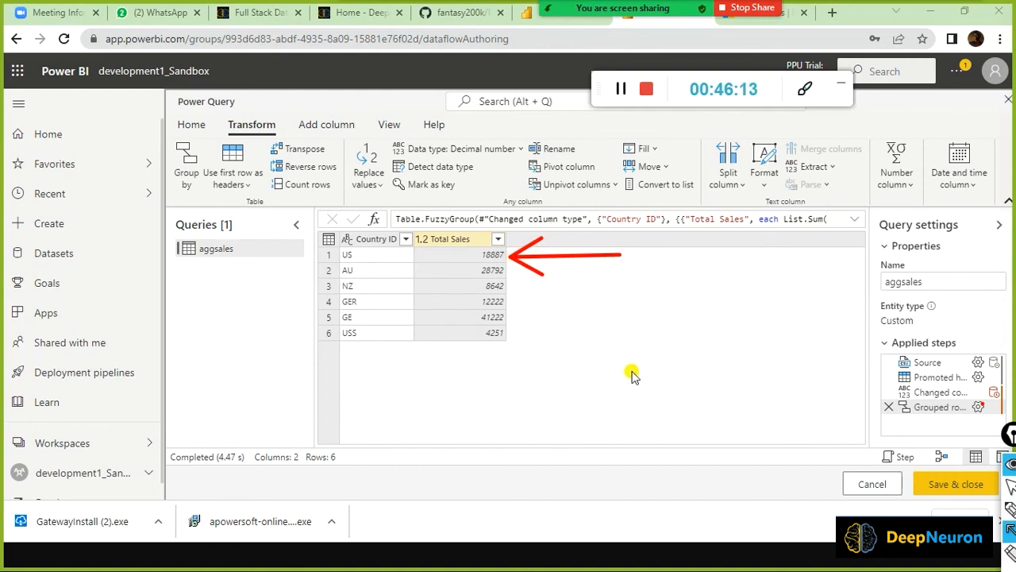
{"action": "left_click_drag", "start_coordinate": [630, 337], "coordinate": [524, 340]}
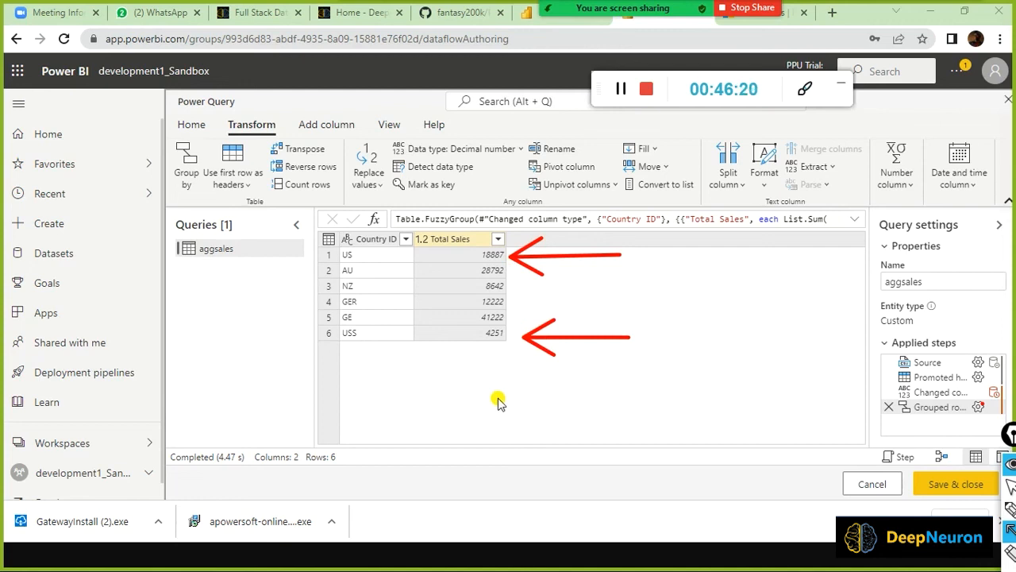
{"action": "mouse_move", "coordinate": [313, 246]}
{"action": "left_mouse_down"}
{"action": "mouse_move", "coordinate": [358, 273]}
{"action": "mouse_move", "coordinate": [370, 262]}
{"action": "left_mouse_up"}
{"action": "mouse_move", "coordinate": [300, 321]}
{"action": "left_mouse_down"}
{"action": "mouse_move", "coordinate": [335, 349]}
{"action": "mouse_move", "coordinate": [375, 360]}
{"action": "left_mouse_up"}
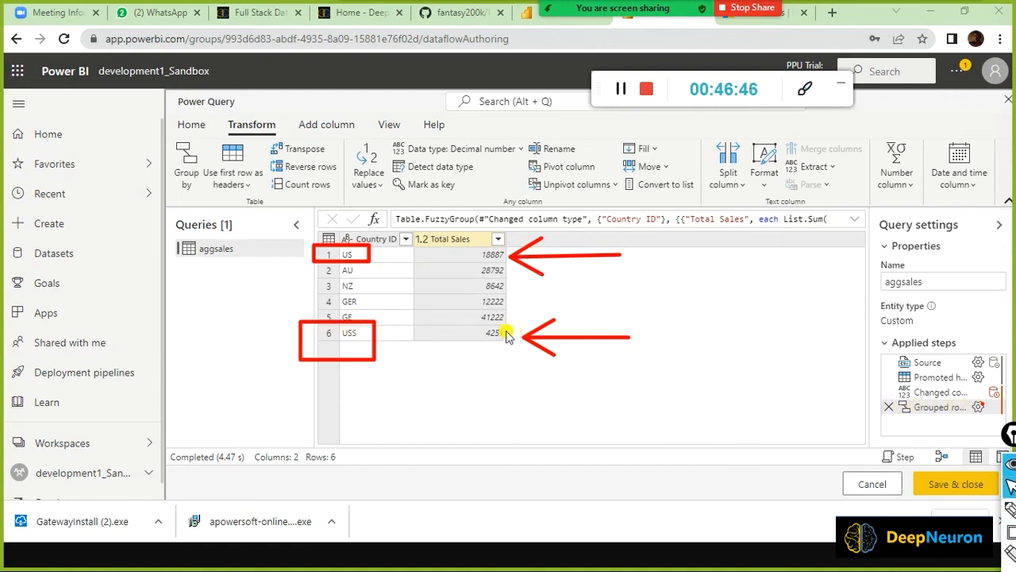
Box the 4251 and 18887 totals in red and reopen the Grouped rows settings.
{"action": "left_click_drag", "start_coordinate": [465, 324], "coordinate": [517, 351]}
{"action": "mouse_move", "coordinate": [474, 242]}
{"action": "left_mouse_down"}
{"action": "mouse_move", "coordinate": [482, 262]}
{"action": "mouse_move", "coordinate": [523, 270]}
{"action": "left_mouse_up"}
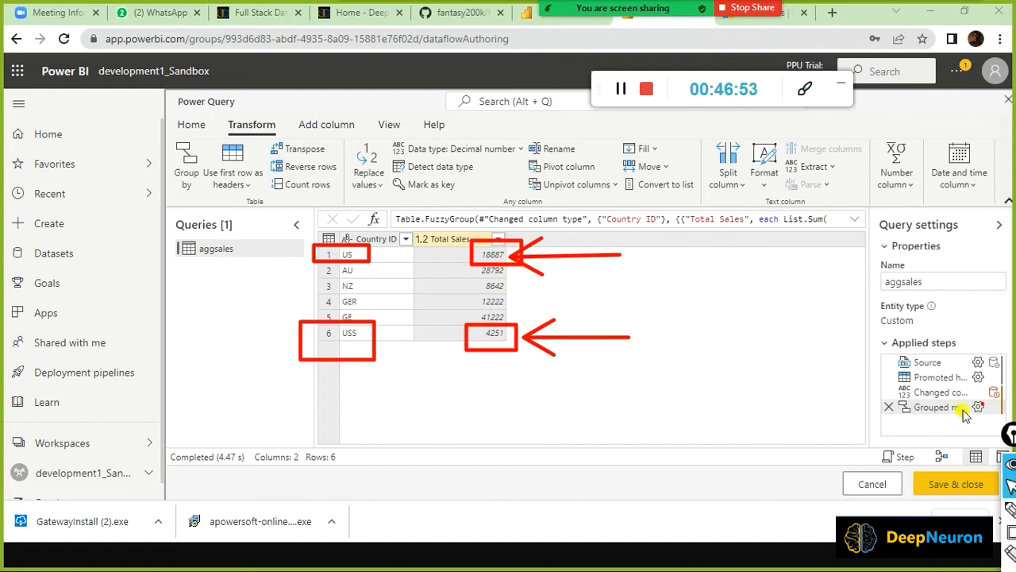
{"action": "mouse_move", "coordinate": [980, 408]}
{"action": "left_click", "coordinate": [863, 381]}
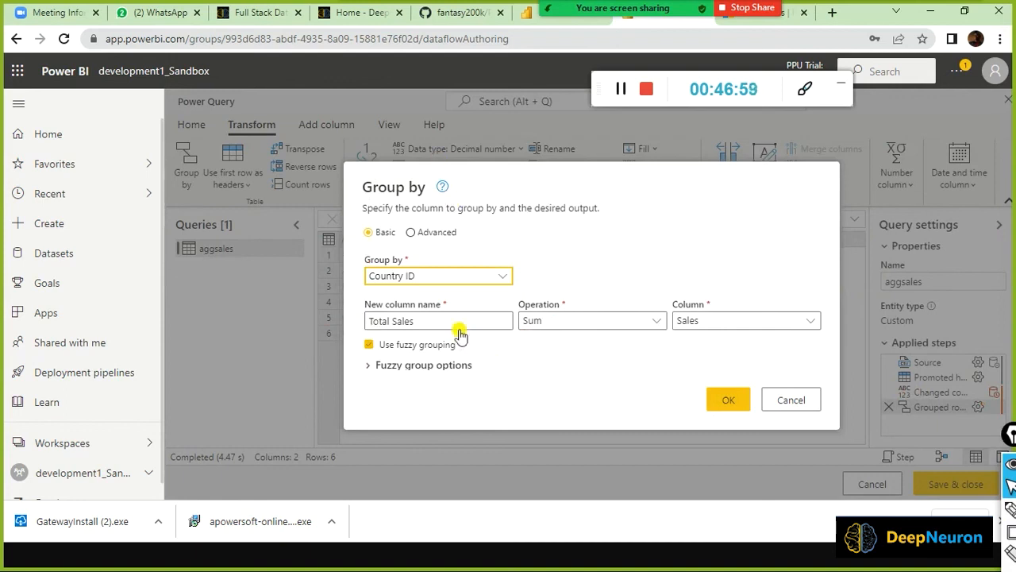
Lower the fuzzy grouping similarity threshold to 0.76 and apply it.
{"action": "left_click", "coordinate": [376, 366]}
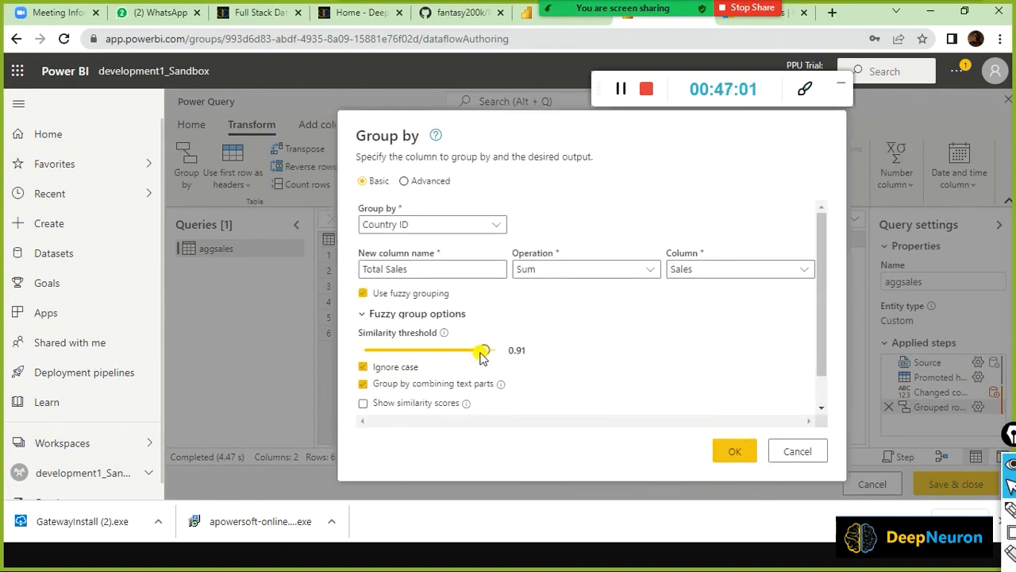
{"action": "left_click_drag", "start_coordinate": [484, 349], "coordinate": [465, 352]}
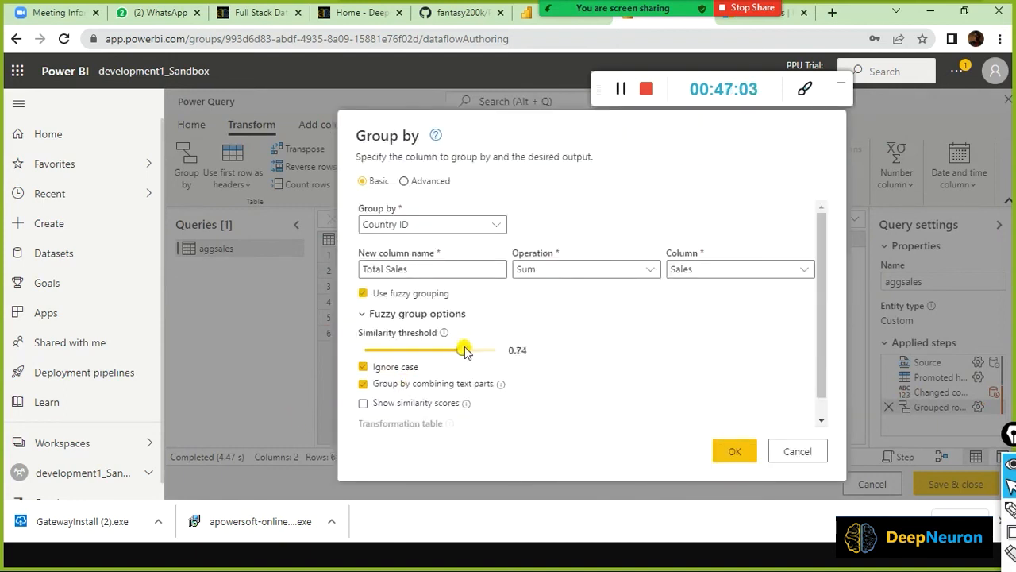
{"action": "left_click", "coordinate": [748, 453]}
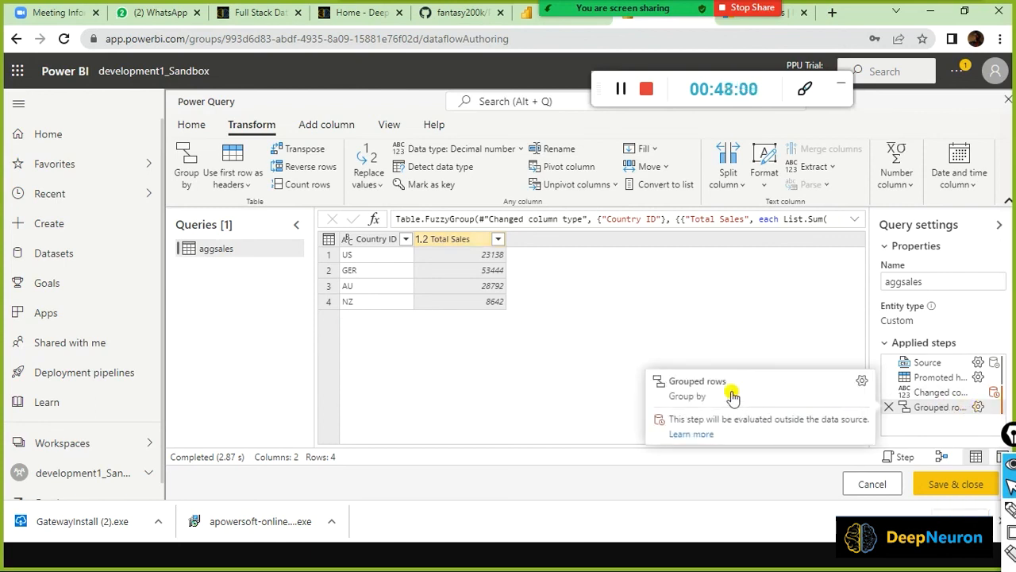
Review the Grouped rows settings twice, including the fuzzy options, without changing them.
{"action": "left_click", "coordinate": [731, 393]}
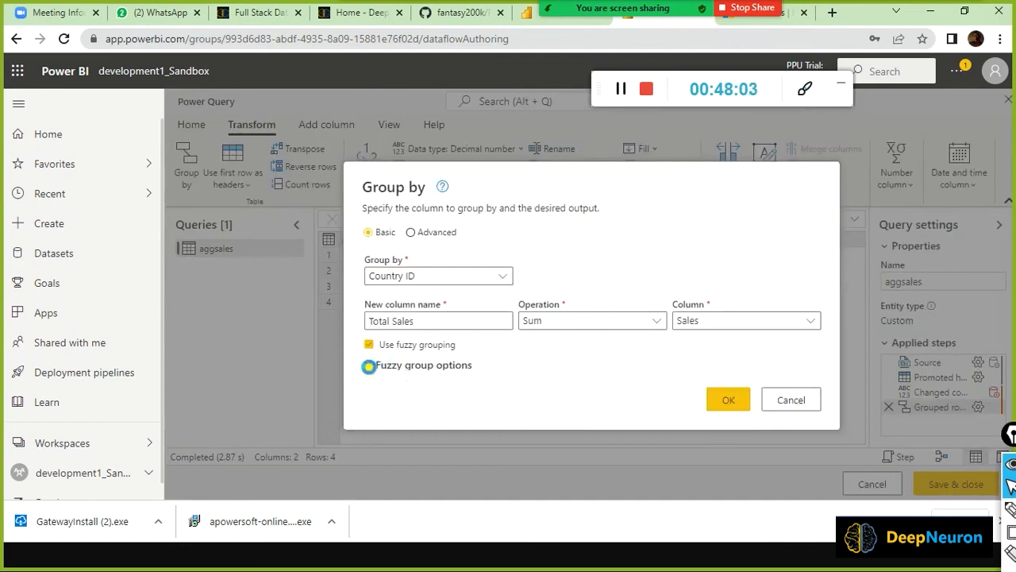
{"action": "left_click", "coordinate": [793, 400]}
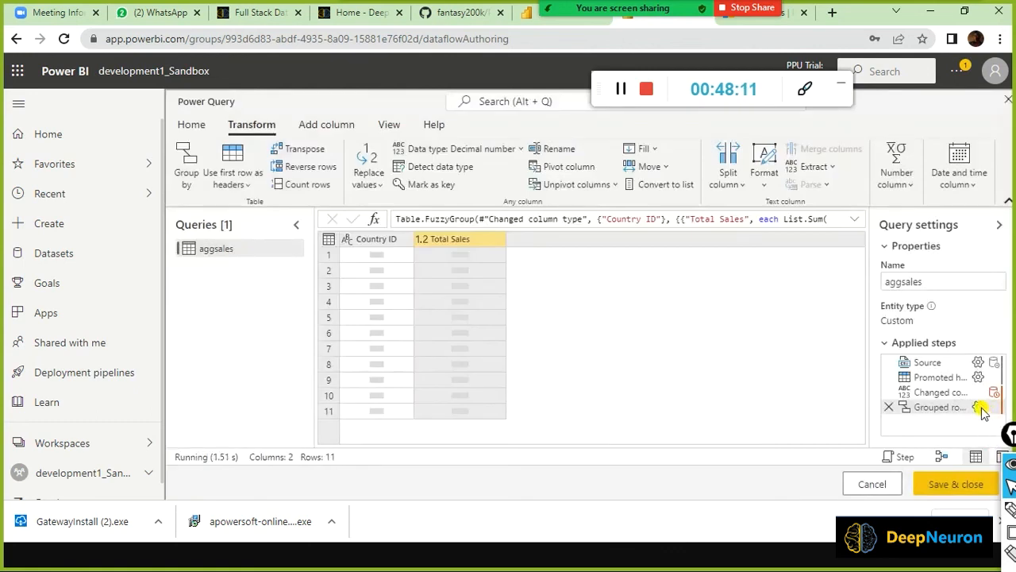
{"action": "left_click", "coordinate": [980, 407]}
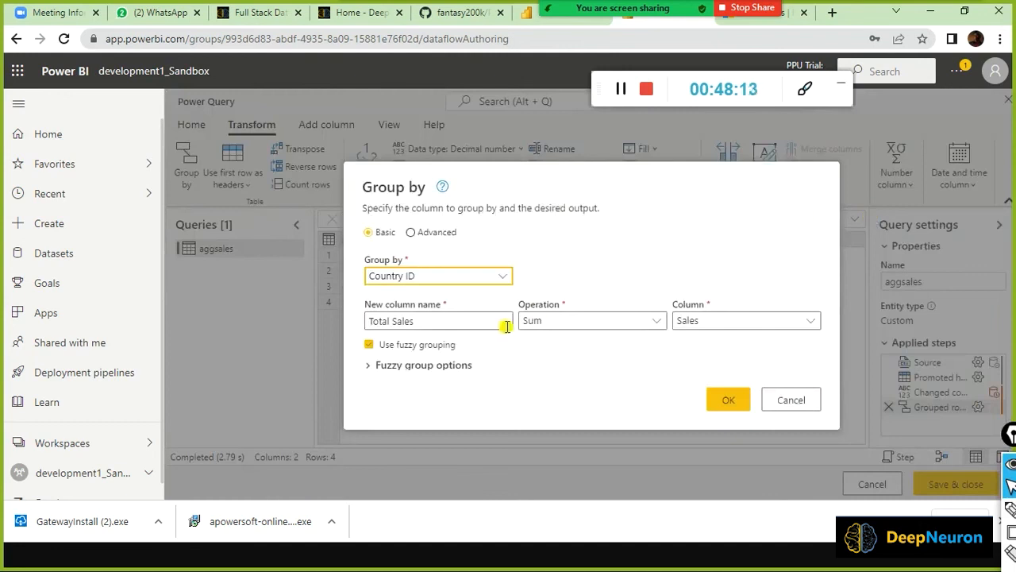
{"action": "left_click", "coordinate": [369, 365]}
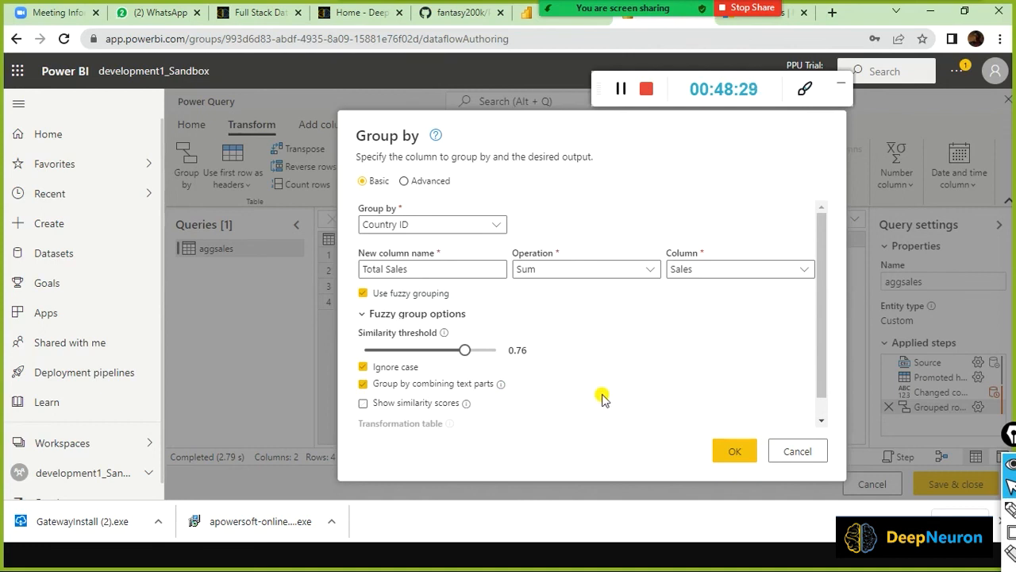
{"action": "left_click", "coordinate": [798, 451]}
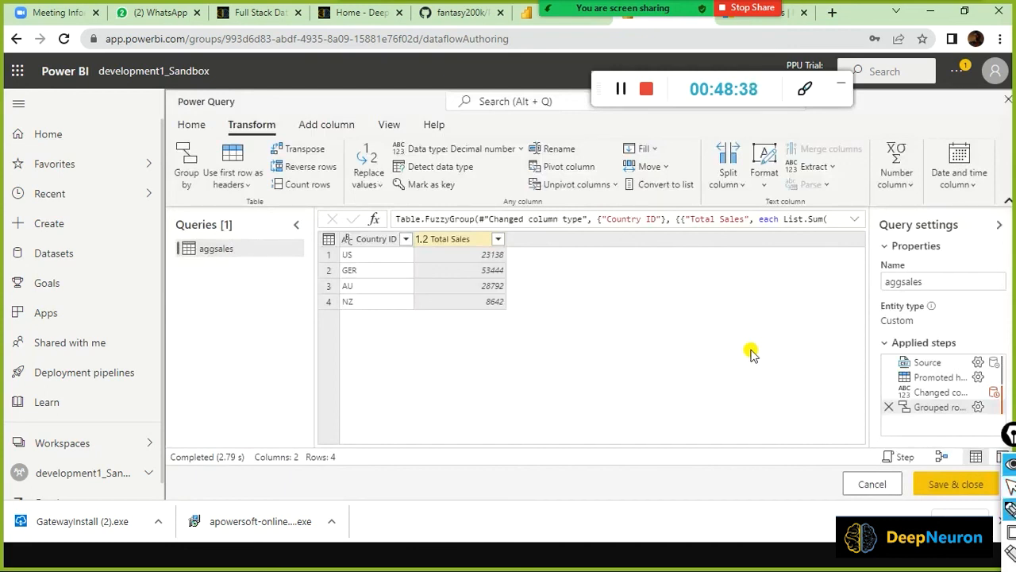
Handwrite Indonesia and India beside the table, each pointing to an 'Ind' abbreviation, and circle them.
{"action": "left_click_drag", "start_coordinate": [351, 401], "coordinate": [291, 267]}
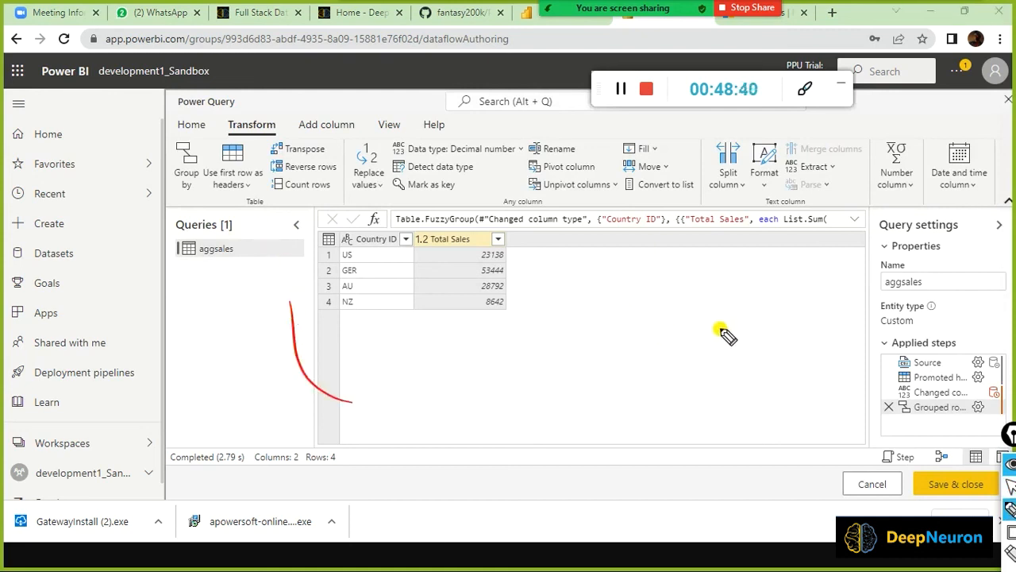
{"action": "left_click_drag", "start_coordinate": [684, 316], "coordinate": [791, 300]}
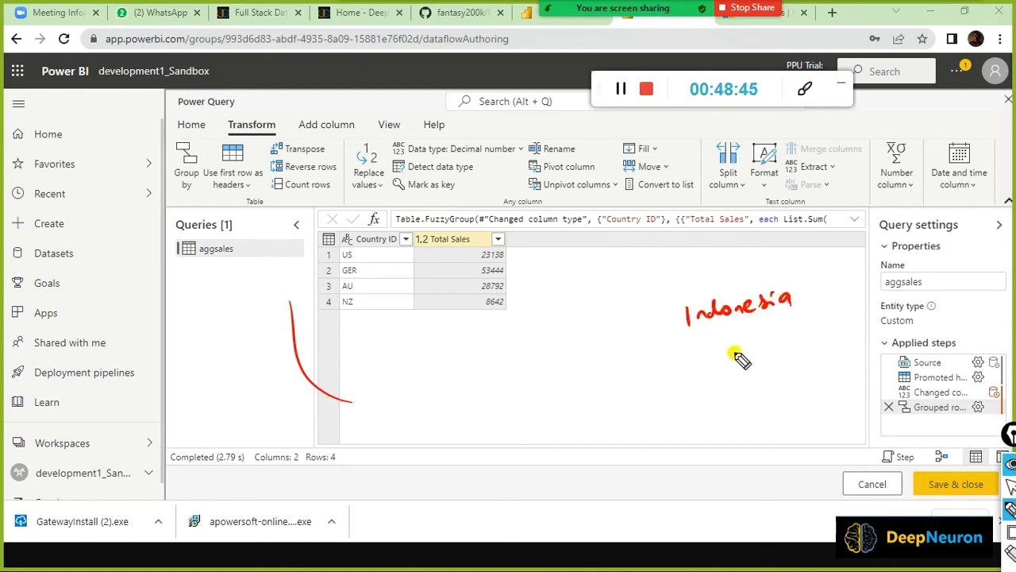
{"action": "mouse_move", "coordinate": [700, 351]}
{"action": "left_mouse_down"}
{"action": "mouse_move", "coordinate": [702, 373]}
{"action": "mouse_move", "coordinate": [707, 353]}
{"action": "mouse_move", "coordinate": [786, 350]}
{"action": "left_mouse_up"}
{"action": "left_click_drag", "start_coordinate": [648, 321], "coordinate": [646, 340]}
{"action": "left_click_drag", "start_coordinate": [505, 356], "coordinate": [508, 365]}
{"action": "mouse_move", "coordinate": [513, 366]}
{"action": "left_mouse_down"}
{"action": "mouse_move", "coordinate": [545, 354]}
{"action": "mouse_move", "coordinate": [548, 341]}
{"action": "left_mouse_up"}
{"action": "mouse_move", "coordinate": [659, 362]}
{"action": "left_mouse_down"}
{"action": "mouse_move", "coordinate": [641, 378]}
{"action": "mouse_move", "coordinate": [660, 382]}
{"action": "left_mouse_up"}
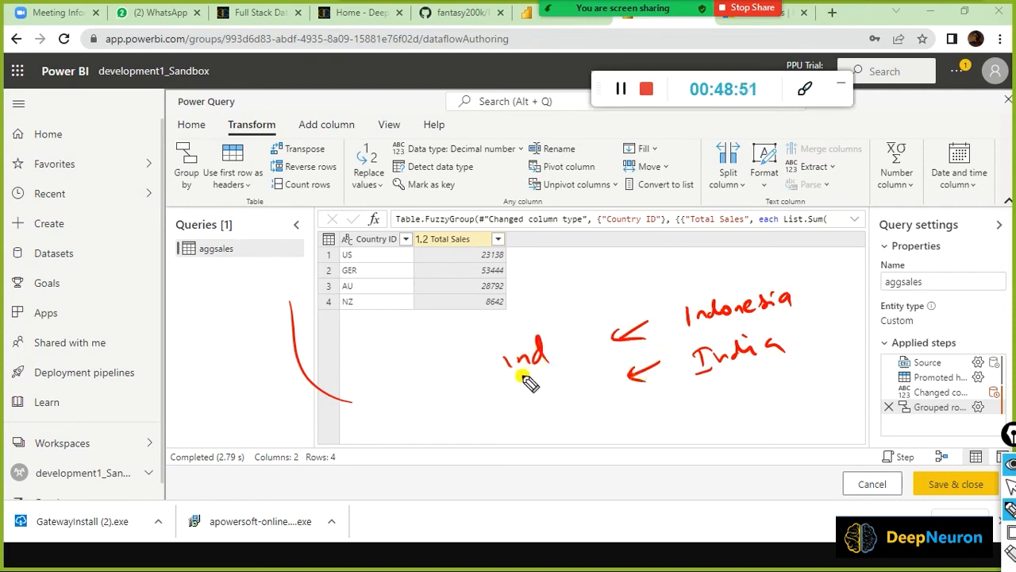
{"action": "left_click_drag", "start_coordinate": [520, 381], "coordinate": [580, 356]}
{"action": "mouse_move", "coordinate": [541, 395]}
{"action": "left_mouse_down"}
{"action": "mouse_move", "coordinate": [540, 404]}
{"action": "mouse_move", "coordinate": [586, 407]}
{"action": "left_mouse_up"}
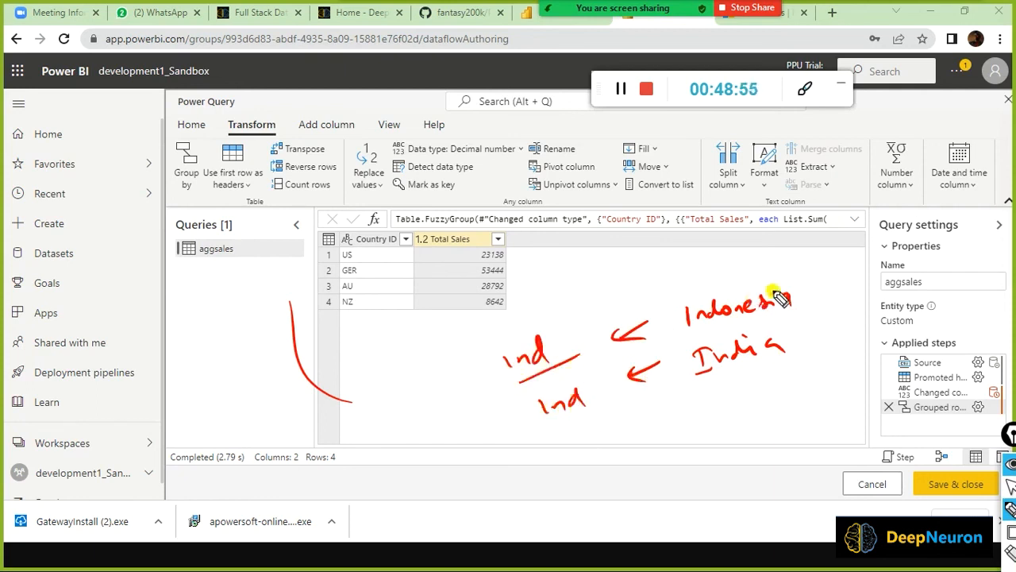
{"action": "mouse_move", "coordinate": [805, 260]}
{"action": "left_mouse_down"}
{"action": "mouse_move", "coordinate": [608, 280]}
{"action": "mouse_move", "coordinate": [782, 409]}
{"action": "mouse_move", "coordinate": [769, 253]}
{"action": "left_mouse_up"}
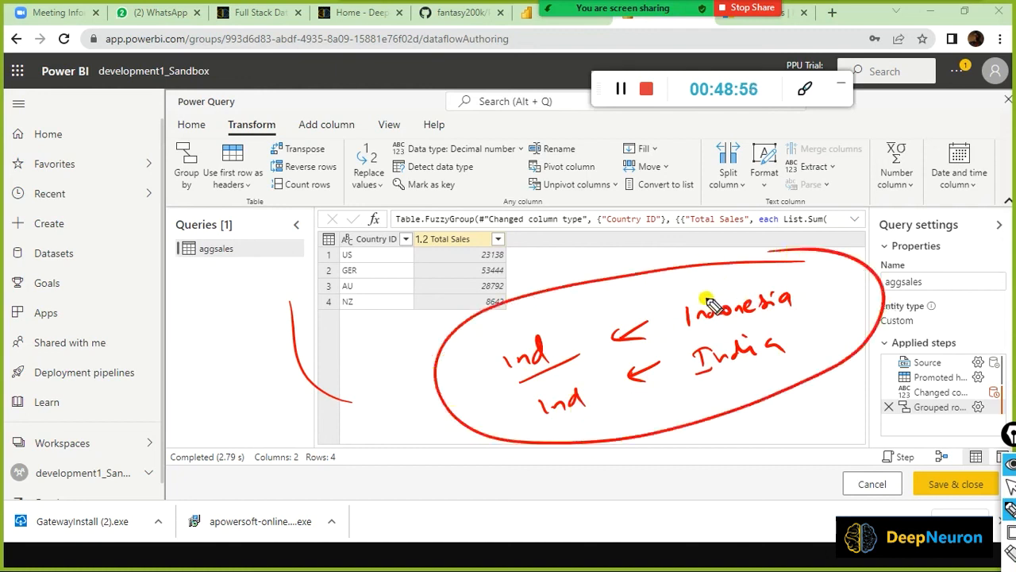
{"action": "mouse_move", "coordinate": [570, 342]}
{"action": "left_mouse_down"}
{"action": "mouse_move", "coordinate": [541, 343]}
{"action": "mouse_move", "coordinate": [526, 367]}
{"action": "mouse_move", "coordinate": [545, 373]}
{"action": "left_mouse_up"}
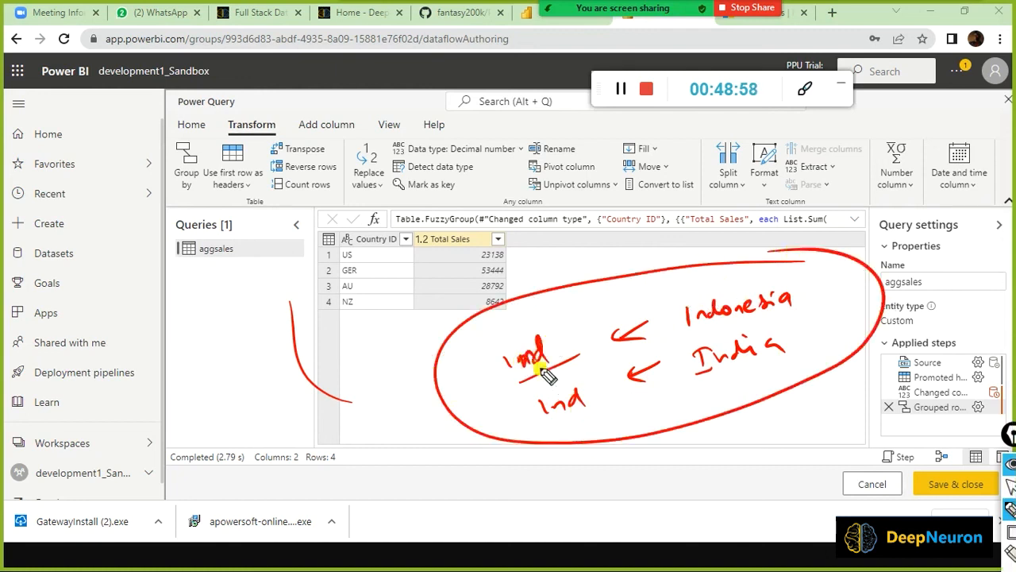
Label the Ind notes a 'data governance problem', with arrows, an underlined India and a bracket.
{"action": "mouse_move", "coordinate": [302, 426]}
{"action": "left_mouse_down"}
{"action": "mouse_move", "coordinate": [362, 411]}
{"action": "mouse_move", "coordinate": [382, 390]}
{"action": "mouse_move", "coordinate": [407, 394]}
{"action": "mouse_move", "coordinate": [435, 365]}
{"action": "mouse_move", "coordinate": [463, 372]}
{"action": "left_mouse_up"}
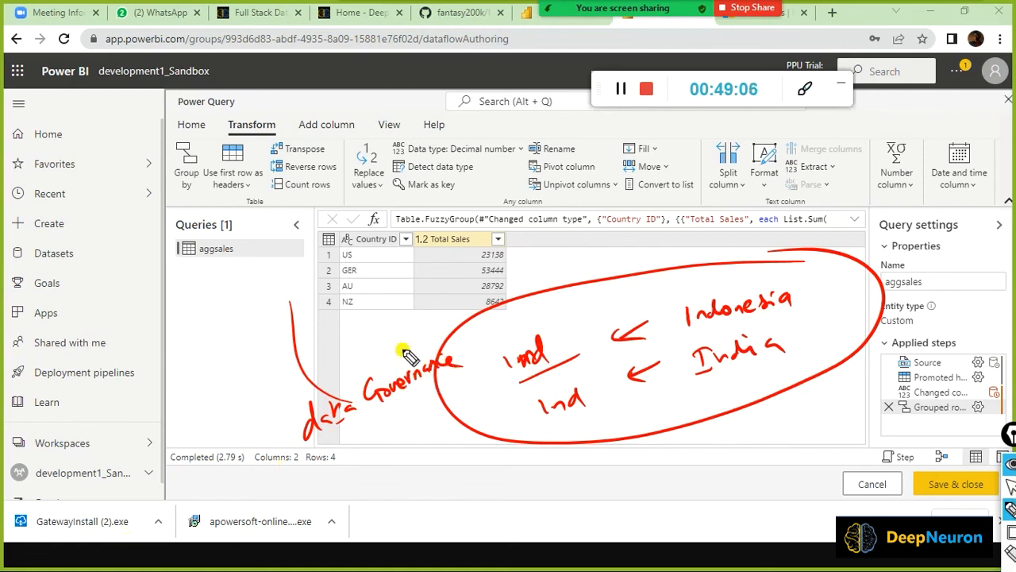
{"action": "mouse_move", "coordinate": [388, 405]}
{"action": "left_mouse_down"}
{"action": "mouse_move", "coordinate": [397, 428]}
{"action": "mouse_move", "coordinate": [456, 385]}
{"action": "mouse_move", "coordinate": [466, 407]}
{"action": "left_mouse_up"}
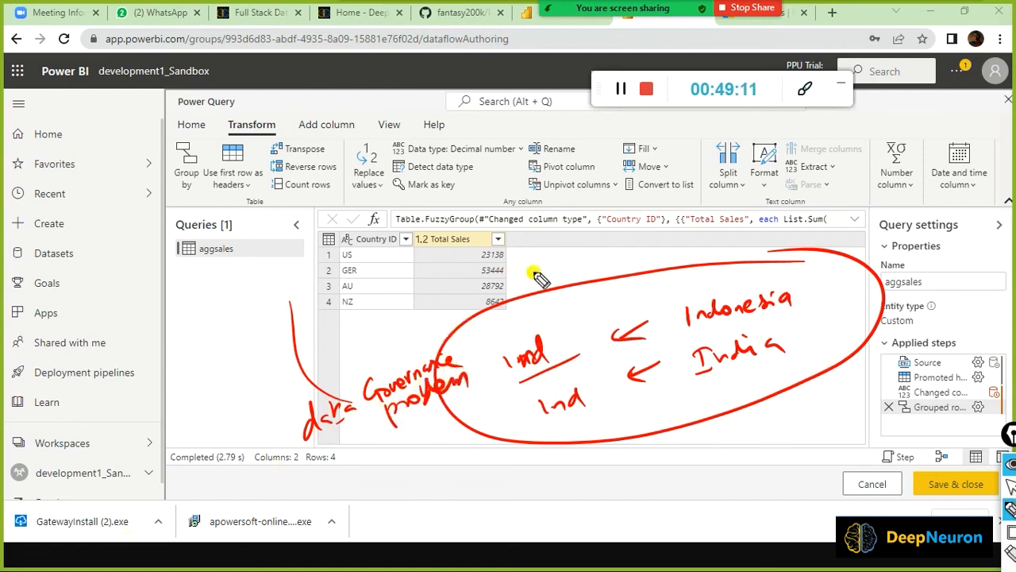
{"action": "mouse_move", "coordinate": [561, 244]}
{"action": "left_mouse_down"}
{"action": "mouse_move", "coordinate": [566, 283]}
{"action": "mouse_move", "coordinate": [584, 262]}
{"action": "left_mouse_up"}
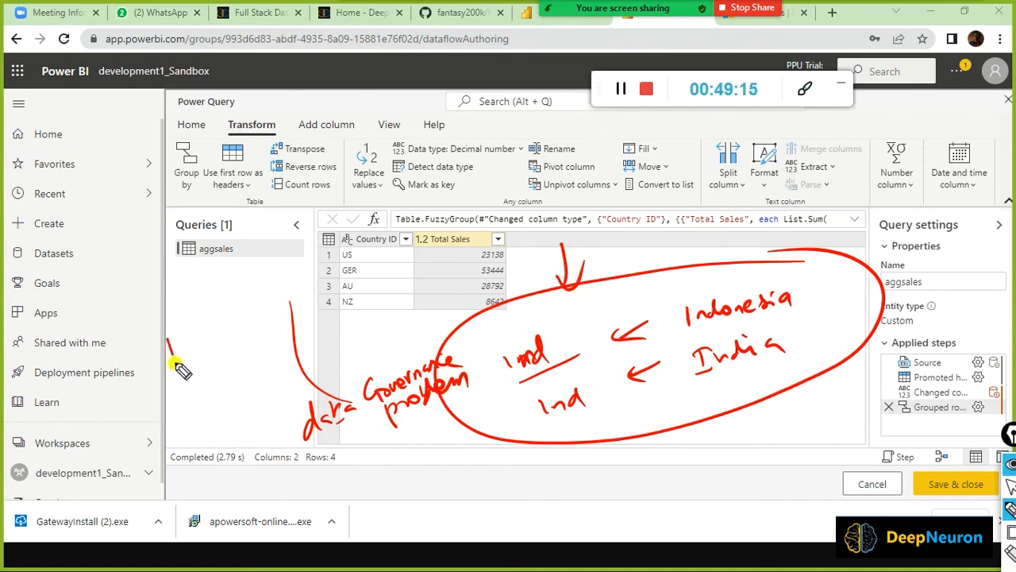
{"action": "mouse_move", "coordinate": [168, 341]}
{"action": "left_mouse_down"}
{"action": "mouse_move", "coordinate": [250, 314]}
{"action": "mouse_move", "coordinate": [147, 350]}
{"action": "left_mouse_up"}
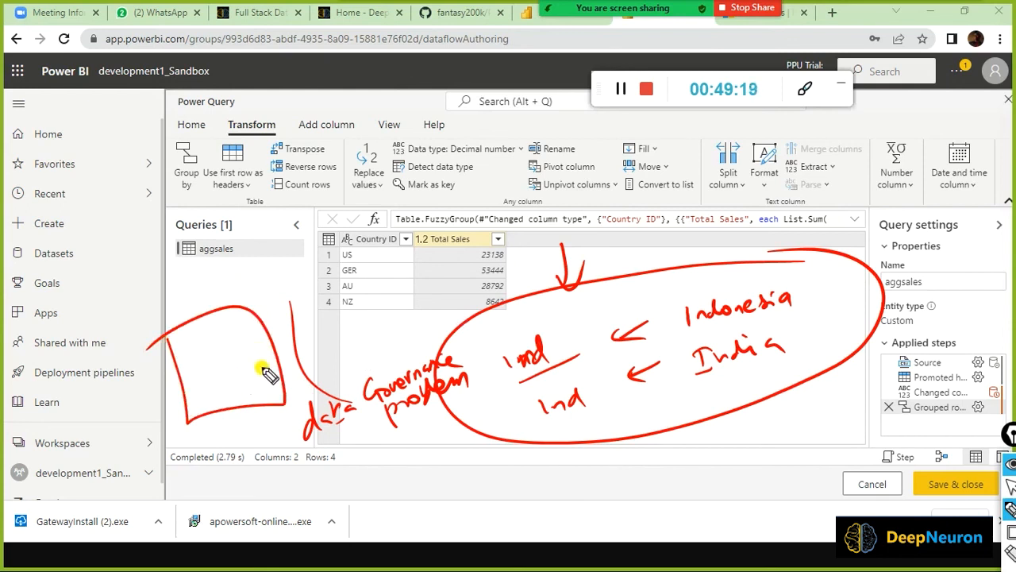
{"action": "mouse_move", "coordinate": [270, 349]}
{"action": "left_mouse_down"}
{"action": "mouse_move", "coordinate": [480, 317]}
{"action": "mouse_move", "coordinate": [490, 329]}
{"action": "left_mouse_up"}
{"action": "mouse_move", "coordinate": [262, 368]}
{"action": "left_mouse_down"}
{"action": "mouse_move", "coordinate": [582, 400]}
{"action": "mouse_move", "coordinate": [556, 423]}
{"action": "mouse_move", "coordinate": [585, 408]}
{"action": "left_mouse_up"}
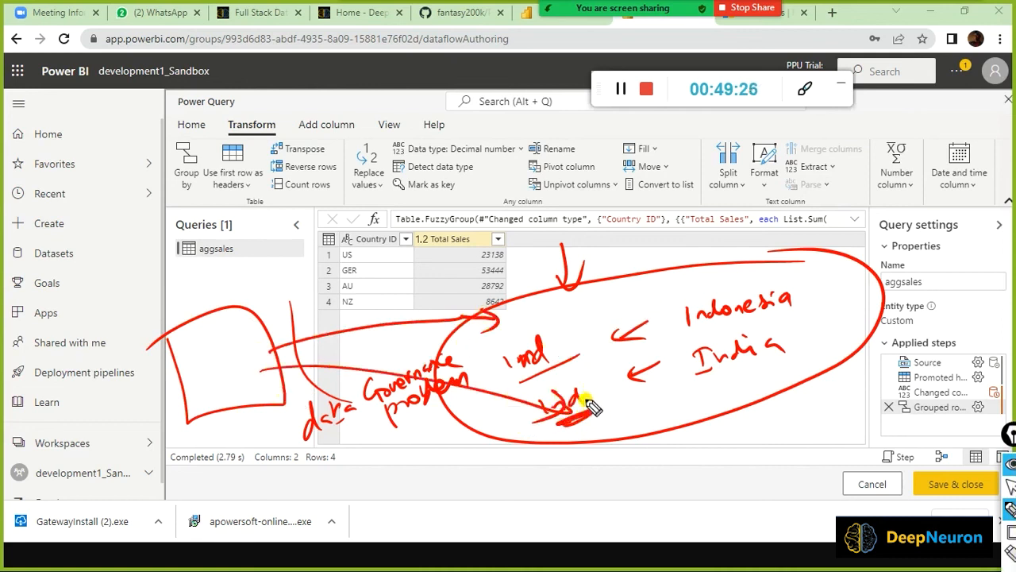
{"action": "left_click_drag", "start_coordinate": [697, 372], "coordinate": [782, 355]}
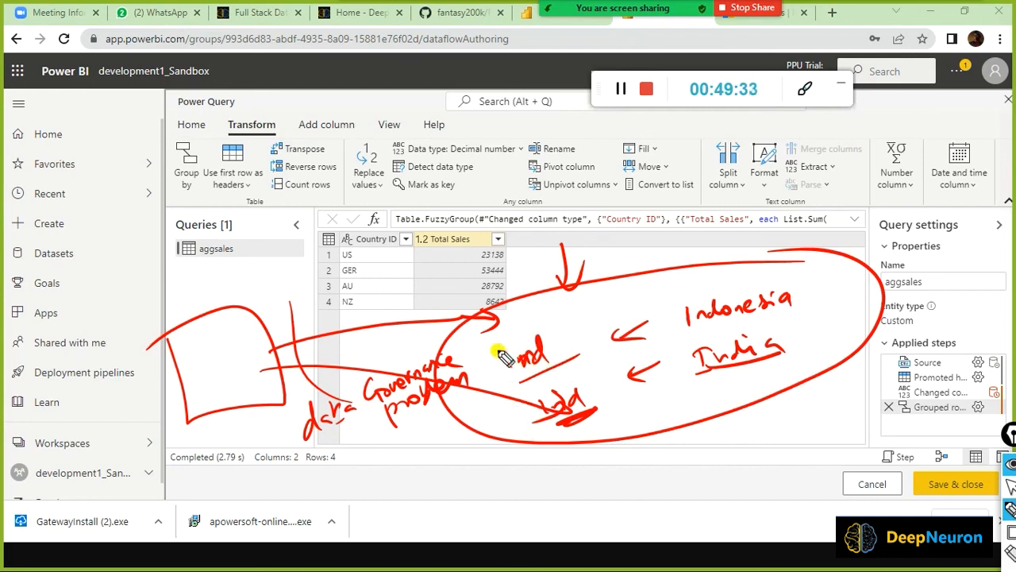
{"action": "left_click_drag", "start_coordinate": [492, 343], "coordinate": [526, 423]}
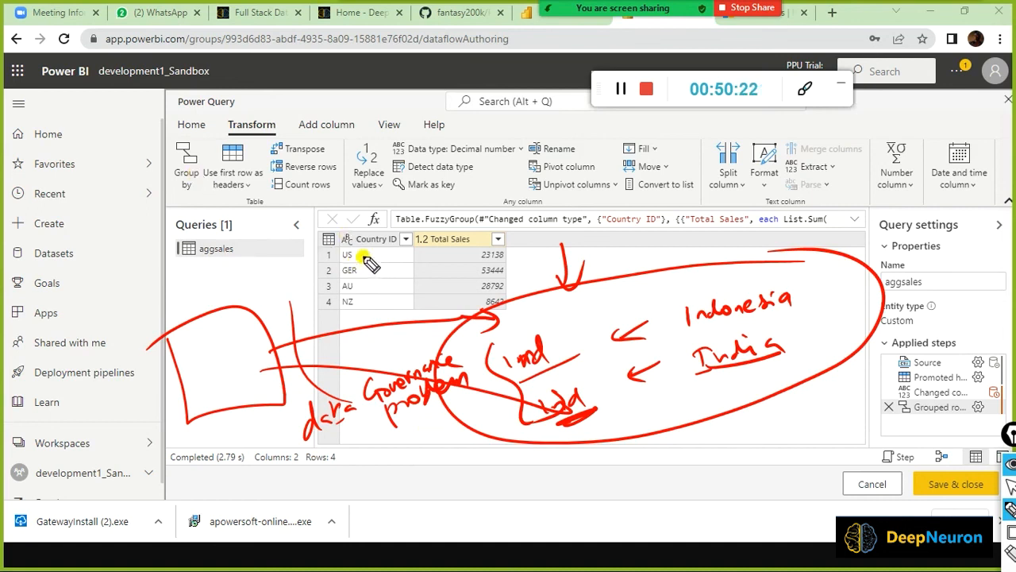
{"action": "mouse_move", "coordinate": [344, 310]}
{"action": "left_mouse_down"}
{"action": "mouse_move", "coordinate": [364, 325]}
{"action": "mouse_move", "coordinate": [405, 325]}
{"action": "mouse_move", "coordinate": [374, 353]}
{"action": "left_mouse_up"}
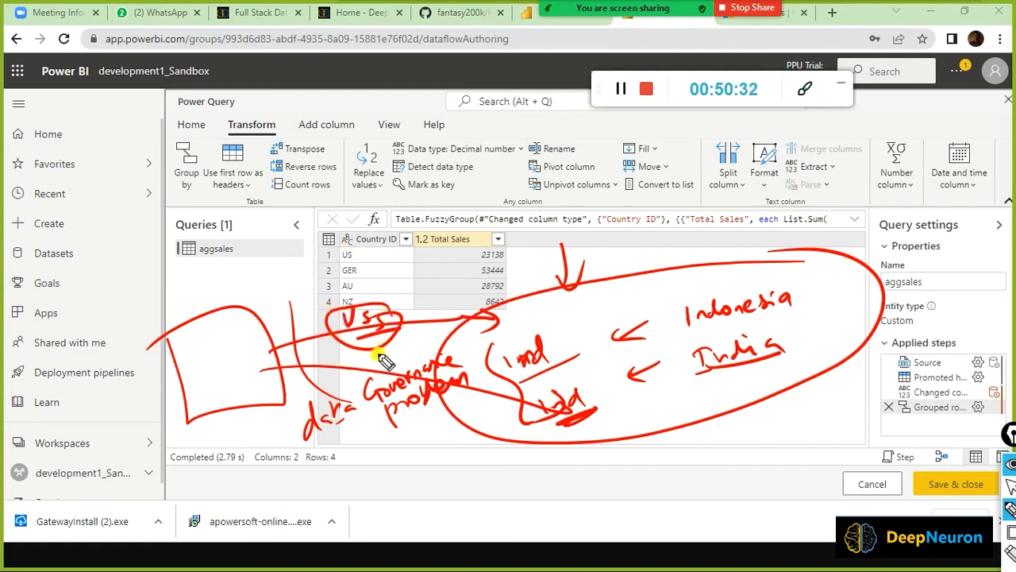
{"action": "left_click_drag", "start_coordinate": [282, 259], "coordinate": [318, 249]}
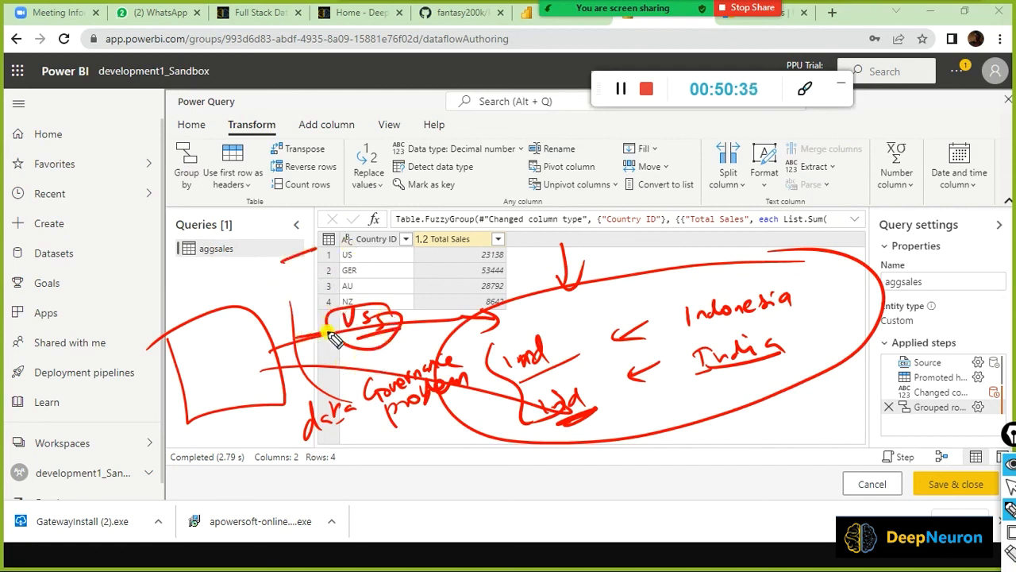
{"action": "left_click_drag", "start_coordinate": [327, 338], "coordinate": [409, 326]}
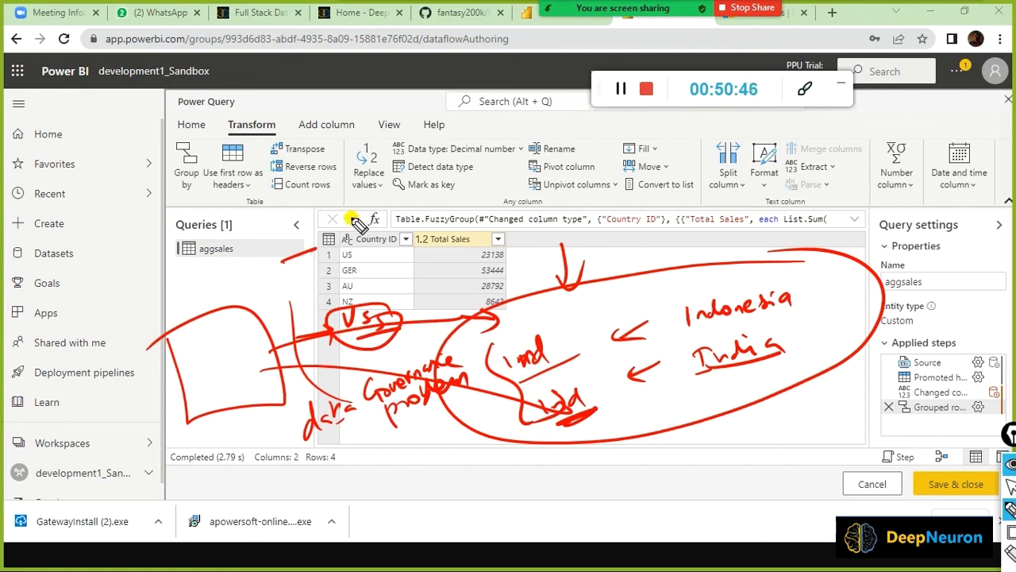
{"action": "left_click_drag", "start_coordinate": [145, 284], "coordinate": [148, 301]}
{"action": "left_click_drag", "start_coordinate": [144, 285], "coordinate": [149, 300]}
{"action": "mouse_move", "coordinate": [163, 281]}
{"action": "left_mouse_down"}
{"action": "mouse_move", "coordinate": [167, 292]}
{"action": "mouse_move", "coordinate": [181, 275]}
{"action": "mouse_move", "coordinate": [237, 274]}
{"action": "left_mouse_up"}
{"action": "left_click_drag", "start_coordinate": [153, 322], "coordinate": [260, 265]}
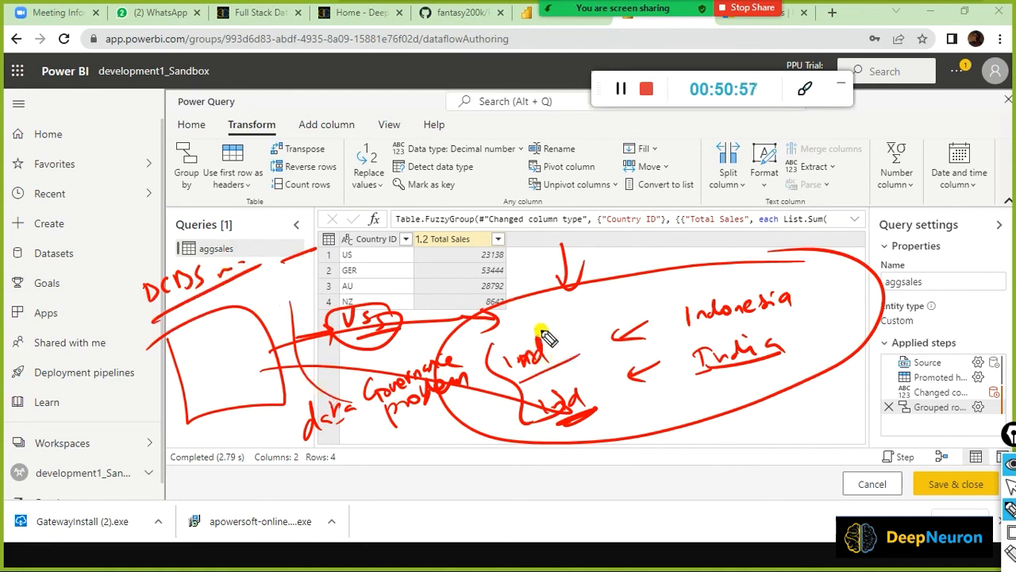
{"action": "left_click_drag", "start_coordinate": [545, 332], "coordinate": [467, 344]}
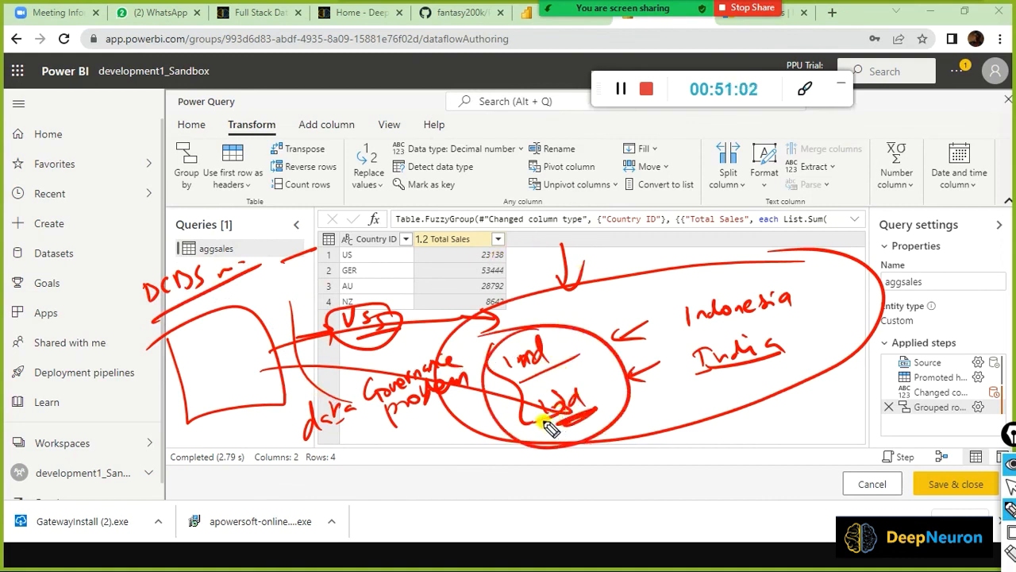
Switch to the Desktop Power Query Editor and clear all on-screen annotations.
{"action": "key", "text": "alt+Tab"}
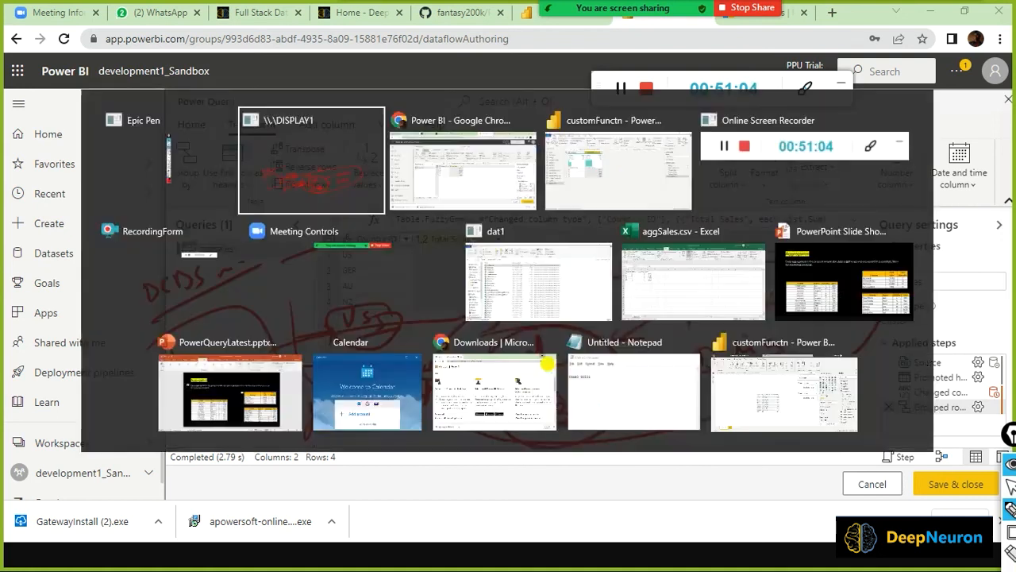
{"action": "key", "text": "alt+Tab"}
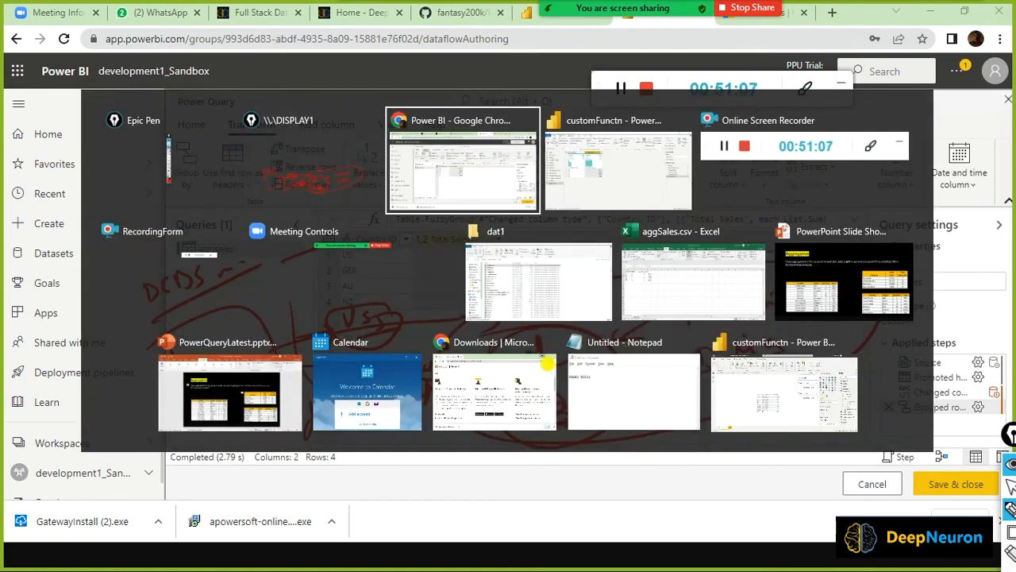
{"action": "key", "text": "alt+Tab"}
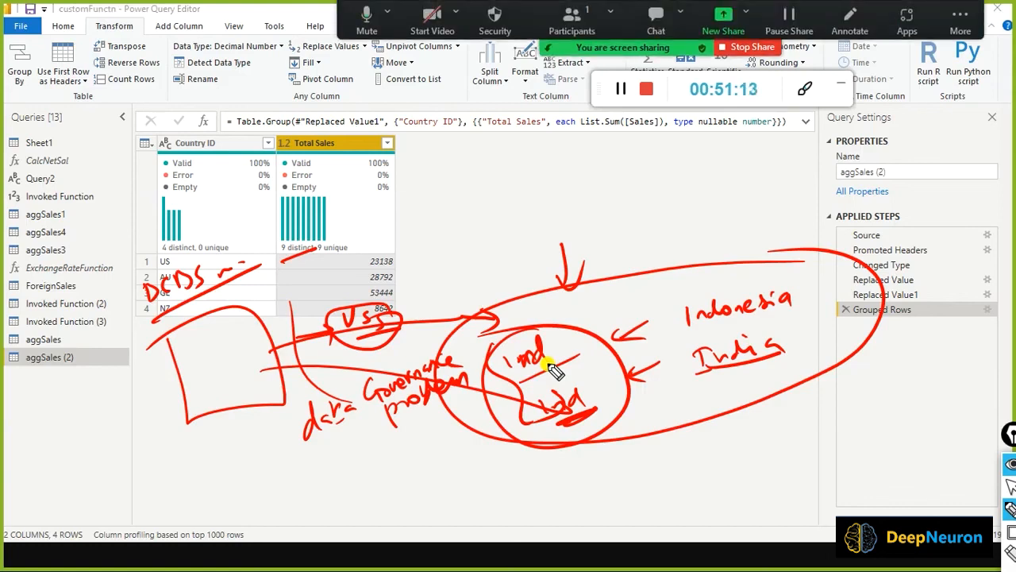
{"action": "key", "text": "ctrl+shift+7"}
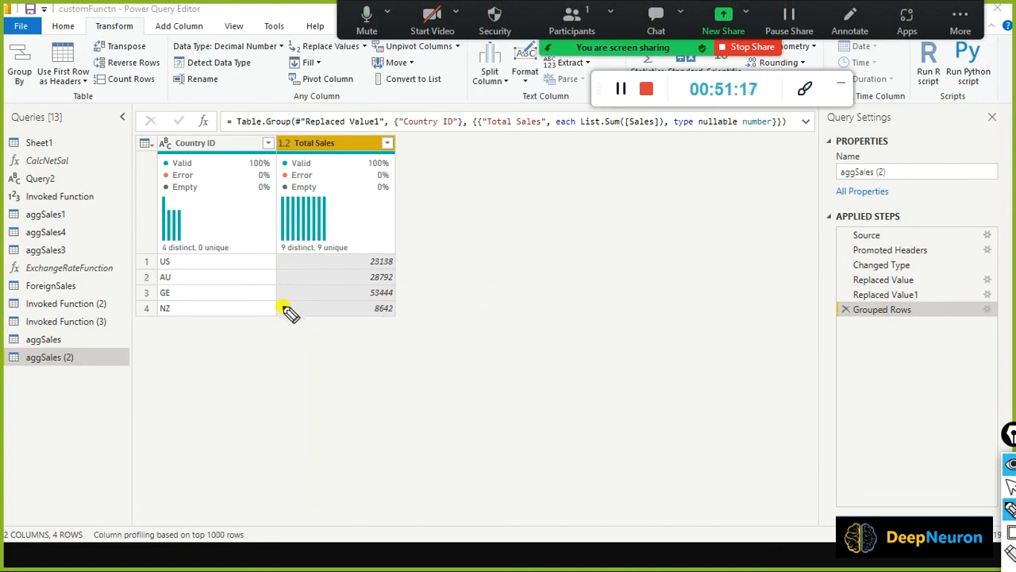
{"action": "key", "text": "ctrl+shift+1"}
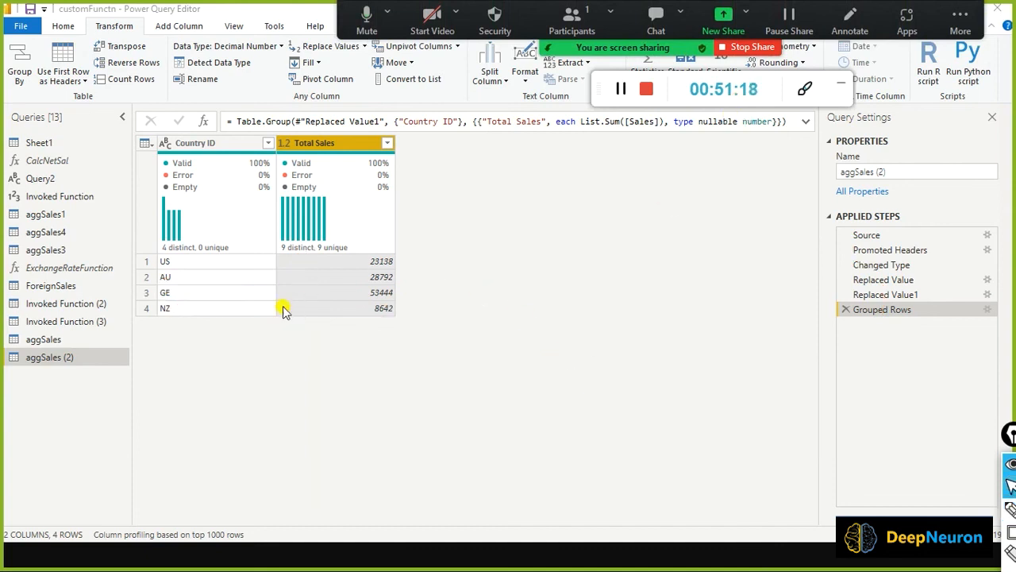
Preview the aggSales query at Replaced Value1, then at the earlier Replaced Value step.
{"action": "left_click", "coordinate": [49, 339]}
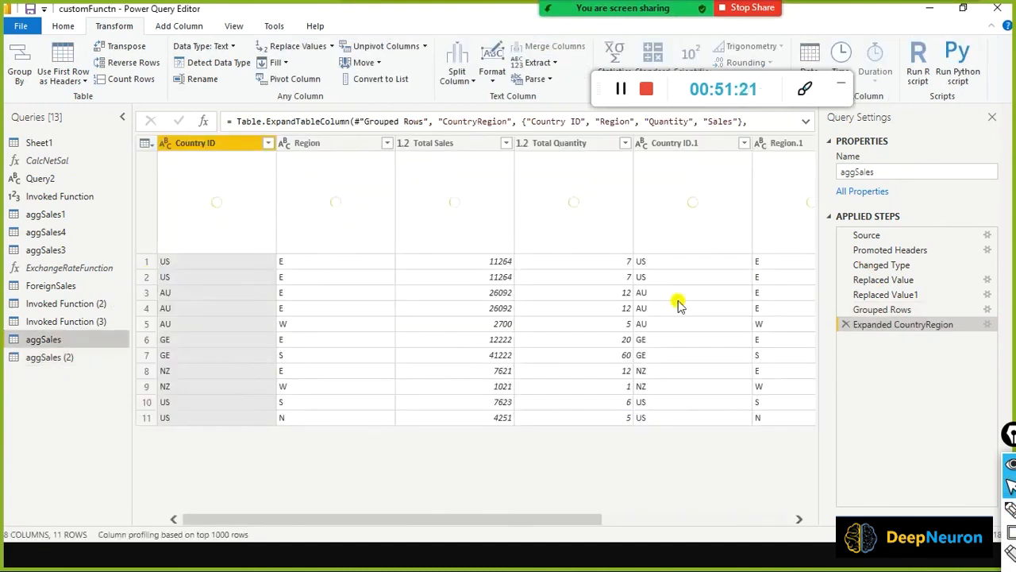
{"action": "left_click", "coordinate": [869, 295]}
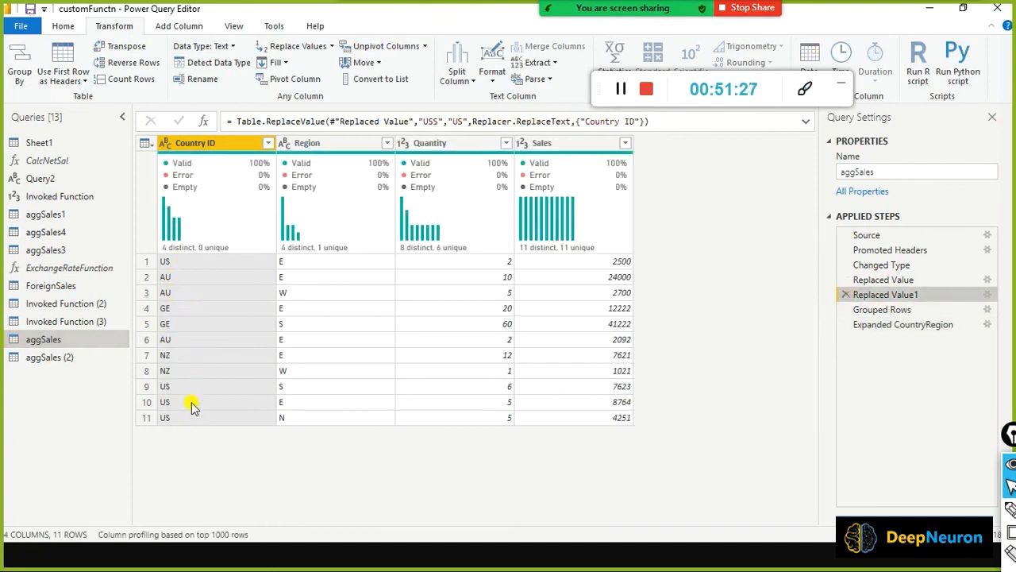
{"action": "left_click", "coordinate": [867, 280]}
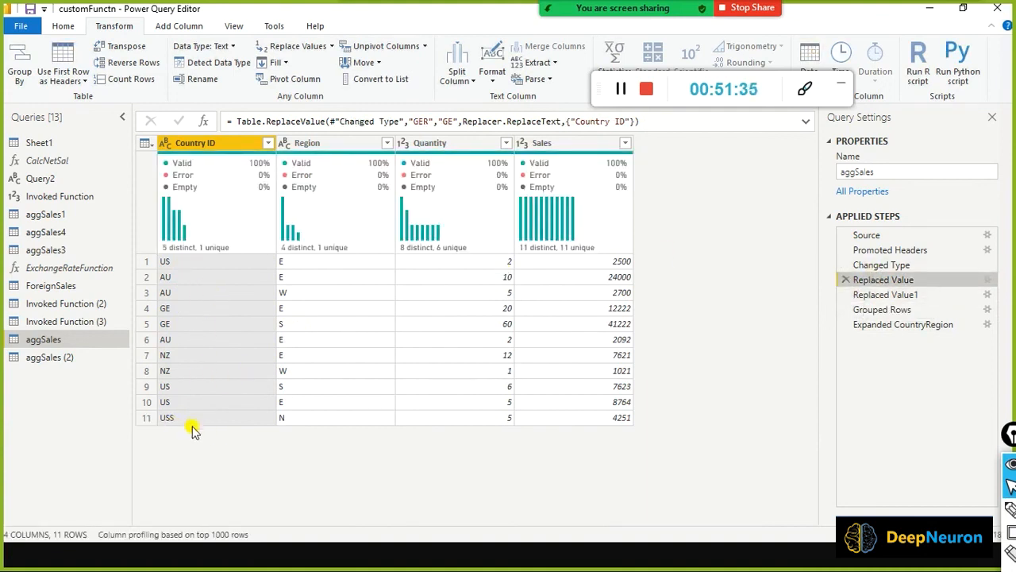
Box row 11's USS, the US values in rows 1 and 9, and the Region column.
{"action": "mouse_move", "coordinate": [136, 410]}
{"action": "left_mouse_down"}
{"action": "mouse_move", "coordinate": [150, 433]}
{"action": "mouse_move", "coordinate": [201, 445]}
{"action": "left_mouse_up"}
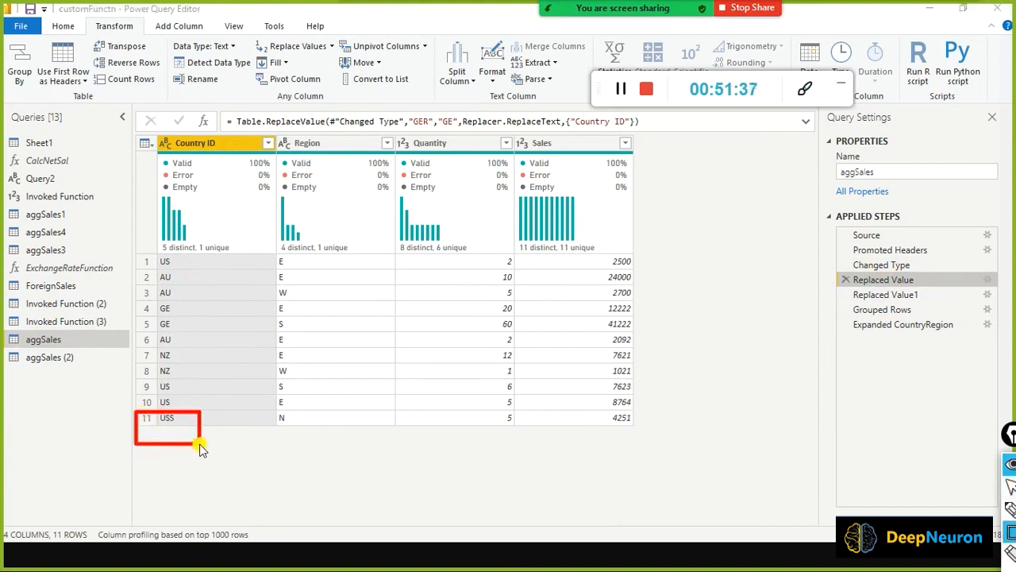
{"action": "left_click_drag", "start_coordinate": [137, 253], "coordinate": [203, 269]}
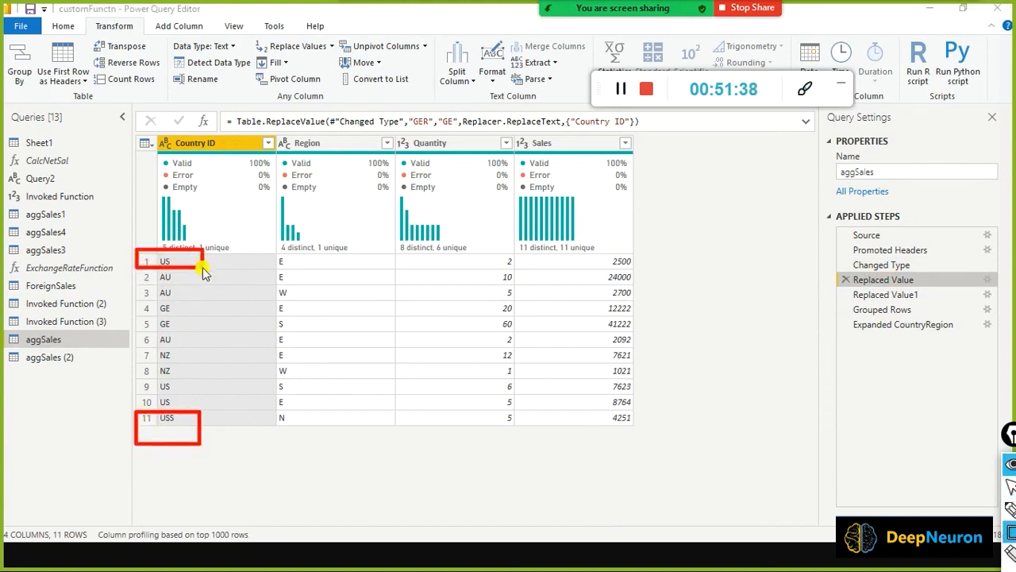
{"action": "left_click_drag", "start_coordinate": [135, 381], "coordinate": [200, 413]}
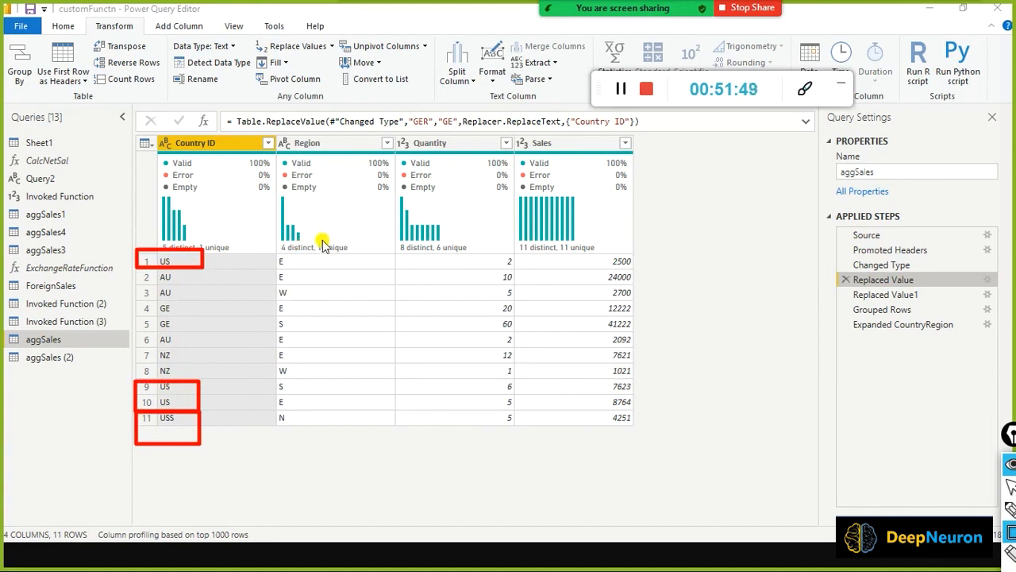
{"action": "mouse_move", "coordinate": [324, 237]}
{"action": "left_mouse_down"}
{"action": "mouse_move", "coordinate": [301, 437]}
{"action": "mouse_move", "coordinate": [249, 453]}
{"action": "left_mouse_up"}
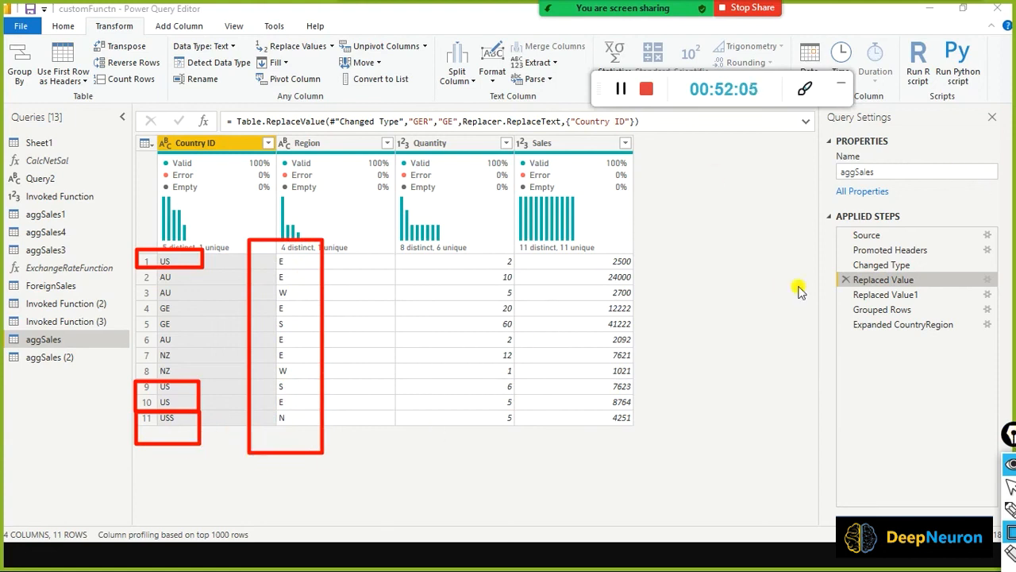
{"action": "key", "text": "alt+Tab"}
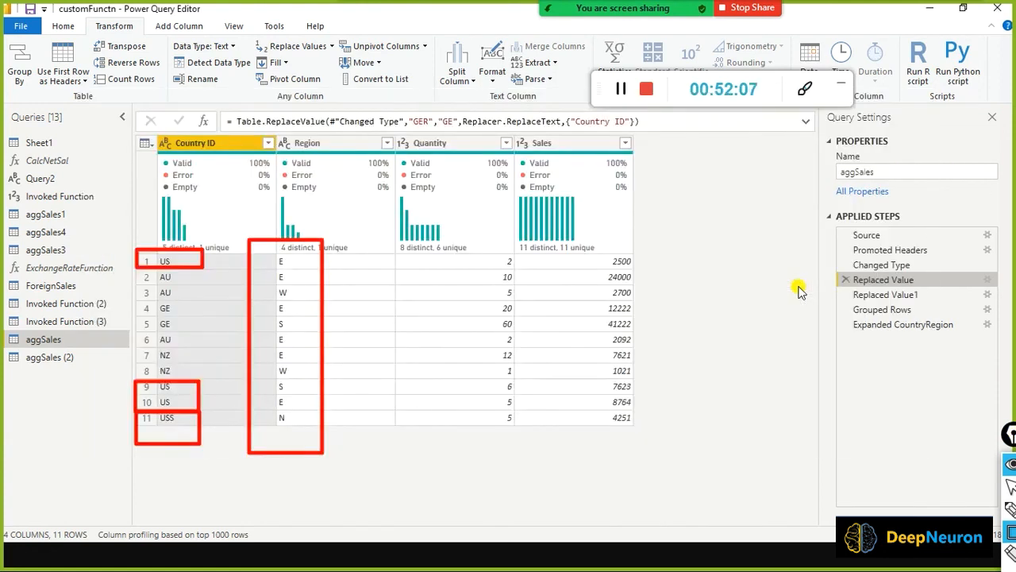
Bring the PowerPoint Aggregation slide to the front.
{"action": "key", "text": "alt+Tab"}
{"action": "key", "text": "Tab"}
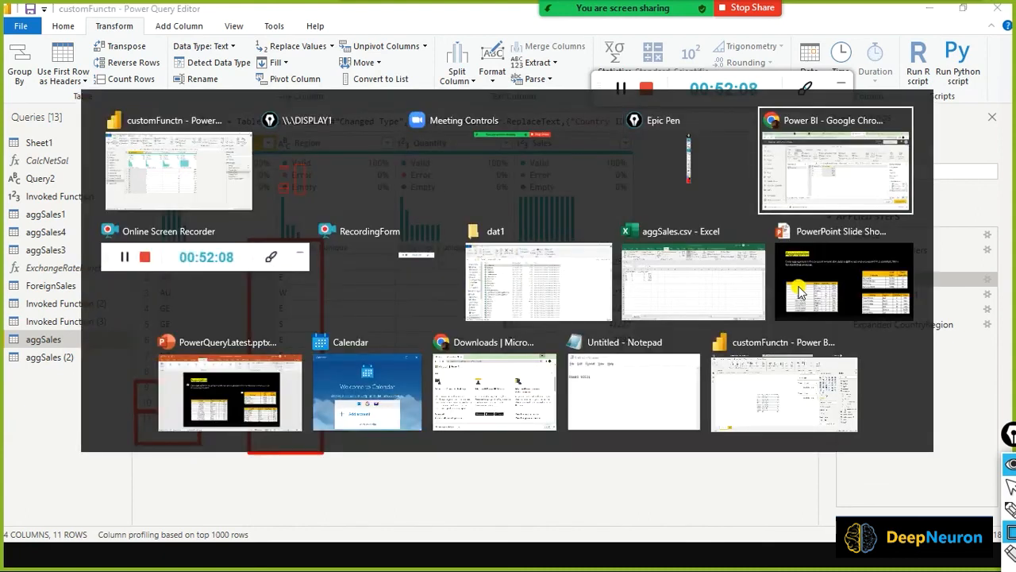
{"action": "key", "text": "Tab"}
{"action": "key", "text": "Tab"}
{"action": "key", "text": "Tab"}
{"action": "key", "text": "Tab"}
{"action": "key", "text": "Tab"}
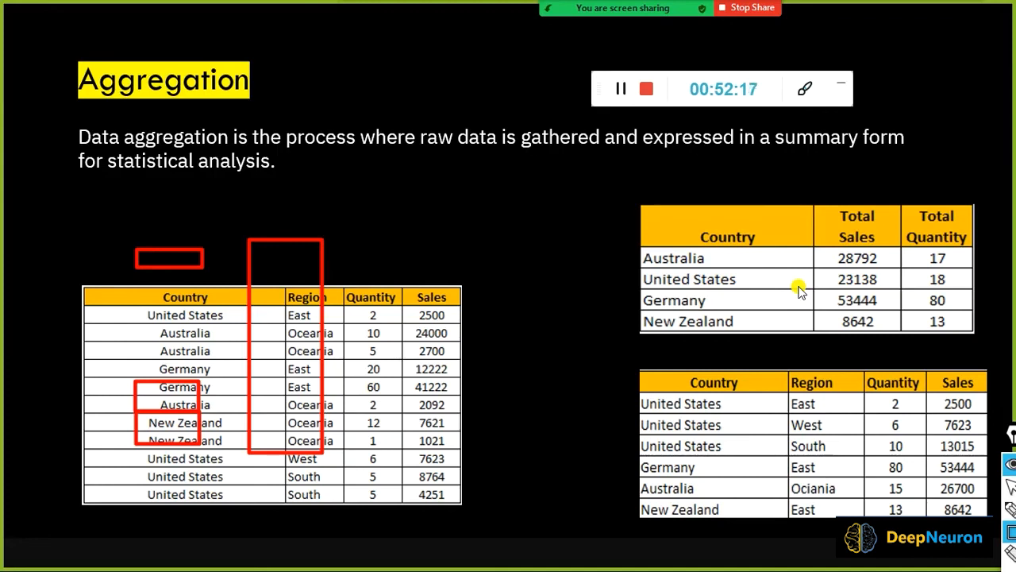
Return to the browser's dataflow editor showing the fuzzy-grouped aggsales table.
{"action": "key", "text": "alt+Tab"}
{"action": "key", "text": "alt+Tab"}
{"action": "key", "text": "alt+Tab"}
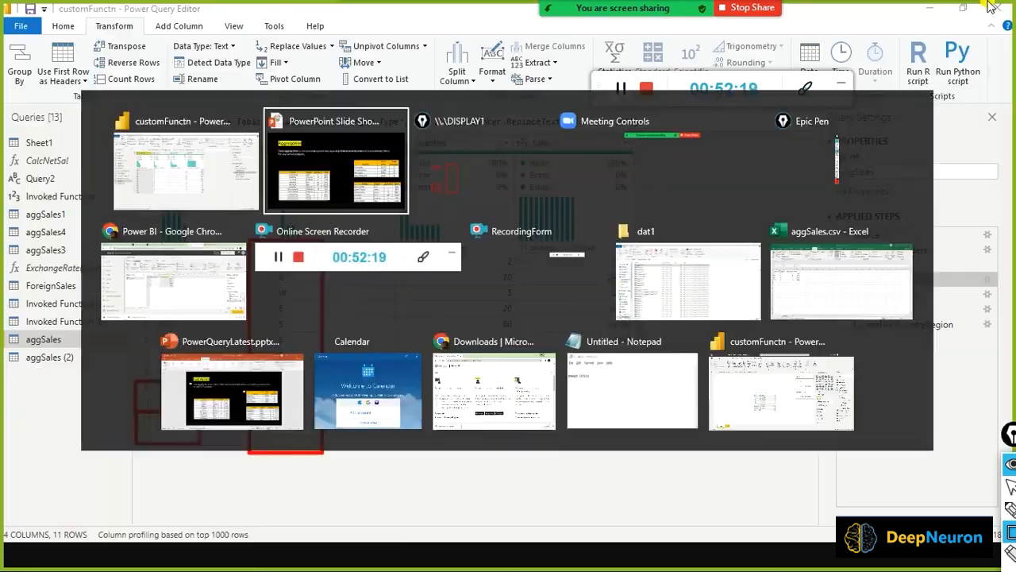
{"action": "key", "text": "alt+Tab"}
{"action": "key", "text": "alt+Tab"}
{"action": "key", "text": "alt+Tab"}
{"action": "key", "text": "alt+Tab"}
{"action": "key", "text": "alt+Tab"}
{"action": "key", "text": "alt+Tab"}
{"action": "key", "text": "alt+Tab"}
{"action": "key", "text": "alt+Tab"}
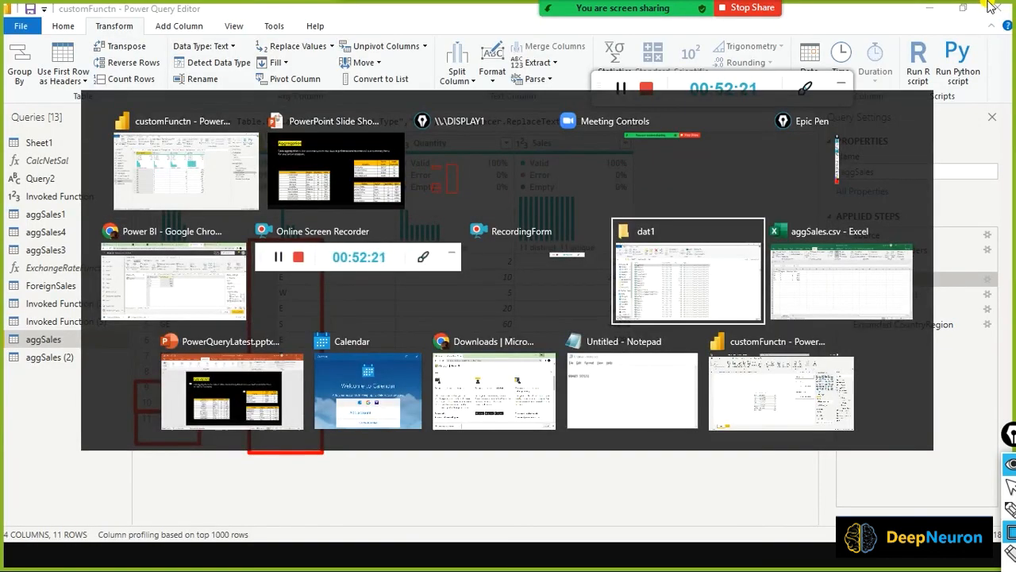
{"action": "key", "text": "alt+Tab"}
{"action": "key", "text": "alt+Tab"}
{"action": "key", "text": "alt+Tab"}
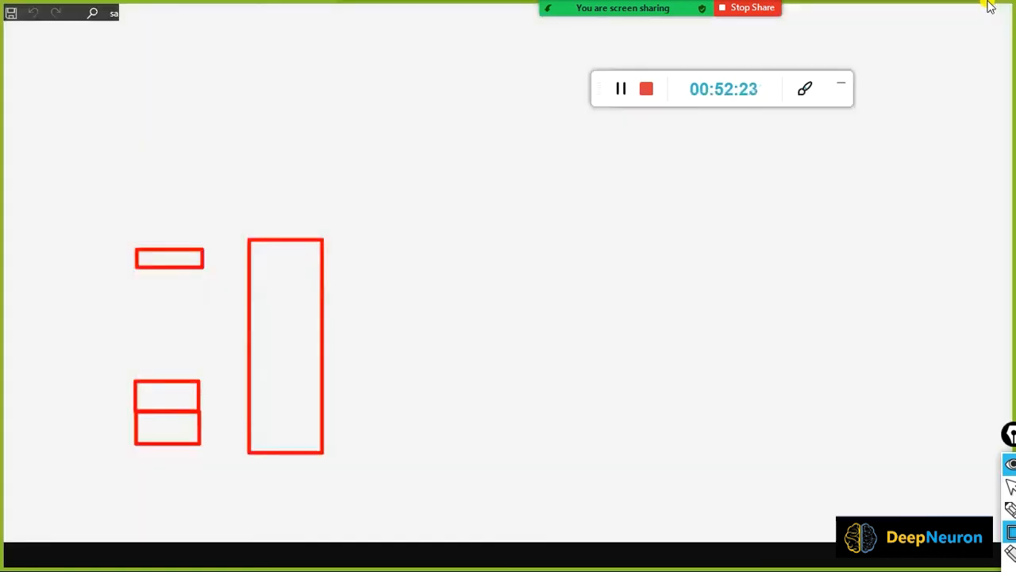
{"action": "key", "text": "alt+Tab"}
{"action": "key", "text": "alt+Tab"}
{"action": "key", "text": "alt+Tab"}
{"action": "key", "text": "alt+Tab"}
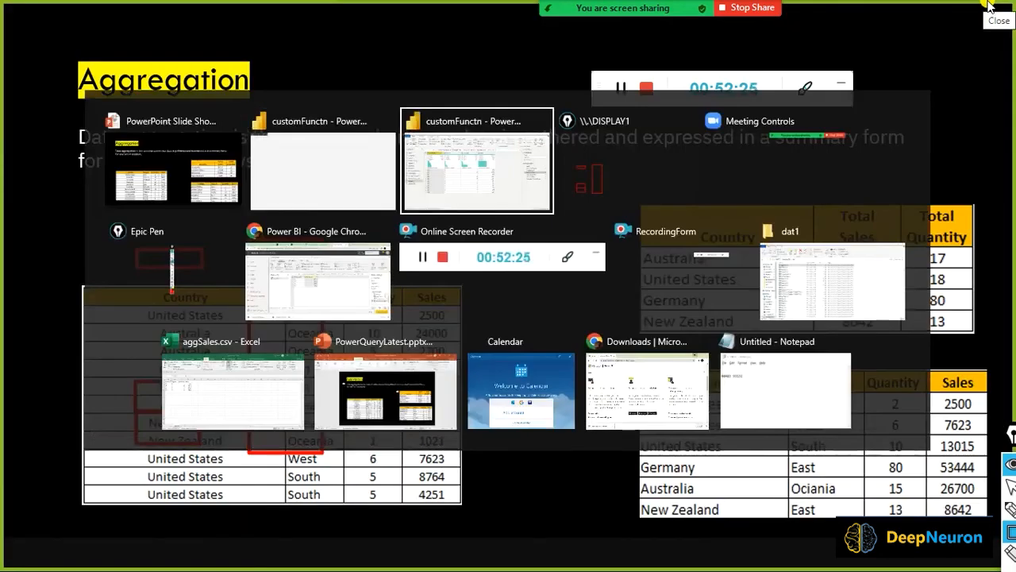
{"action": "key", "text": "alt+Tab"}
{"action": "key", "text": "alt+Tab"}
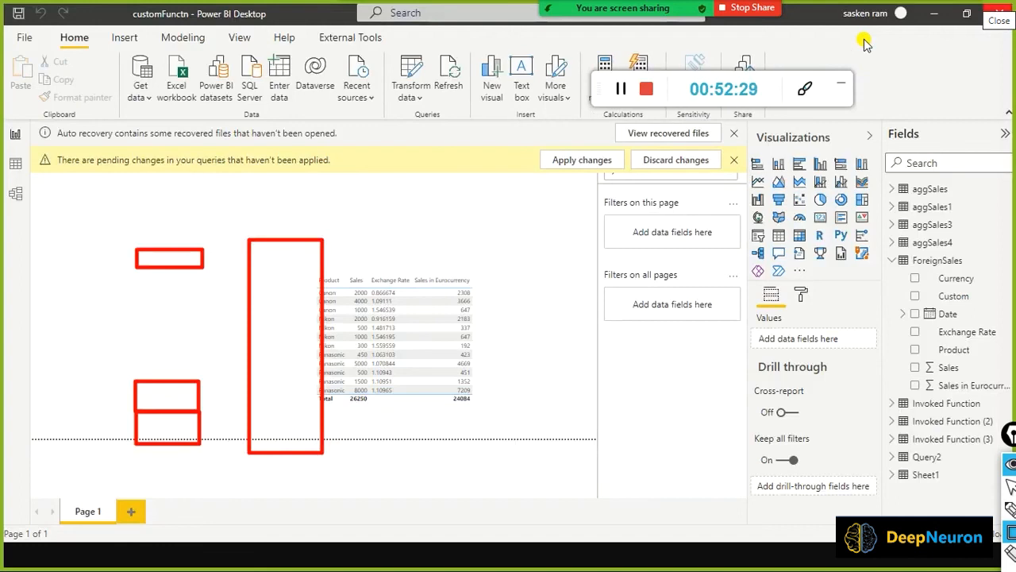
{"action": "key", "text": "alt+Tab"}
{"action": "key", "text": "alt+Tab"}
{"action": "key", "text": "alt+Tab"}
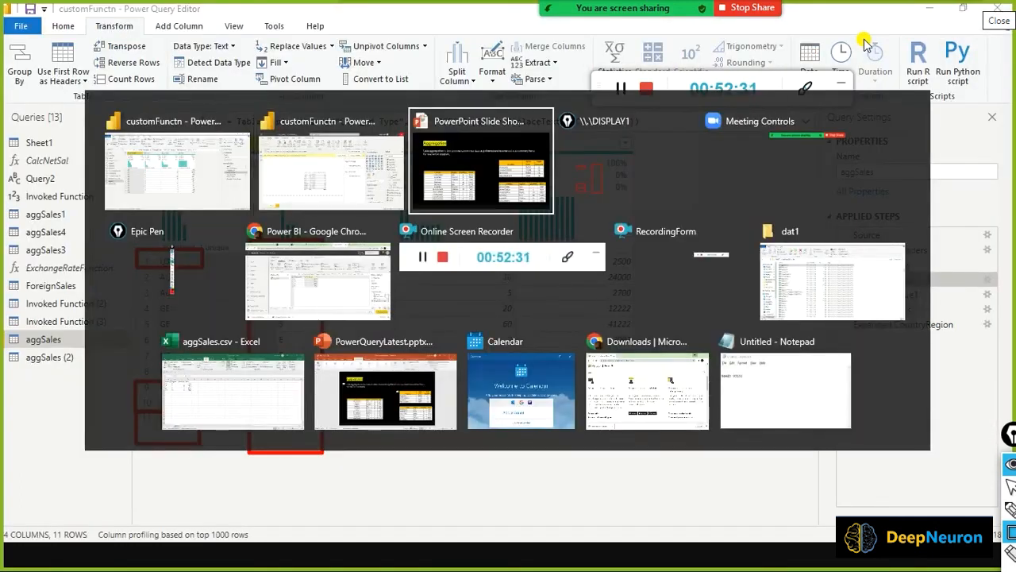
{"action": "key", "text": "alt+Tab"}
{"action": "key", "text": "alt+Tab"}
{"action": "key", "text": "alt+Tab"}
{"action": "key", "text": "alt+Tab"}
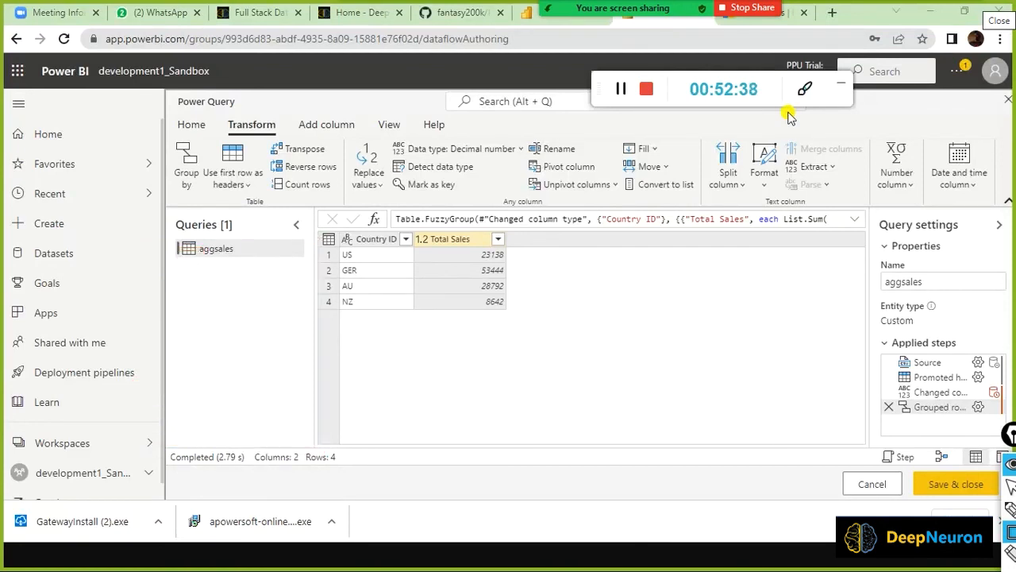
{"action": "key", "text": "ctrl+shift+2"}
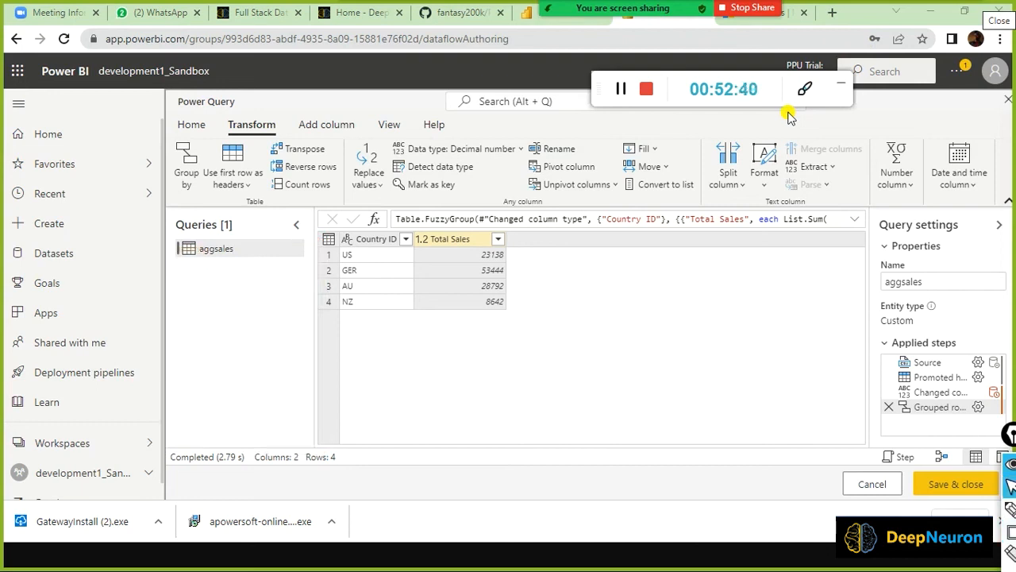